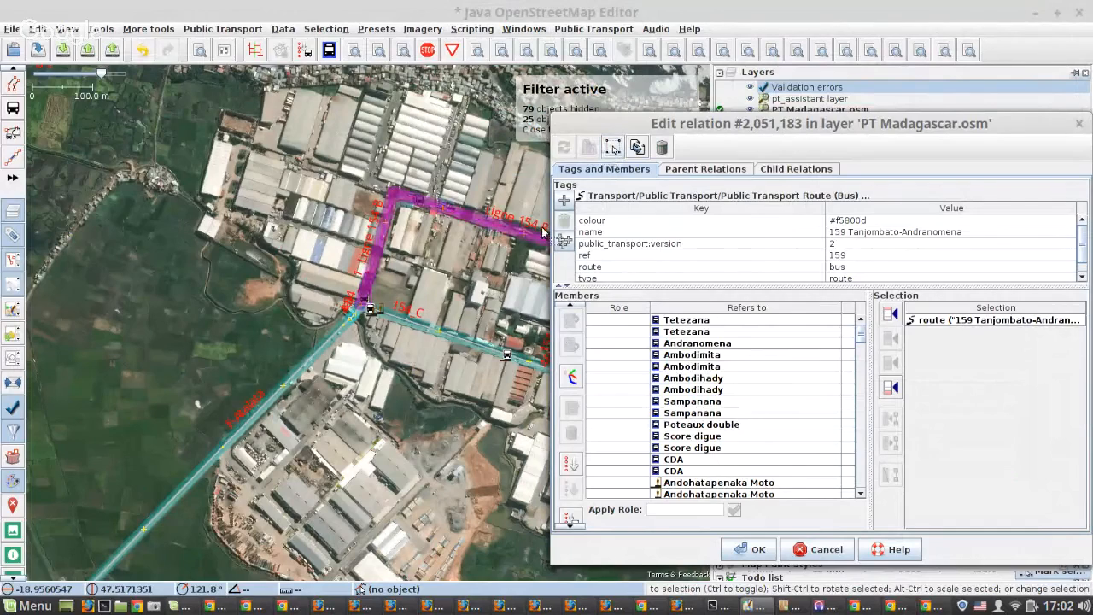
Examine the Tanjombato end of bus route 159 where it loops through the industrial area.
{"action": "scroll", "coordinate": [333, 245], "scroll_direction": "down", "scroll_amount": 3}
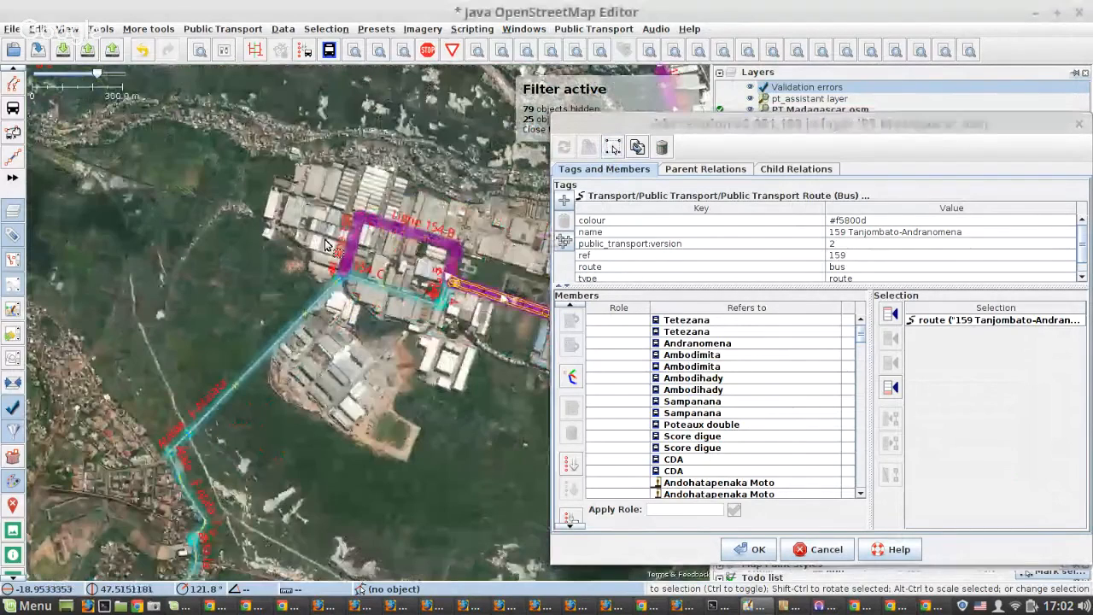
{"action": "scroll", "coordinate": [324, 245], "scroll_direction": "down", "scroll_amount": 3}
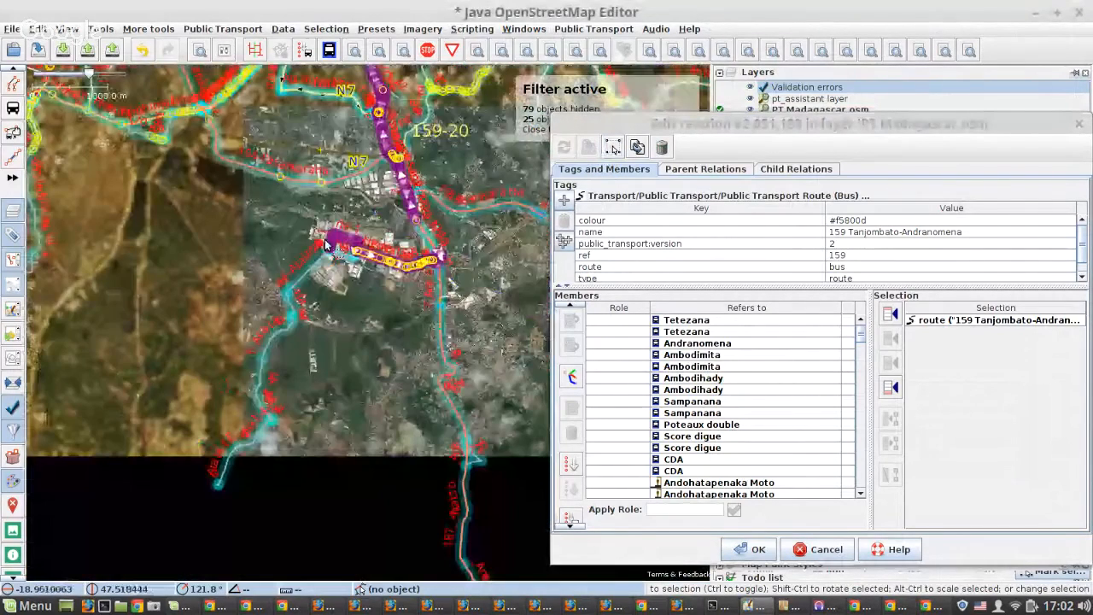
{"action": "scroll", "coordinate": [325, 239], "scroll_direction": "up", "scroll_amount": 3}
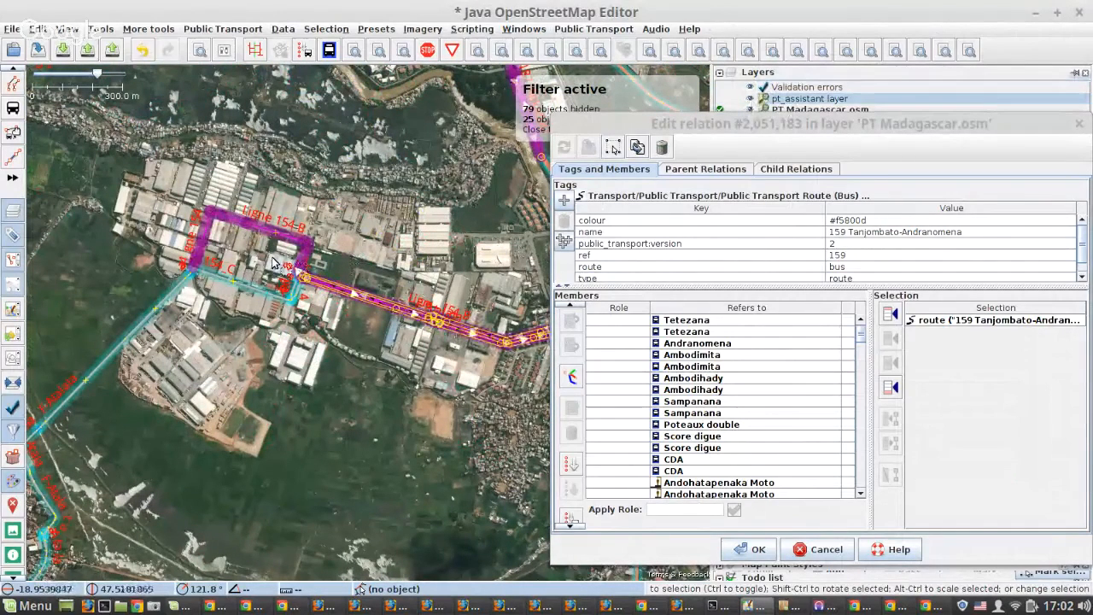
{"action": "scroll", "coordinate": [269, 260], "scroll_direction": "up", "scroll_amount": 2}
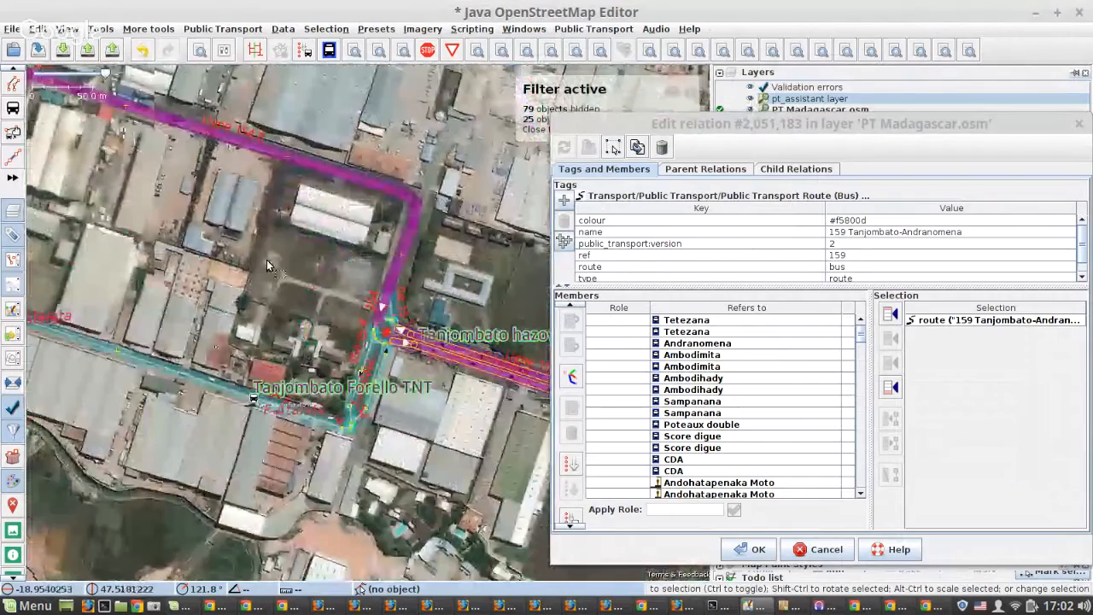
{"action": "scroll", "coordinate": [267, 260], "scroll_direction": "down", "scroll_amount": 1}
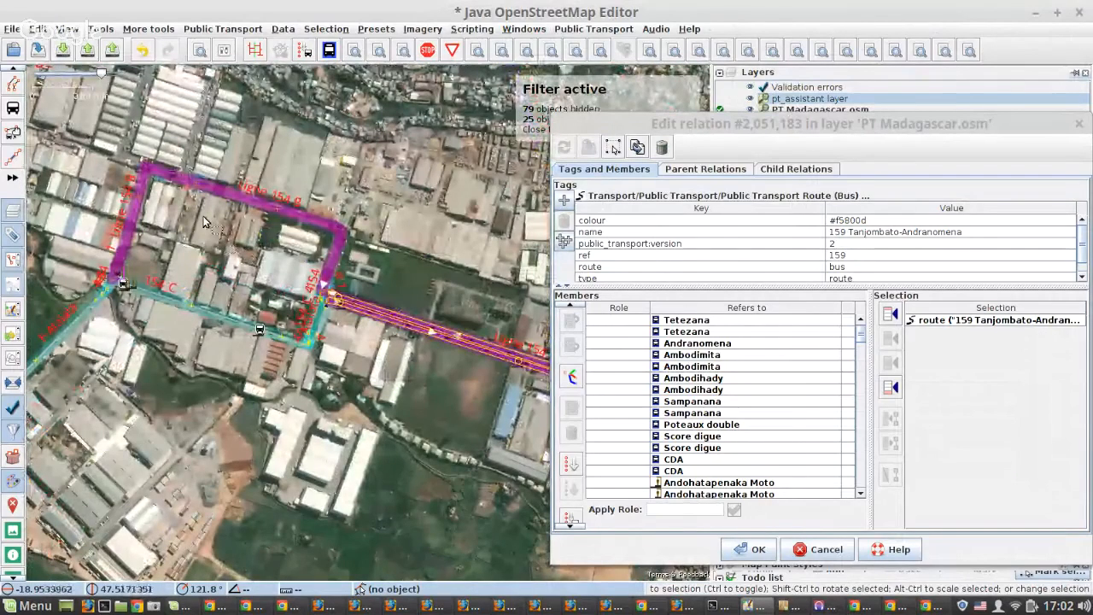
{"action": "left_click_drag", "start_coordinate": [203, 222], "coordinate": [192, 275]}
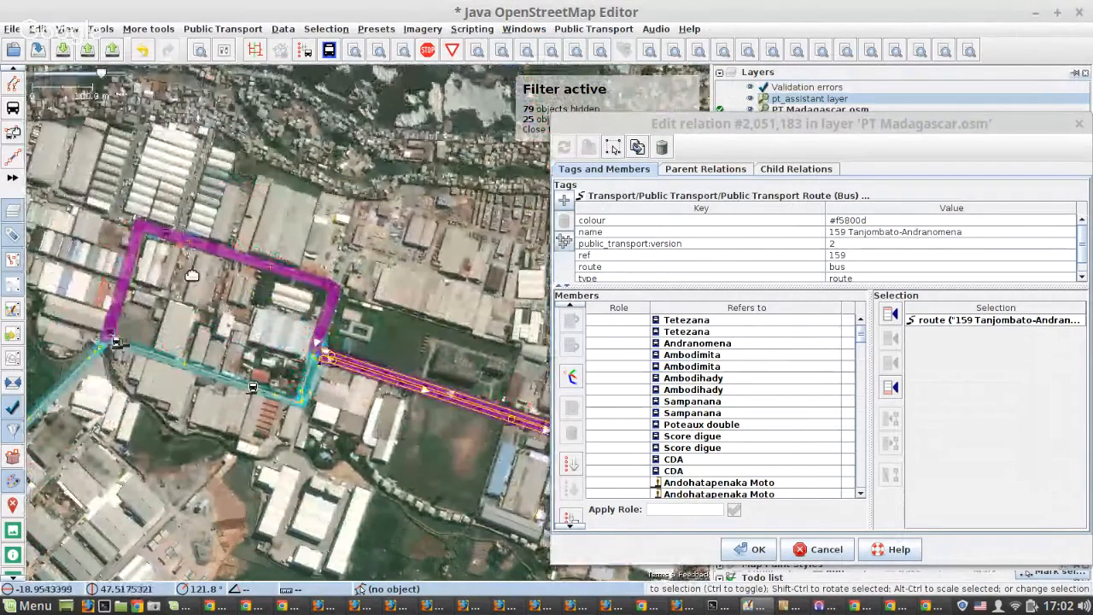
{"action": "scroll", "coordinate": [192, 275], "scroll_direction": "down", "scroll_amount": 5}
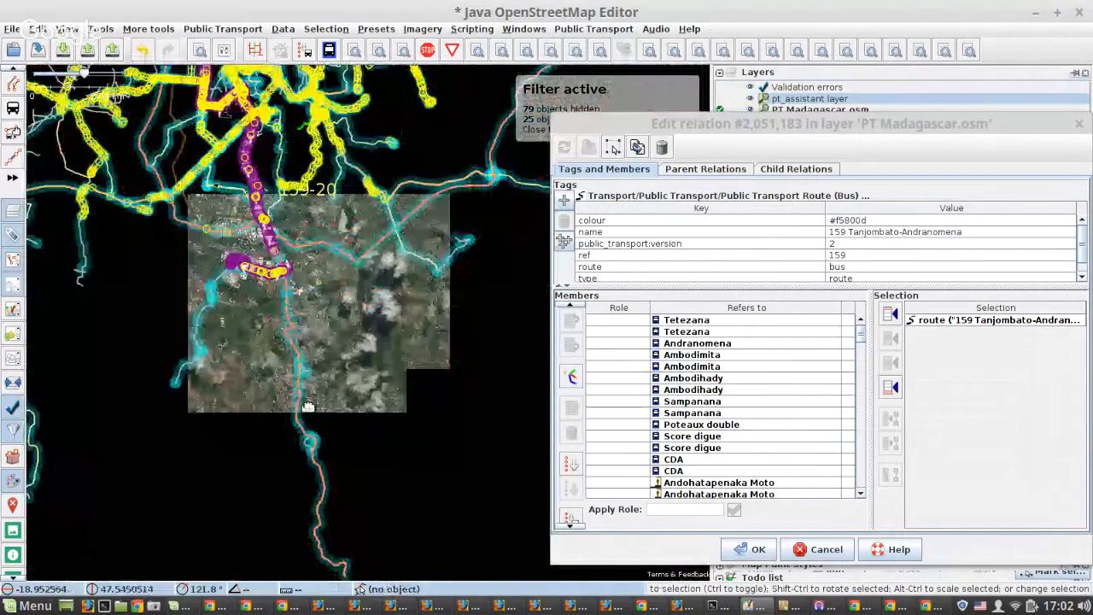
Examine the Andranomena end of route 159 and the stops along its first stretch of road.
{"action": "left_click_drag", "start_coordinate": [294, 96], "coordinate": [284, 319]}
{"action": "scroll", "coordinate": [208, 242], "scroll_direction": "up", "scroll_amount": 5}
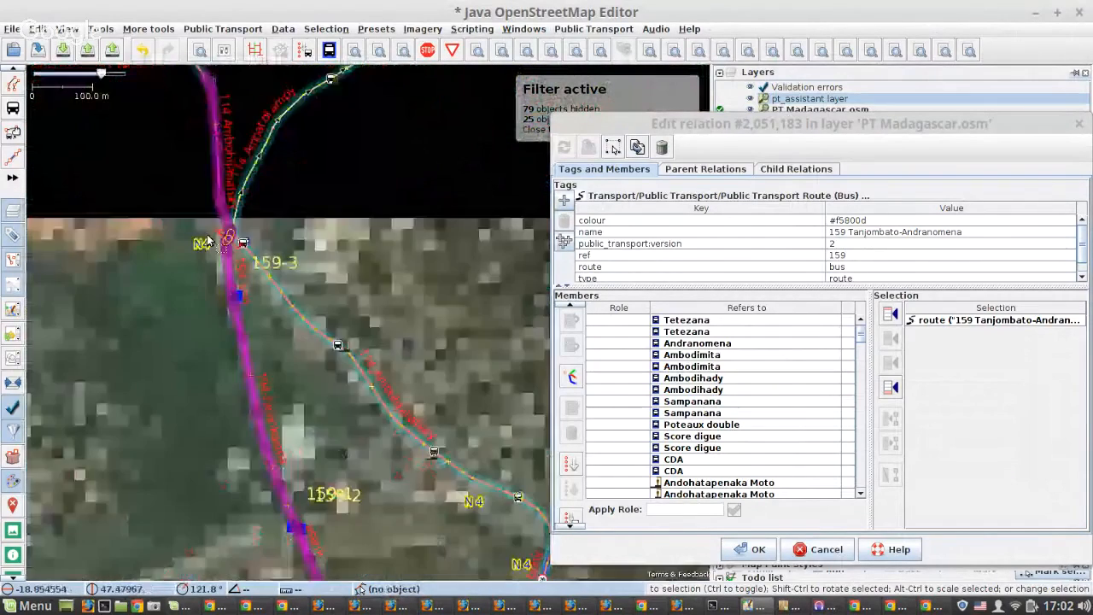
{"action": "scroll", "coordinate": [208, 242], "scroll_direction": "up", "scroll_amount": 2}
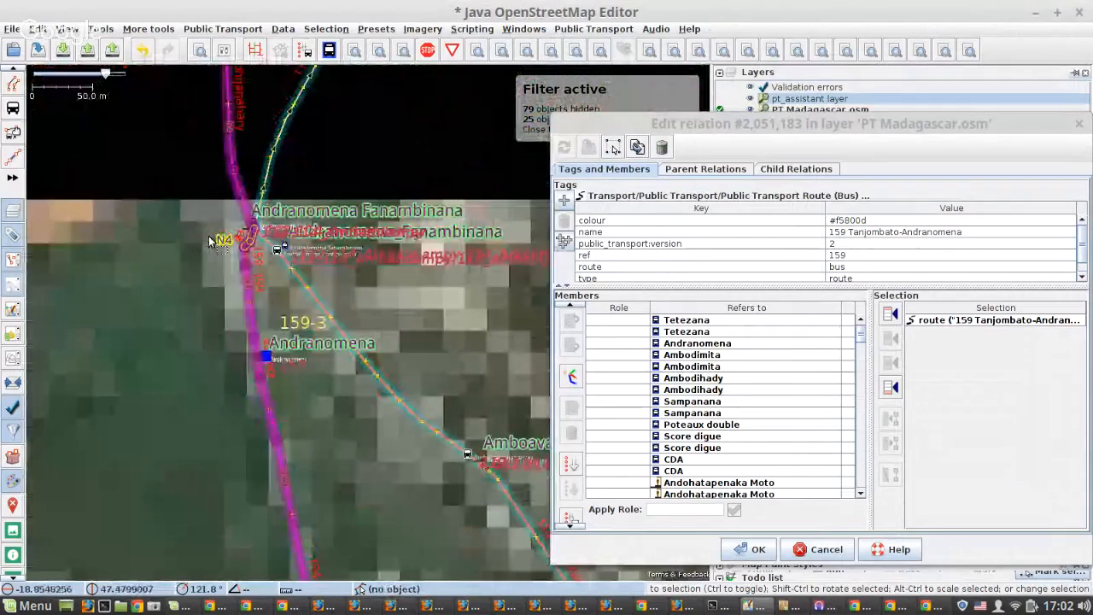
{"action": "scroll", "coordinate": [208, 241], "scroll_direction": "down", "scroll_amount": 2}
{"action": "scroll", "coordinate": [267, 410], "scroll_direction": "up", "scroll_amount": 1}
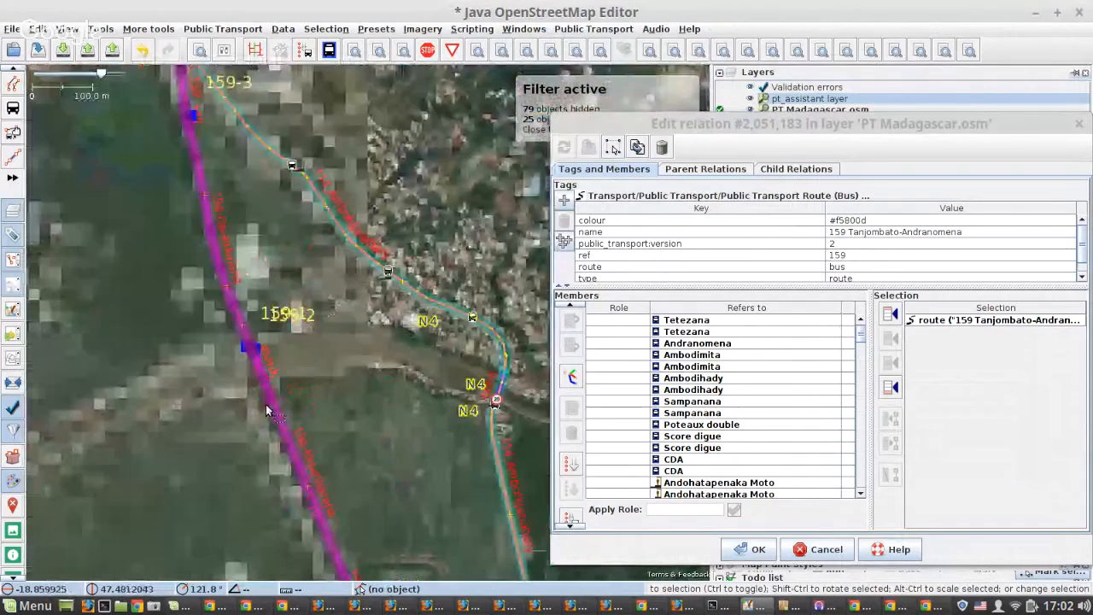
{"action": "scroll", "coordinate": [204, 199], "scroll_direction": "down", "scroll_amount": 2}
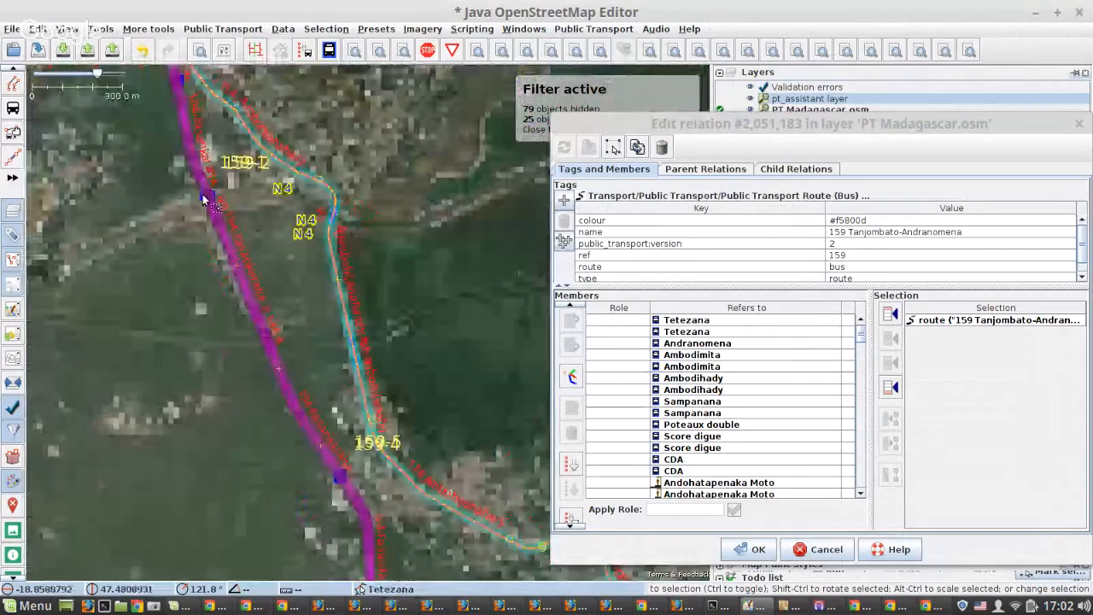
Examine the separated one-way carriageways of route 159 near 67HA, selecting the short highway link there, and follow the route southward.
{"action": "scroll", "coordinate": [293, 152], "scroll_direction": "down", "scroll_amount": 1}
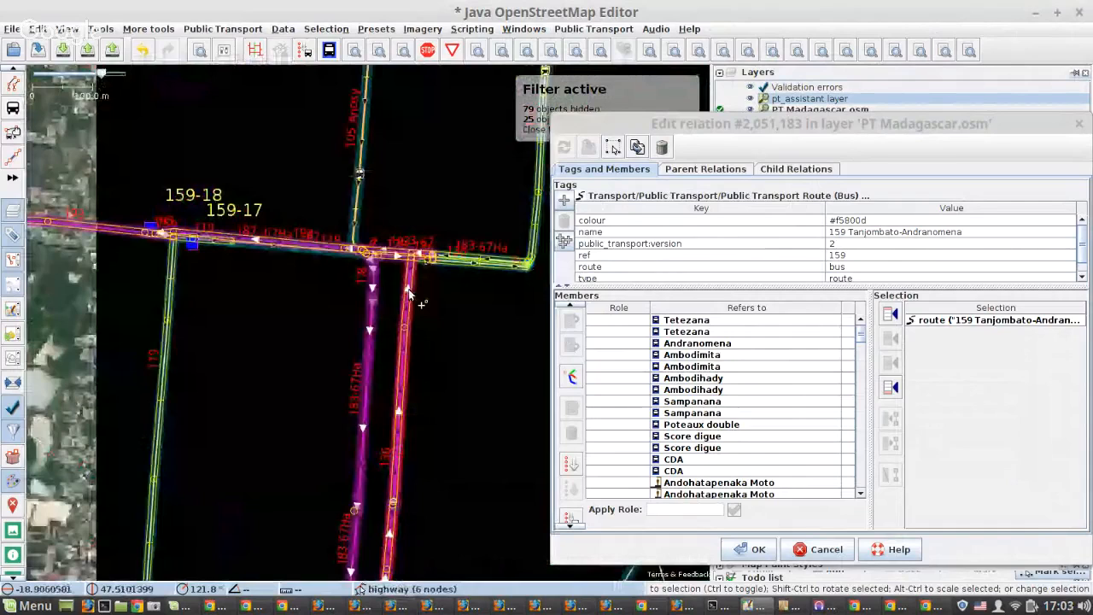
{"action": "scroll", "coordinate": [407, 290], "scroll_direction": "up", "scroll_amount": 3}
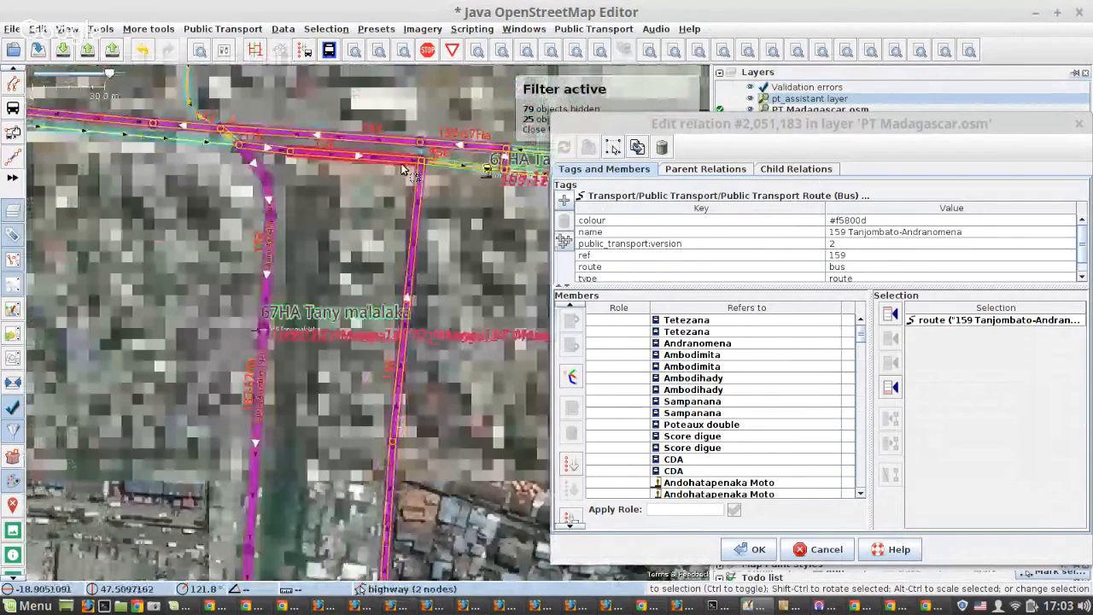
{"action": "left_click", "coordinate": [457, 151]}
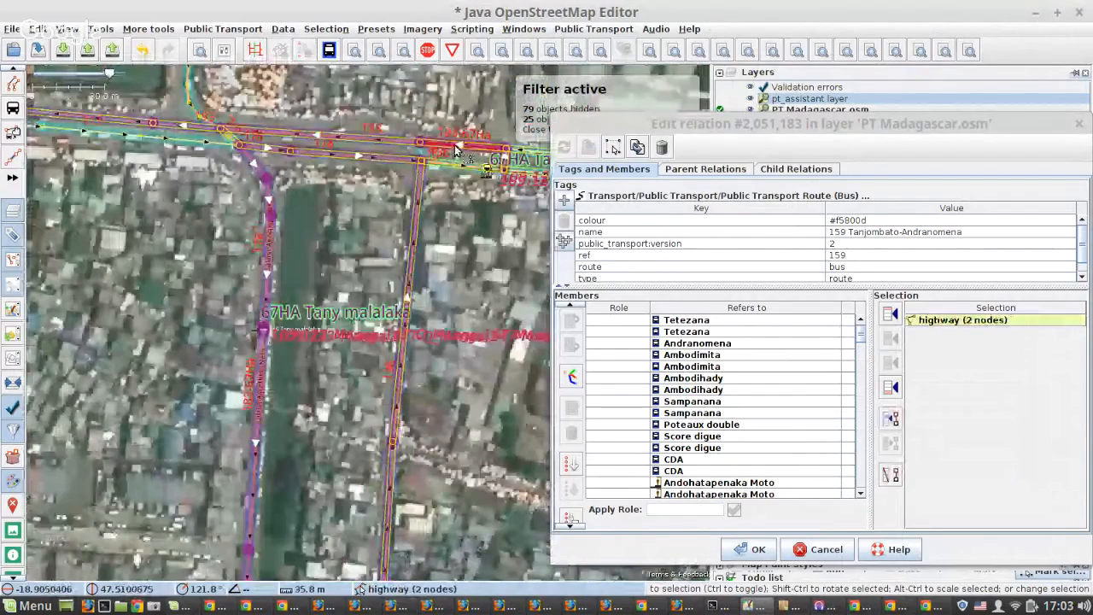
{"action": "scroll", "coordinate": [288, 276], "scroll_direction": "down", "scroll_amount": 4}
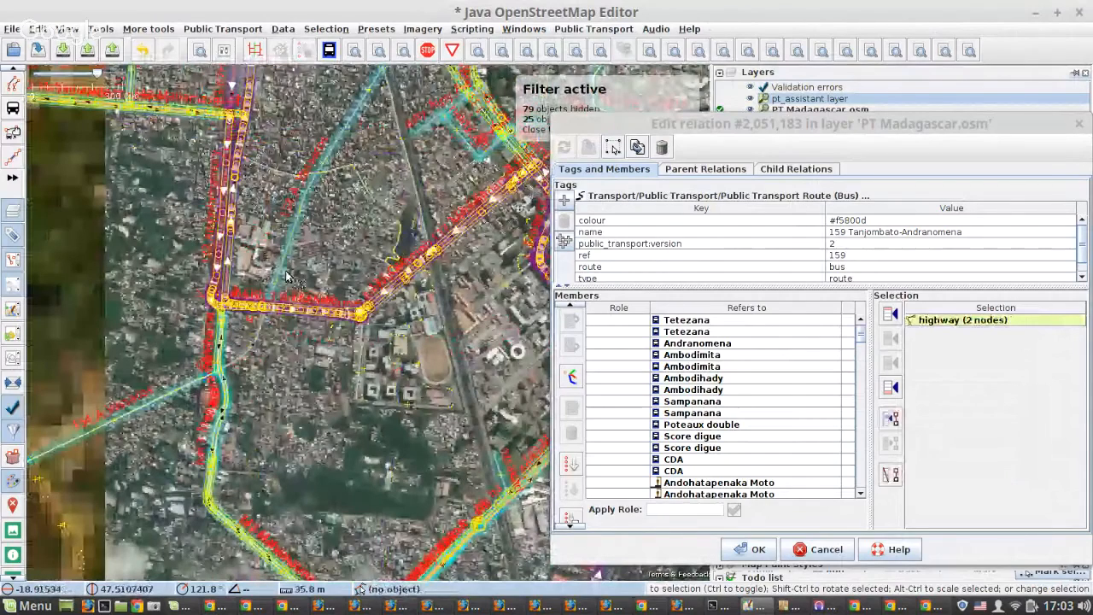
{"action": "scroll", "coordinate": [287, 276], "scroll_direction": "down", "scroll_amount": 3}
{"action": "scroll", "coordinate": [308, 380], "scroll_direction": "up", "scroll_amount": 5}
{"action": "left_click_drag", "start_coordinate": [308, 380], "coordinate": [458, 339]}
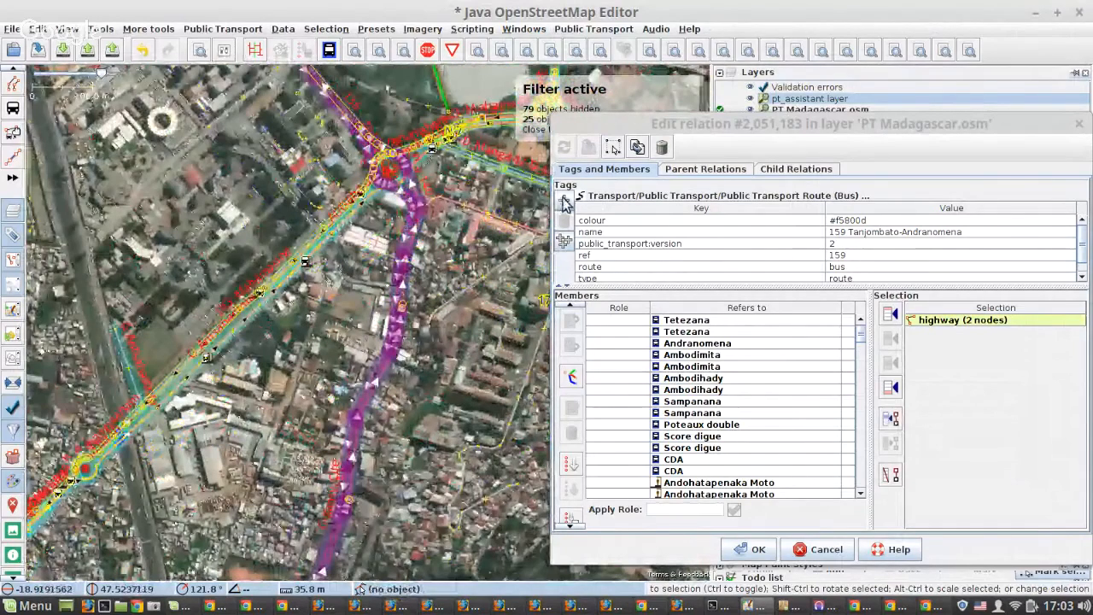
Select the route 159 relation and run the saved search for its one-way and unclosed roundabout member ways.
{"action": "left_click", "coordinate": [613, 147]}
{"action": "left_click", "coordinate": [870, 53]}
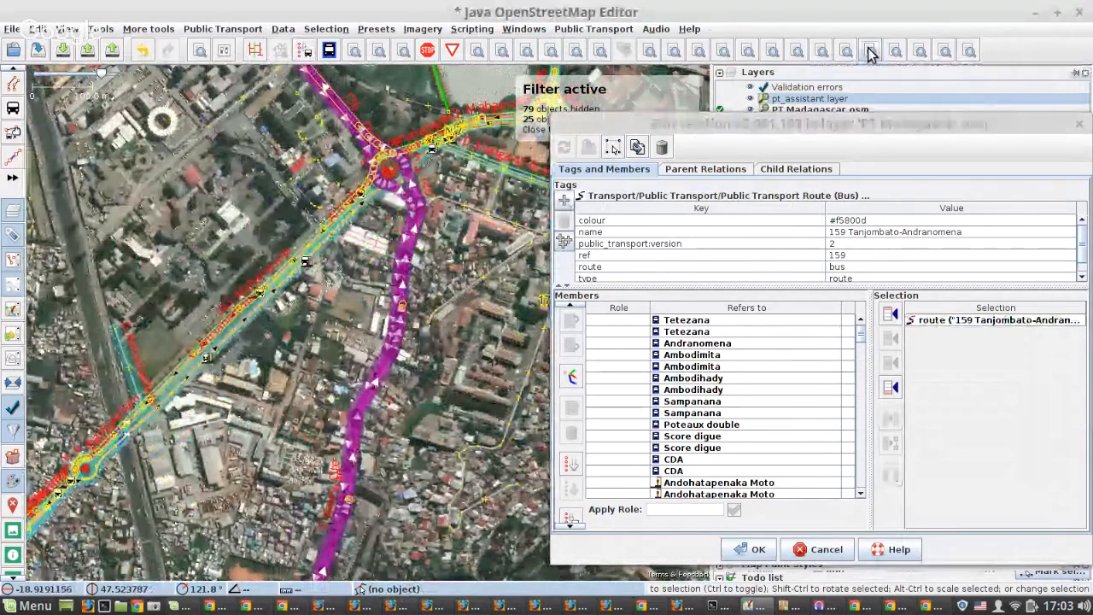
{"action": "left_click", "coordinate": [870, 53]}
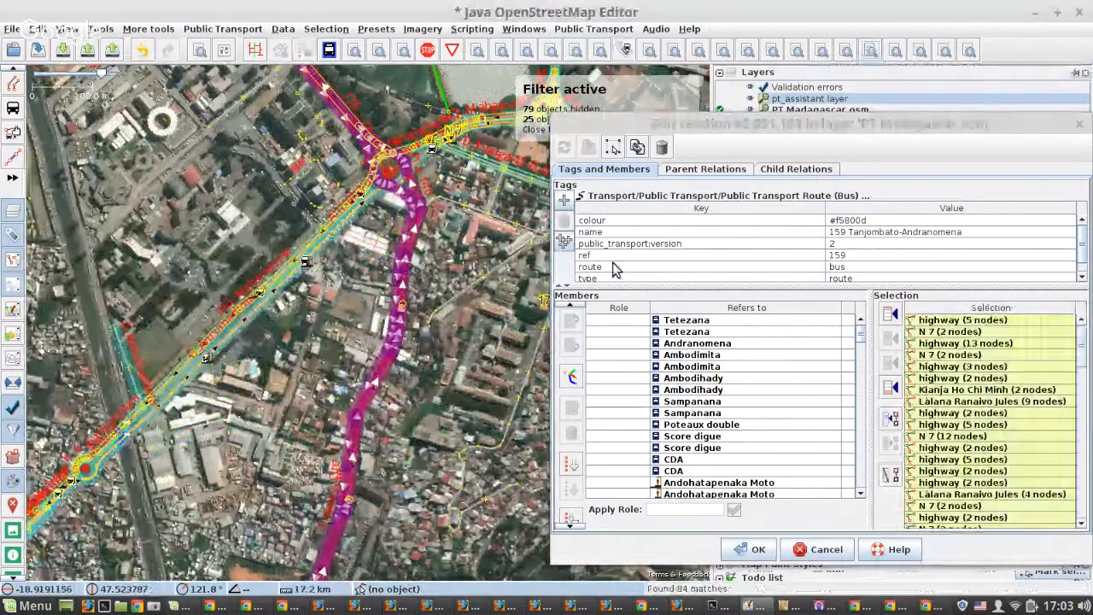
Review the search expression "((junction=roundabout -closed) OR oneway=yes) child selected" and close the search without running it.
{"action": "key", "text": "ctrl+f"}
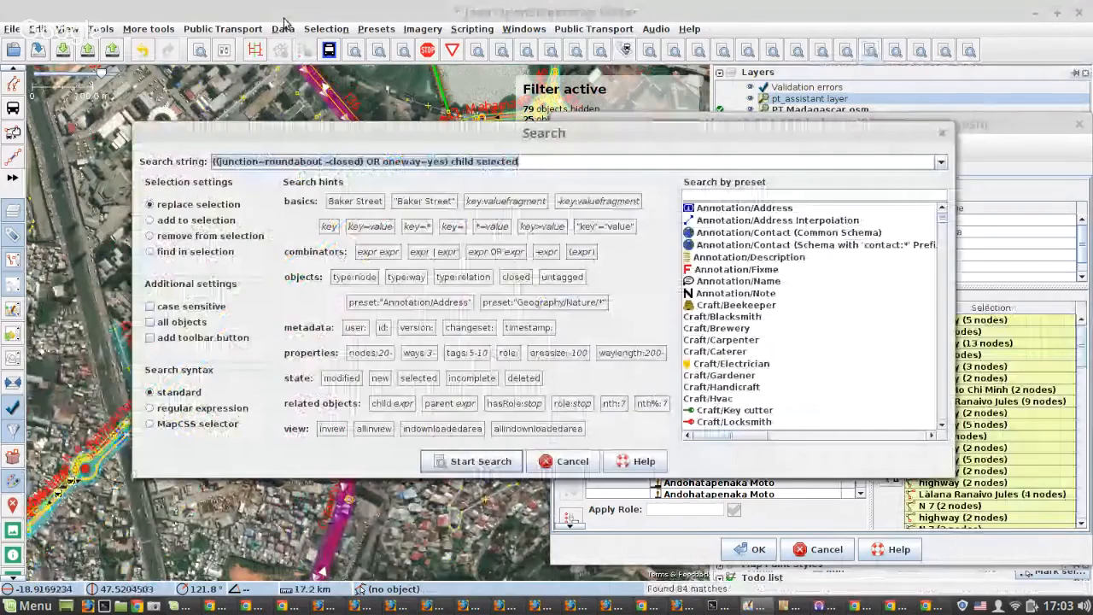
{"action": "double_click", "coordinate": [294, 162]}
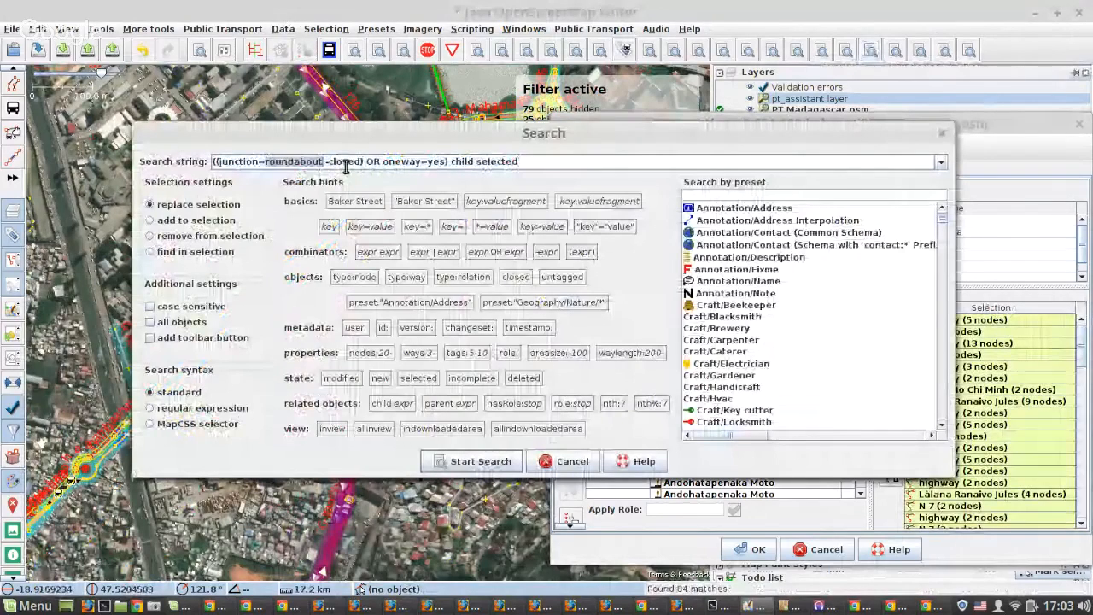
{"action": "left_click", "coordinate": [346, 162]}
{"action": "double_click", "coordinate": [347, 163]}
{"action": "left_click", "coordinate": [401, 165]}
{"action": "double_click", "coordinate": [423, 162]}
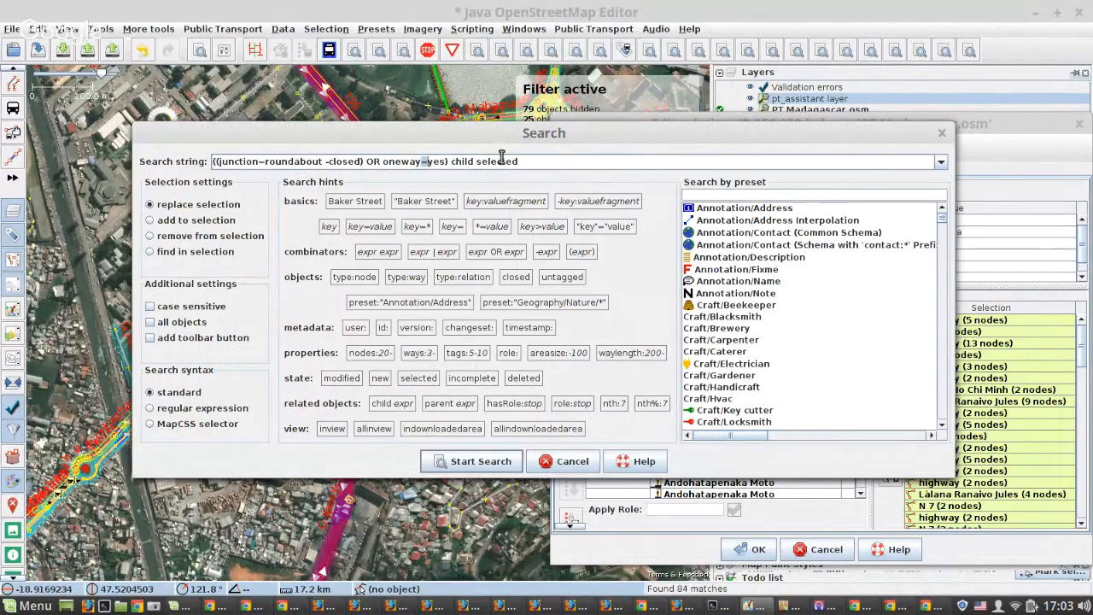
{"action": "left_click", "coordinate": [563, 459]}
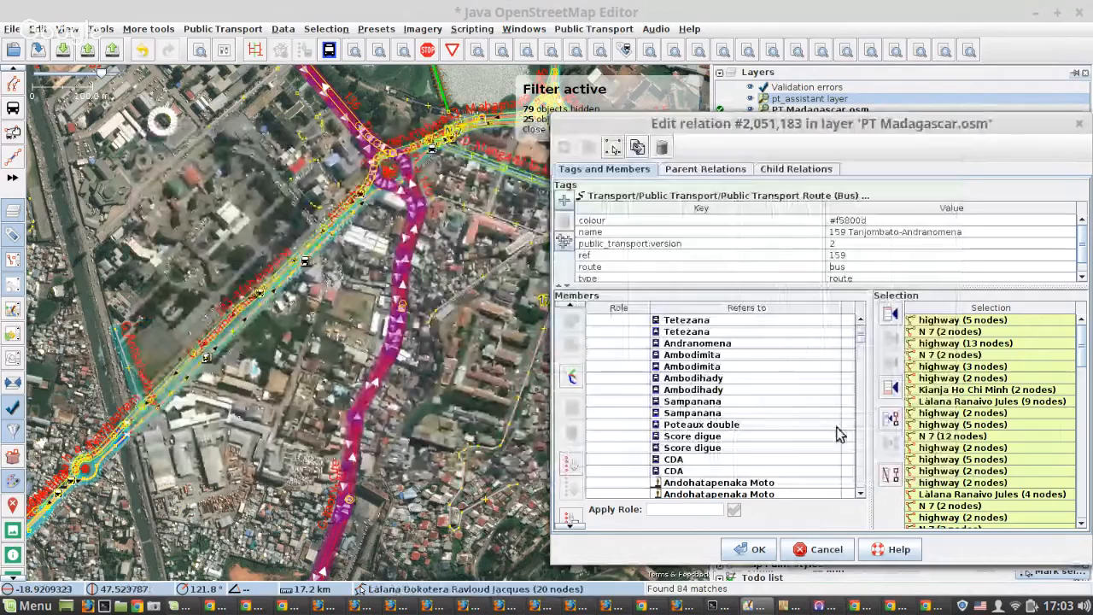
Remove all the found one-way and roundabout ways from the route 159 member list and apply the change.
{"action": "scroll", "coordinate": [794, 413], "scroll_direction": "down", "scroll_amount": 4}
{"action": "scroll", "coordinate": [793, 414], "scroll_direction": "down", "scroll_amount": 10}
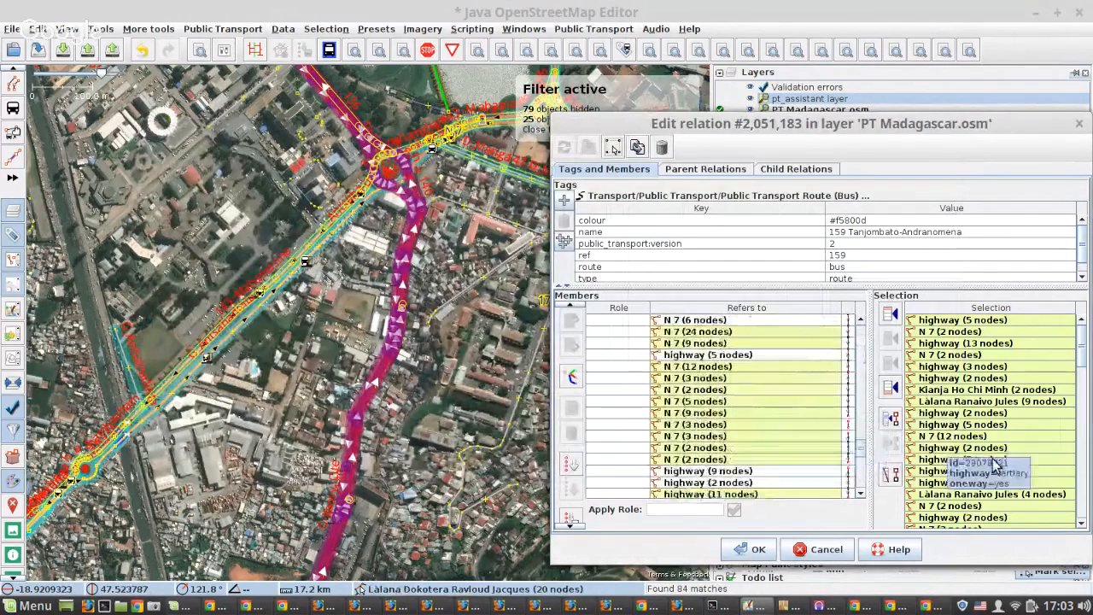
{"action": "left_click", "coordinate": [891, 475]}
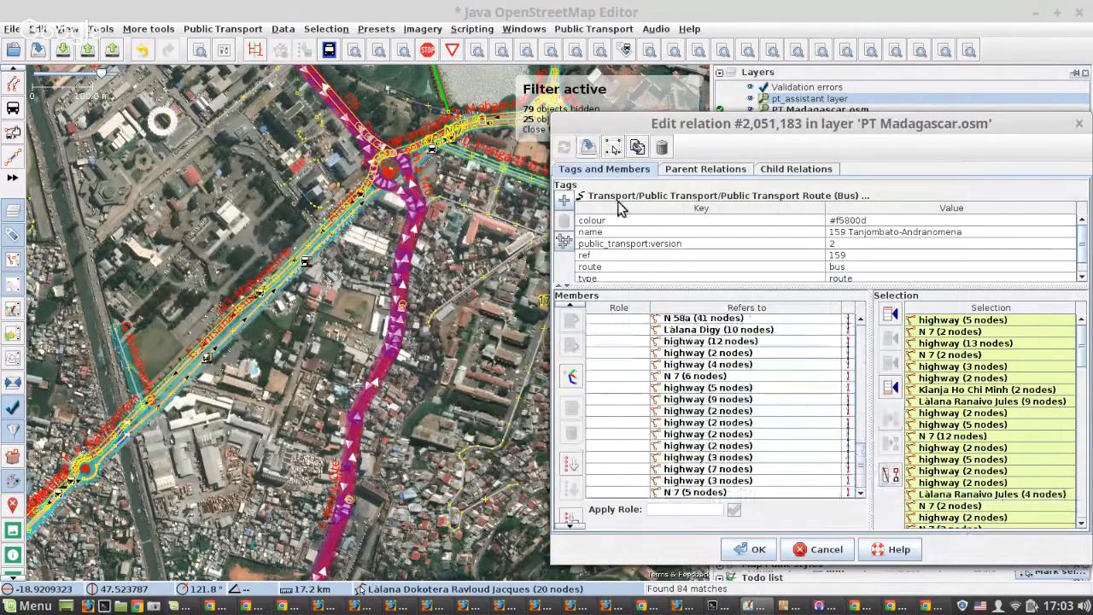
{"action": "left_click", "coordinate": [588, 147]}
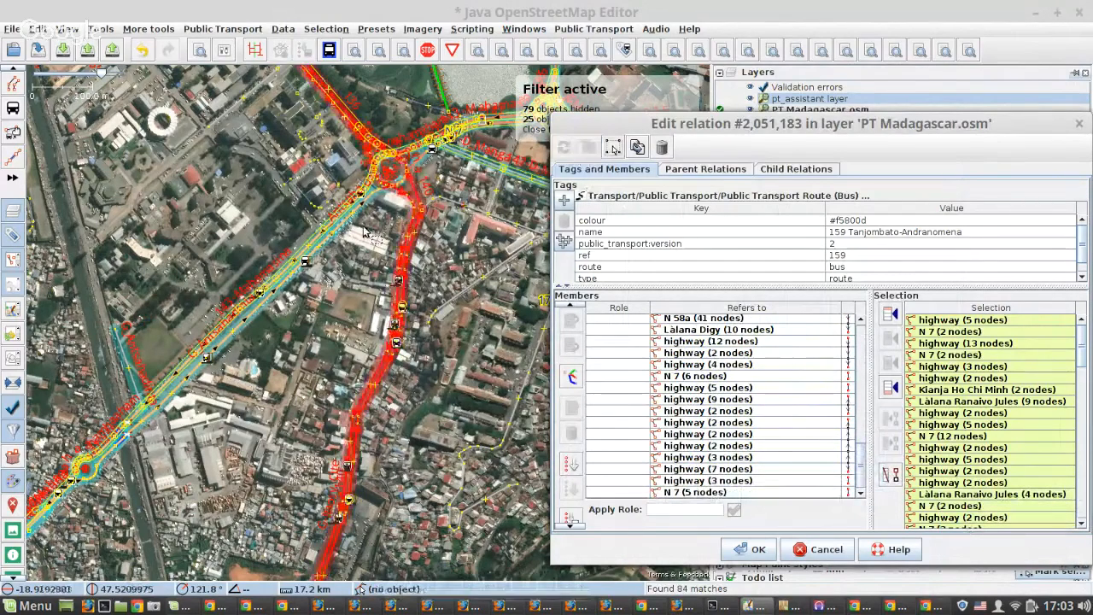
Examine the selected one-way stretches between the N 7 near Tanjombato and the roundabouts by Boulevard de l'Europe.
{"action": "scroll", "coordinate": [363, 231], "scroll_direction": "down", "scroll_amount": 3}
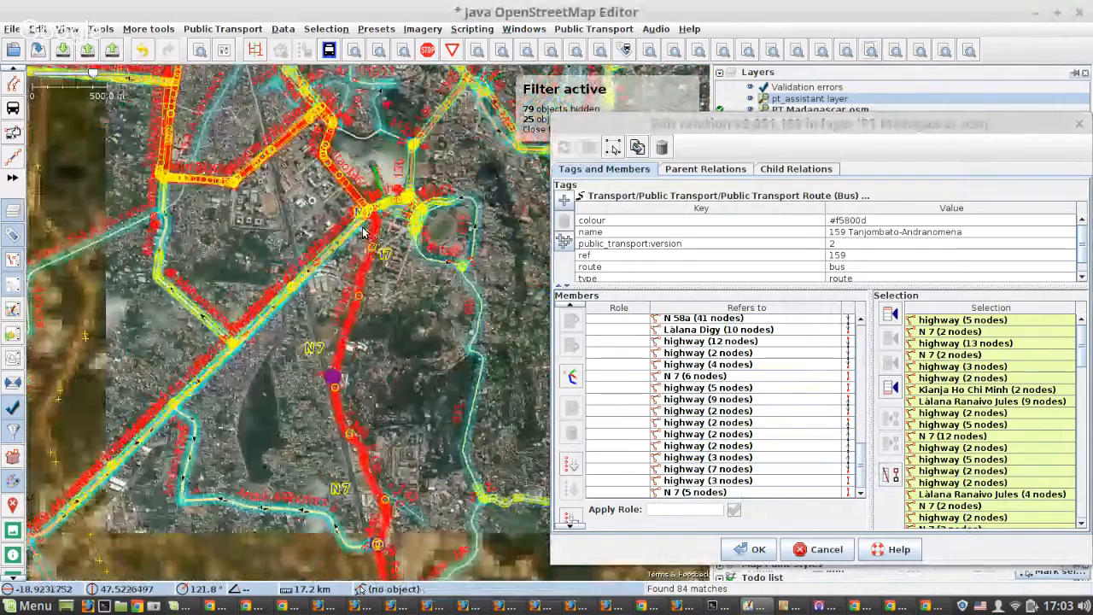
{"action": "scroll", "coordinate": [363, 231], "scroll_direction": "down", "scroll_amount": 2}
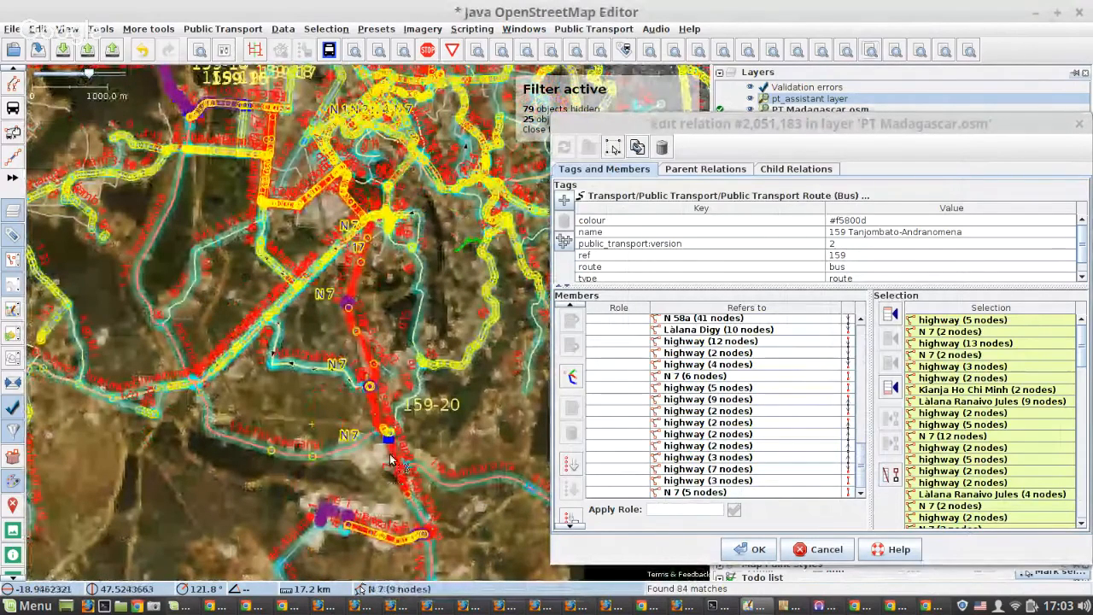
{"action": "scroll", "coordinate": [390, 459], "scroll_direction": "up", "scroll_amount": 1}
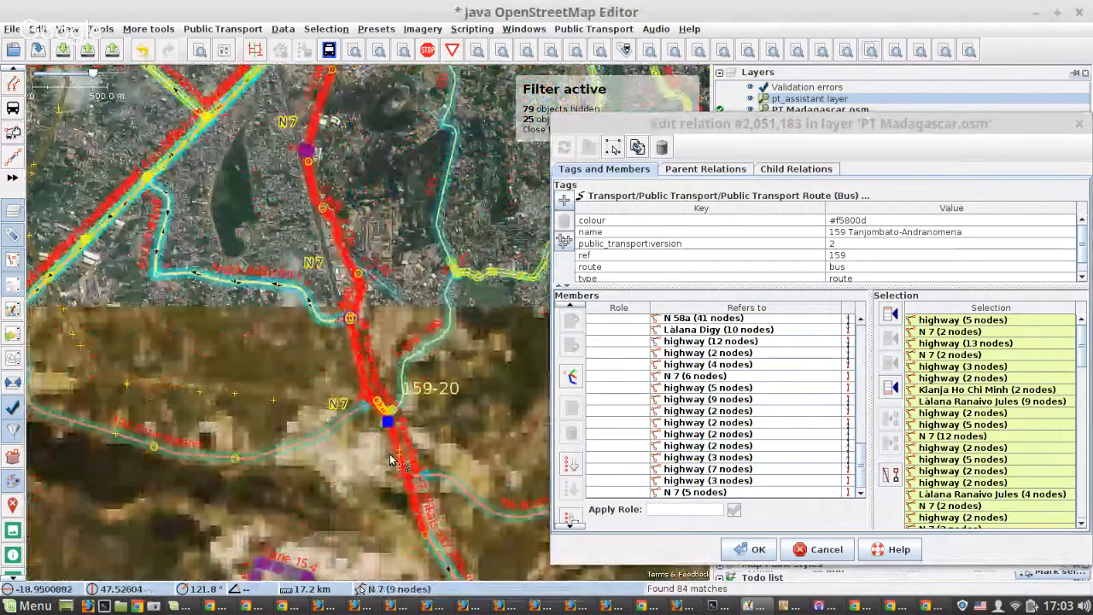
{"action": "scroll", "coordinate": [395, 431], "scroll_direction": "up", "scroll_amount": 2}
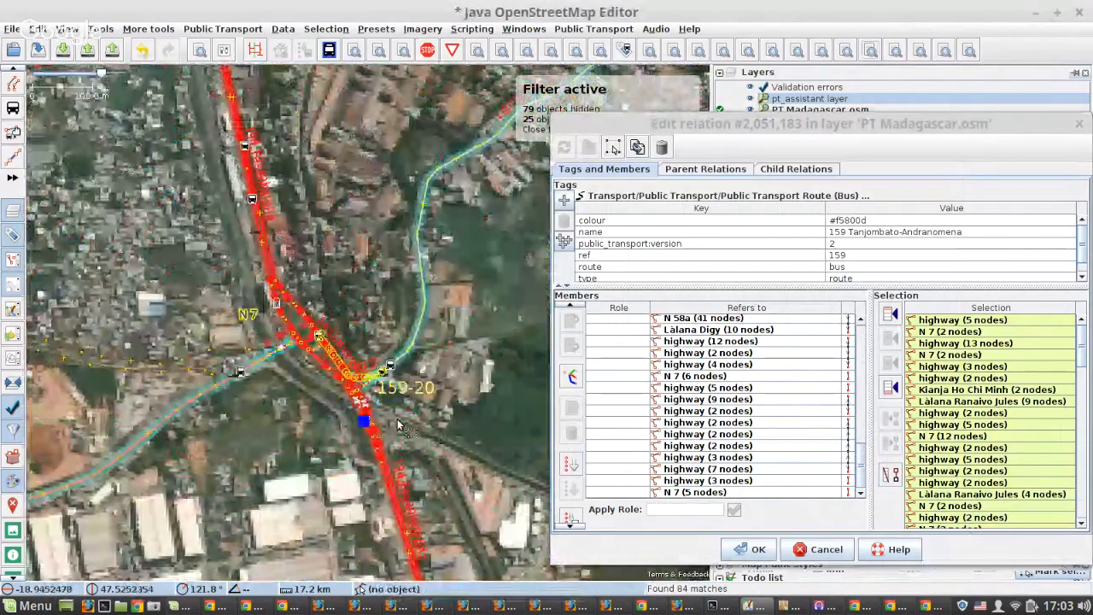
{"action": "scroll", "coordinate": [372, 416], "scroll_direction": "down", "scroll_amount": 2}
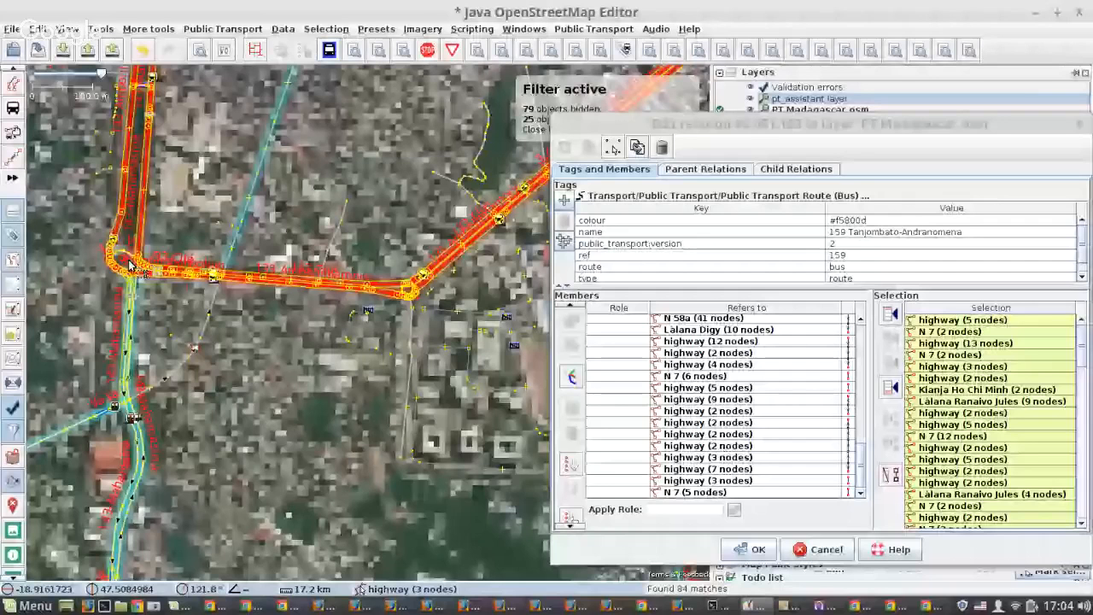
{"action": "left_click_drag", "start_coordinate": [130, 265], "coordinate": [214, 305]}
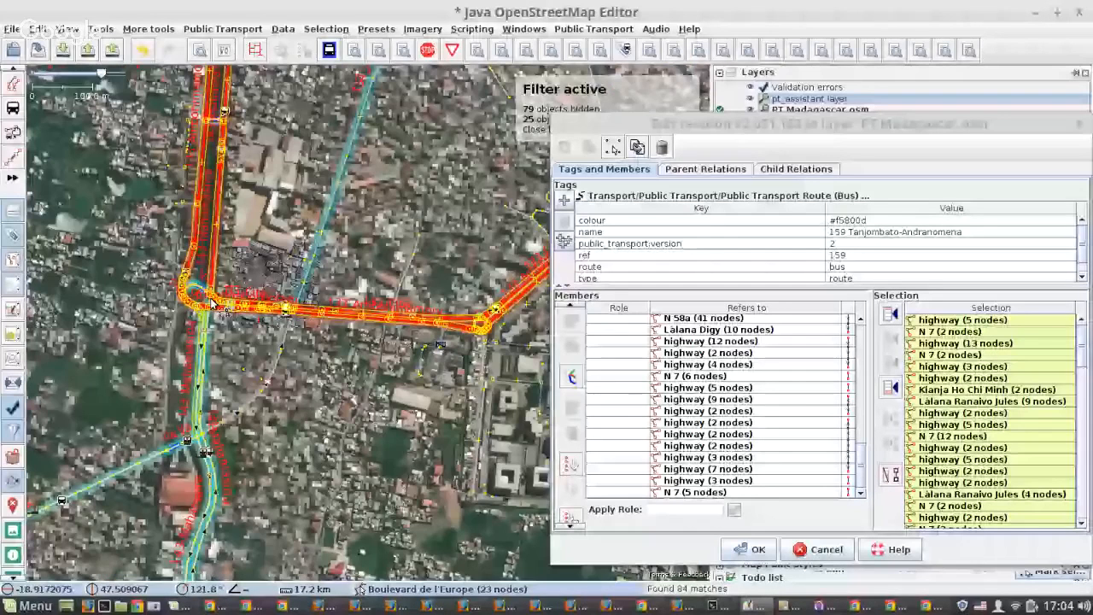
Add the two one-way street segments meeting the roundabout from the northeast to the end of the route's member list.
{"action": "scroll", "coordinate": [211, 303], "scroll_direction": "up", "scroll_amount": 5}
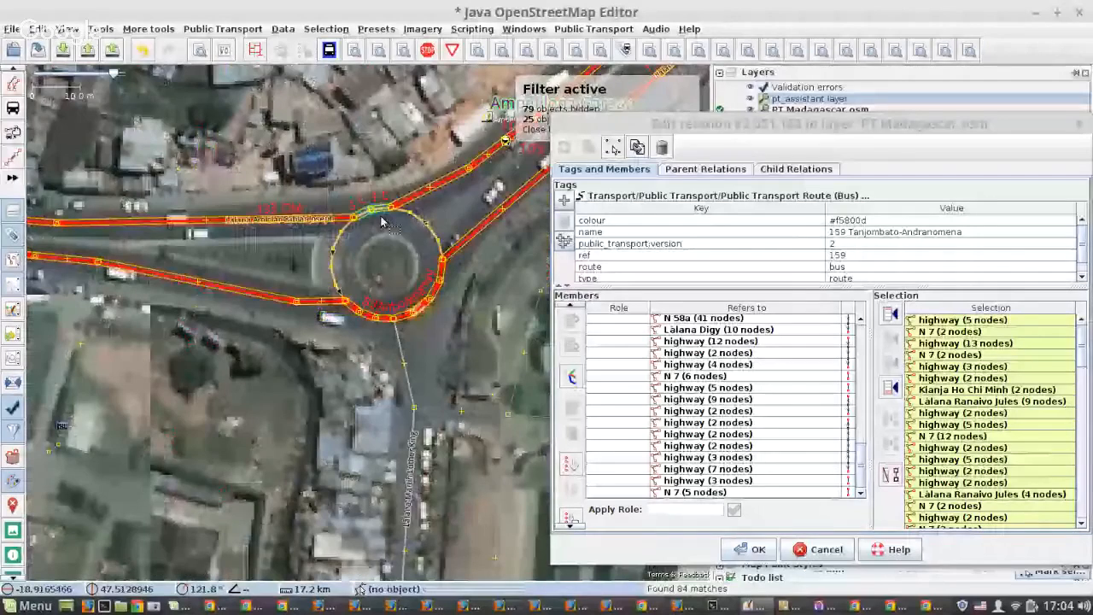
{"action": "scroll", "coordinate": [382, 219], "scroll_direction": "up", "scroll_amount": 2}
{"action": "left_click", "coordinate": [452, 181]}
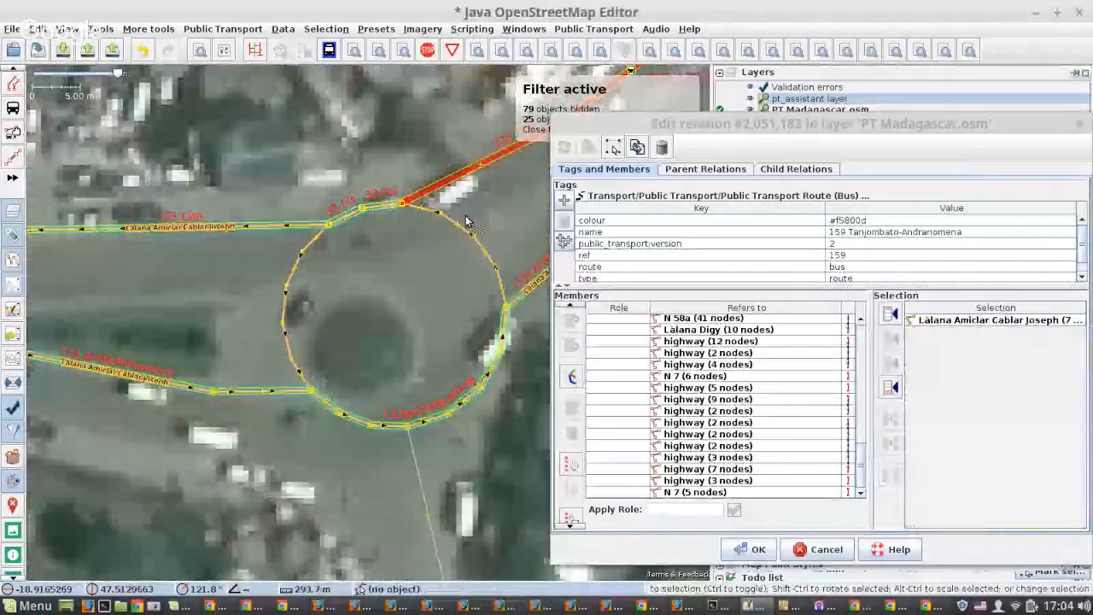
{"action": "left_click", "coordinate": [531, 296], "text": "shift"}
{"action": "left_click", "coordinate": [888, 388]}
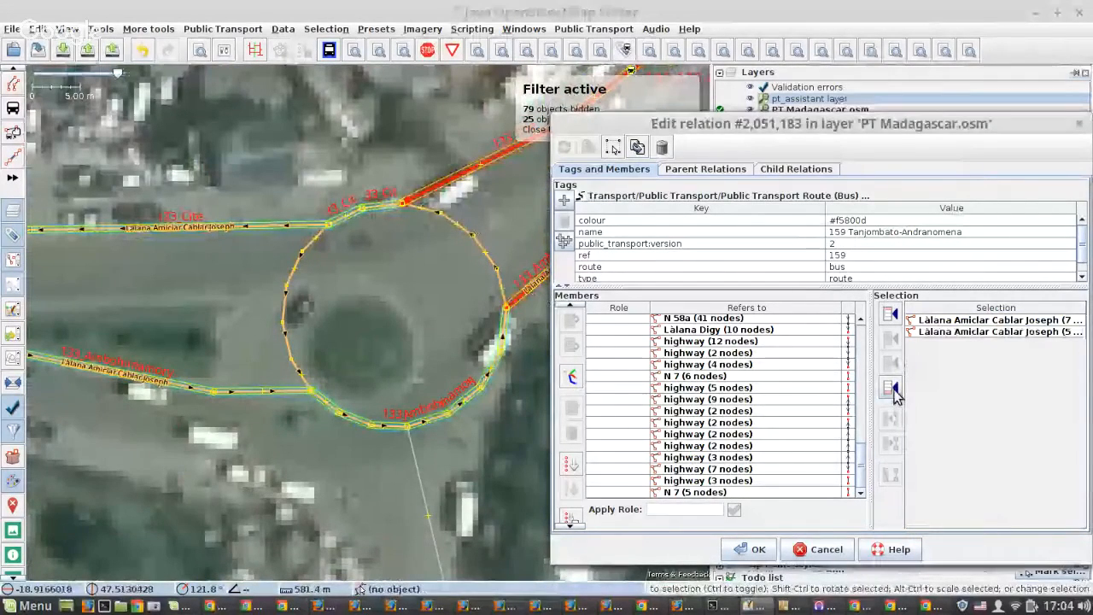
{"action": "left_click", "coordinate": [884, 389]}
{"action": "left_click", "coordinate": [349, 258]}
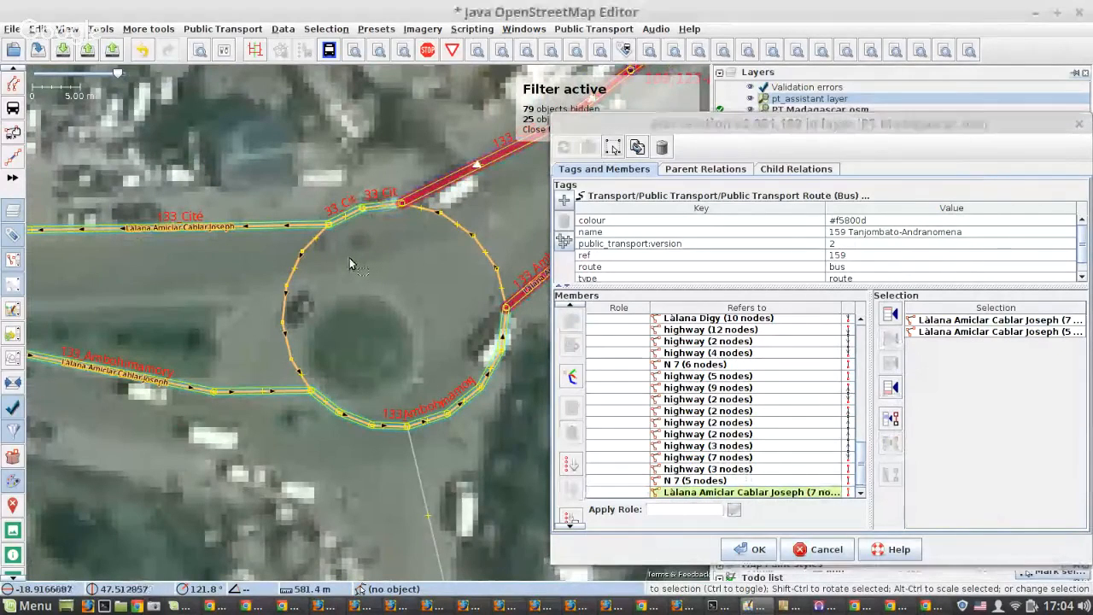
Add the two one-way Làlana Ranaivo Jules ways beside the lake to the end of the member list and apply the change.
{"action": "scroll", "coordinate": [350, 258], "scroll_direction": "down", "scroll_amount": 2}
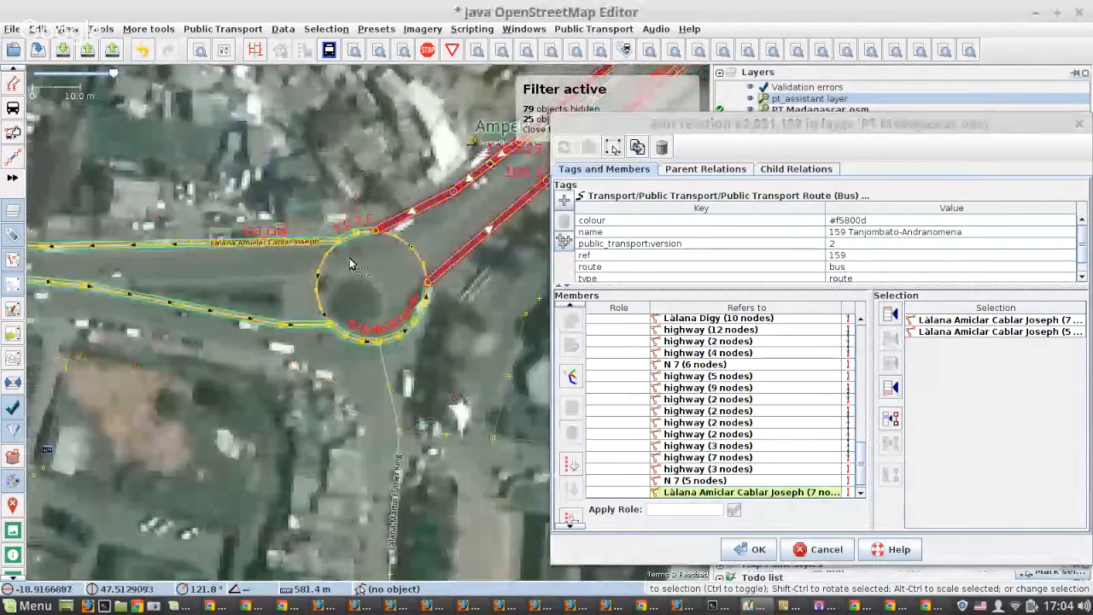
{"action": "scroll", "coordinate": [349, 258], "scroll_direction": "down", "scroll_amount": 10}
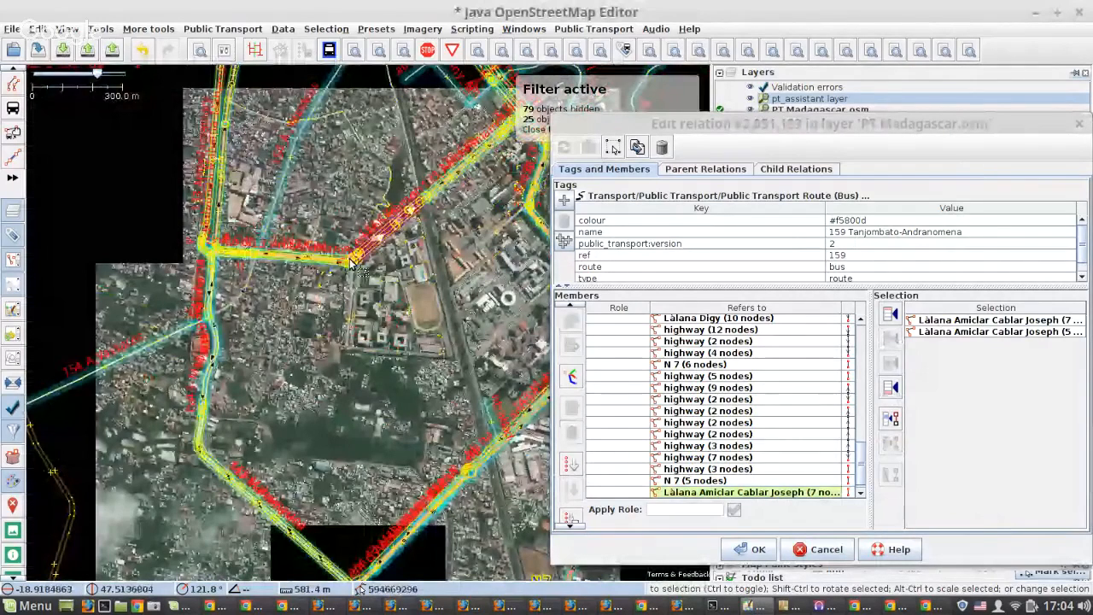
{"action": "scroll", "coordinate": [350, 260], "scroll_direction": "down", "scroll_amount": 4}
{"action": "scroll", "coordinate": [339, 258], "scroll_direction": "up", "scroll_amount": 15}
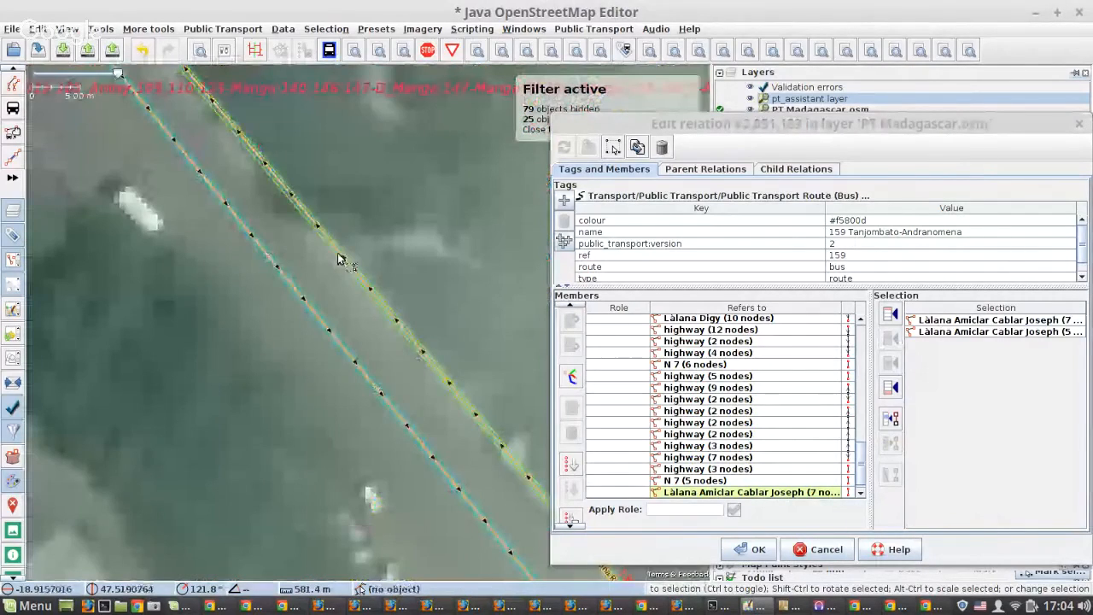
{"action": "left_click", "coordinate": [339, 259]}
{"action": "left_click", "coordinate": [303, 293], "text": "shift"}
{"action": "left_click", "coordinate": [893, 389]}
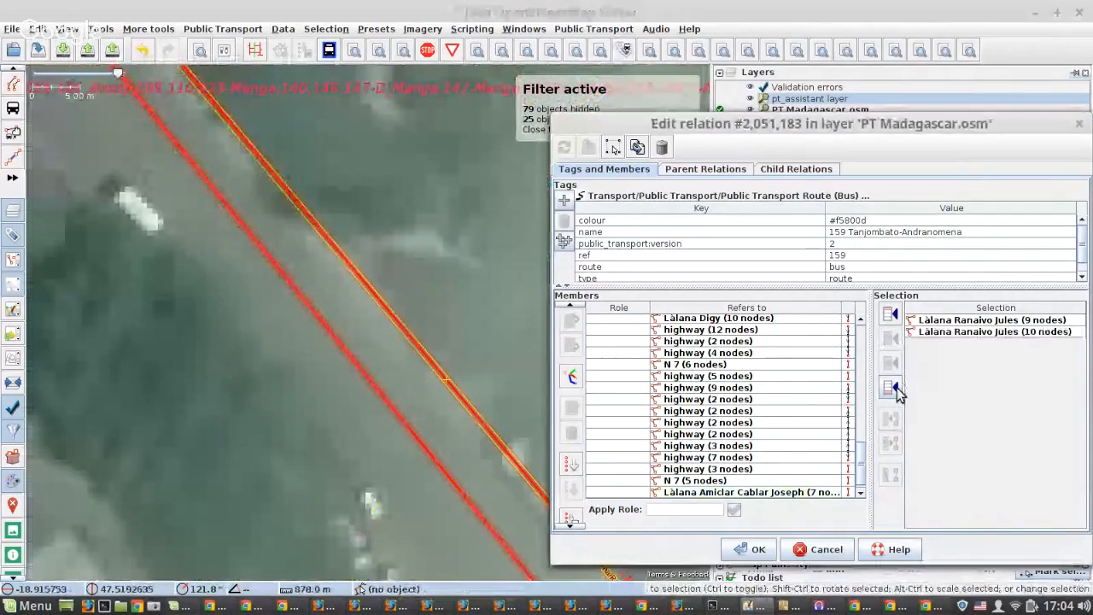
{"action": "left_click", "coordinate": [894, 390]}
{"action": "left_click", "coordinate": [589, 147]}
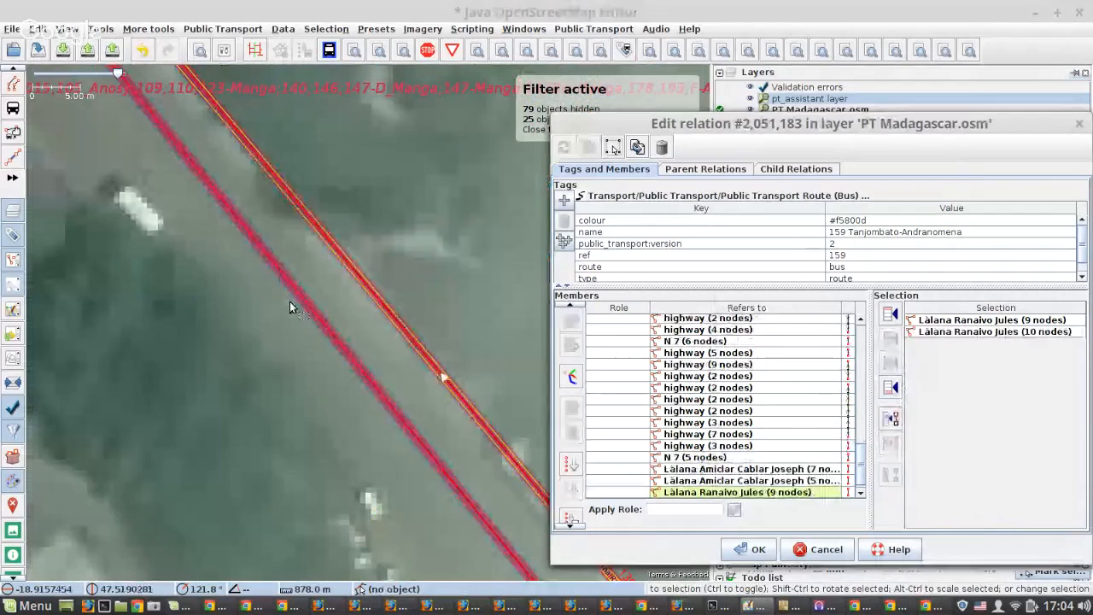
Examine the route 159 stretches across the city, from the lake to the northwestern dike road and the industrial loop in the south.
{"action": "scroll", "coordinate": [290, 301], "scroll_direction": "down", "scroll_amount": 10}
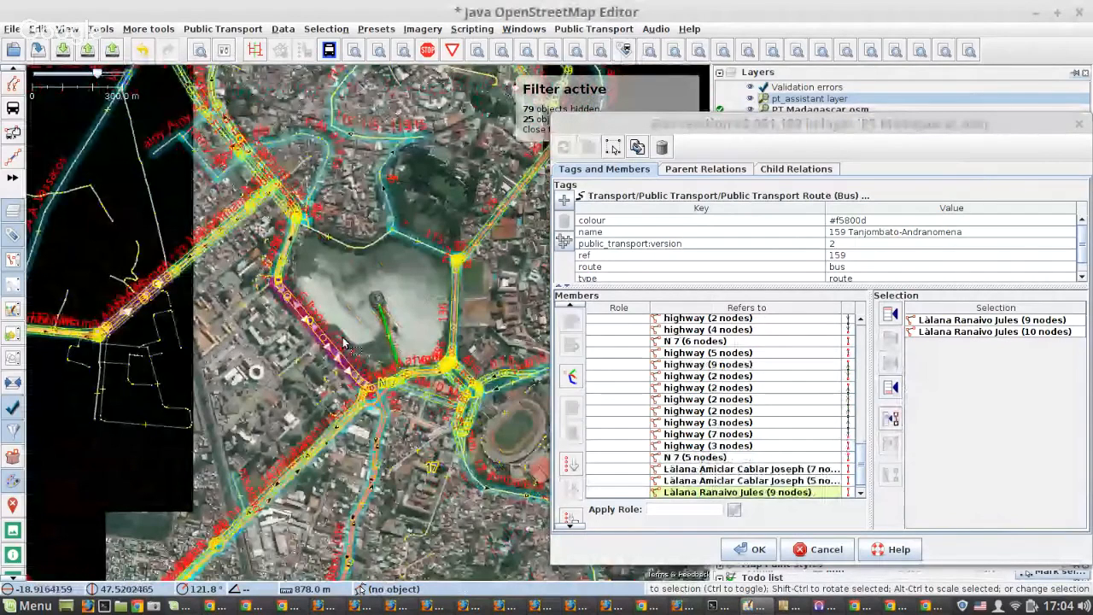
{"action": "scroll", "coordinate": [341, 348], "scroll_direction": "down", "scroll_amount": 5}
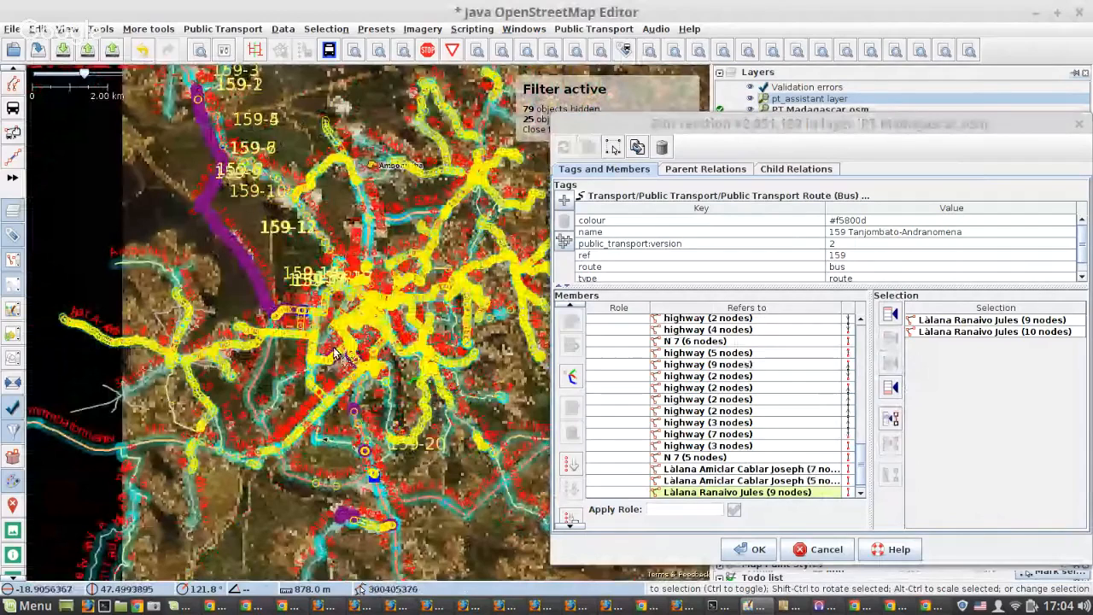
{"action": "scroll", "coordinate": [267, 280], "scroll_direction": "up", "scroll_amount": 8}
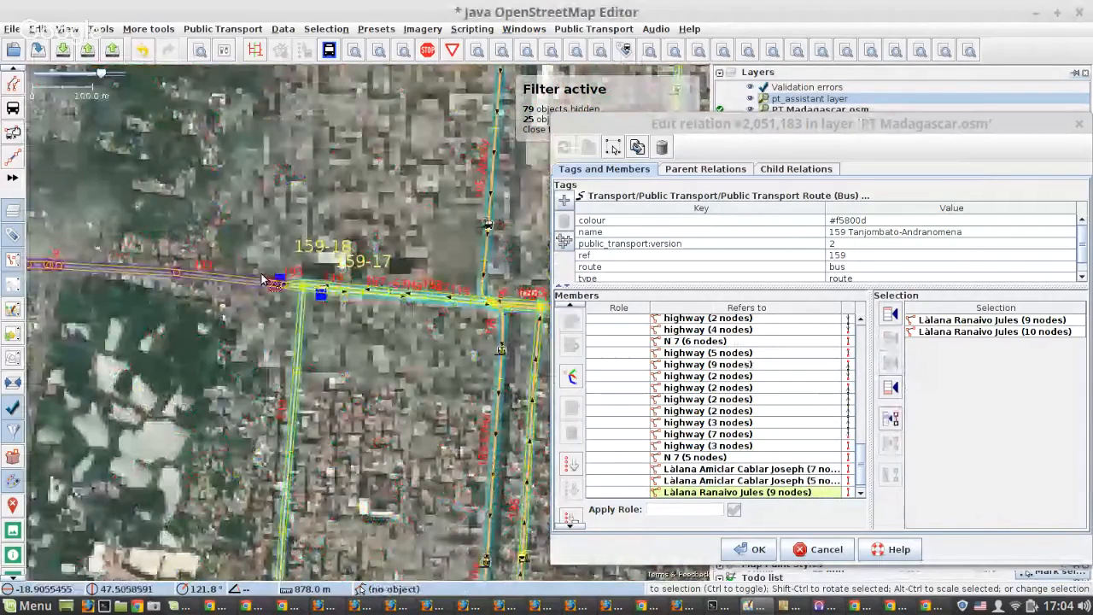
{"action": "scroll", "coordinate": [261, 273], "scroll_direction": "down", "scroll_amount": 6}
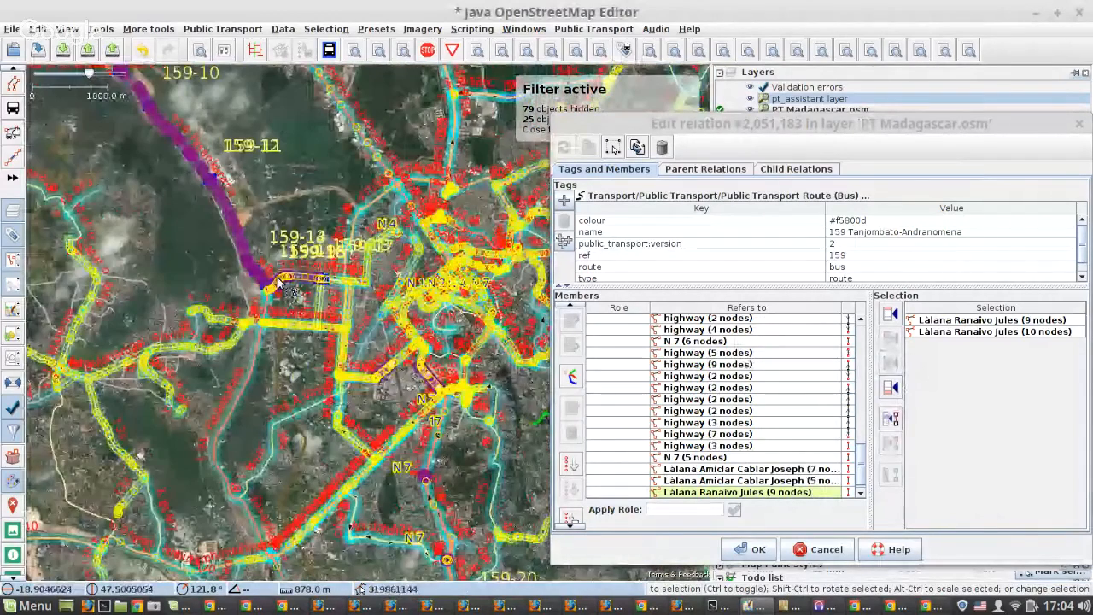
{"action": "left_click_drag", "start_coordinate": [279, 283], "coordinate": [275, 337]}
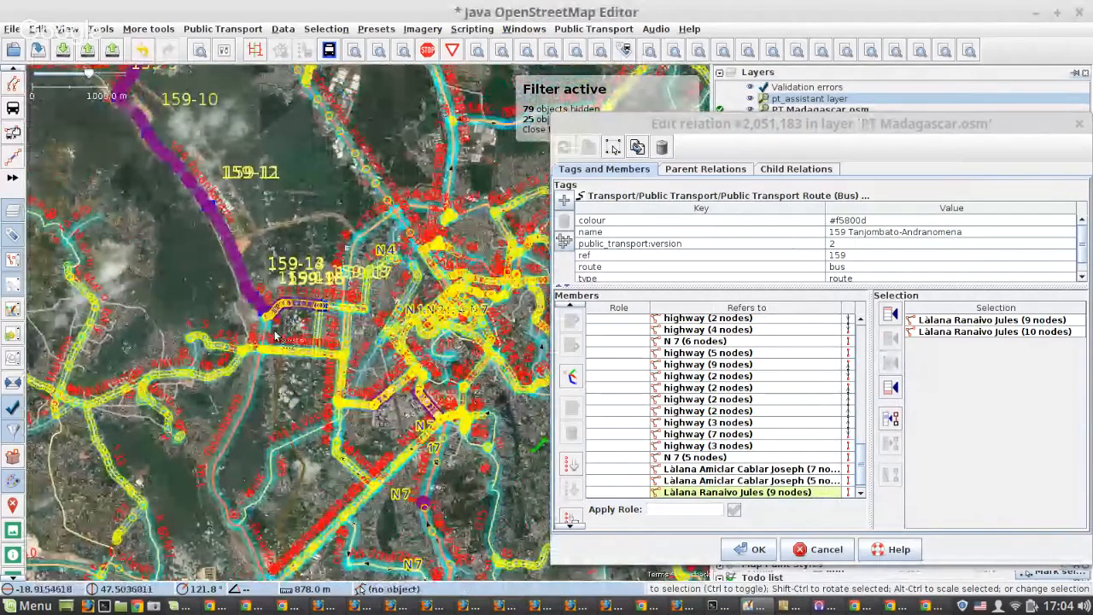
{"action": "scroll", "coordinate": [275, 336], "scroll_direction": "down", "scroll_amount": 4}
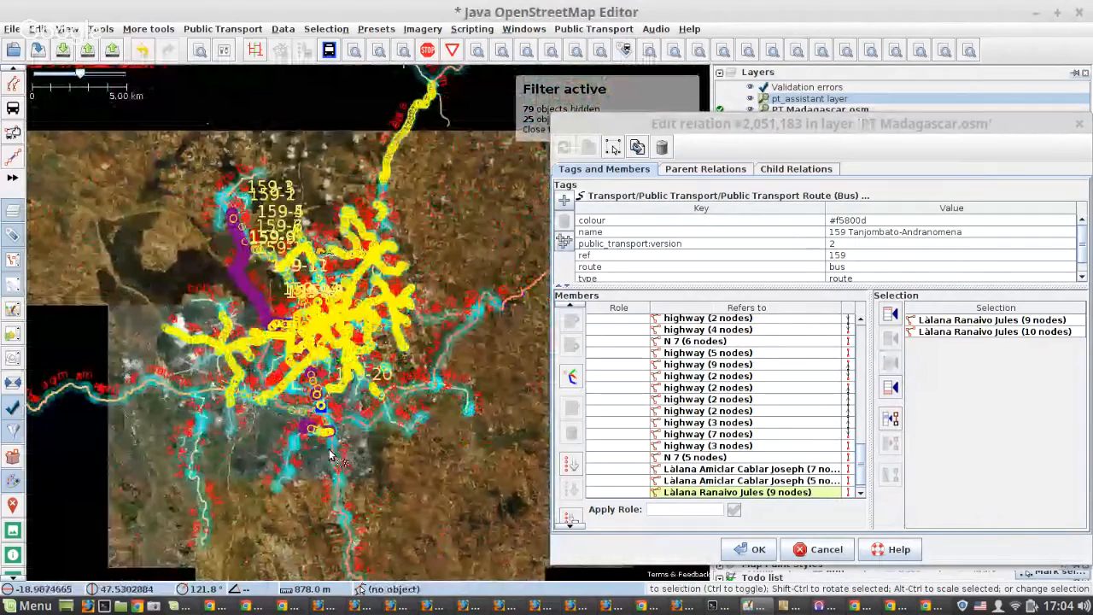
{"action": "scroll", "coordinate": [229, 255], "scroll_direction": "up", "scroll_amount": 5}
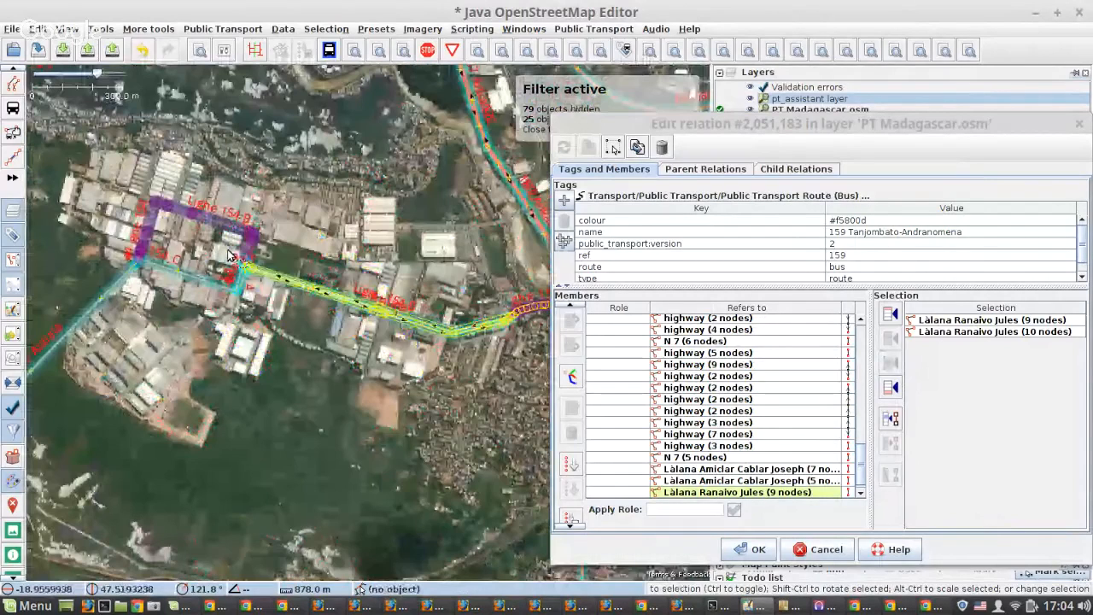
{"action": "scroll", "coordinate": [193, 304], "scroll_direction": "up", "scroll_amount": 2}
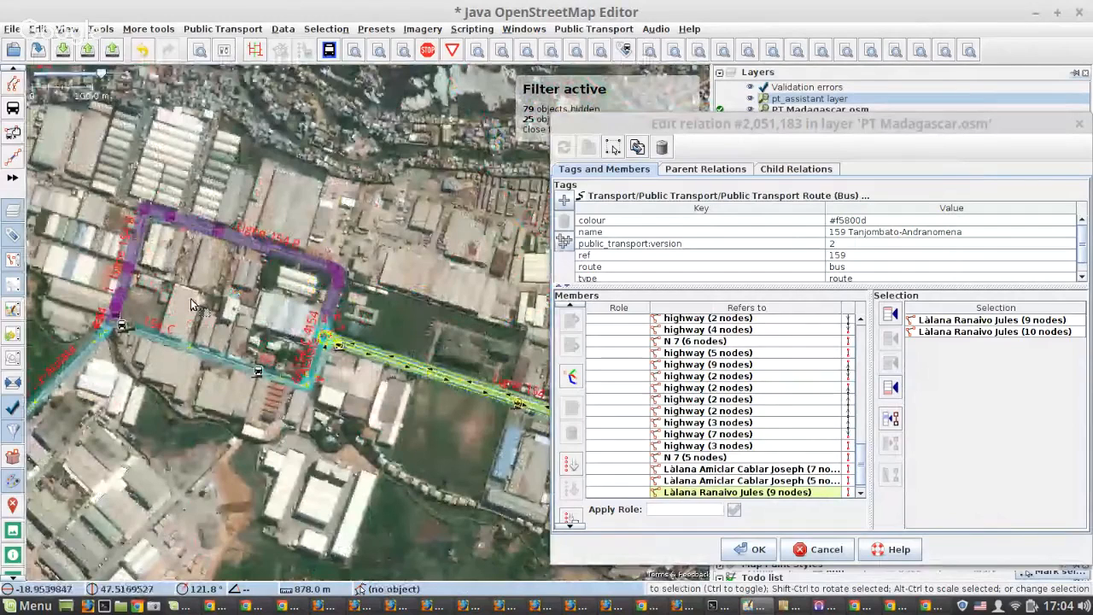
Zoom to the first N 4 member (11 nodes) at Andranomena and sort the route members from there downward.
{"action": "scroll", "coordinate": [736, 392], "scroll_direction": "up", "scroll_amount": 5}
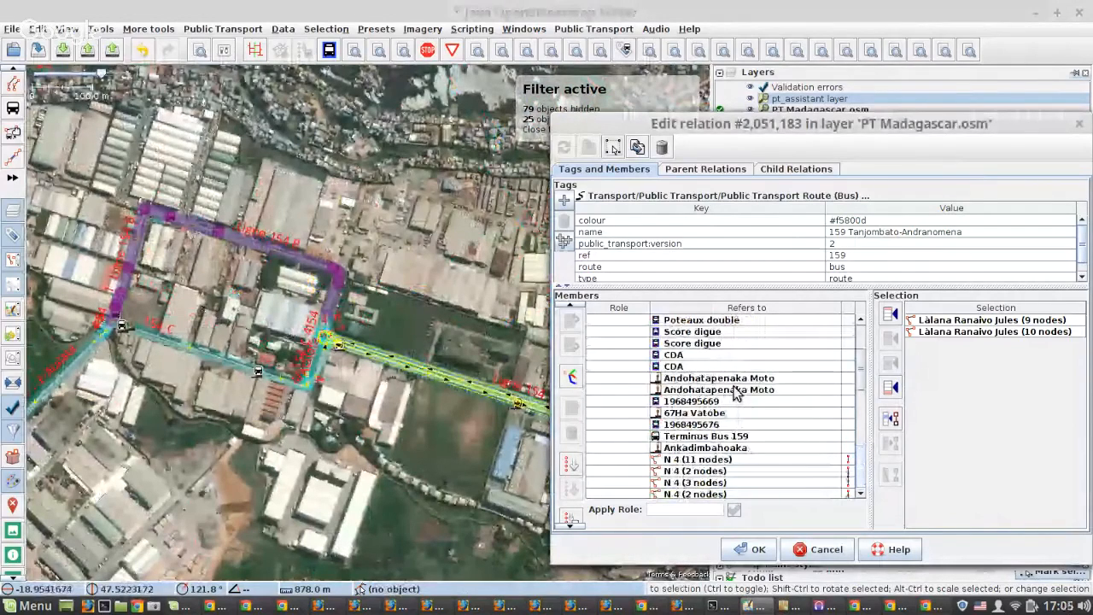
{"action": "scroll", "coordinate": [736, 391], "scroll_direction": "down", "scroll_amount": 1}
{"action": "left_click", "coordinate": [696, 424]}
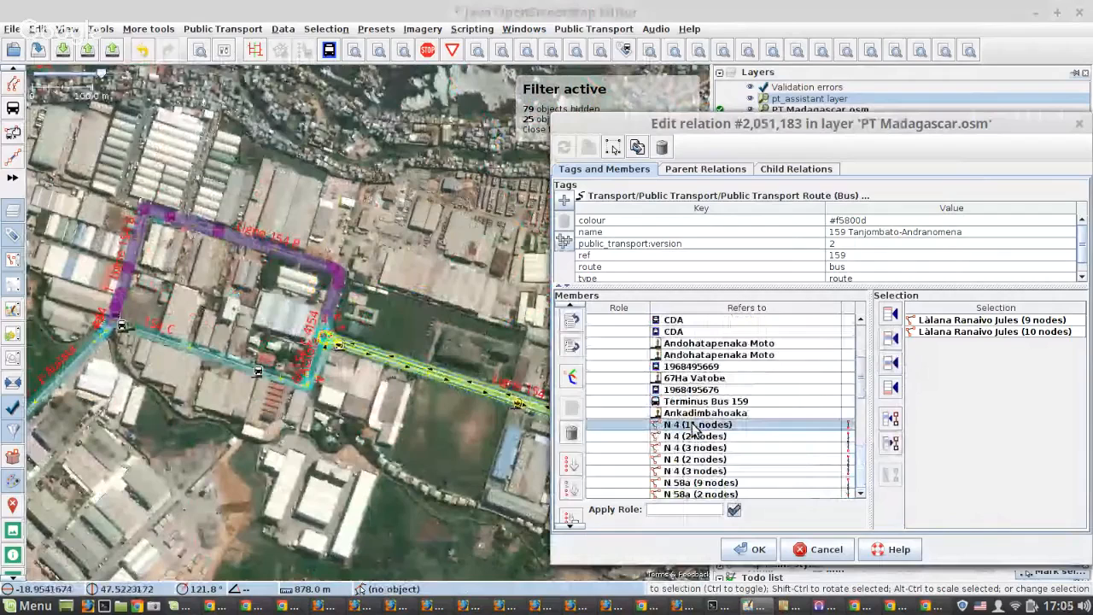
{"action": "double_click", "coordinate": [696, 424]}
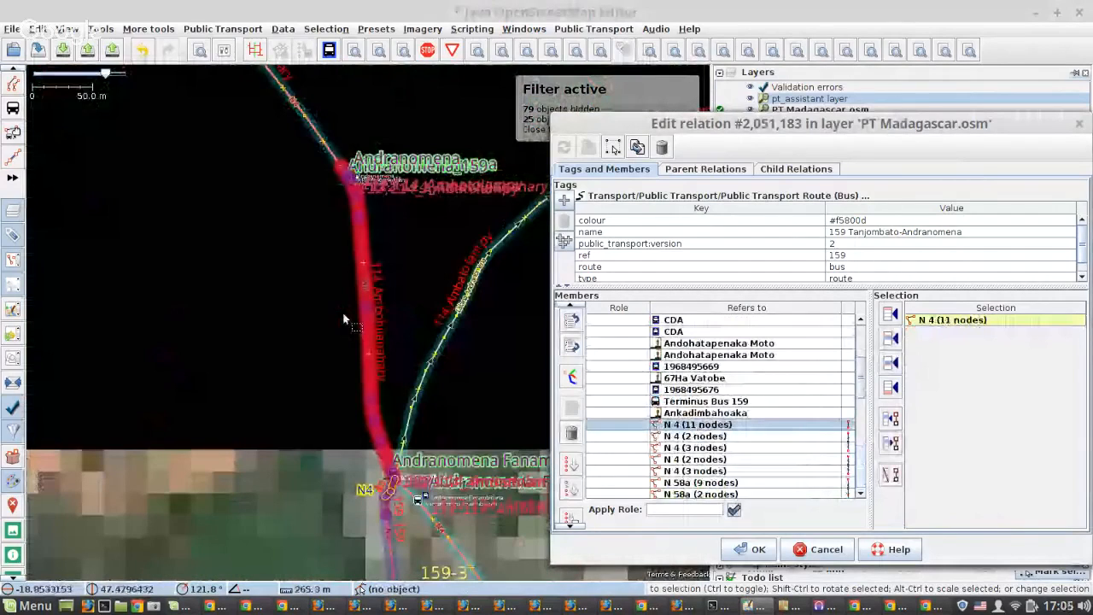
{"action": "left_click_drag", "start_coordinate": [335, 201], "coordinate": [350, 164]}
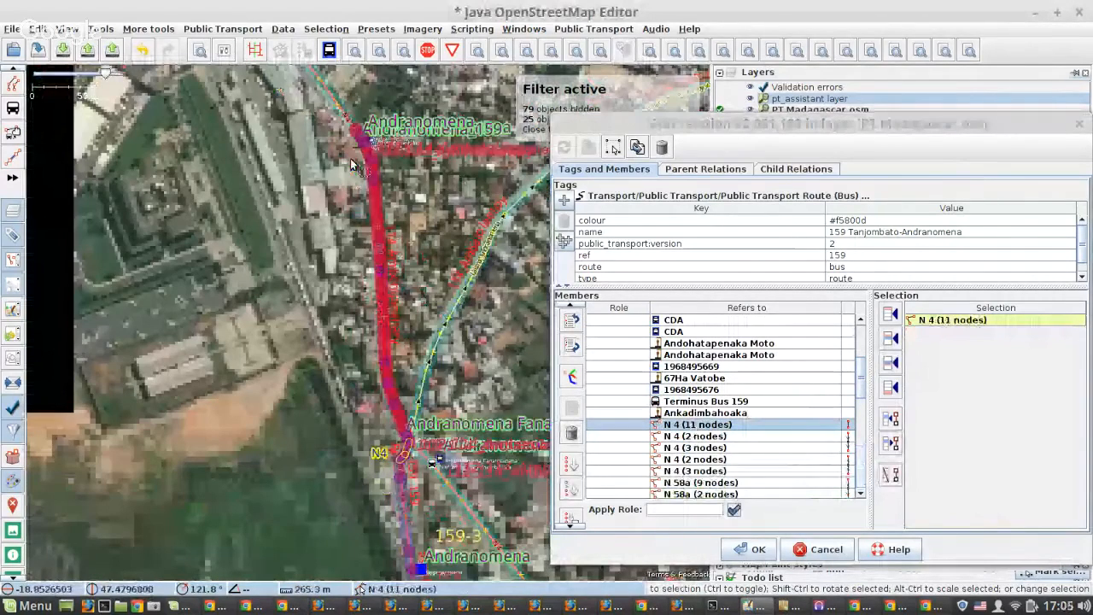
{"action": "scroll", "coordinate": [350, 158], "scroll_direction": "up", "scroll_amount": 5}
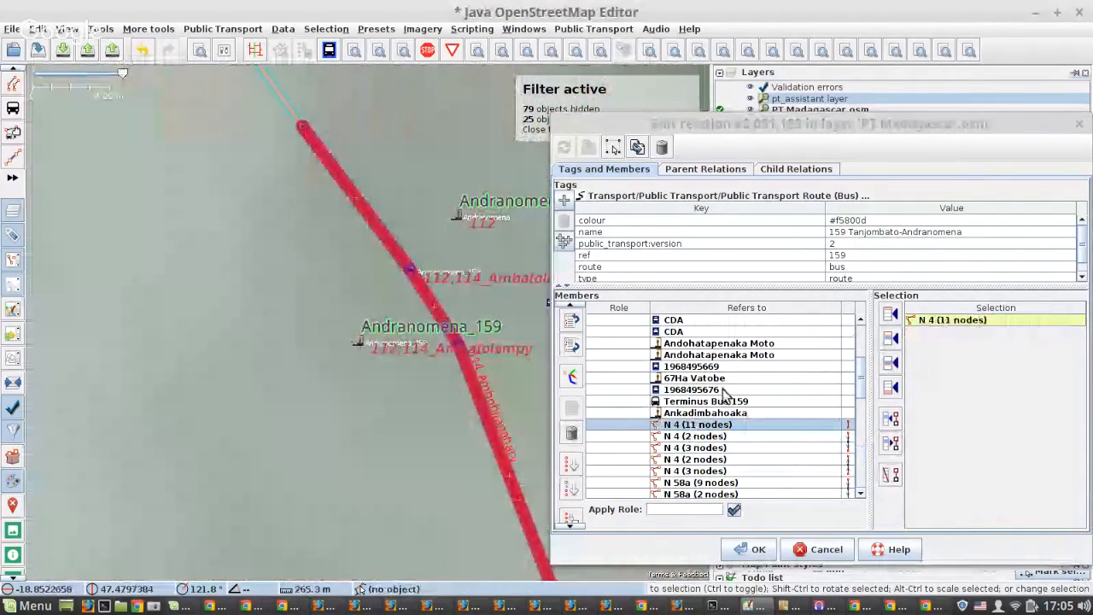
{"action": "left_click", "coordinate": [577, 495]}
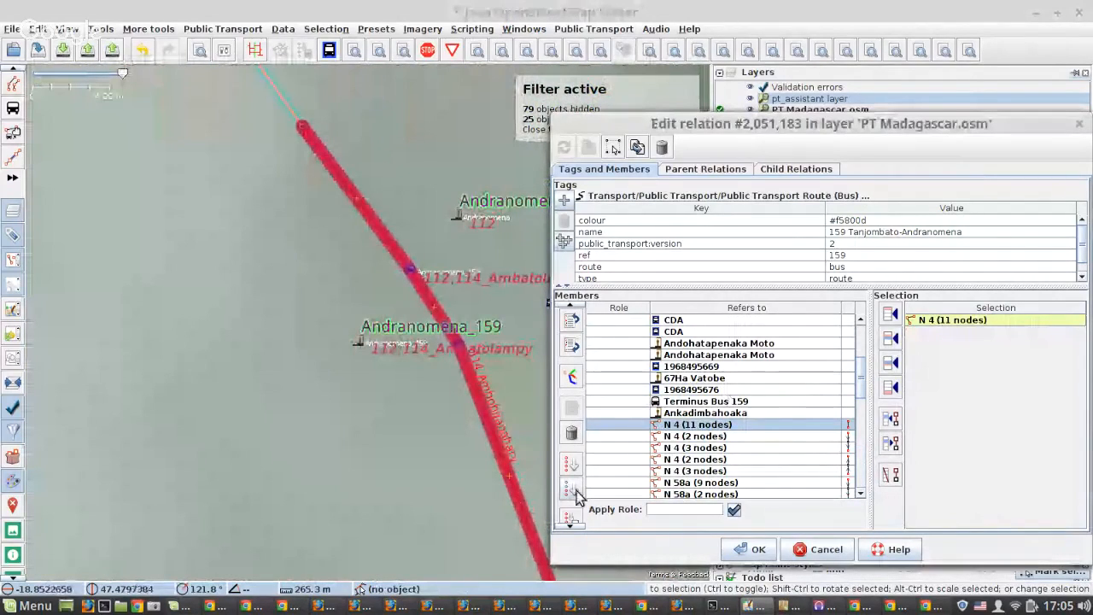
{"action": "left_click", "coordinate": [778, 422]}
Zoom to the gap after the Làlana Digy member and examine the surrounding roads towards Ampefiloha.
{"action": "scroll", "coordinate": [778, 423], "scroll_direction": "down", "scroll_amount": 2}
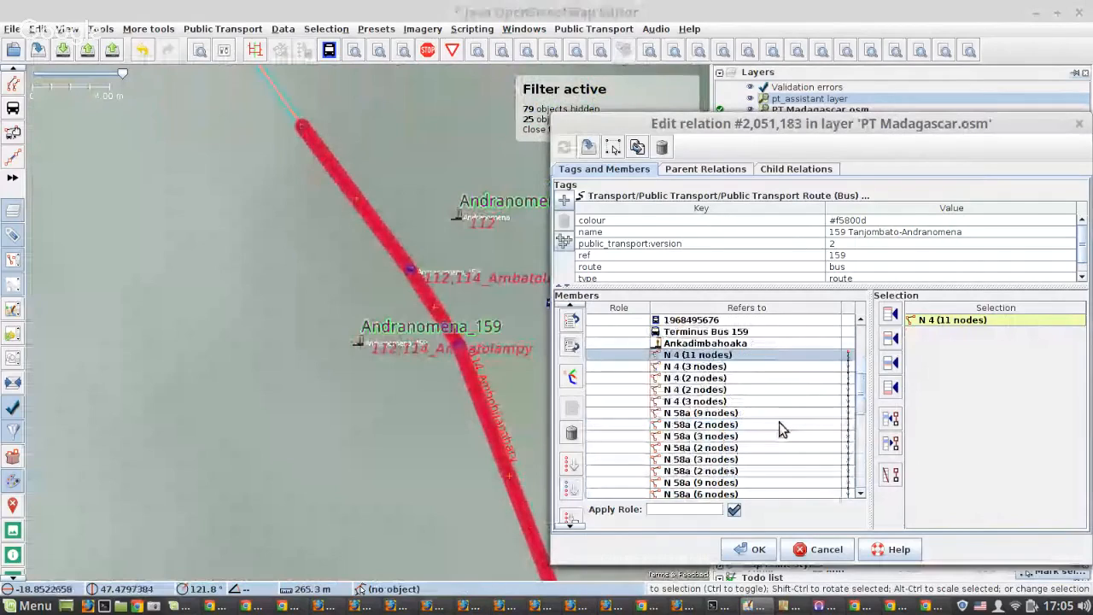
{"action": "scroll", "coordinate": [779, 430], "scroll_direction": "down", "scroll_amount": 5}
{"action": "right_click", "coordinate": [780, 427]}
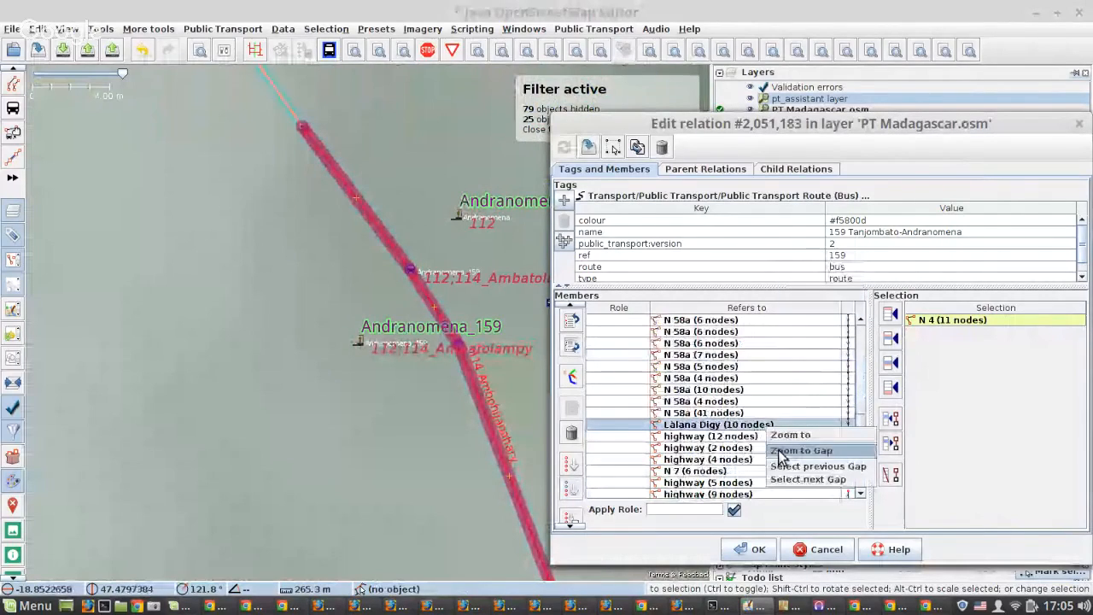
{"action": "left_click", "coordinate": [779, 452]}
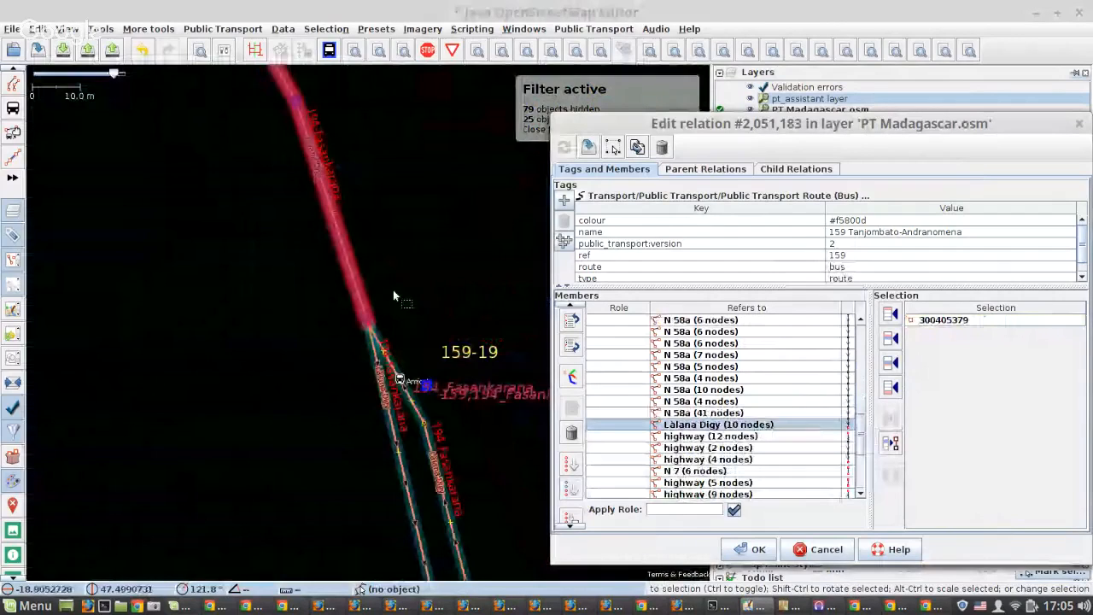
{"action": "scroll", "coordinate": [368, 288], "scroll_direction": "down", "scroll_amount": 5}
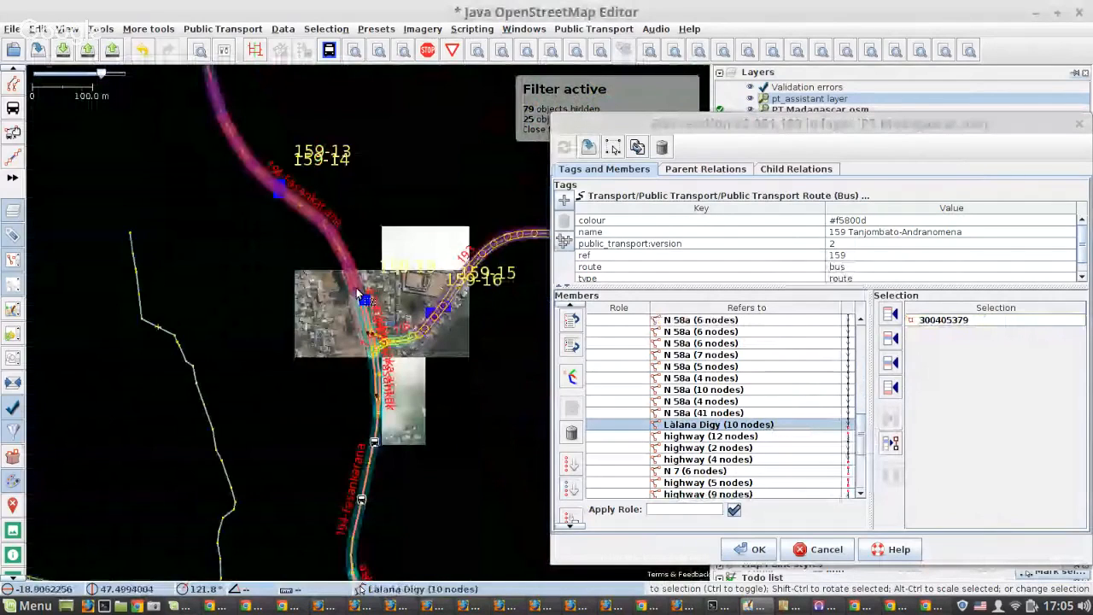
{"action": "scroll", "coordinate": [214, 211], "scroll_direction": "down", "scroll_amount": 3}
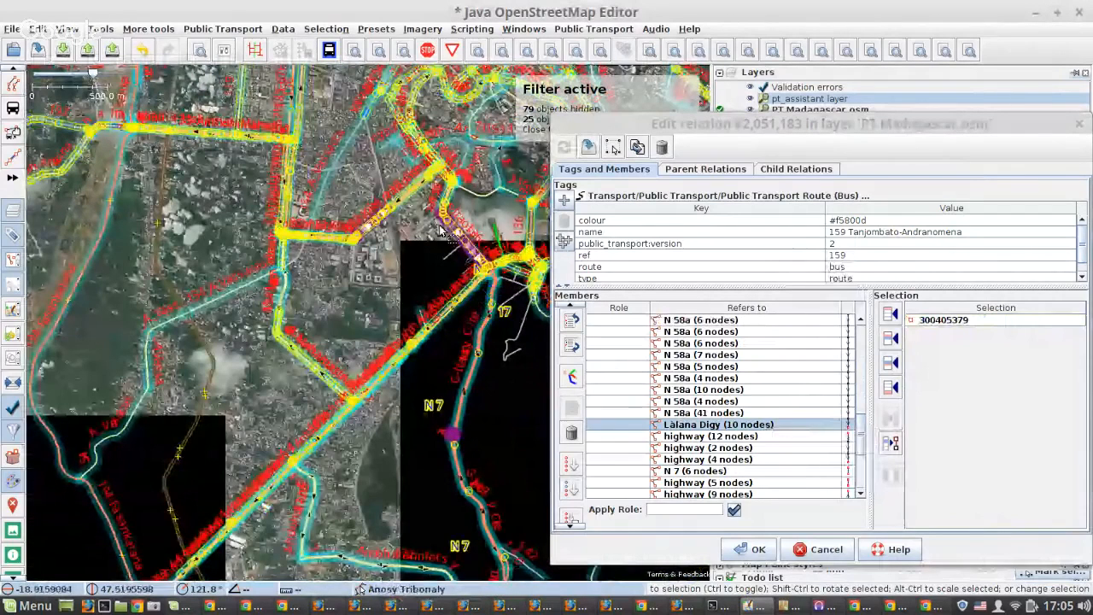
Reverse the order of the members from below Làlana Digy through Làlana Amiclar Cablar Joseph (5 nodes) and apply the change.
{"action": "scroll", "coordinate": [317, 258], "scroll_direction": "up", "scroll_amount": 5}
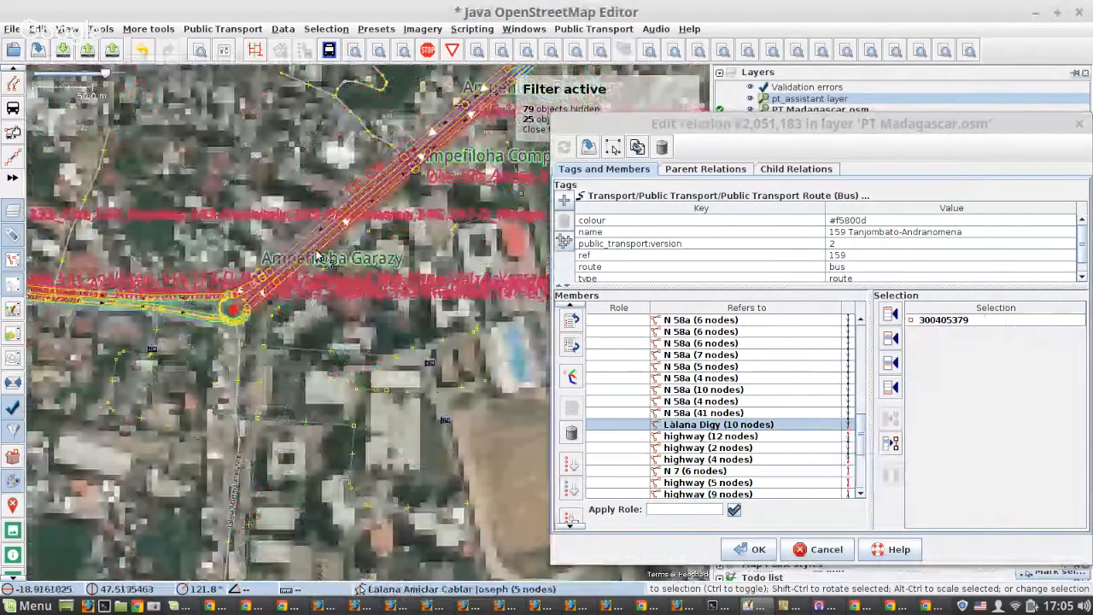
{"action": "left_click", "coordinate": [318, 258]}
{"action": "scroll", "coordinate": [318, 257], "scroll_direction": "up", "scroll_amount": 3}
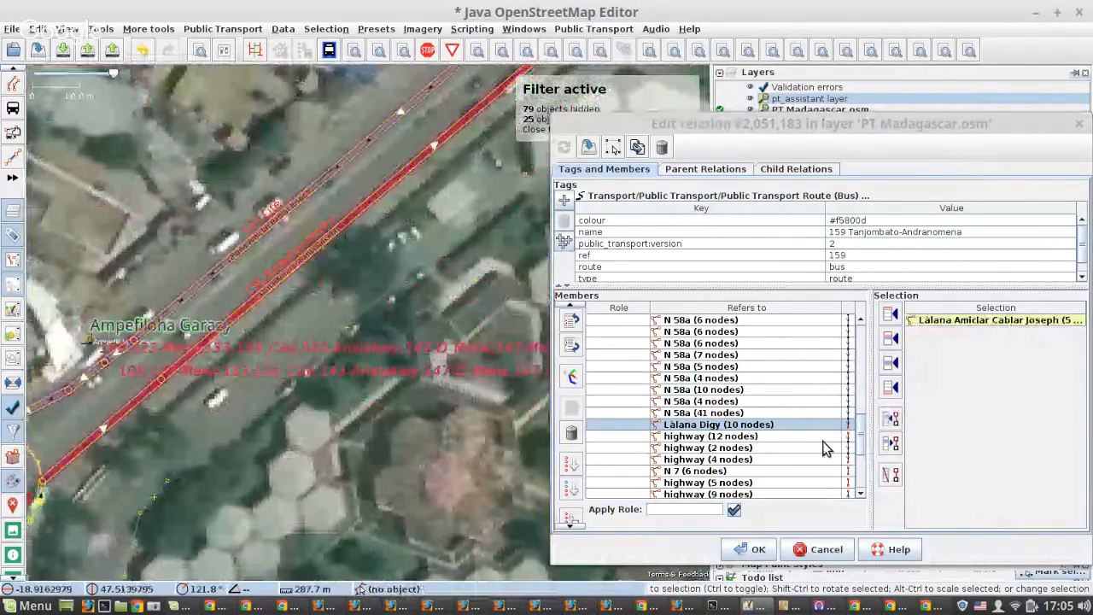
{"action": "scroll", "coordinate": [825, 449], "scroll_direction": "down", "scroll_amount": 4}
{"action": "left_click", "coordinate": [790, 471], "text": "shift"}
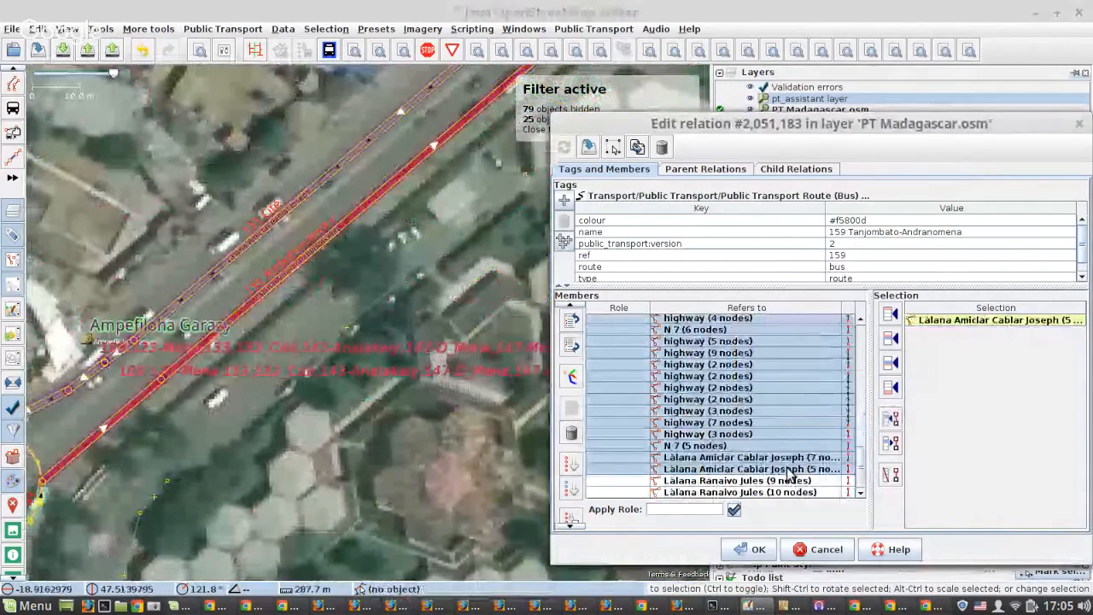
{"action": "left_click", "coordinate": [573, 505]}
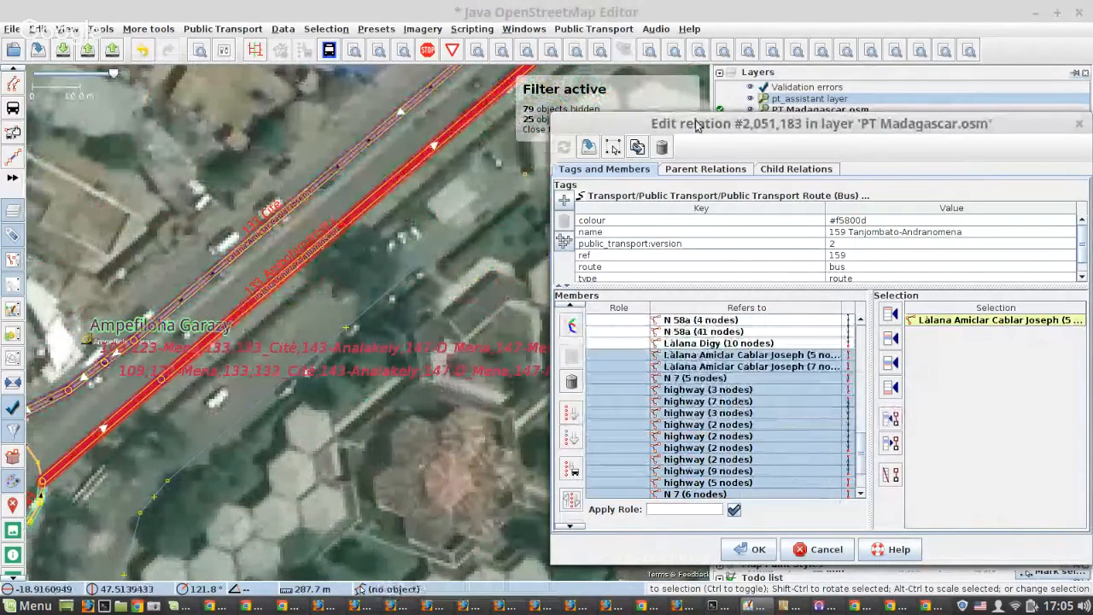
{"action": "left_click", "coordinate": [591, 147]}
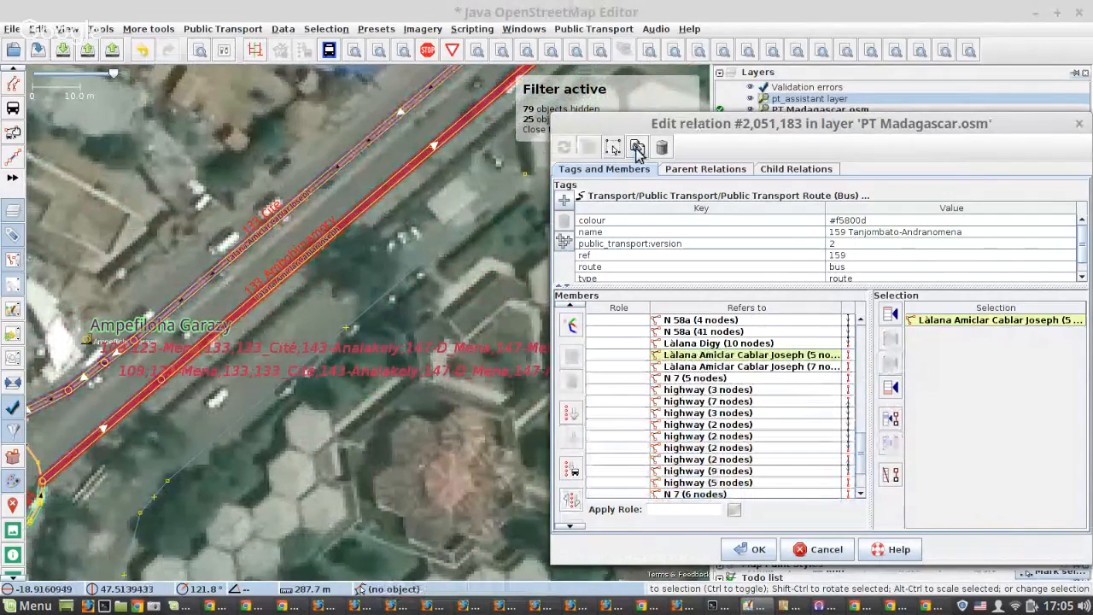
Duplicate the route 159 relation and arrange the original and the copy so both editors are accessible beside the map.
{"action": "left_click", "coordinate": [636, 147]}
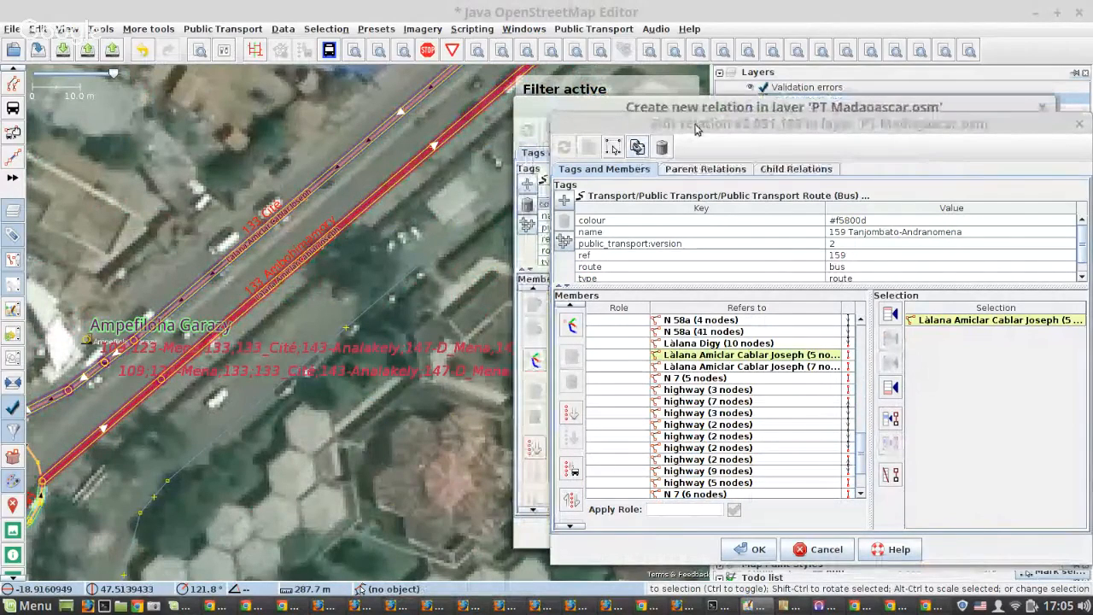
{"action": "left_click", "coordinate": [698, 123]}
{"action": "left_click_drag", "start_coordinate": [698, 123], "coordinate": [536, 157]}
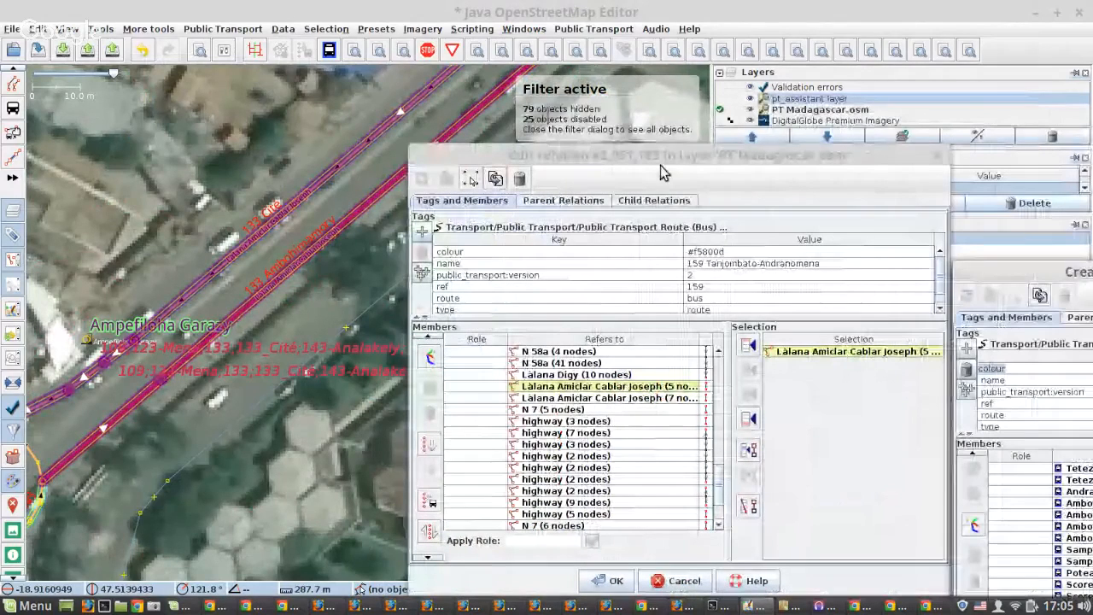
{"action": "left_click_drag", "start_coordinate": [661, 163], "coordinate": [696, 162]}
Remove Làlana Amiclar Cablar Joseph (7 nodes) from the original route relation and the parallel 5-node way from the duplicate.
{"action": "left_click", "coordinate": [320, 181]}
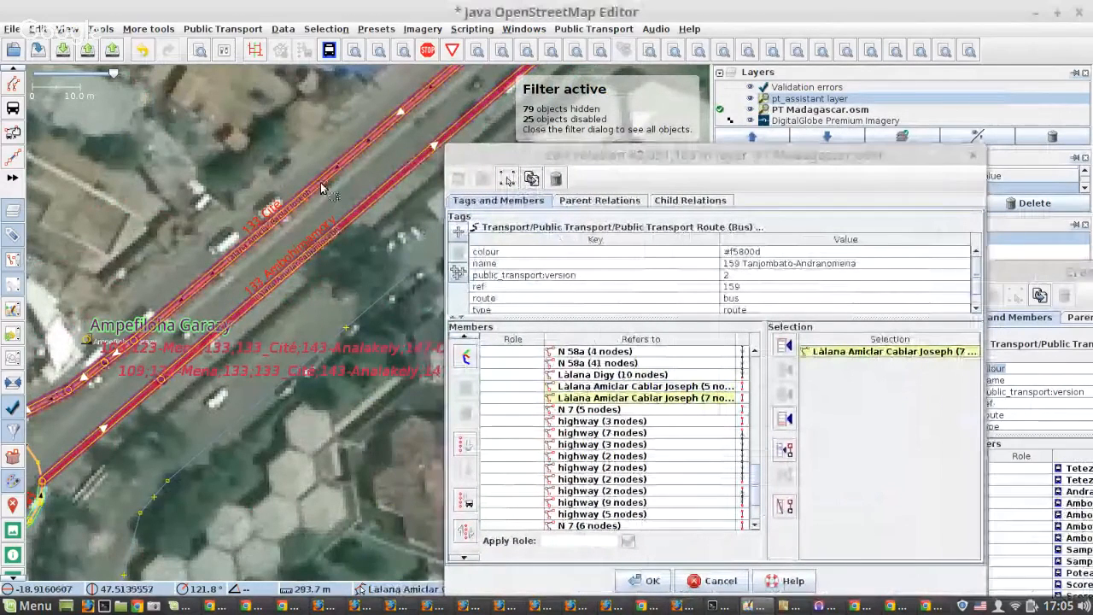
{"action": "left_click", "coordinate": [787, 506]}
{"action": "left_click", "coordinate": [1059, 277]}
{"action": "left_click_drag", "start_coordinate": [1059, 277], "coordinate": [823, 231]}
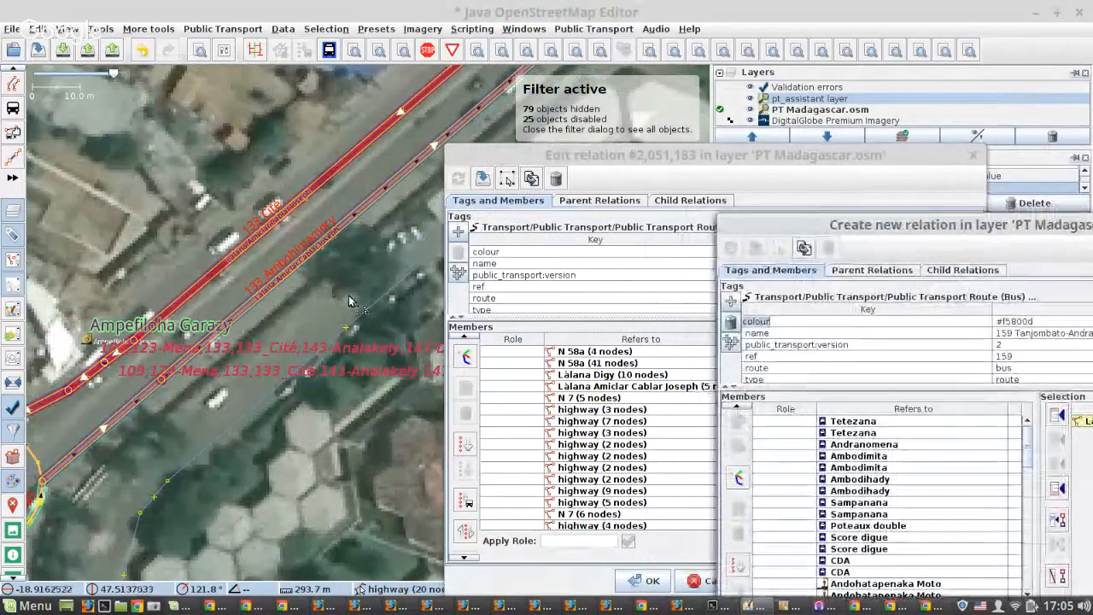
{"action": "left_click", "coordinate": [302, 257]}
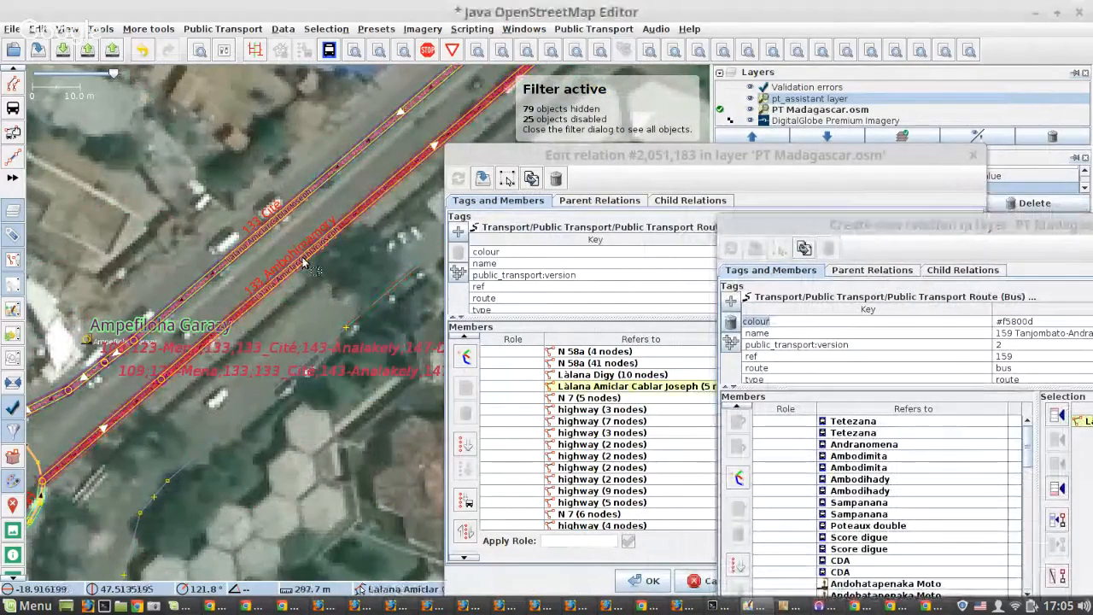
{"action": "left_click", "coordinate": [1056, 574]}
{"action": "left_click", "coordinate": [555, 155]}
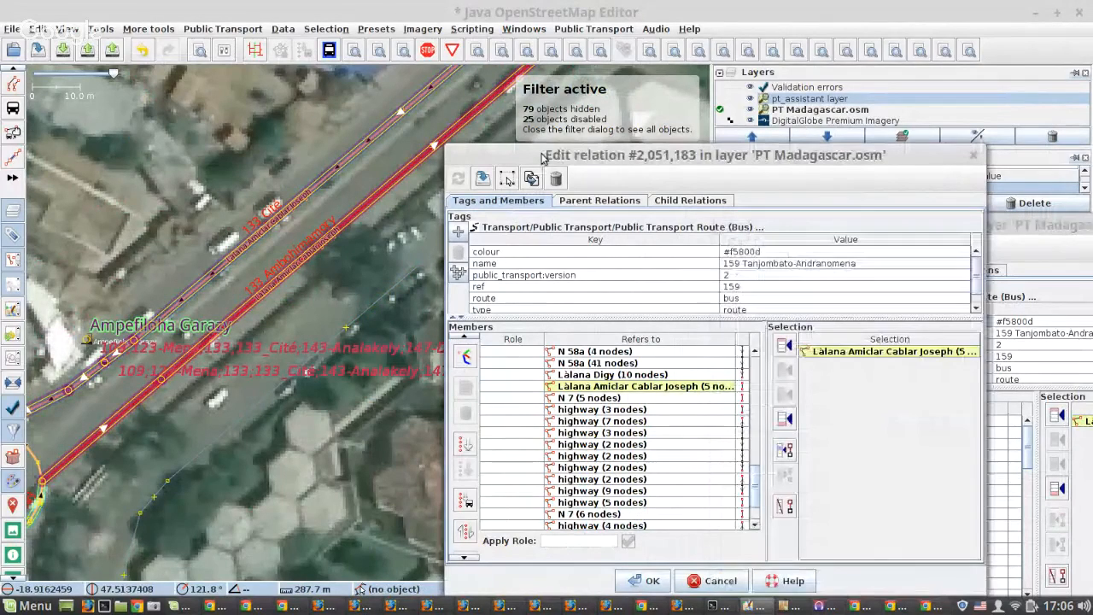
Remove Làlana Ranaivo Jules (9 nodes) from the original route relation and the parallel 10-node way from the duplicate, applying the original's changes.
{"action": "left_click", "coordinate": [482, 178]}
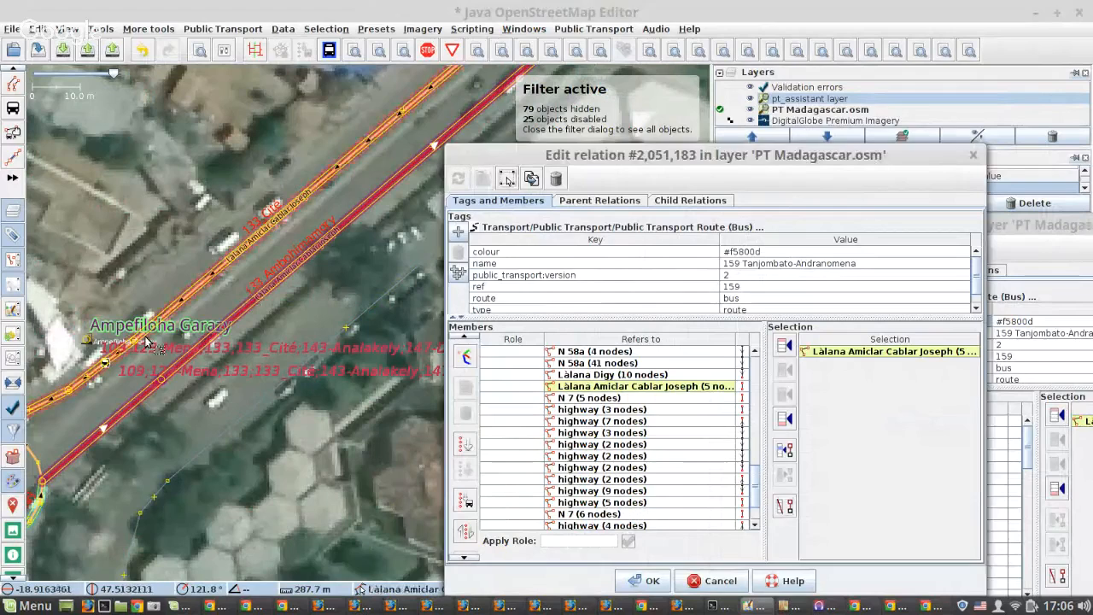
{"action": "scroll", "coordinate": [147, 341], "scroll_direction": "down", "scroll_amount": 2}
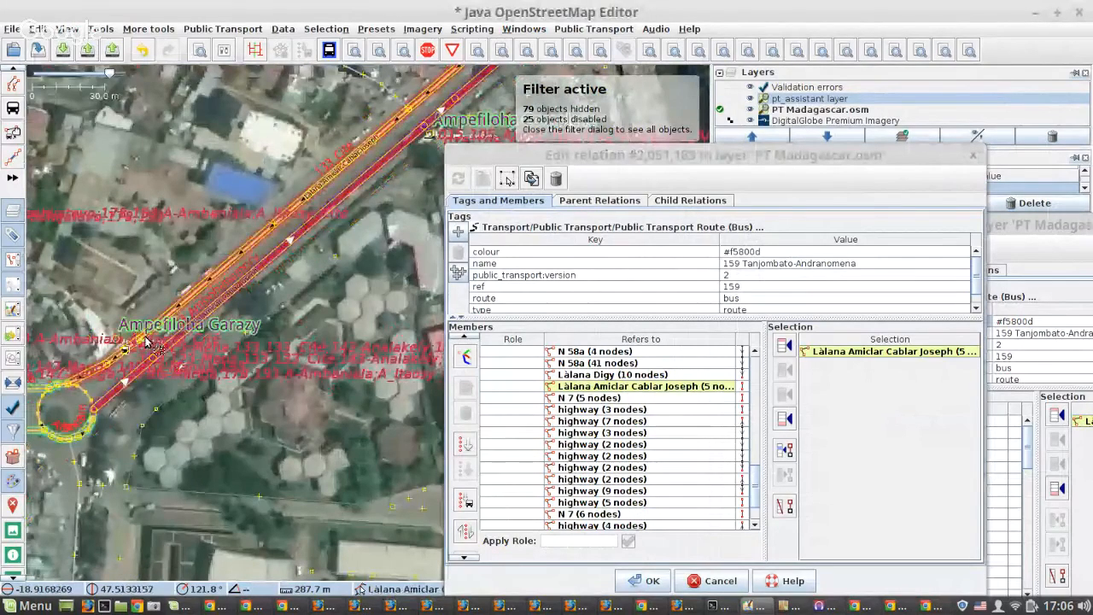
{"action": "scroll", "coordinate": [147, 342], "scroll_direction": "down", "scroll_amount": 2}
{"action": "scroll", "coordinate": [193, 363], "scroll_direction": "up", "scroll_amount": 3}
{"action": "scroll", "coordinate": [188, 359], "scroll_direction": "up", "scroll_amount": 4}
{"action": "left_click", "coordinate": [188, 358]}
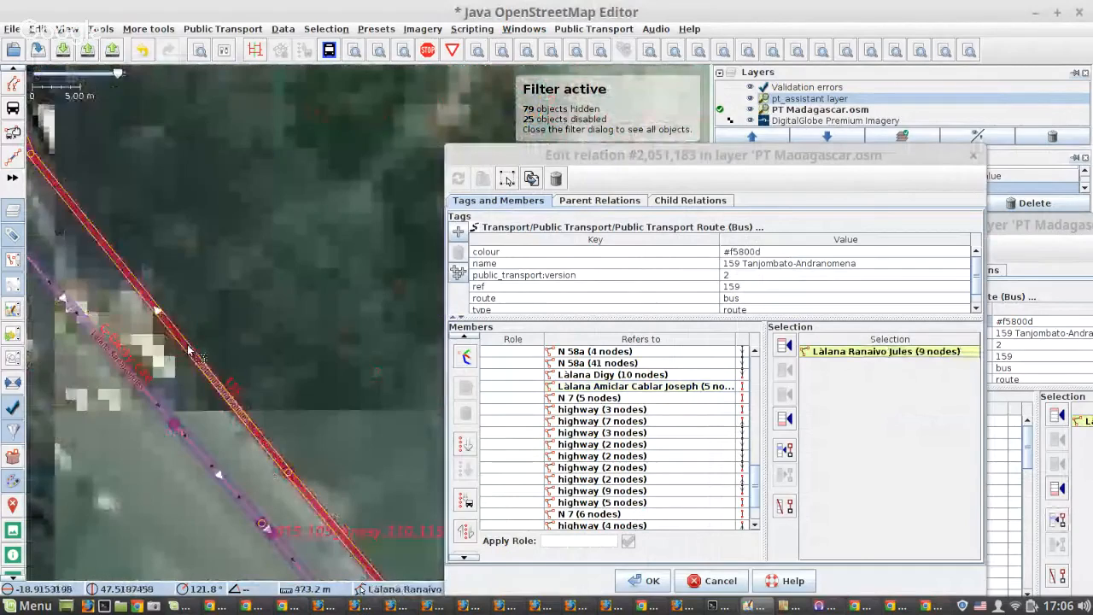
{"action": "left_click", "coordinate": [786, 511]}
{"action": "left_click", "coordinate": [218, 463]}
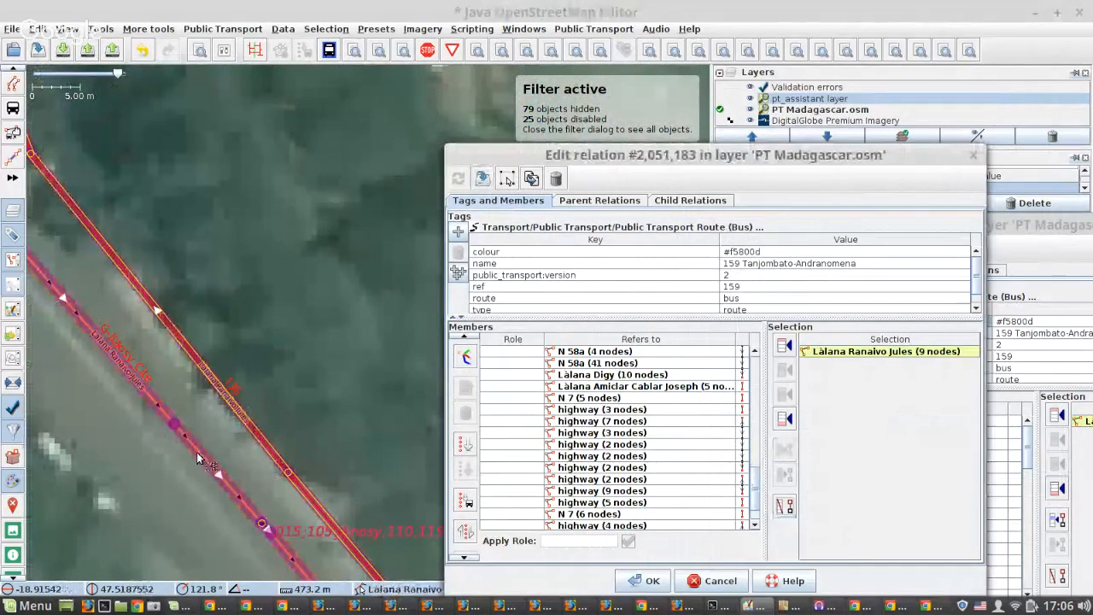
{"action": "left_click", "coordinate": [1060, 581]}
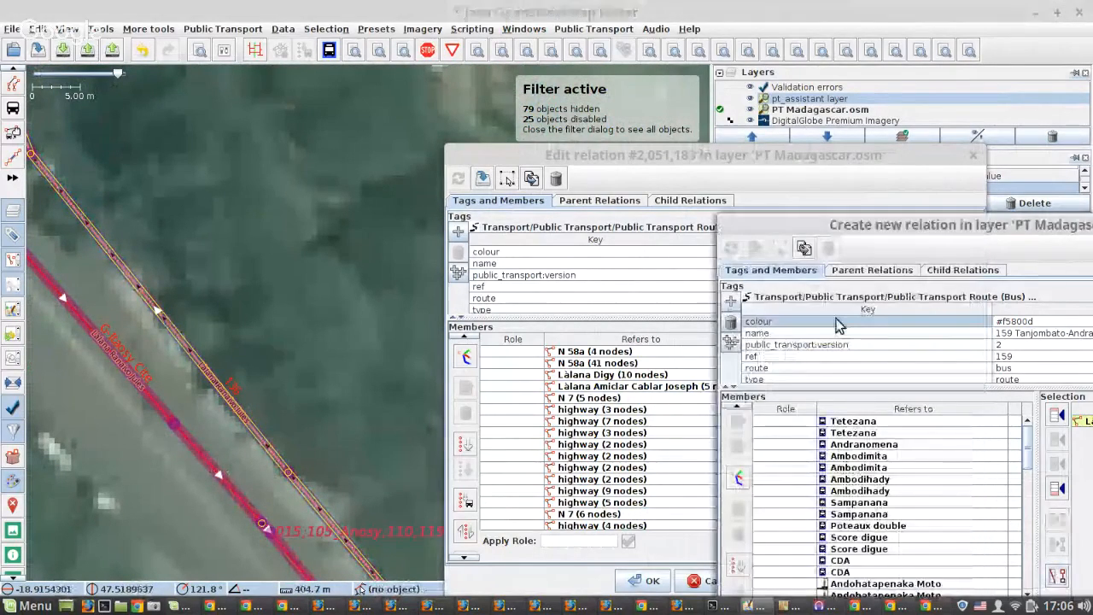
{"action": "left_click", "coordinate": [483, 179]}
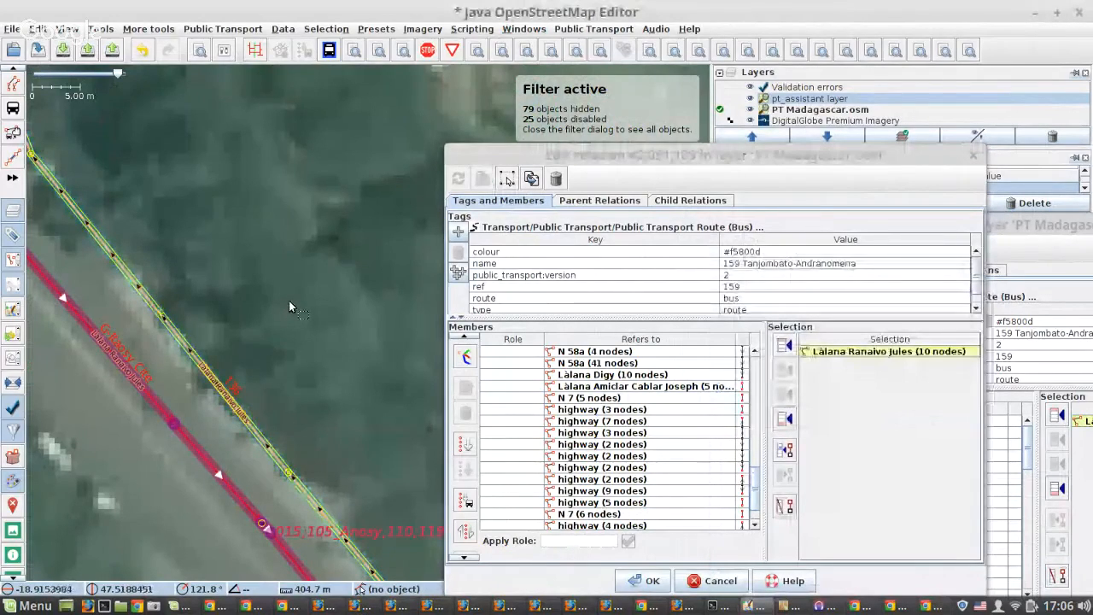
Remove N 7 (5 nodes) from the original relation and the parallel N 7 (6 nodes) from the duplicate near Andrefan'Ambohijanahary JIRAMA.
{"action": "scroll", "coordinate": [289, 306], "scroll_direction": "down", "scroll_amount": 1}
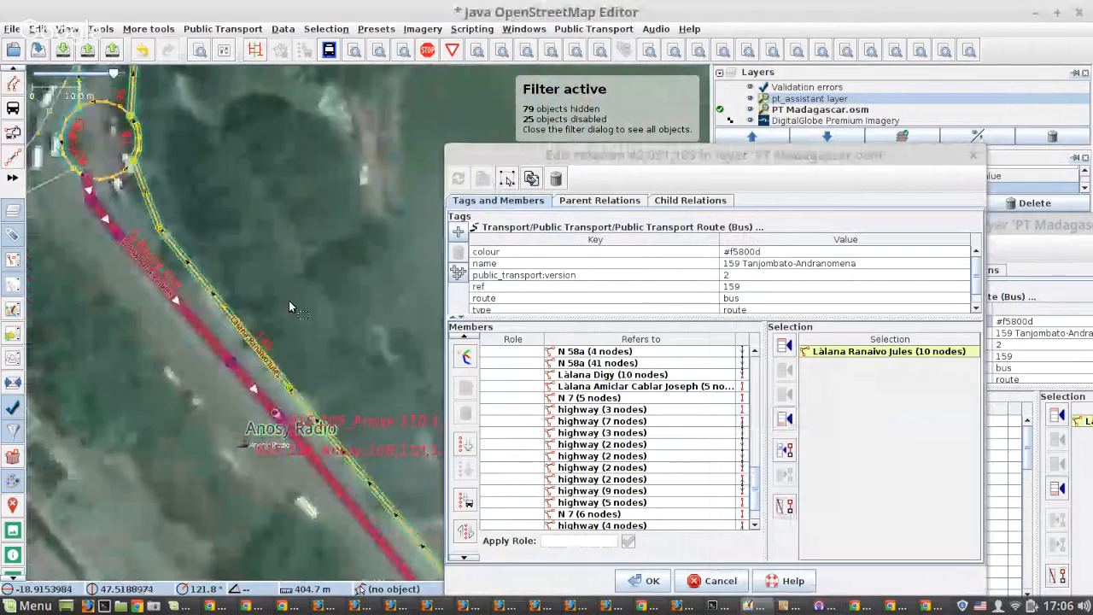
{"action": "scroll", "coordinate": [289, 301], "scroll_direction": "down", "scroll_amount": 3}
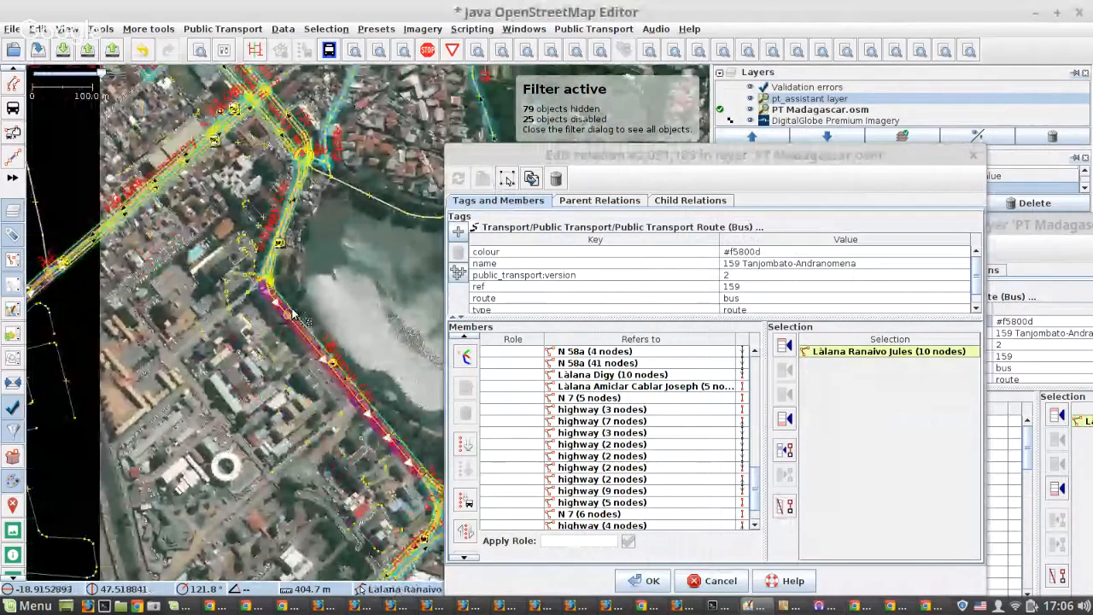
{"action": "scroll", "coordinate": [218, 424], "scroll_direction": "down", "scroll_amount": 2}
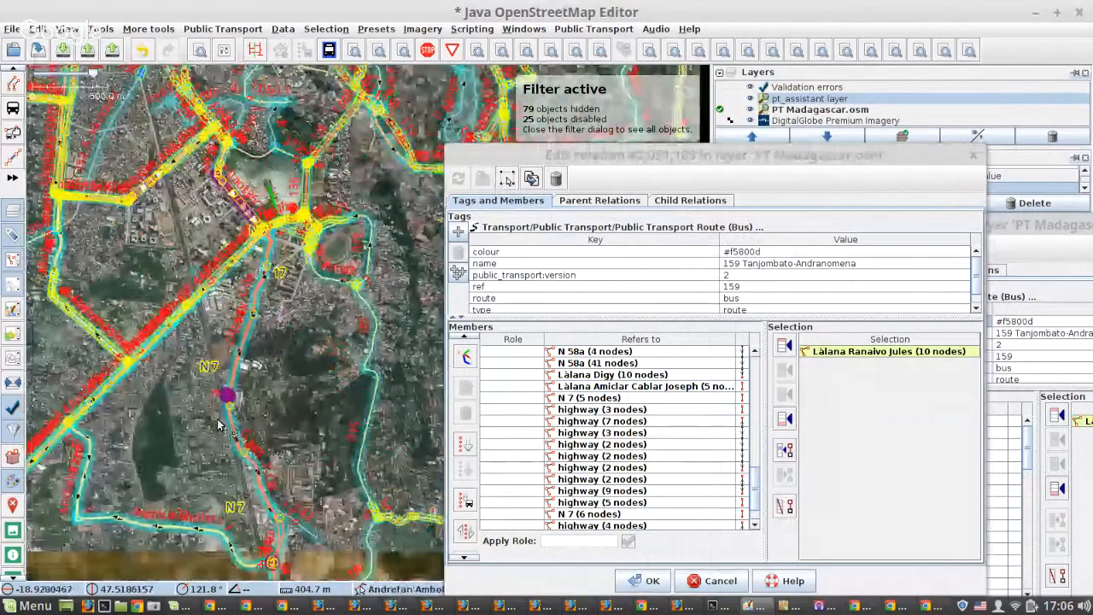
{"action": "scroll", "coordinate": [227, 396], "scroll_direction": "up", "scroll_amount": 6}
{"action": "left_click", "coordinate": [266, 322]}
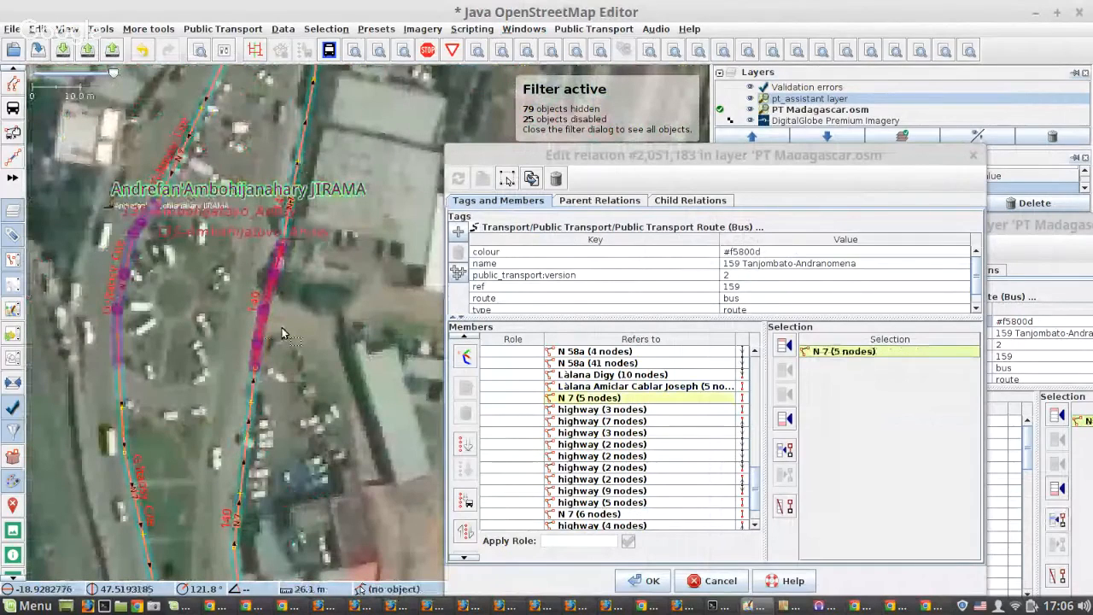
{"action": "left_click", "coordinate": [784, 506]}
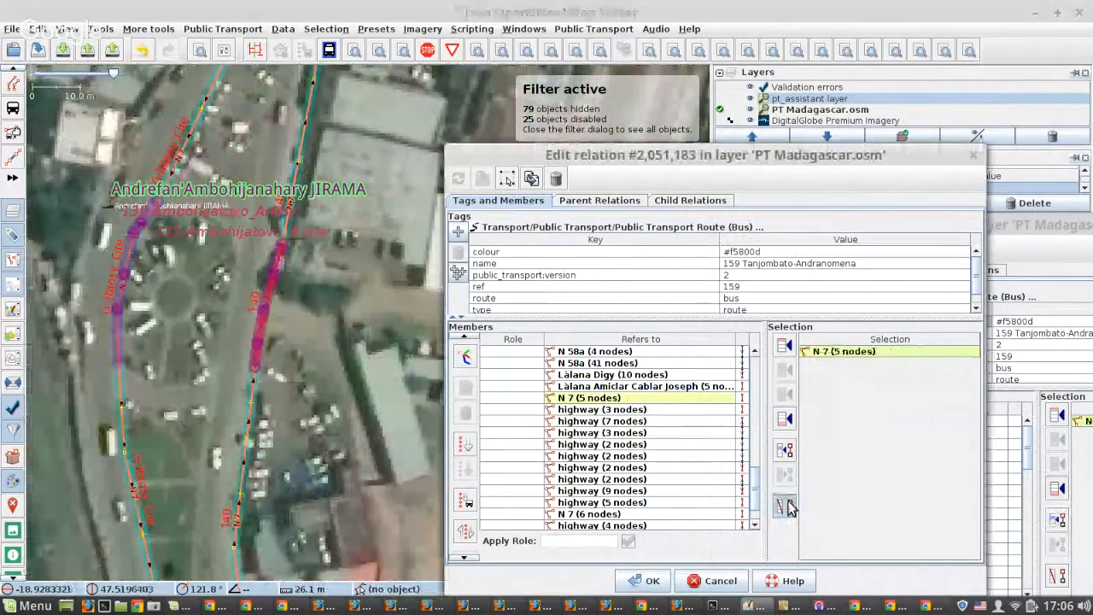
{"action": "left_click", "coordinate": [118, 351]}
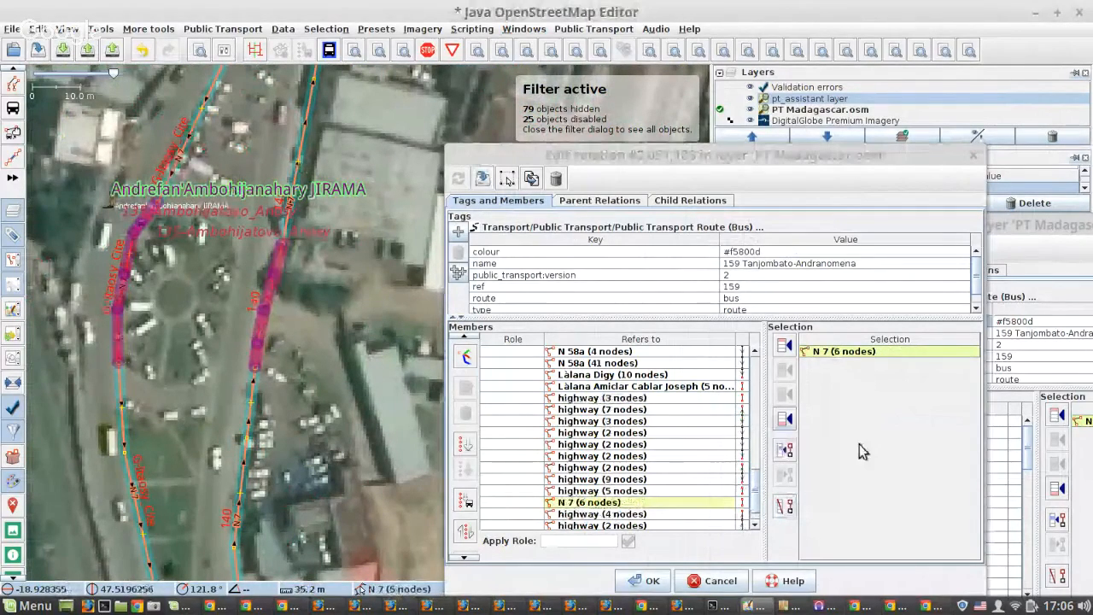
{"action": "left_click", "coordinate": [1057, 578]}
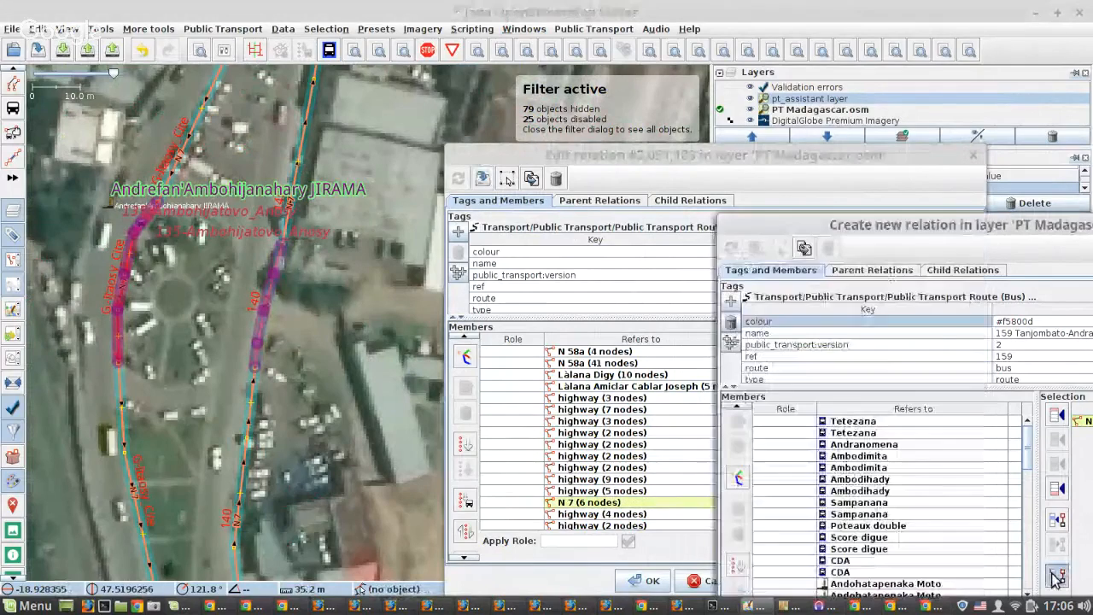
{"action": "left_click", "coordinate": [321, 301]}
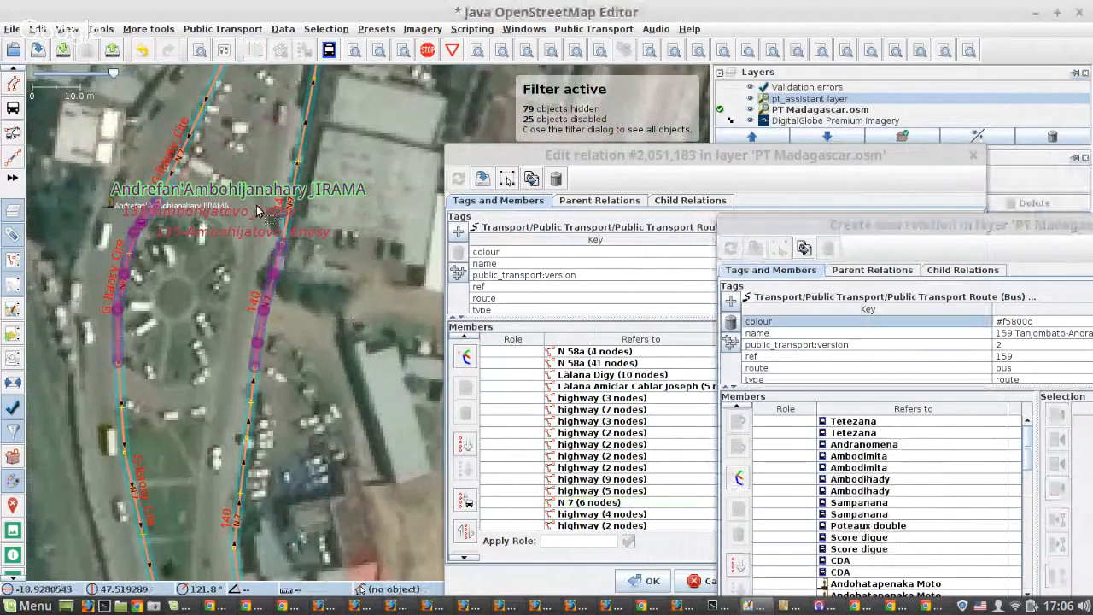
Examine the route southwards along N 7 and around the junction with the highway leading west.
{"action": "scroll", "coordinate": [258, 211], "scroll_direction": "down", "scroll_amount": 5}
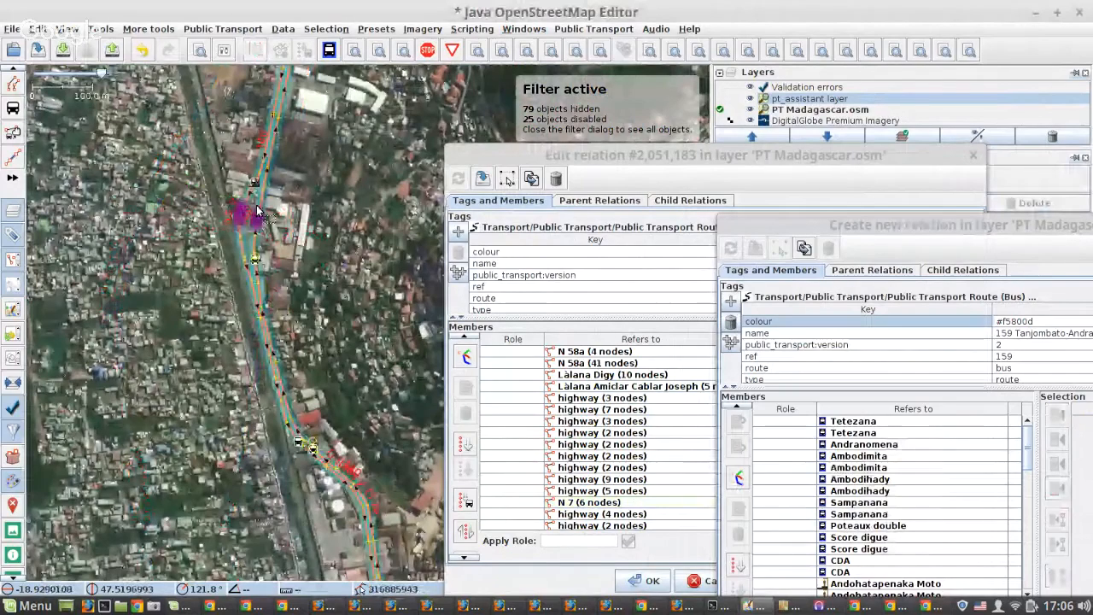
{"action": "scroll", "coordinate": [239, 191], "scroll_direction": "down", "scroll_amount": 3}
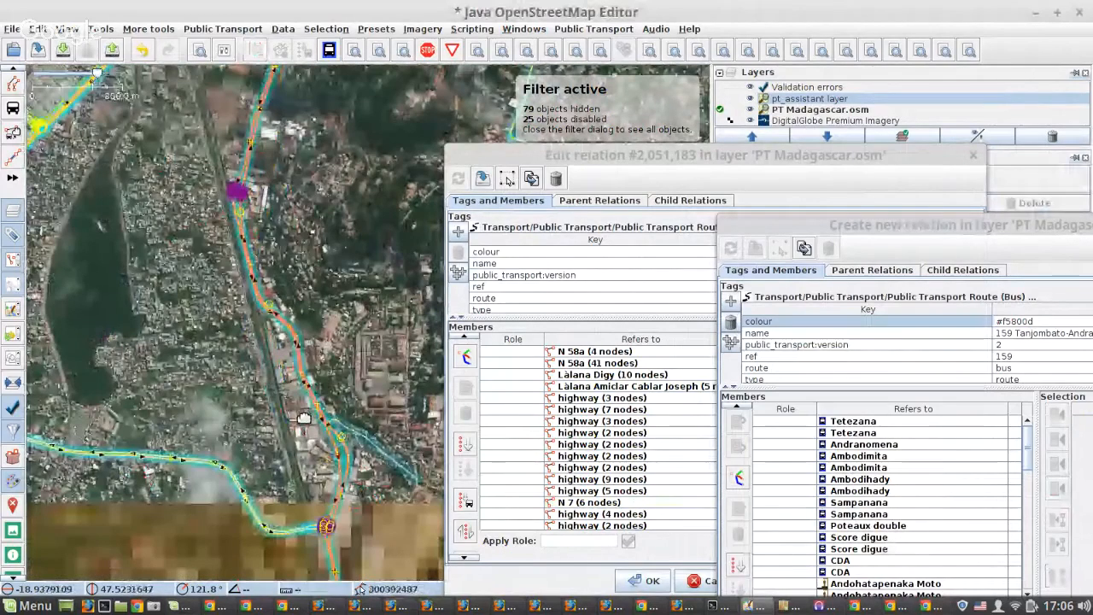
{"action": "scroll", "coordinate": [115, 357], "scroll_direction": "down", "scroll_amount": 3}
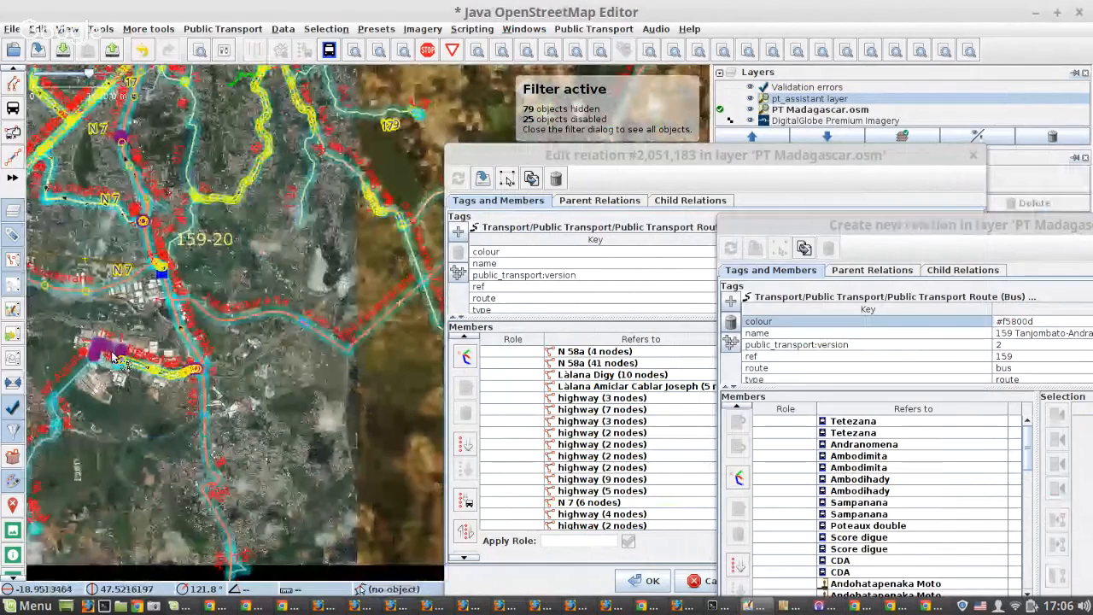
{"action": "scroll", "coordinate": [201, 367], "scroll_direction": "up", "scroll_amount": 2}
{"action": "scroll", "coordinate": [203, 369], "scroll_direction": "up", "scroll_amount": 10}
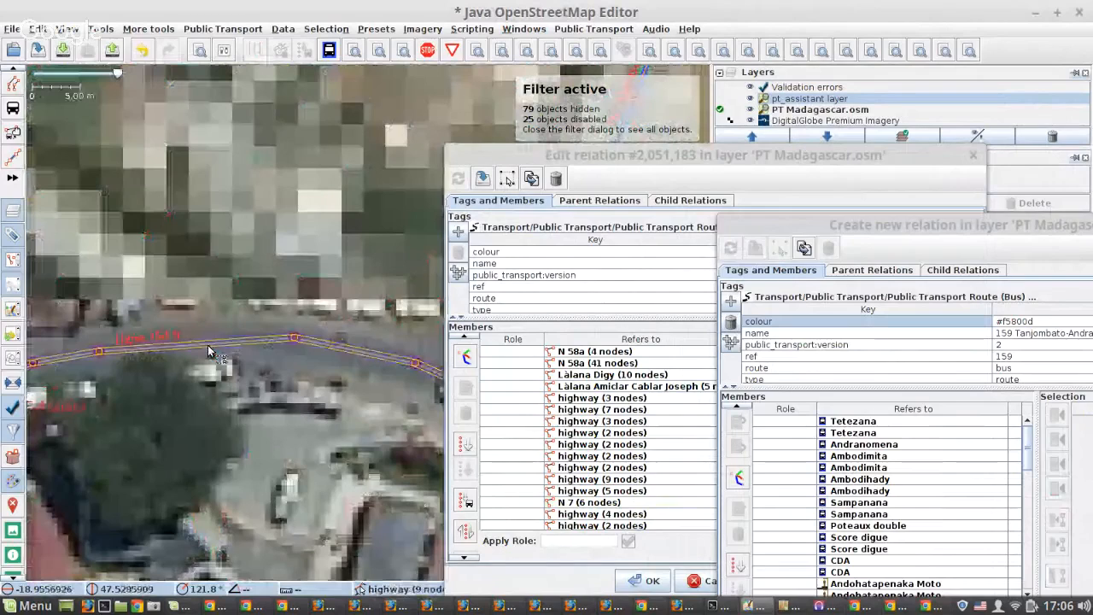
{"action": "scroll", "coordinate": [207, 345], "scroll_direction": "down", "scroll_amount": 8}
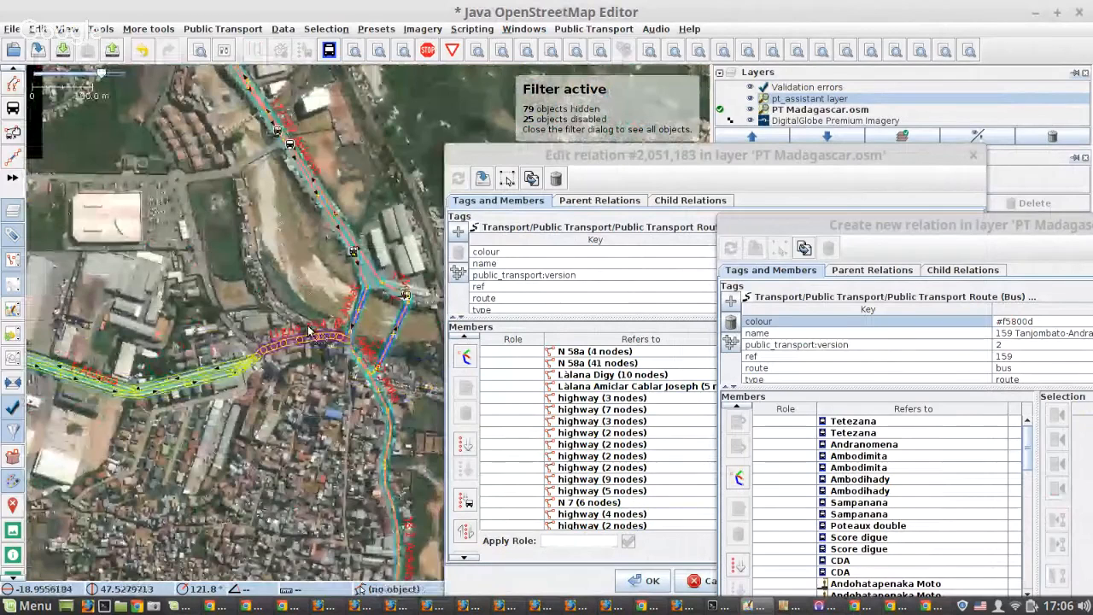
{"action": "scroll", "coordinate": [310, 331], "scroll_direction": "down", "scroll_amount": 2}
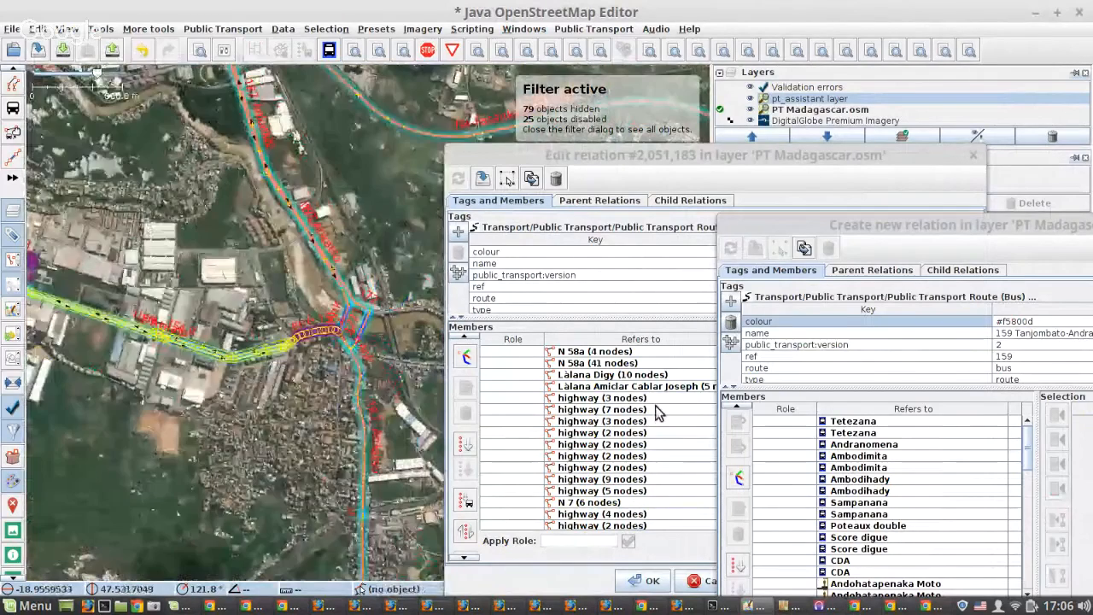
Move both relation editors clear of the map and zoom to the gap at Làlana Digy (10 nodes) in the original relation.
{"action": "left_click_drag", "start_coordinate": [775, 226], "coordinate": [1031, 446]}
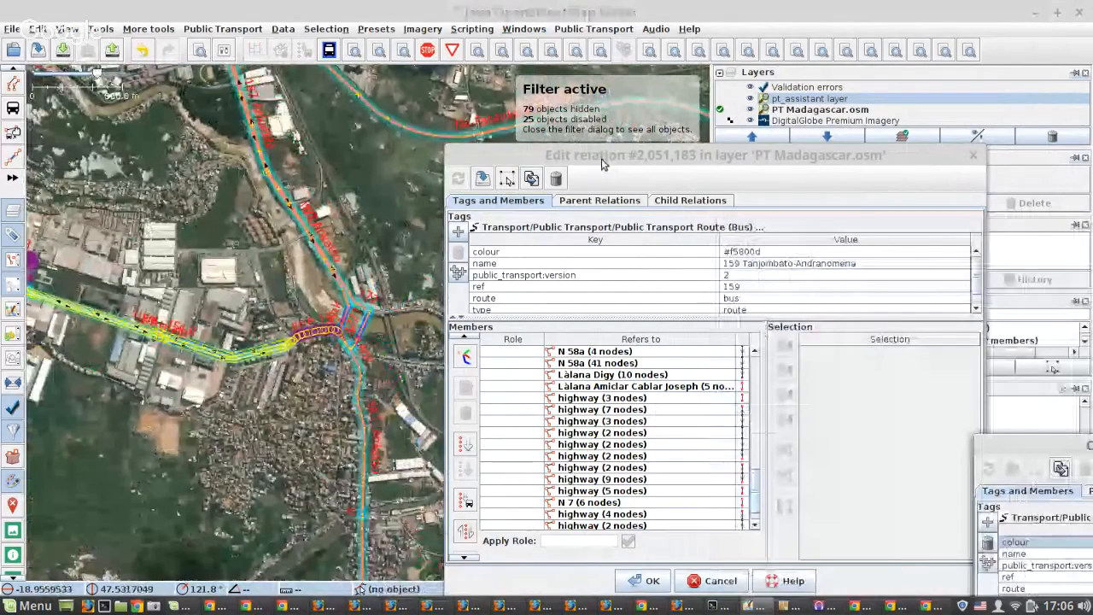
{"action": "left_click_drag", "start_coordinate": [602, 163], "coordinate": [677, 163]}
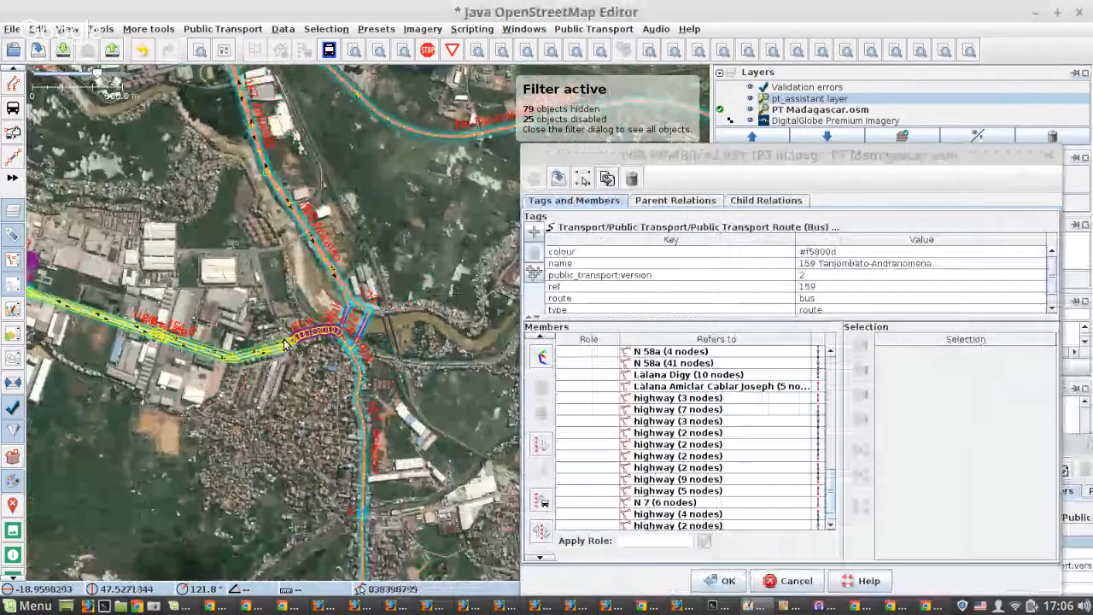
{"action": "scroll", "coordinate": [287, 342], "scroll_direction": "down", "scroll_amount": 2}
{"action": "scroll", "coordinate": [760, 427], "scroll_direction": "up", "scroll_amount": 3}
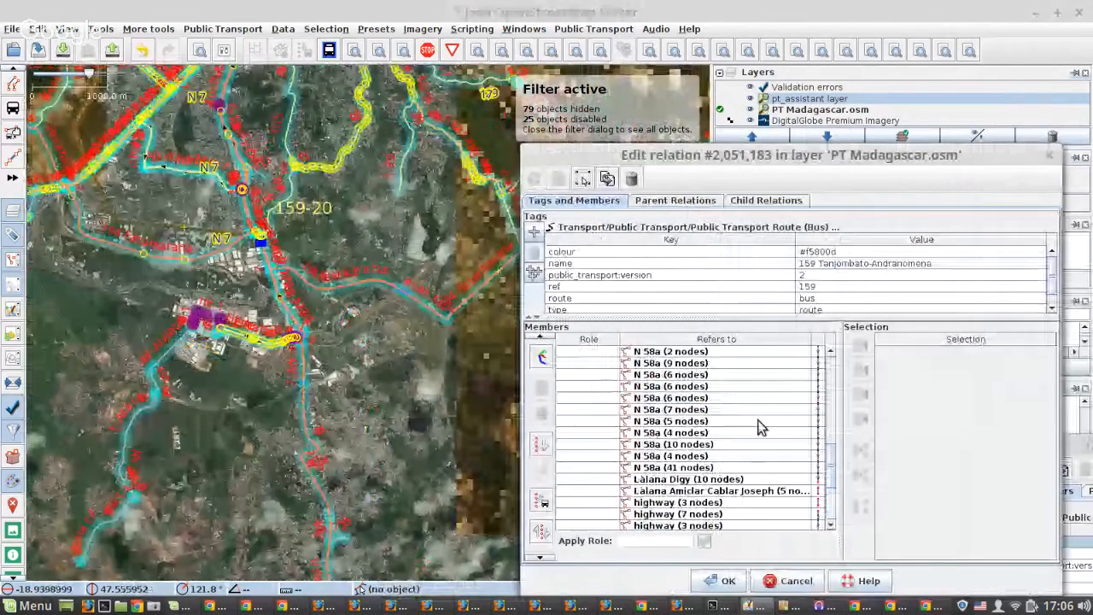
{"action": "scroll", "coordinate": [757, 444], "scroll_direction": "up", "scroll_amount": 1}
{"action": "right_click", "coordinate": [738, 516]}
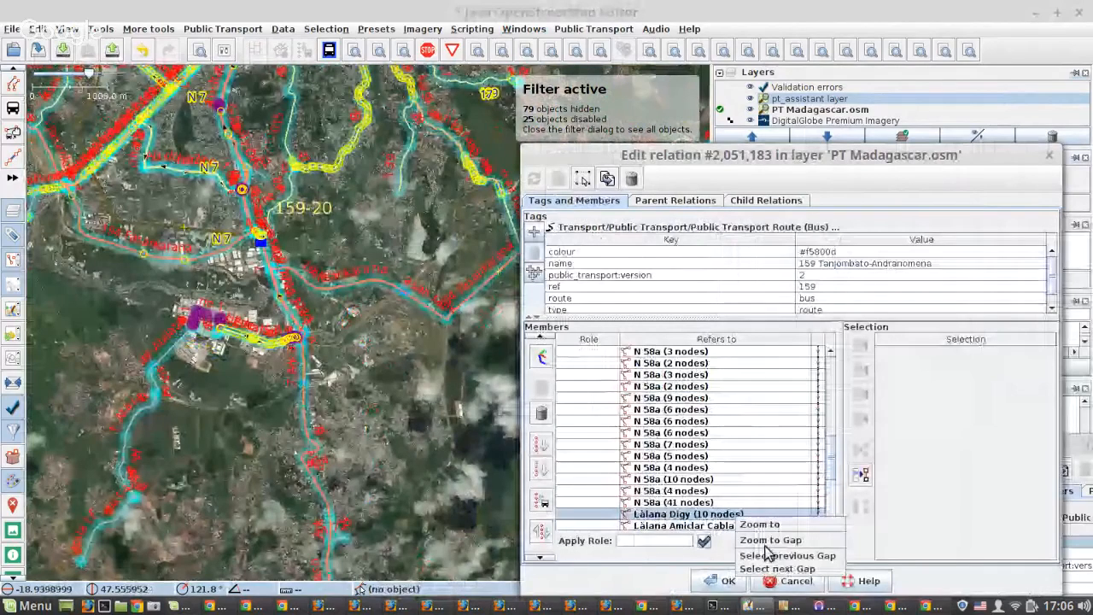
{"action": "left_click", "coordinate": [766, 544]}
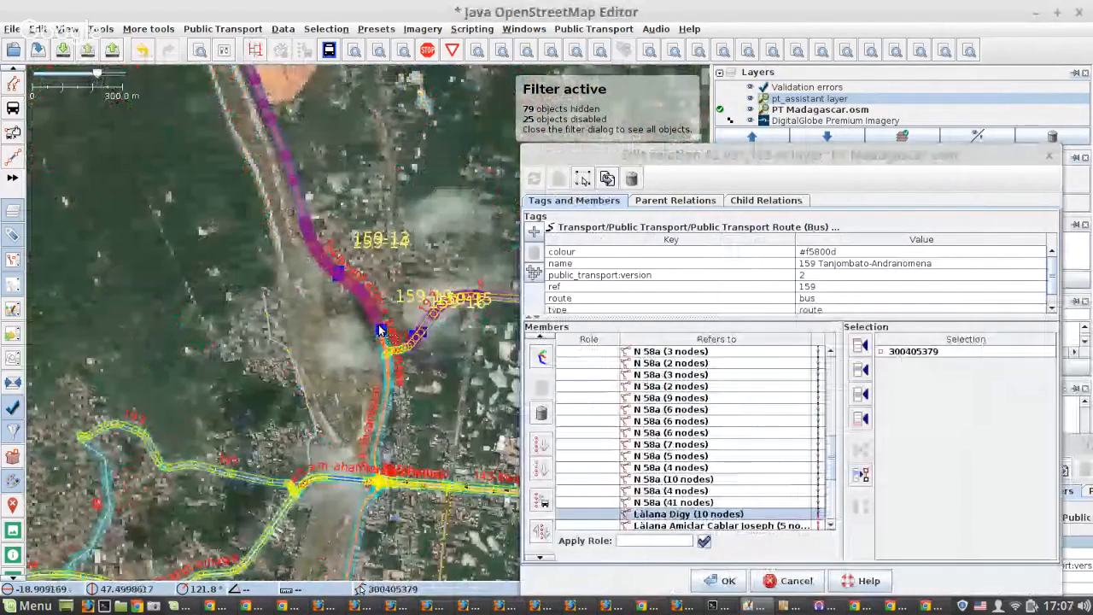
Insert the highway (12 nodes) used by route 193 after Làlana Digy in the original relation and apply the change.
{"action": "scroll", "coordinate": [378, 324], "scroll_direction": "up", "scroll_amount": 2}
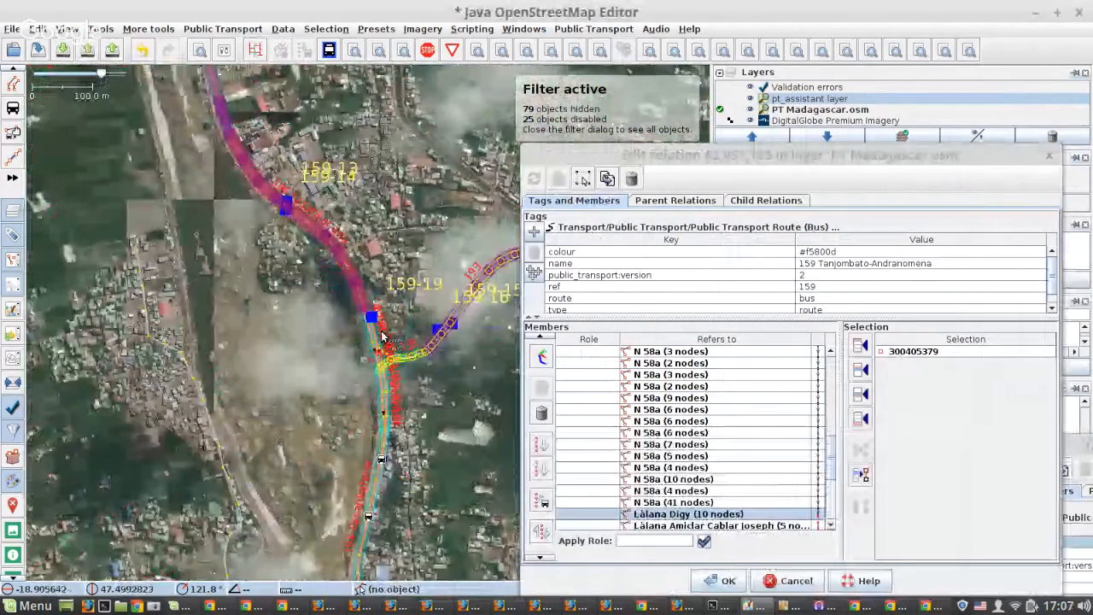
{"action": "scroll", "coordinate": [431, 348], "scroll_direction": "up", "scroll_amount": 5}
{"action": "left_click", "coordinate": [415, 303]}
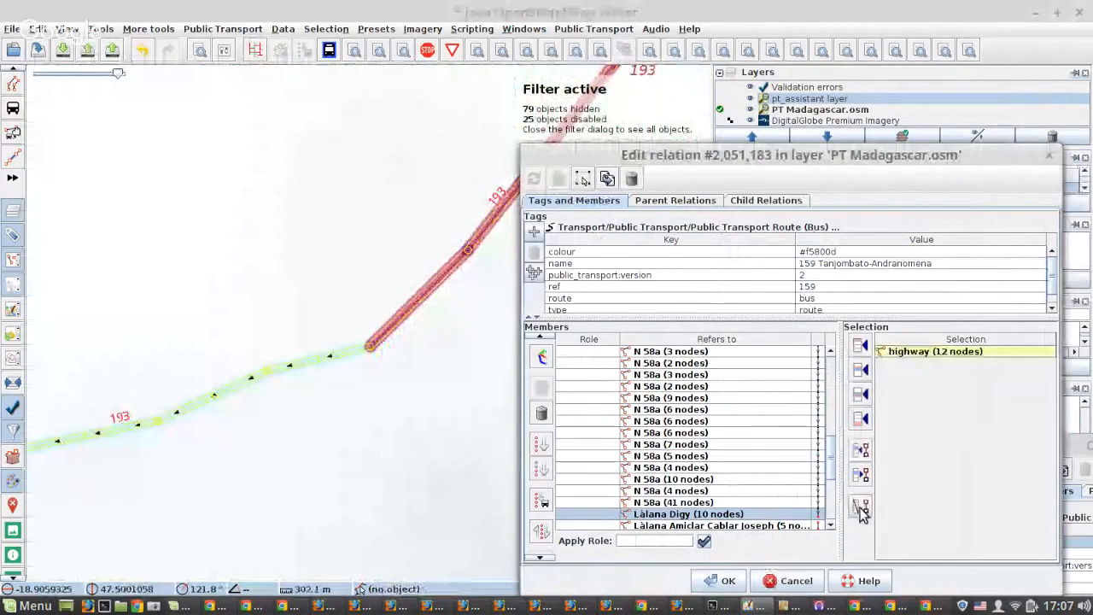
{"action": "left_click", "coordinate": [861, 507]}
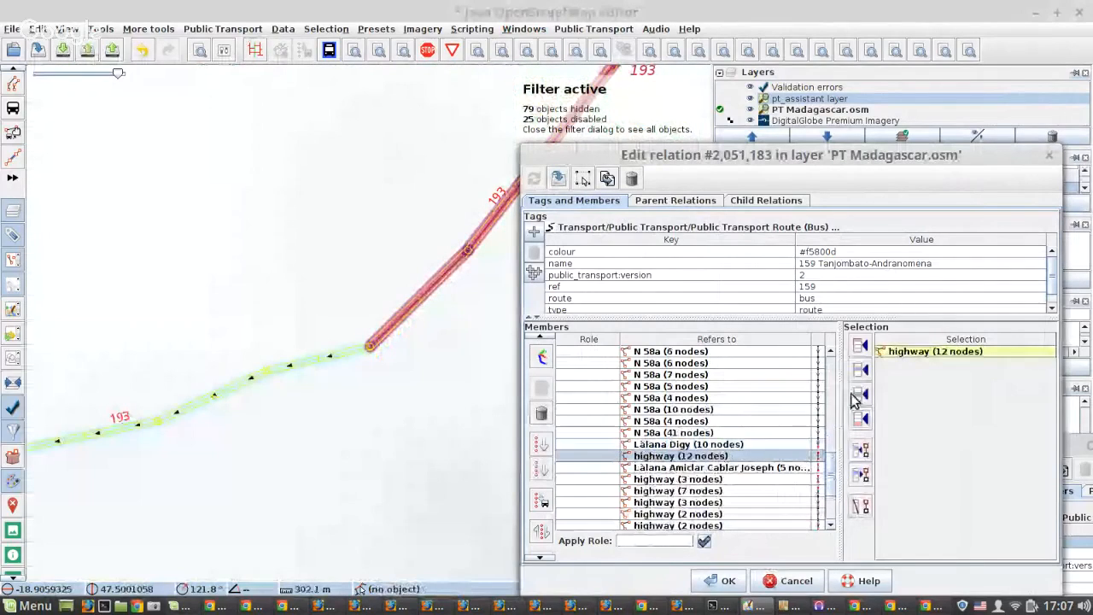
{"action": "left_click", "coordinate": [558, 179]}
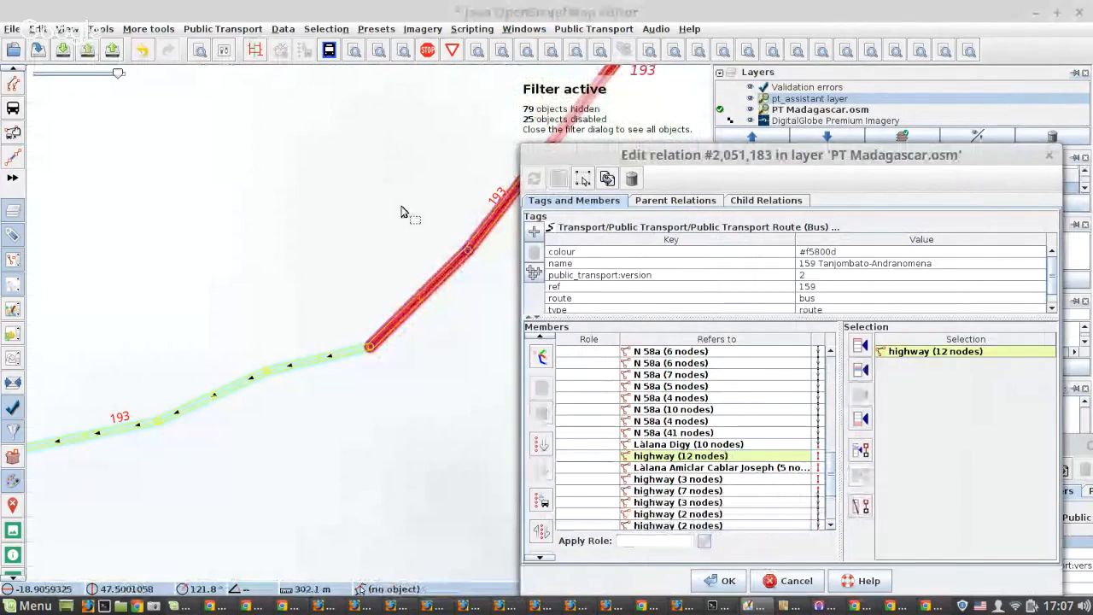
Insert highway (2 nodes) and highway (4 nodes) after the 12-node member and inspect the roads beyond the 4-node way near 67Ha Vatobe.
{"action": "scroll", "coordinate": [110, 284], "scroll_direction": "down", "scroll_amount": 6}
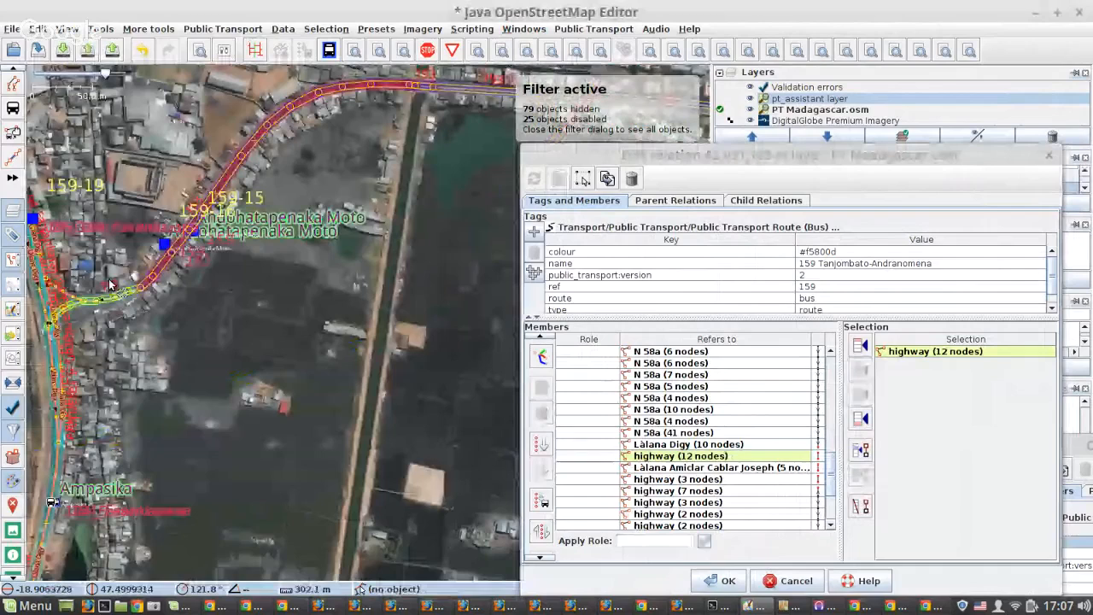
{"action": "double_click", "coordinate": [750, 458]}
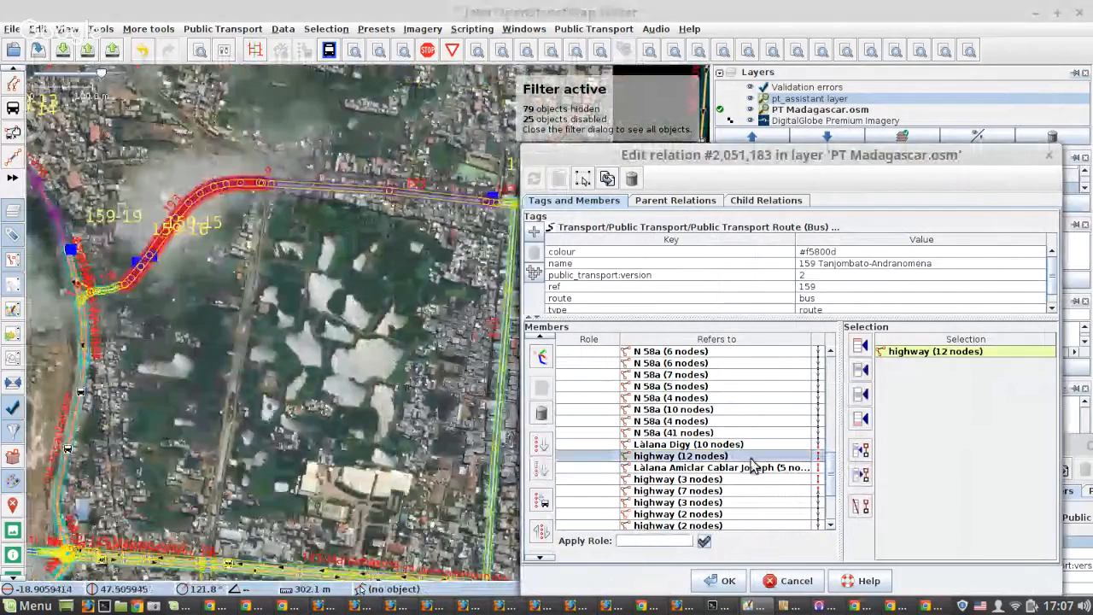
{"action": "right_click", "coordinate": [723, 480]}
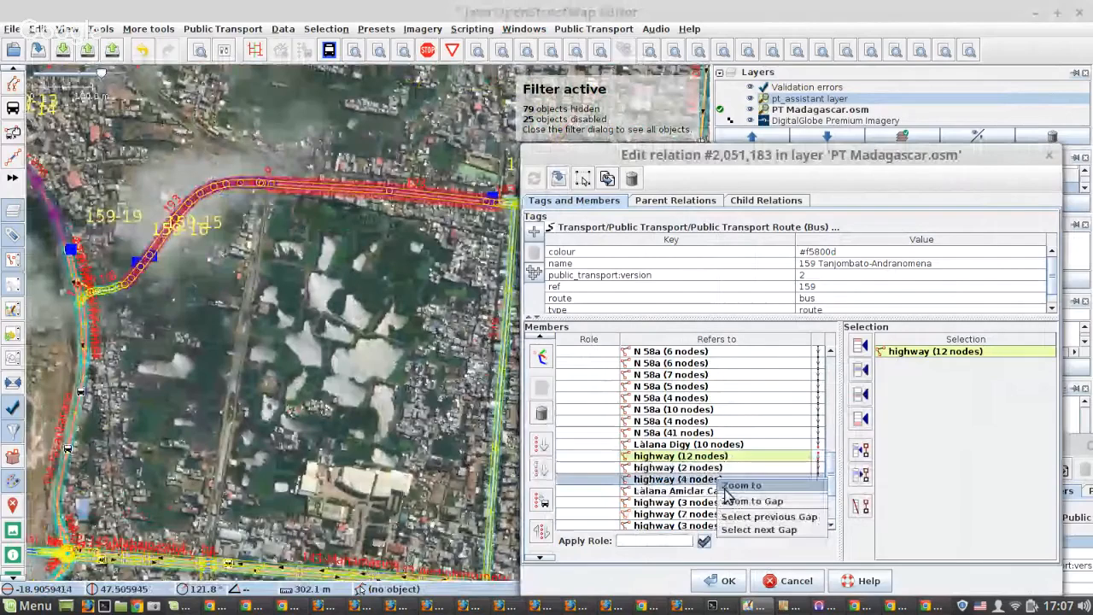
{"action": "left_click", "coordinate": [735, 486]}
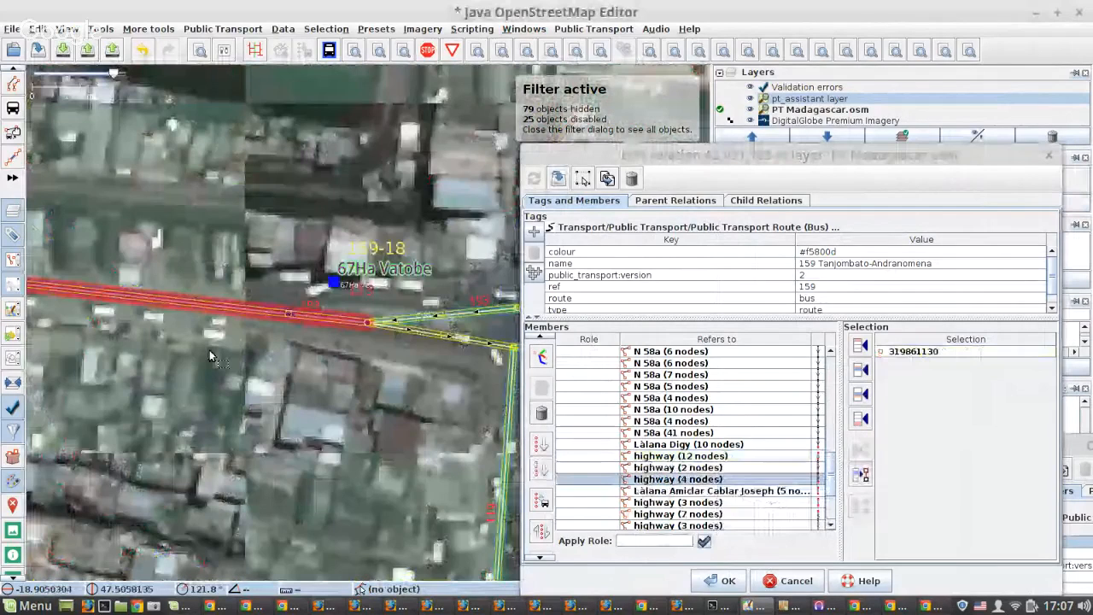
{"action": "scroll", "coordinate": [213, 351], "scroll_direction": "down", "scroll_amount": 5}
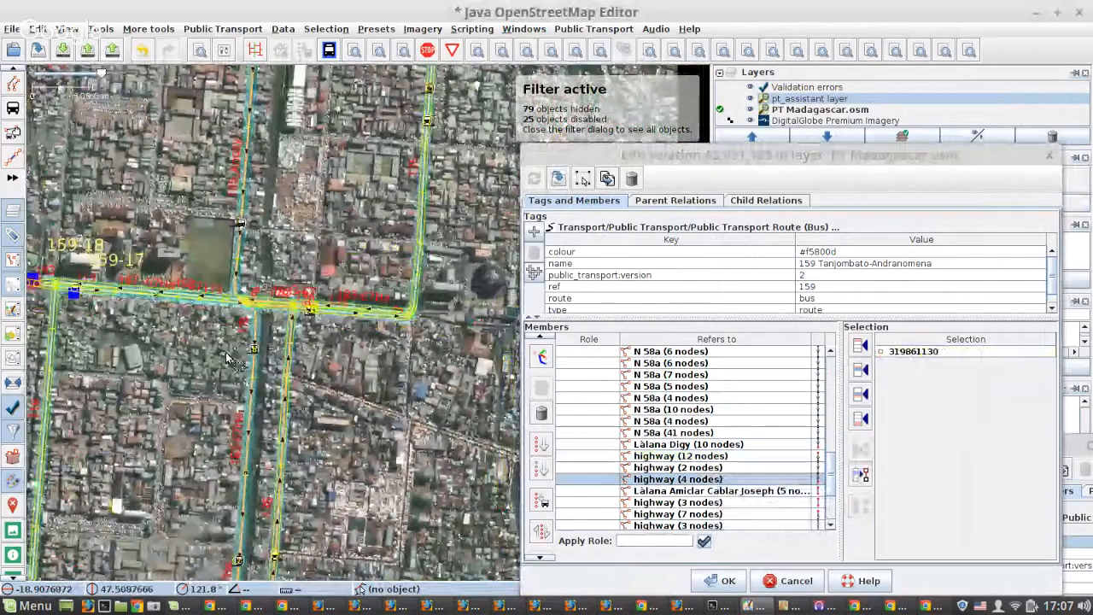
{"action": "scroll", "coordinate": [228, 357], "scroll_direction": "down", "scroll_amount": 5}
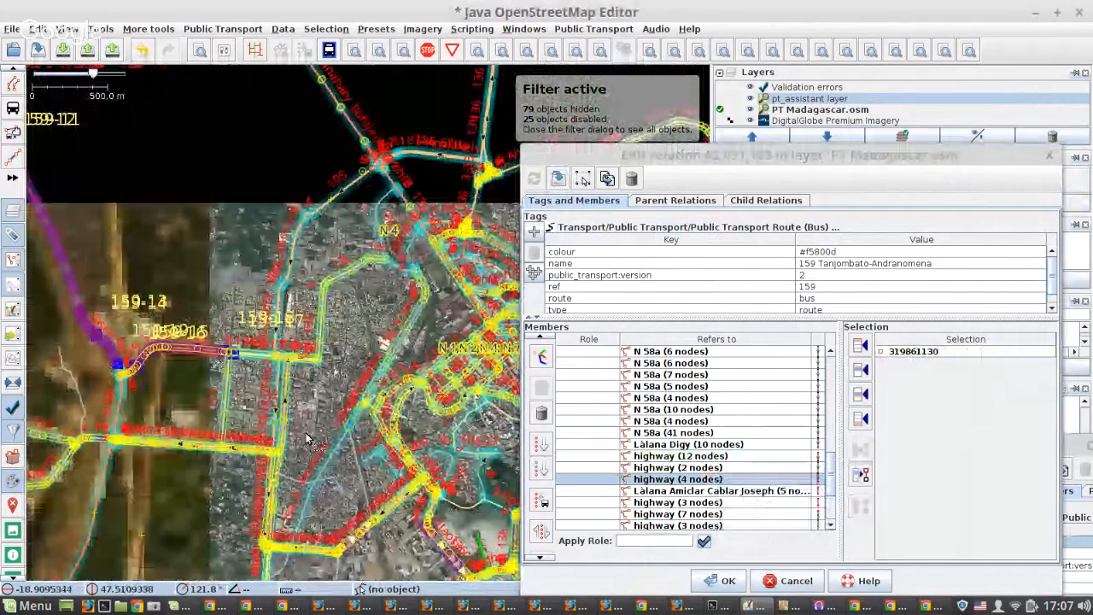
Insert Làlana Ranaivo Jules (10 nodes), the way beside the Anosy Radio stop, after highway (4 nodes) and apply the change.
{"action": "scroll", "coordinate": [348, 314], "scroll_direction": "up", "scroll_amount": 10}
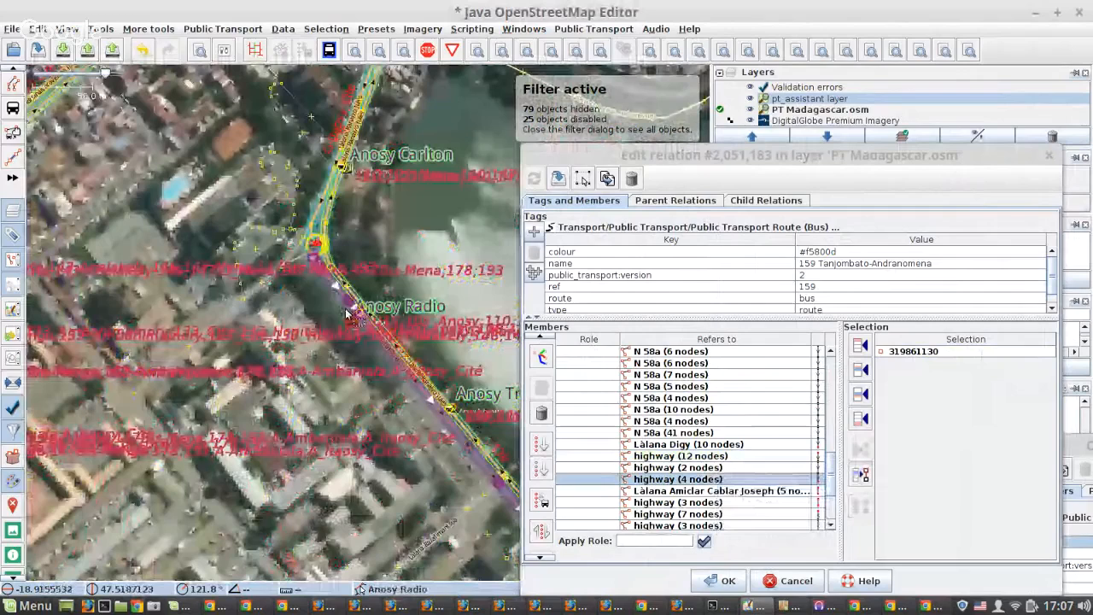
{"action": "scroll", "coordinate": [346, 314], "scroll_direction": "up", "scroll_amount": 5}
{"action": "left_click", "coordinate": [362, 256]}
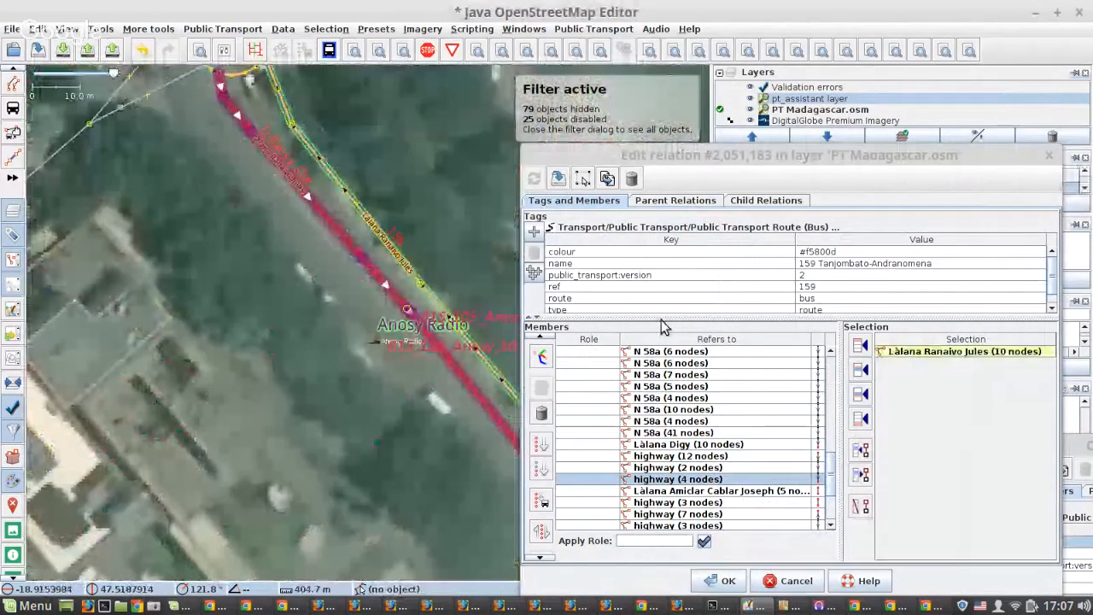
{"action": "left_click", "coordinate": [860, 393]}
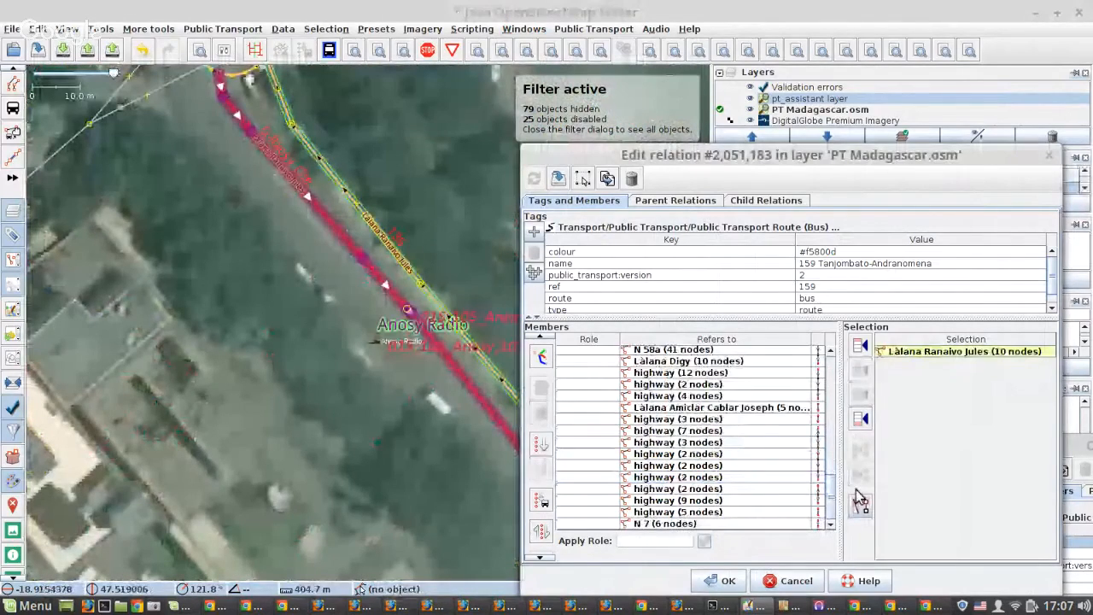
{"action": "left_click", "coordinate": [559, 181]}
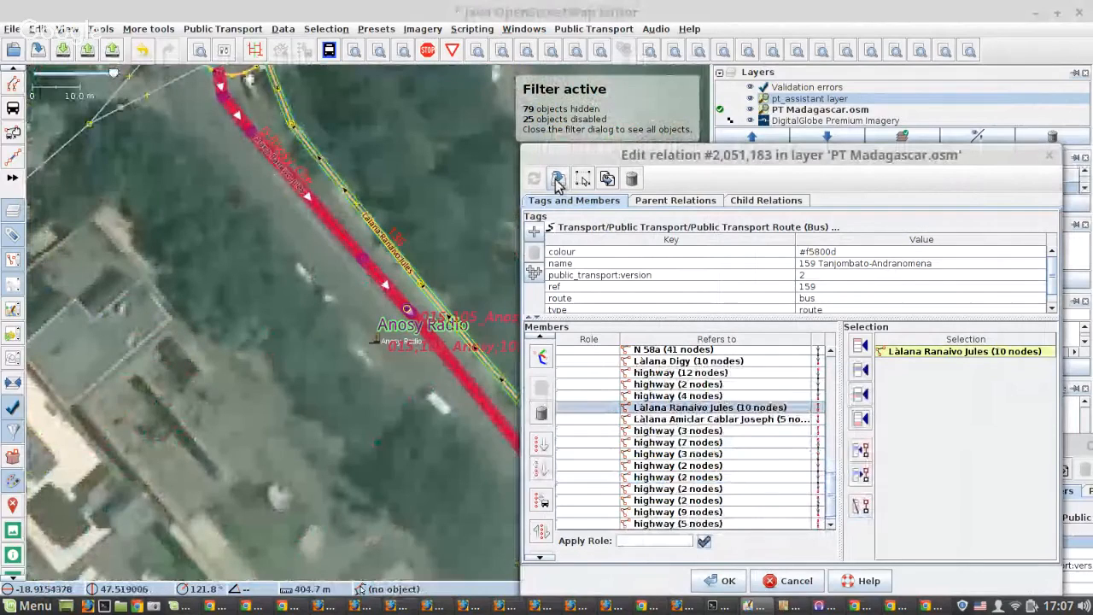
Move N 7 (6 nodes) near Andrefan'Ambohijanahary JIRAMA directly after Làlana Ranaivo Jules in the member list and apply the change.
{"action": "scroll", "coordinate": [201, 257], "scroll_direction": "down", "scroll_amount": 2}
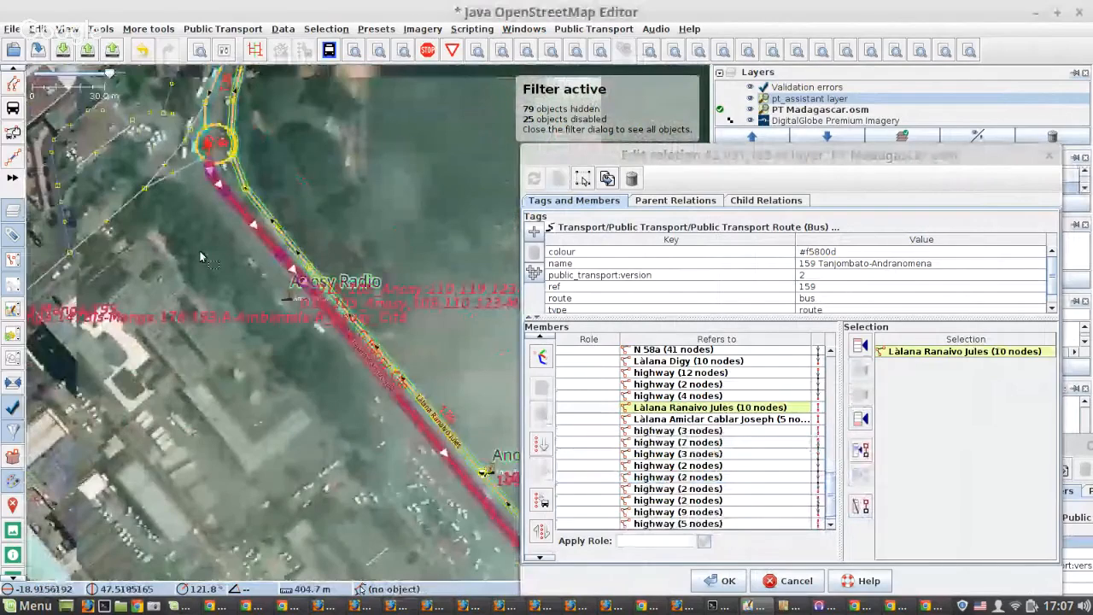
{"action": "scroll", "coordinate": [199, 250], "scroll_direction": "down", "scroll_amount": 5}
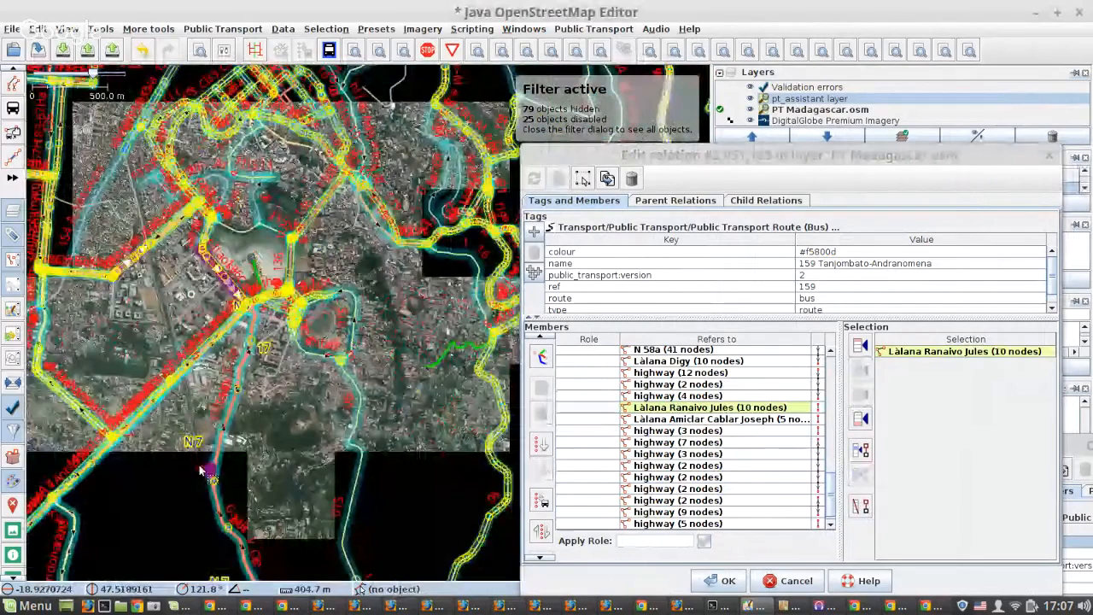
{"action": "scroll", "coordinate": [207, 457], "scroll_direction": "up", "scroll_amount": 7}
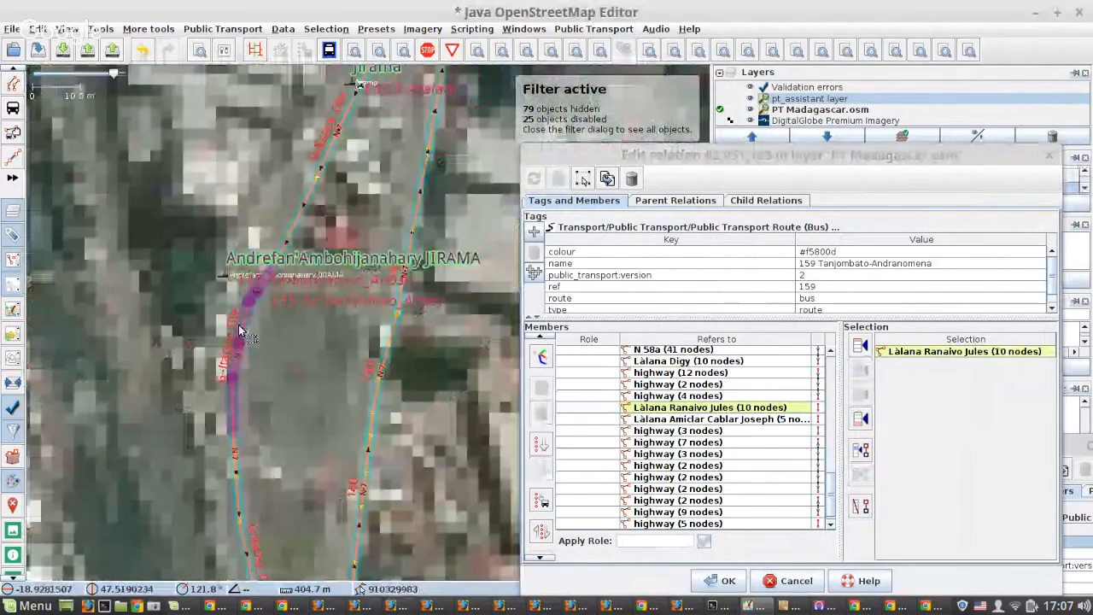
{"action": "left_click", "coordinate": [240, 326]}
{"action": "left_click", "coordinate": [859, 418]}
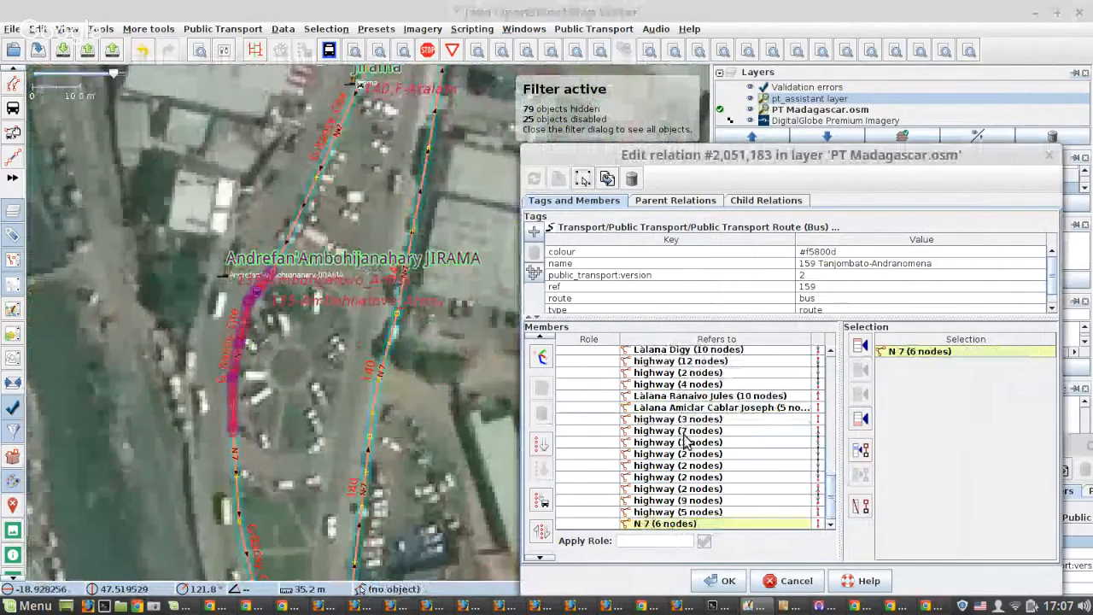
{"action": "left_click", "coordinate": [811, 396]}
{"action": "left_click", "coordinate": [861, 507]}
{"action": "left_click", "coordinate": [808, 408]}
{"action": "left_click", "coordinate": [859, 394]}
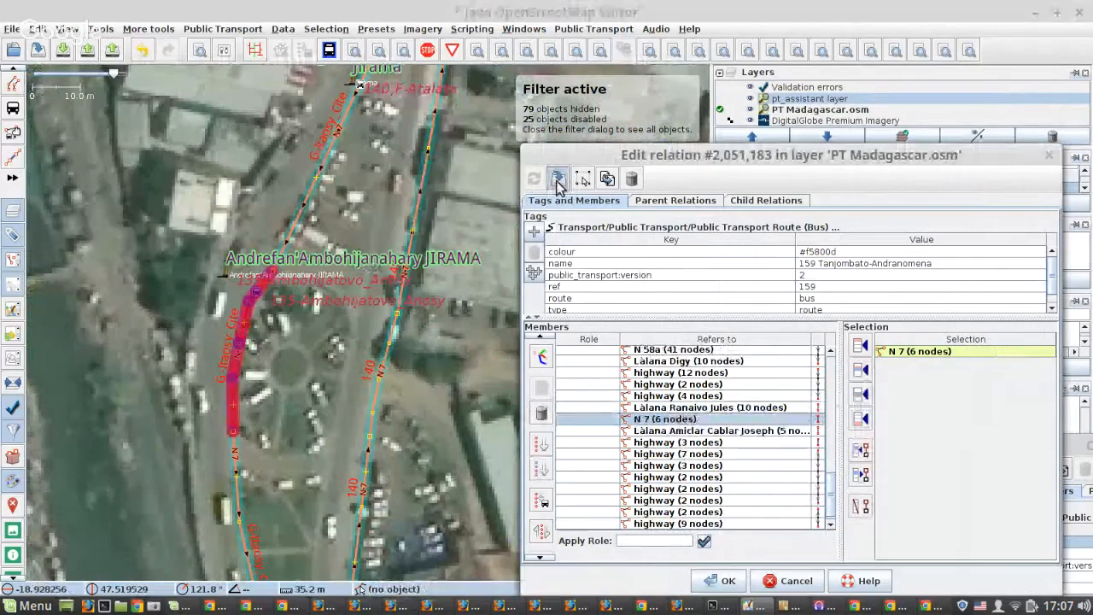
{"action": "left_click", "coordinate": [559, 179]}
Move highway (9 nodes) near the Andohavato stop directly after N 7 (6 nodes) and sort the members below it.
{"action": "left_click", "coordinate": [278, 241]}
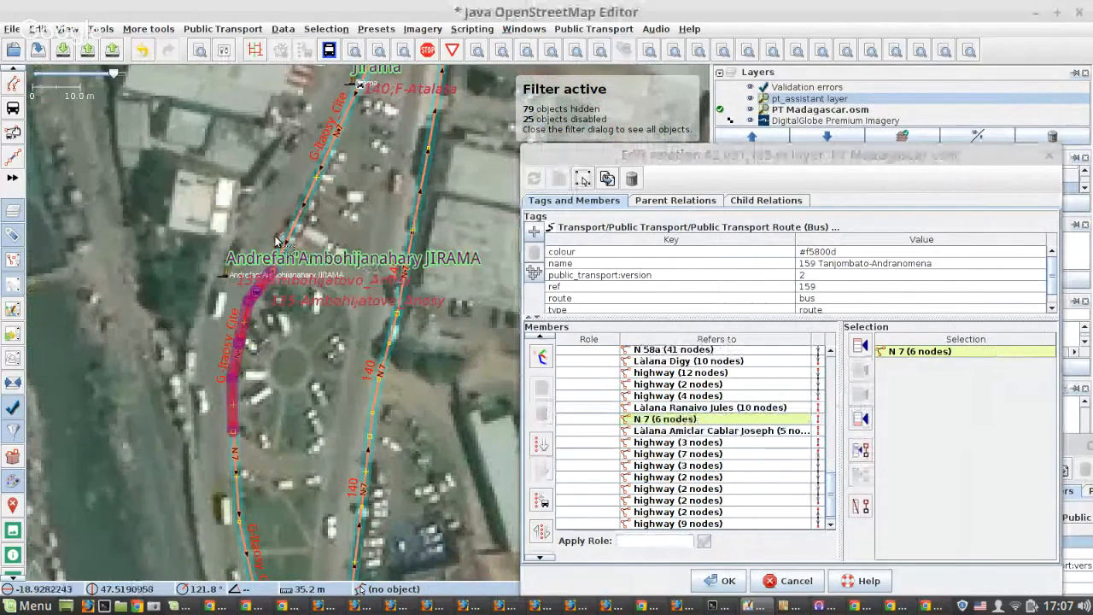
{"action": "scroll", "coordinate": [277, 241], "scroll_direction": "down", "scroll_amount": 3}
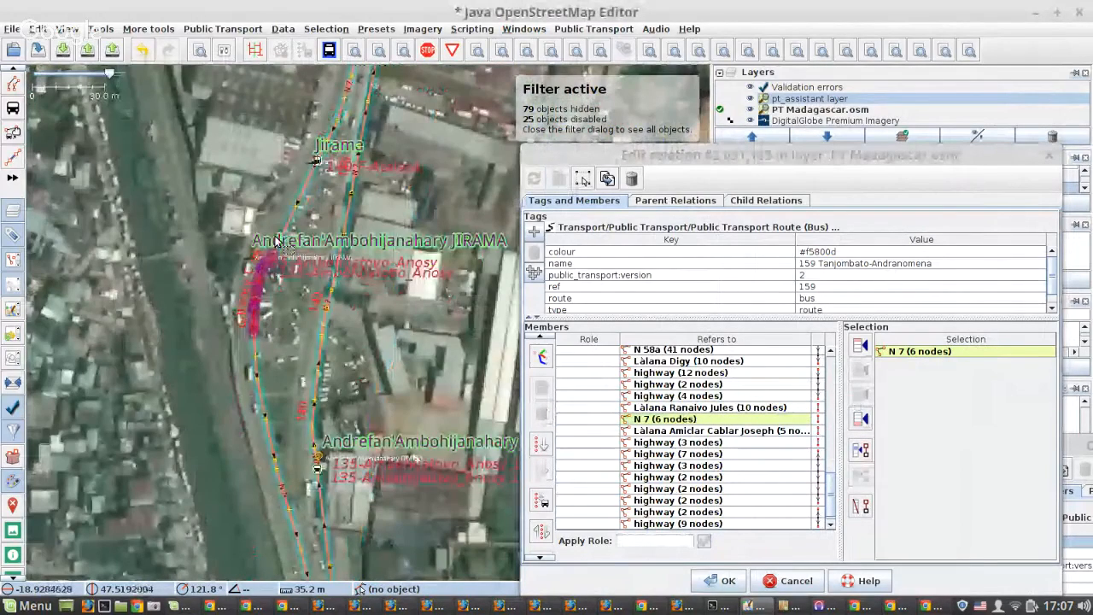
{"action": "scroll", "coordinate": [278, 241], "scroll_direction": "down", "scroll_amount": 8}
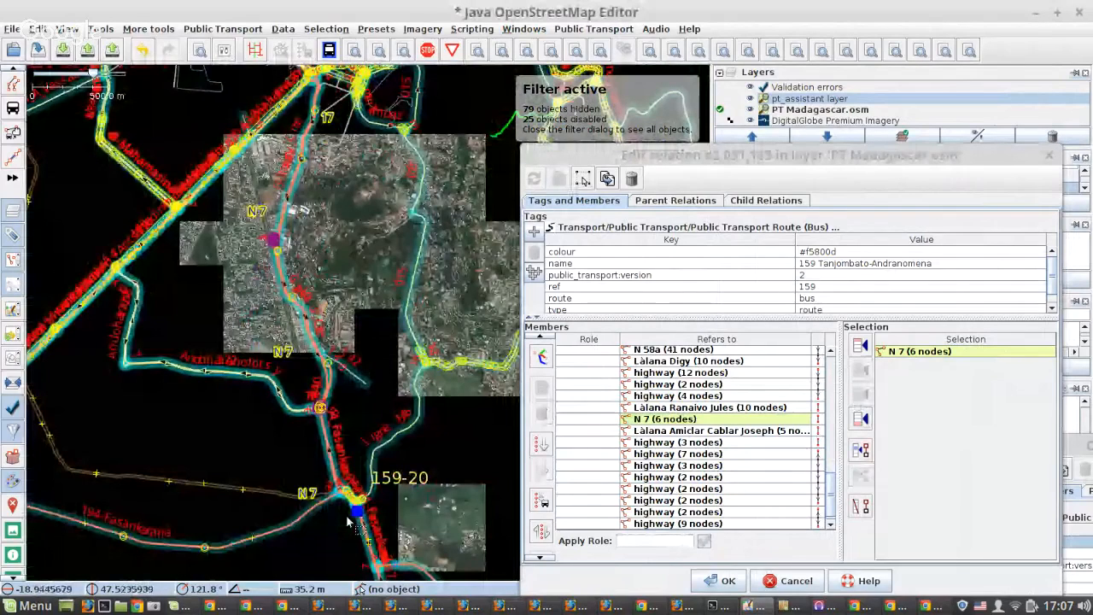
{"action": "left_click_drag", "start_coordinate": [347, 521], "coordinate": [166, 250]}
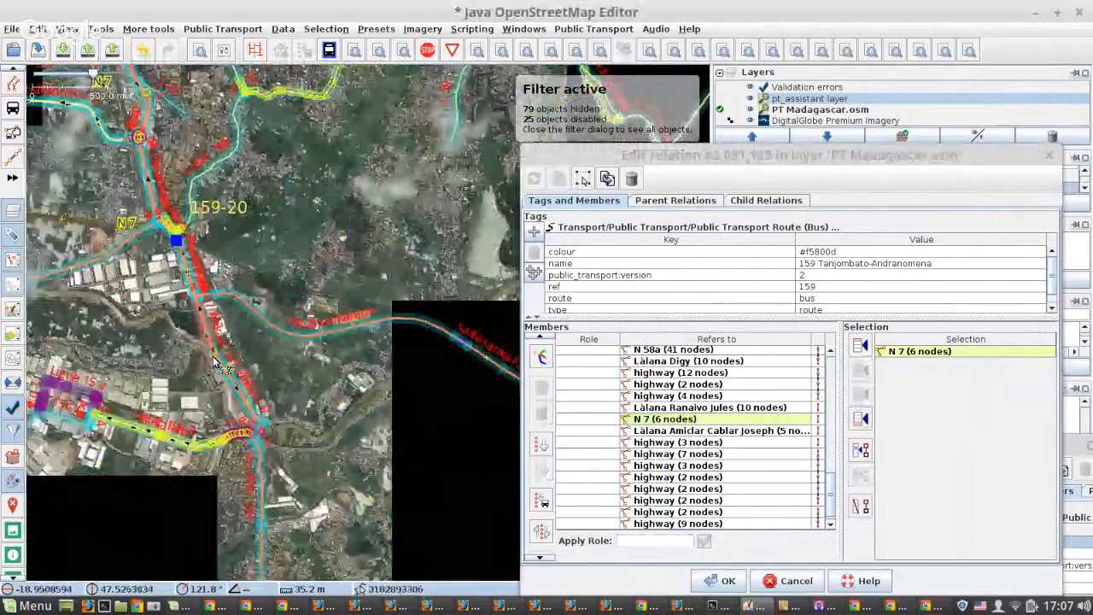
{"action": "scroll", "coordinate": [216, 363], "scroll_direction": "up", "scroll_amount": 8}
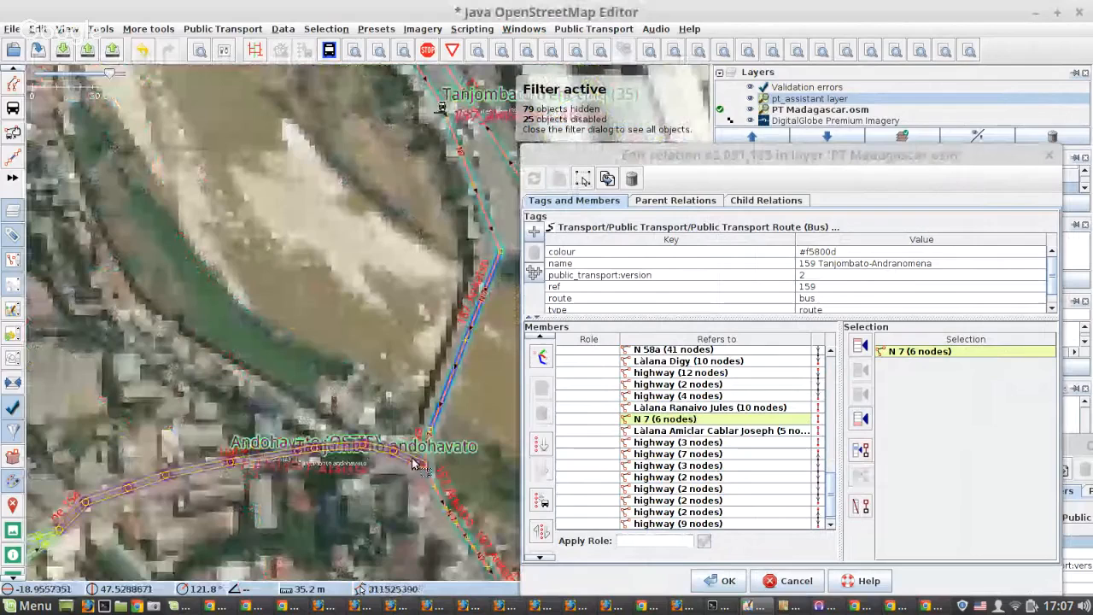
{"action": "left_click", "coordinate": [414, 463]}
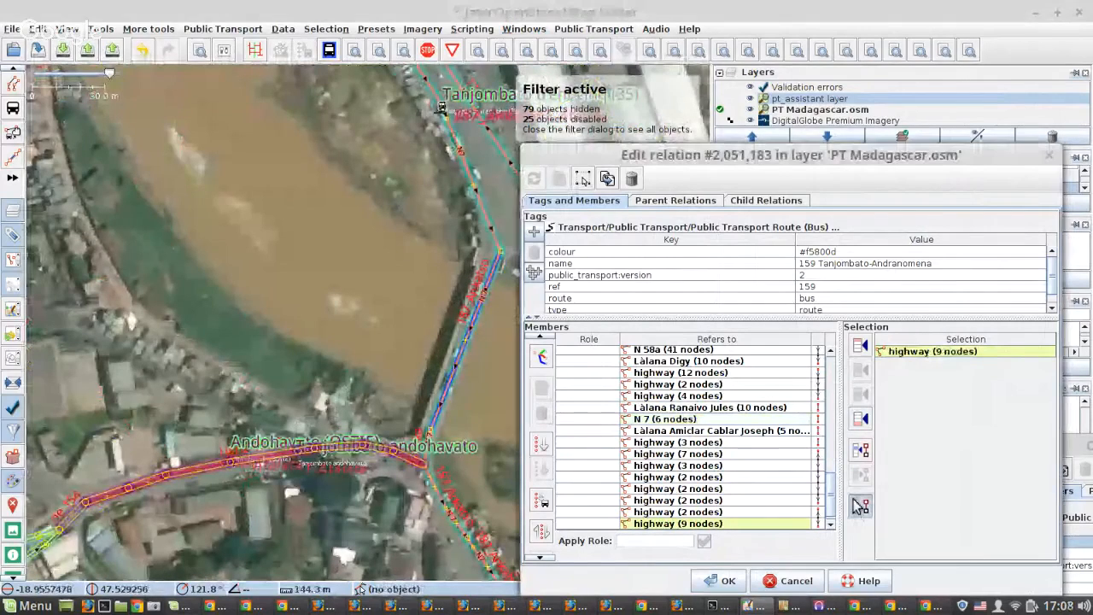
{"action": "left_click", "coordinate": [821, 419]}
{"action": "left_click", "coordinate": [858, 418]}
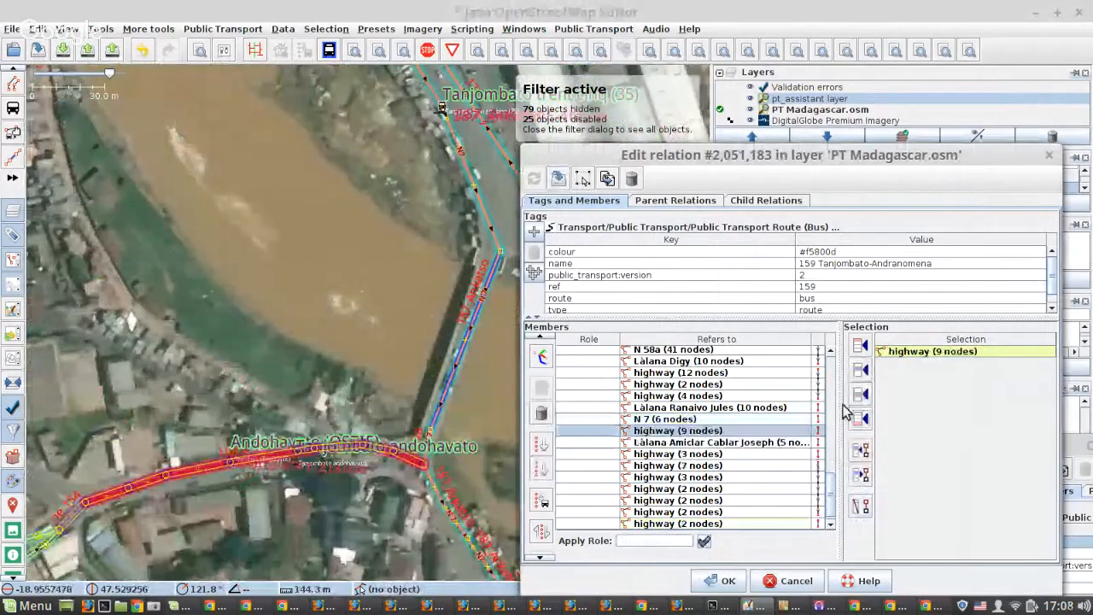
{"action": "left_click", "coordinate": [549, 472]}
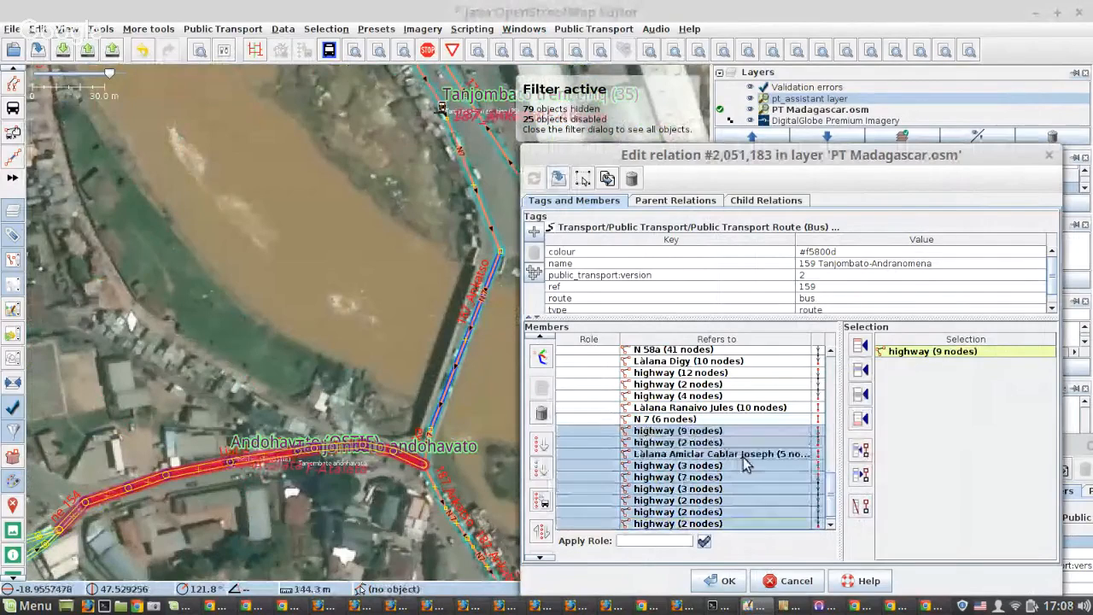
Check Làlana Amiclar Cablar Joseph (5 nodes) and highway (3 nodes) on the map and remove both from the relation's members.
{"action": "left_click", "coordinate": [761, 456]}
{"action": "right_click", "coordinate": [761, 456]}
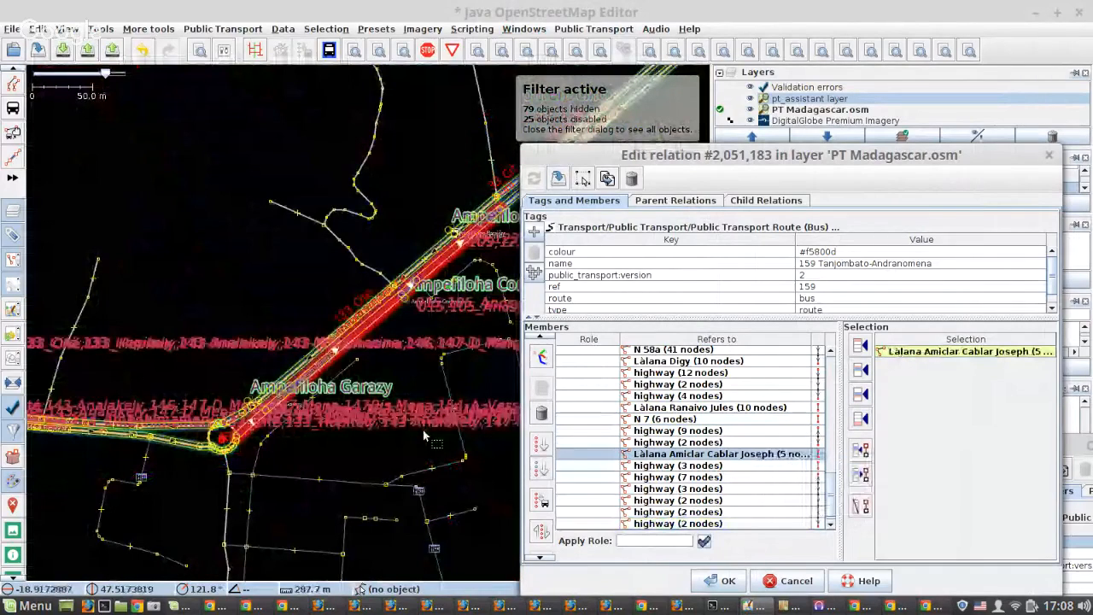
{"action": "scroll", "coordinate": [423, 429], "scroll_direction": "down", "scroll_amount": 6}
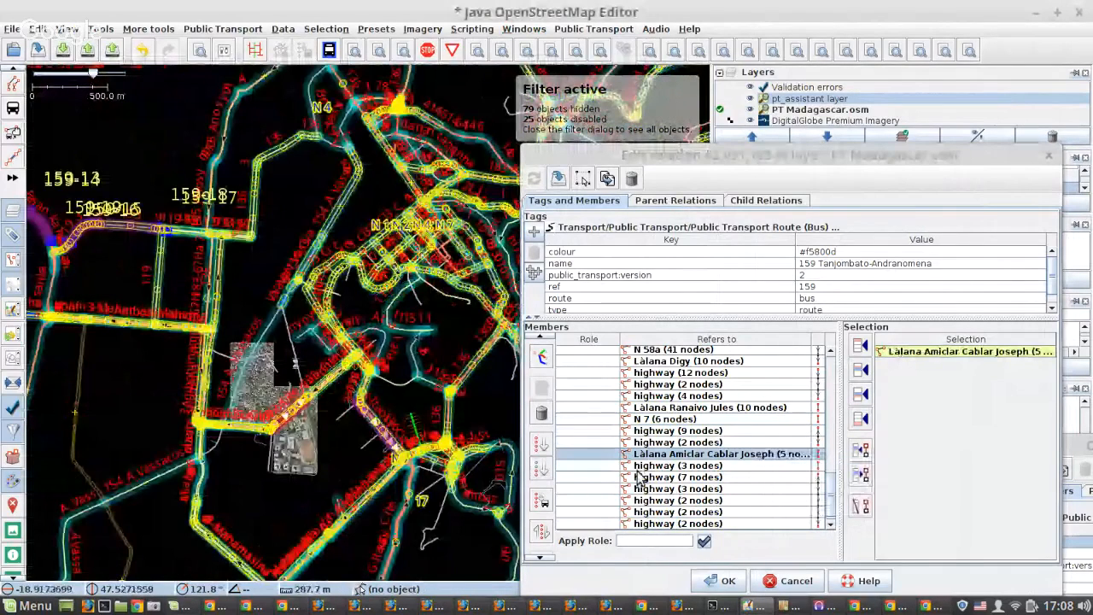
{"action": "right_click", "coordinate": [740, 461]}
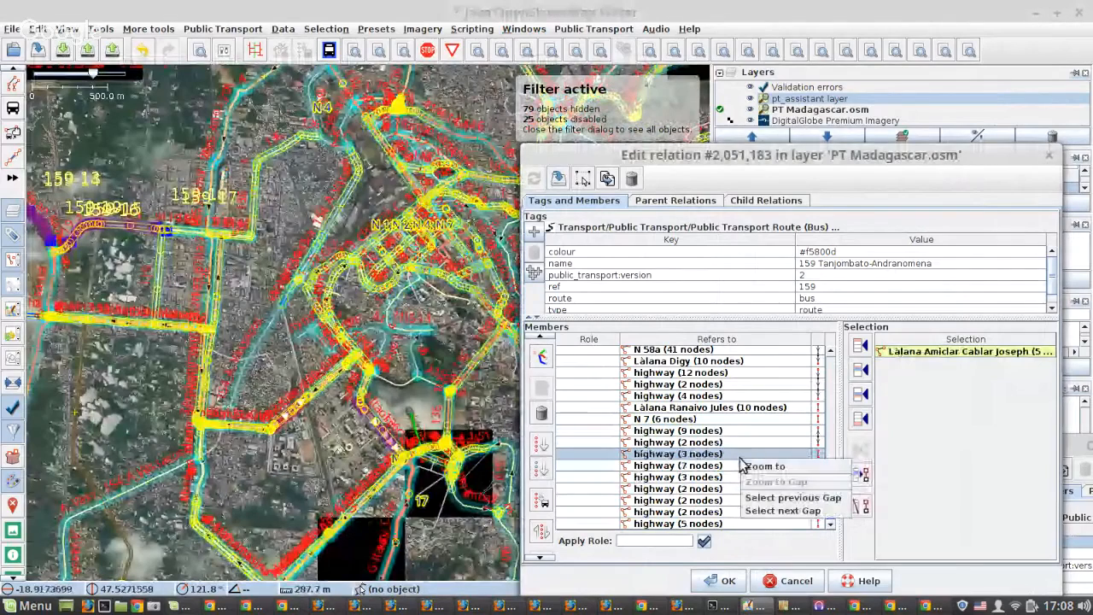
{"action": "left_click", "coordinate": [743, 466]}
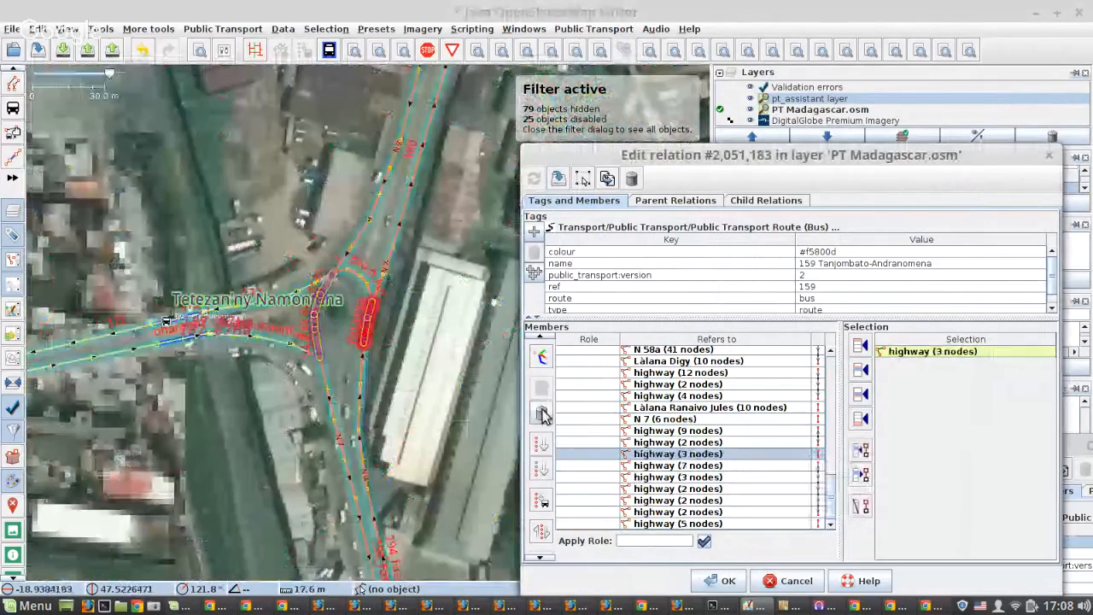
{"action": "left_click", "coordinate": [543, 413]}
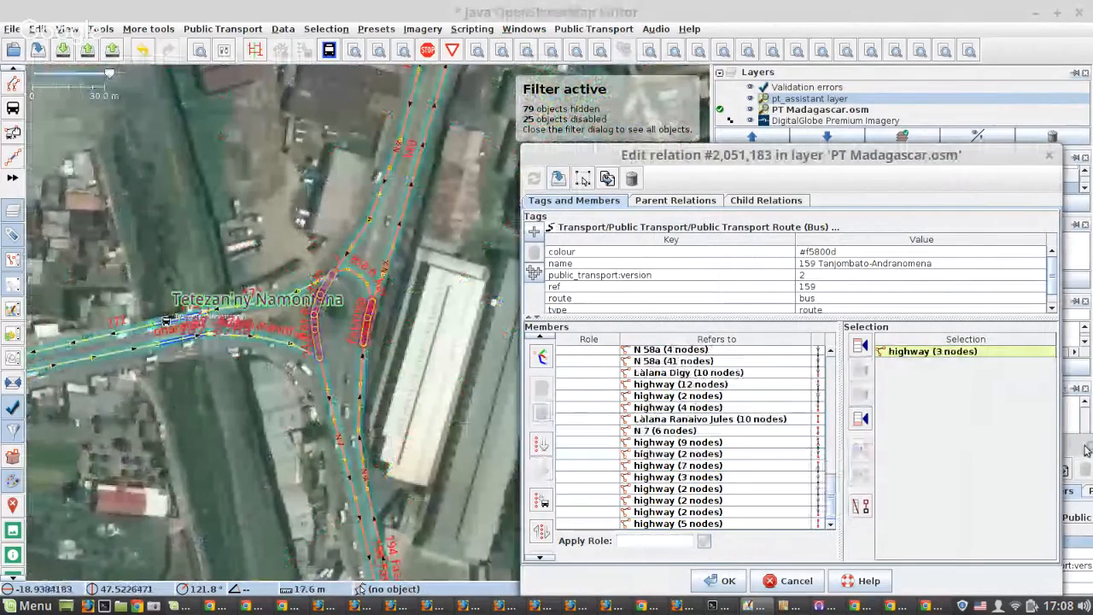
Check N 7 (6 nodes) on the map and remove highway (5 nodes) at the Tetezan'ny Namontana junction from the members.
{"action": "left_click_drag", "start_coordinate": [1086, 449], "coordinate": [1059, 480]}
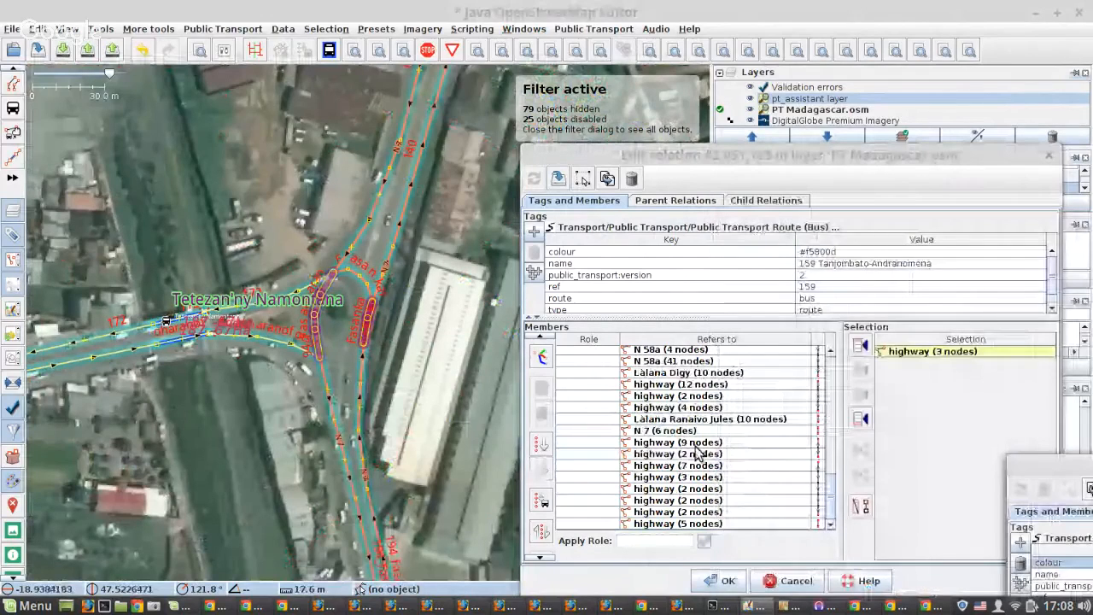
{"action": "right_click", "coordinate": [696, 432]}
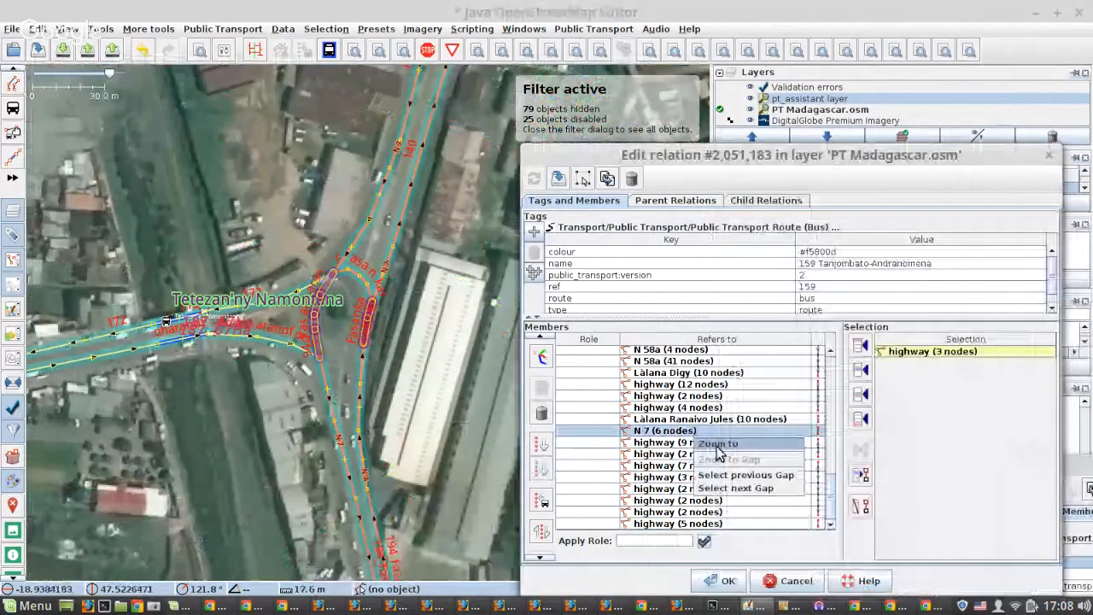
{"action": "left_click", "coordinate": [717, 444]}
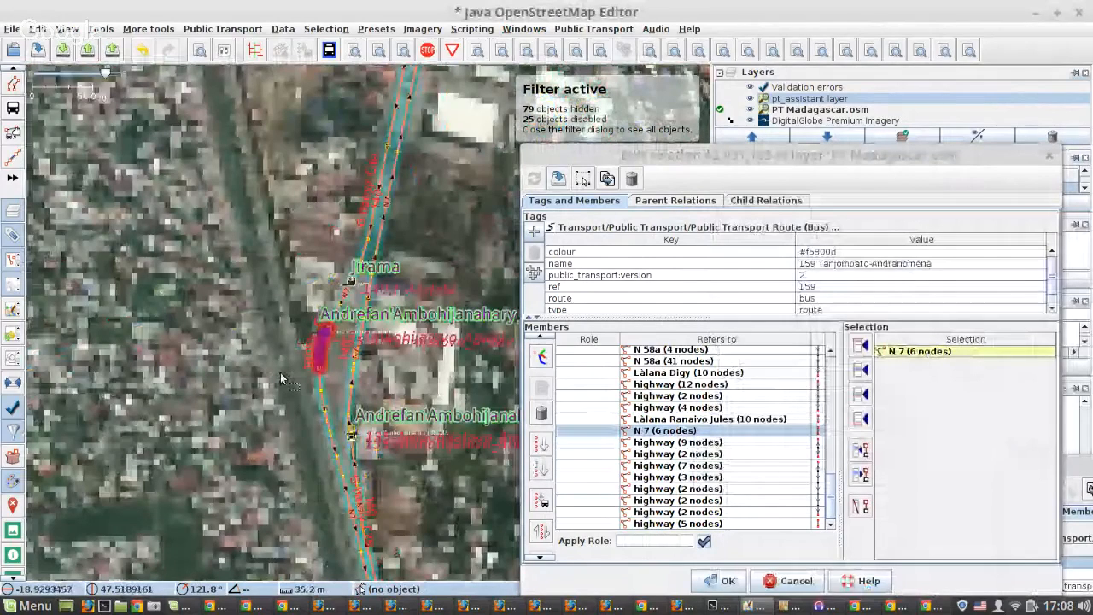
{"action": "scroll", "coordinate": [282, 379], "scroll_direction": "down", "scroll_amount": 6}
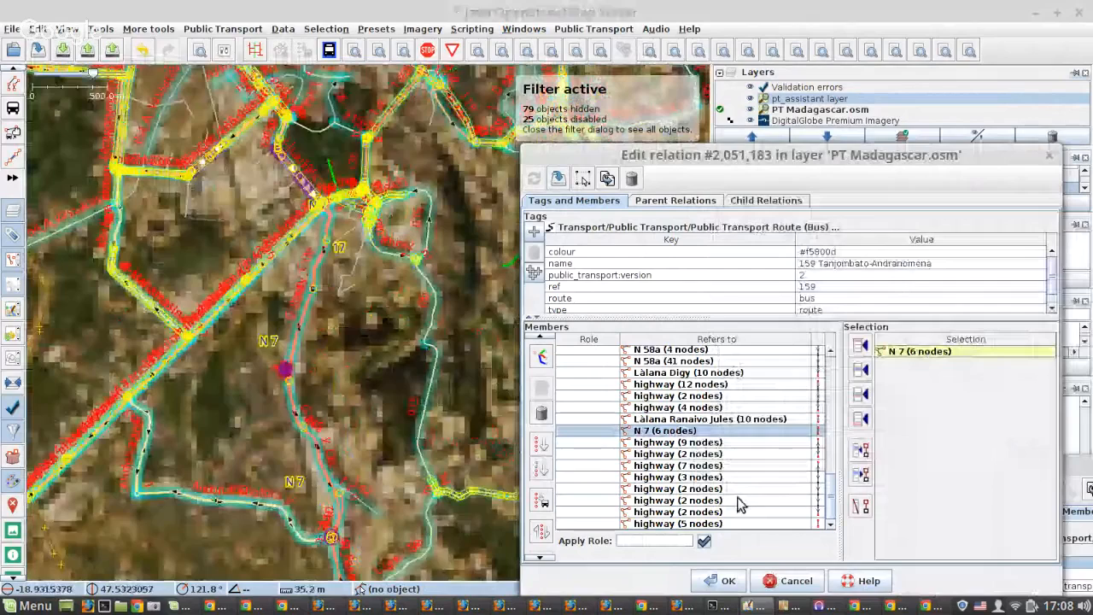
{"action": "left_click", "coordinate": [740, 523]}
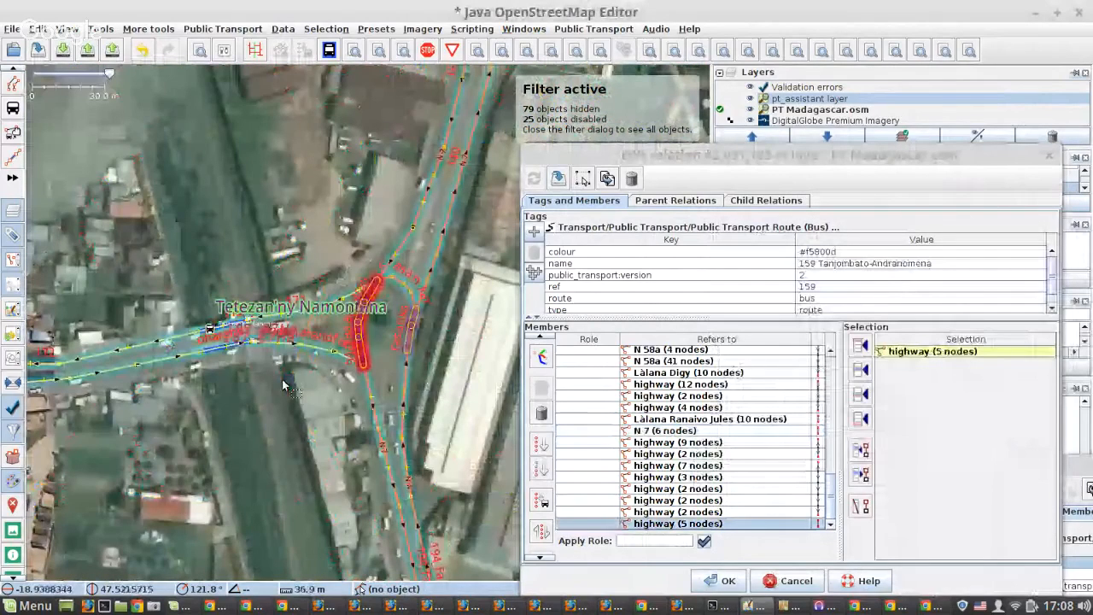
{"action": "scroll", "coordinate": [284, 385], "scroll_direction": "down", "scroll_amount": 2}
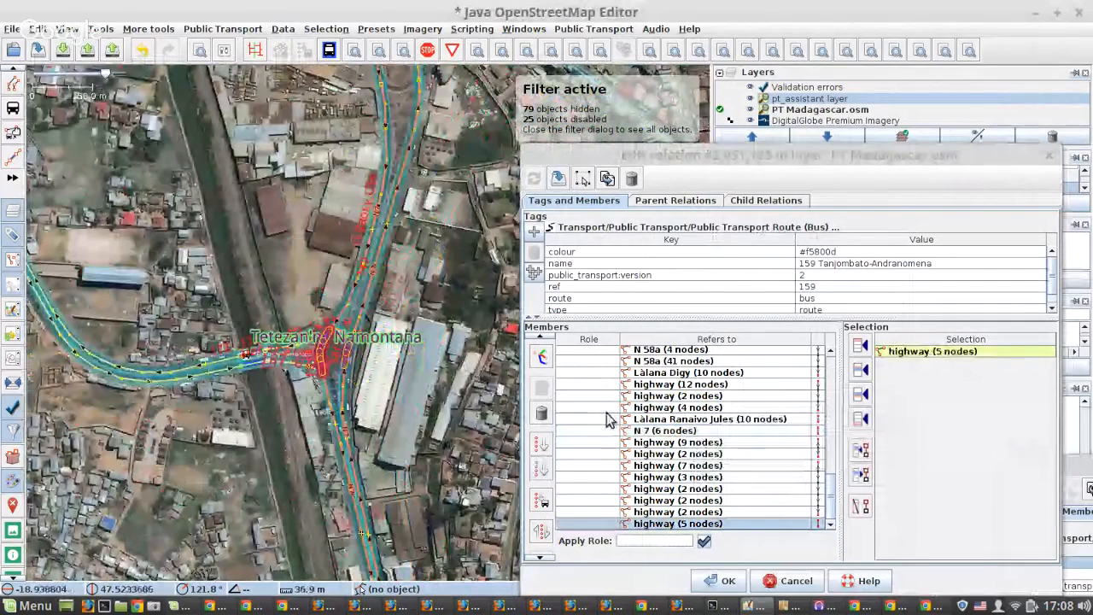
{"action": "left_click", "coordinate": [541, 414]}
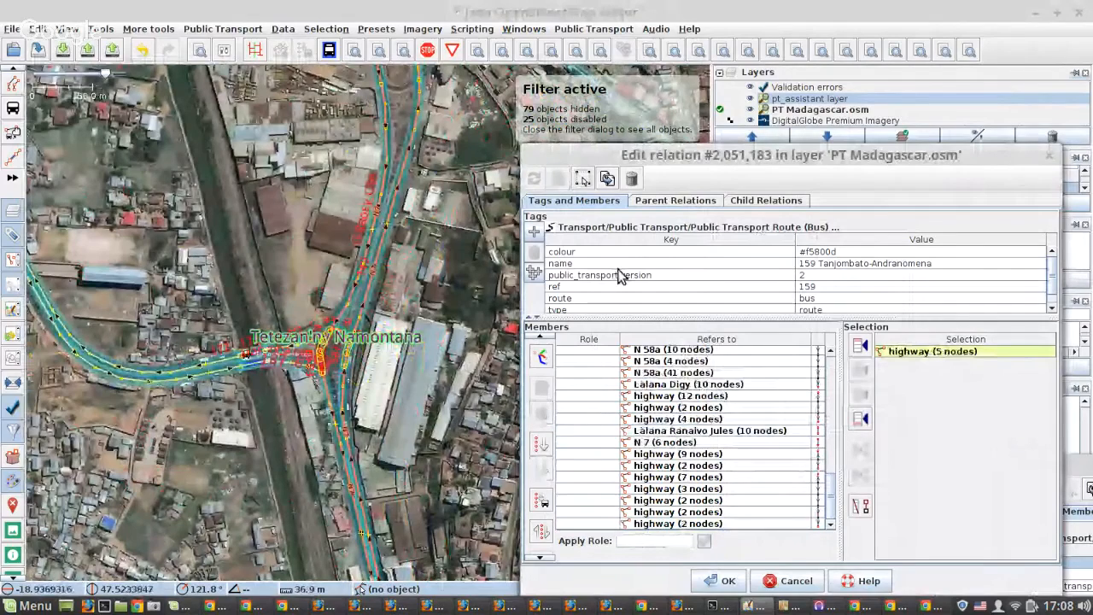
Examine highway (7 nodes) near Tanjombato Forello Karina on the map and review the member list up to the stops.
{"action": "left_click", "coordinate": [786, 478]}
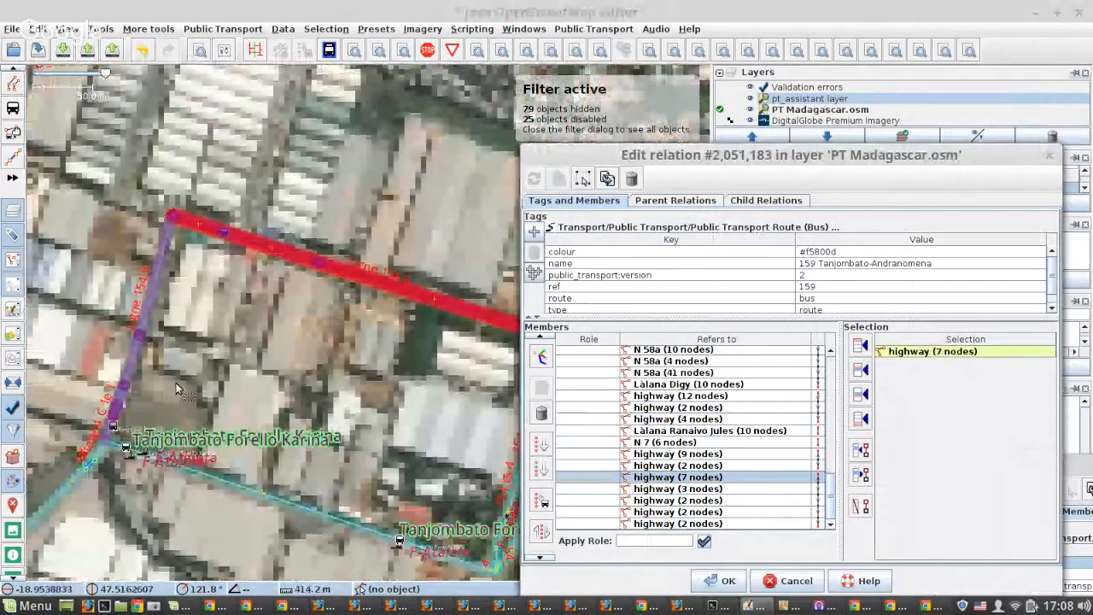
{"action": "scroll", "coordinate": [205, 418], "scroll_direction": "down", "scroll_amount": 2}
{"action": "scroll", "coordinate": [730, 486], "scroll_direction": "up", "scroll_amount": 3}
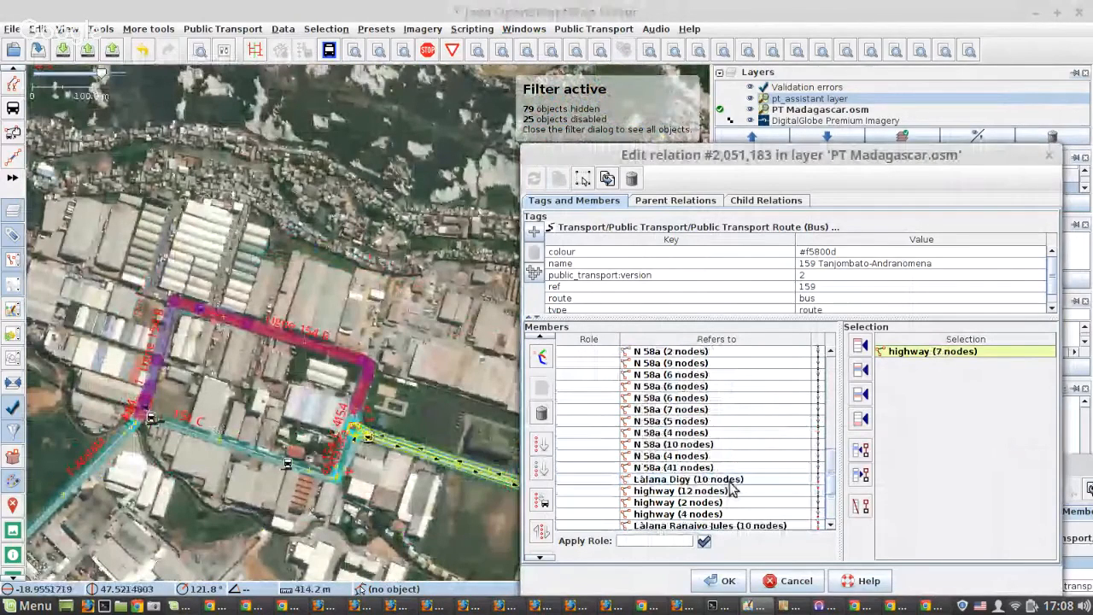
{"action": "scroll", "coordinate": [730, 486], "scroll_direction": "up", "scroll_amount": 4}
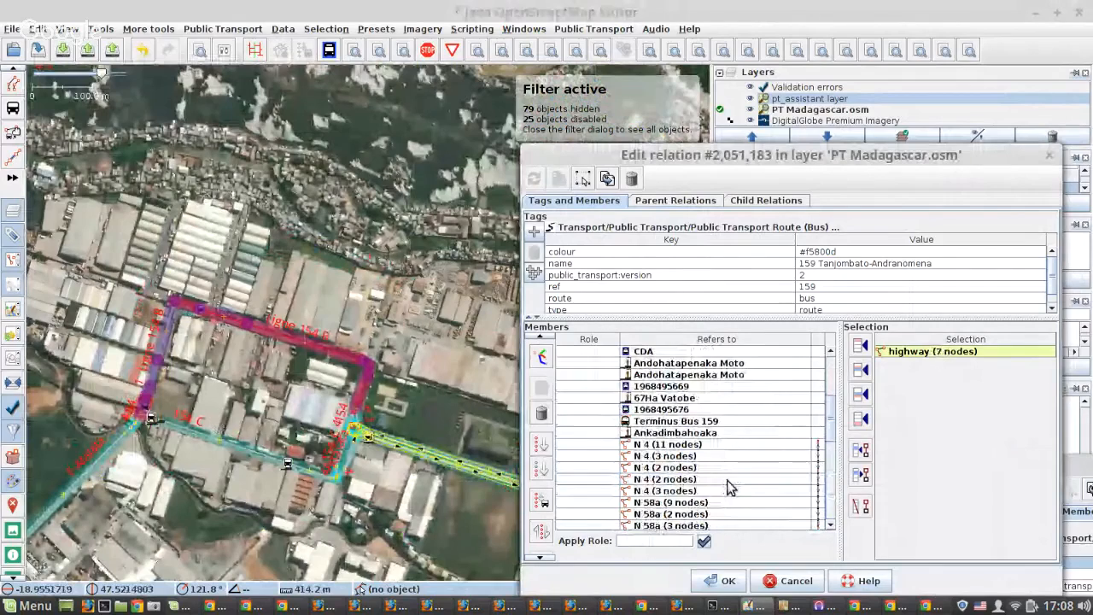
Start the routing helper on the relation to fill the gaps between its member ways.
{"action": "left_click", "coordinate": [537, 361]}
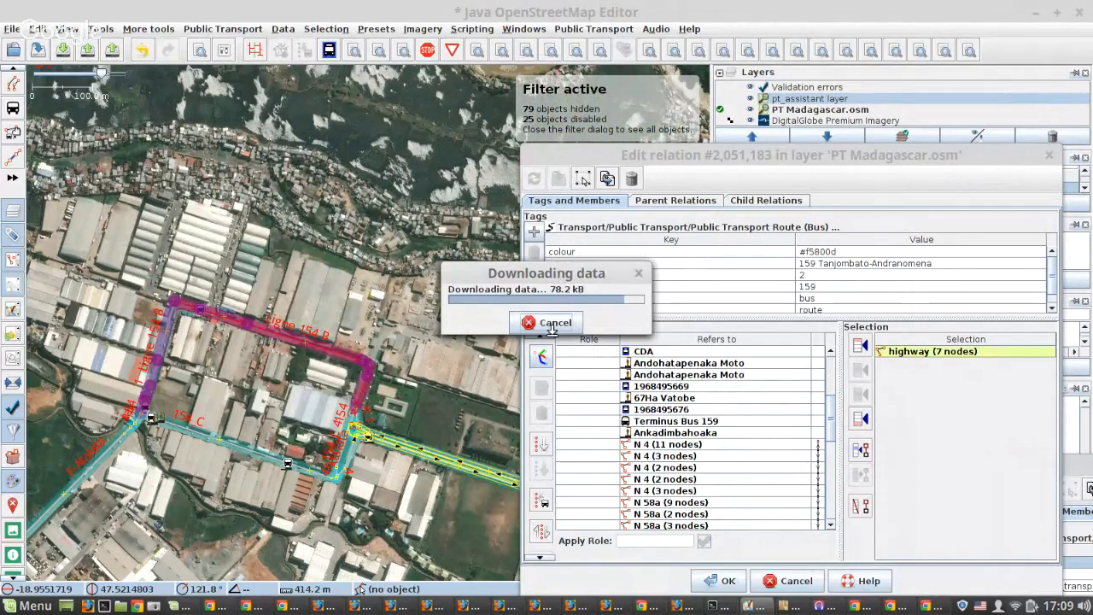
{"action": "left_click", "coordinate": [719, 605]}
{"action": "left_click", "coordinate": [789, 605]}
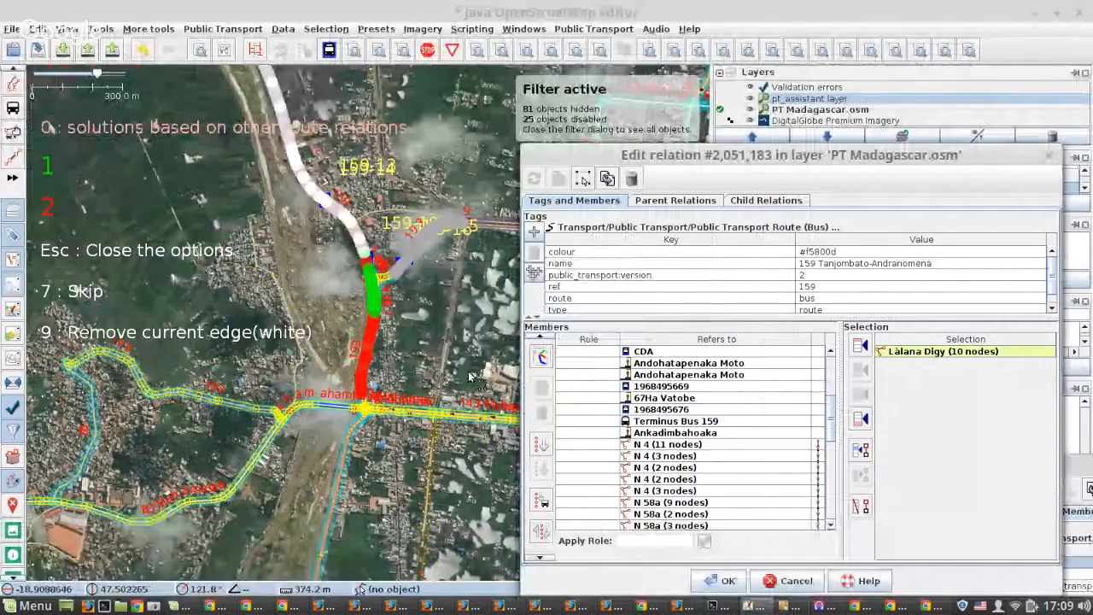
Examine the proposed routing options 1 and 2 around the Làlana Digy junction north of the Ampasika stops.
{"action": "scroll", "coordinate": [369, 280], "scroll_direction": "up", "scroll_amount": 5}
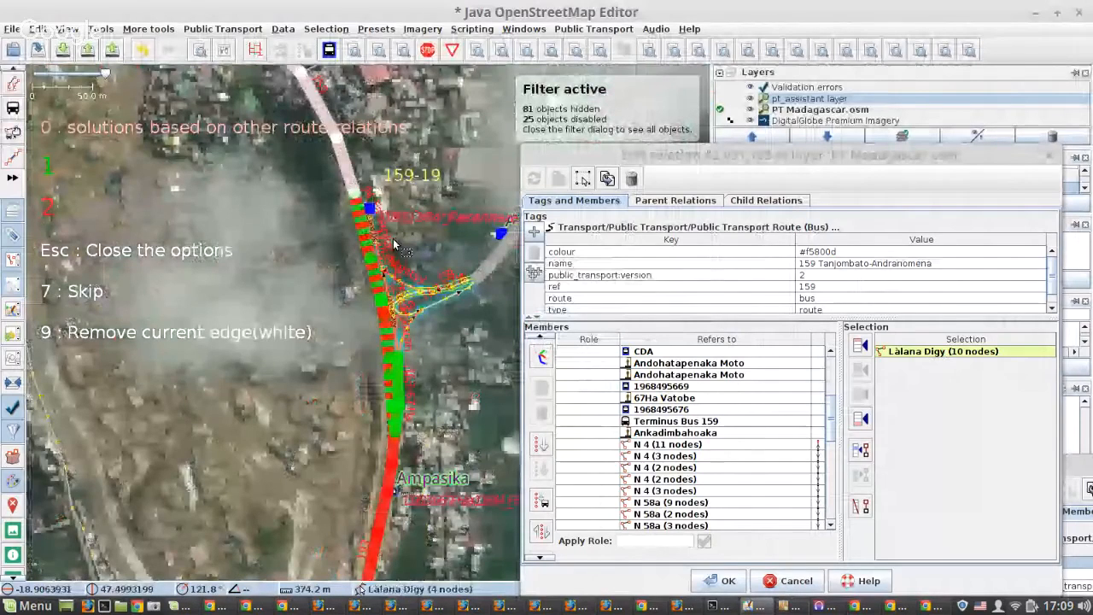
{"action": "scroll", "coordinate": [394, 244], "scroll_direction": "down", "scroll_amount": 6}
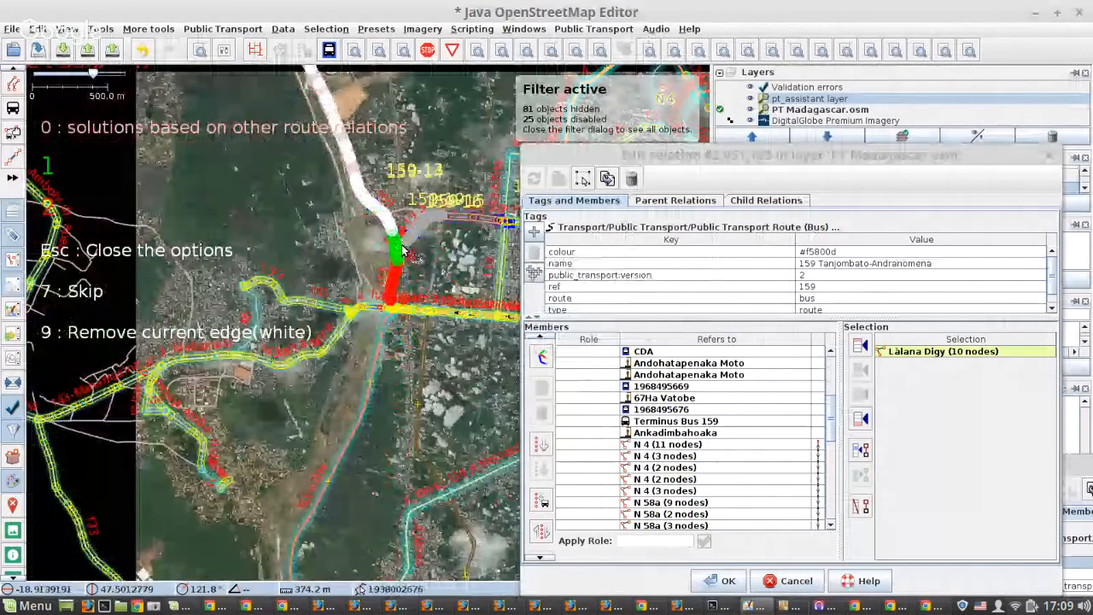
{"action": "scroll", "coordinate": [403, 249], "scroll_direction": "up", "scroll_amount": 3}
{"action": "scroll", "coordinate": [411, 400], "scroll_direction": "up", "scroll_amount": 3}
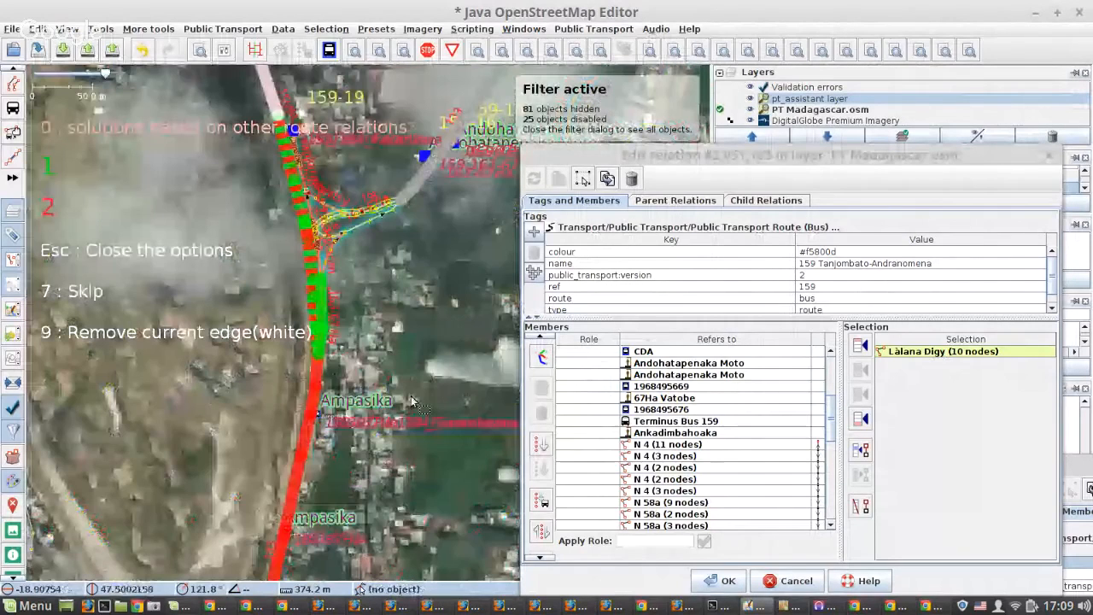
{"action": "scroll", "coordinate": [314, 286], "scroll_direction": "up", "scroll_amount": 3}
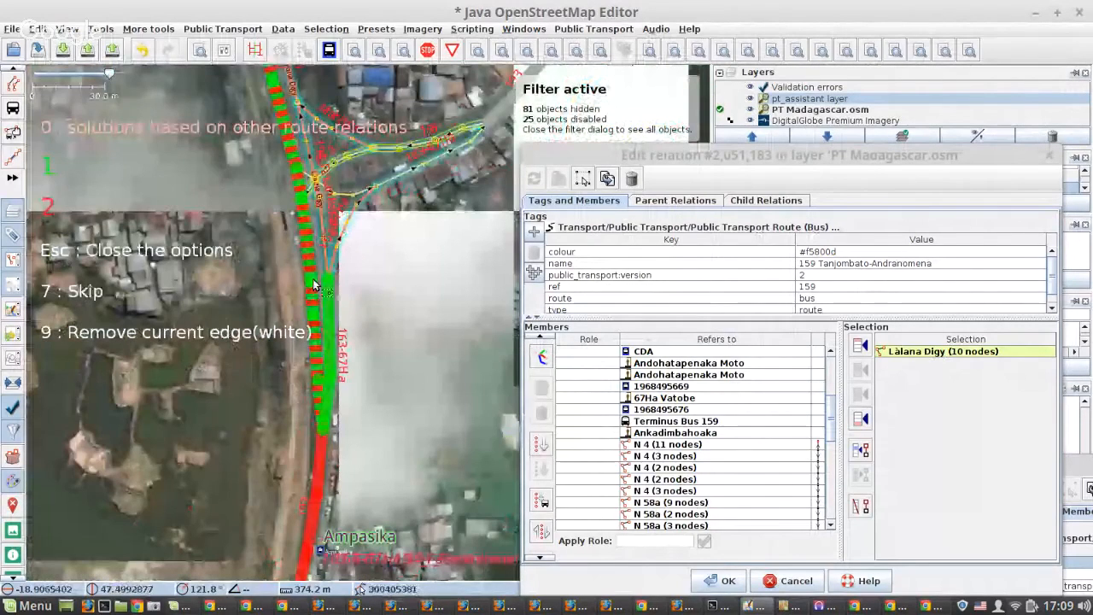
{"action": "scroll", "coordinate": [315, 286], "scroll_direction": "up", "scroll_amount": 3}
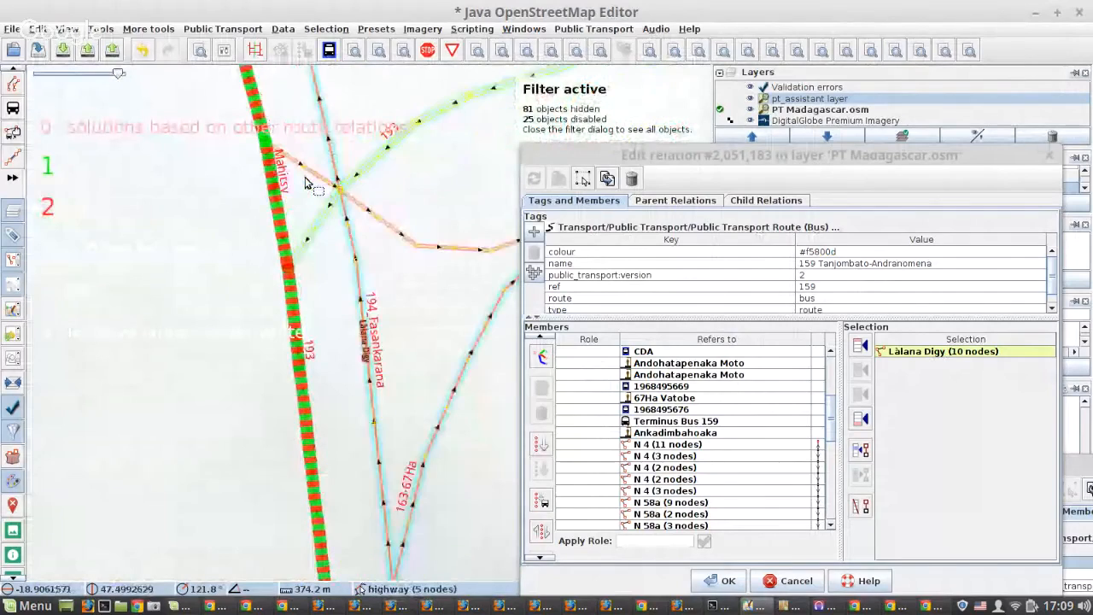
{"action": "scroll", "coordinate": [101, 150], "scroll_direction": "down", "scroll_amount": 2}
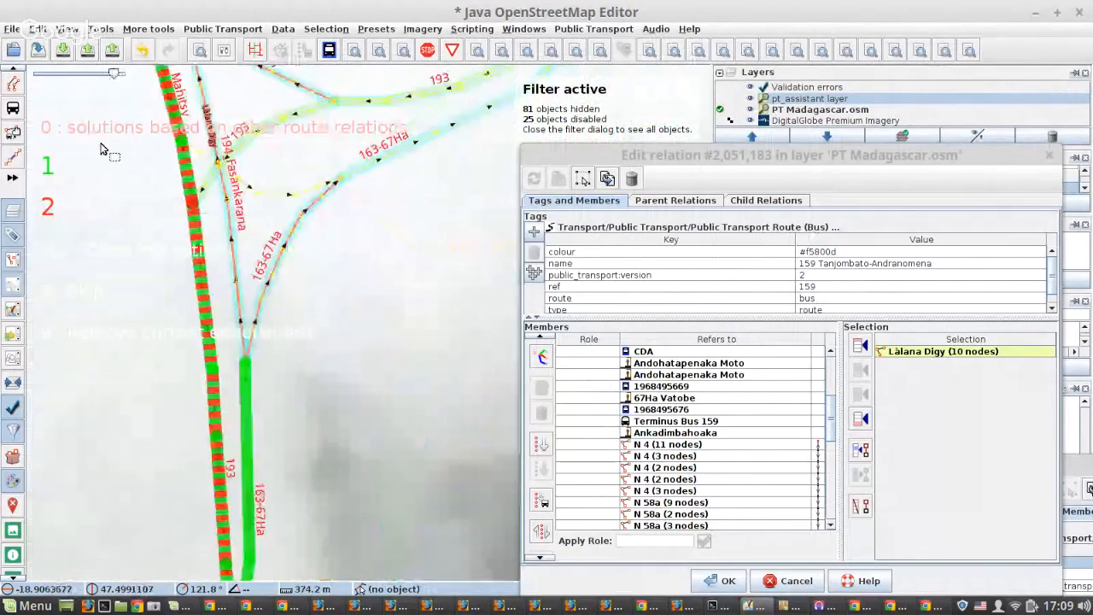
{"action": "scroll", "coordinate": [101, 149], "scroll_direction": "down", "scroll_amount": 2}
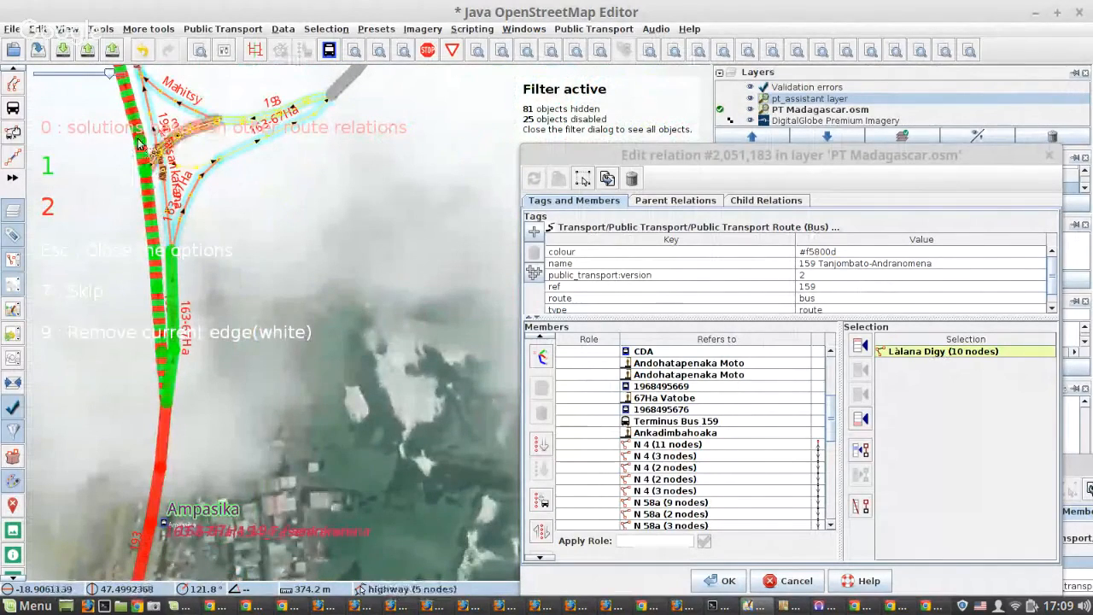
Split Làlana Digy (4 nodes) at the node where the one-way link toward the eastbound road branches off.
{"action": "left_click_drag", "start_coordinate": [181, 193], "coordinate": [419, 500]}
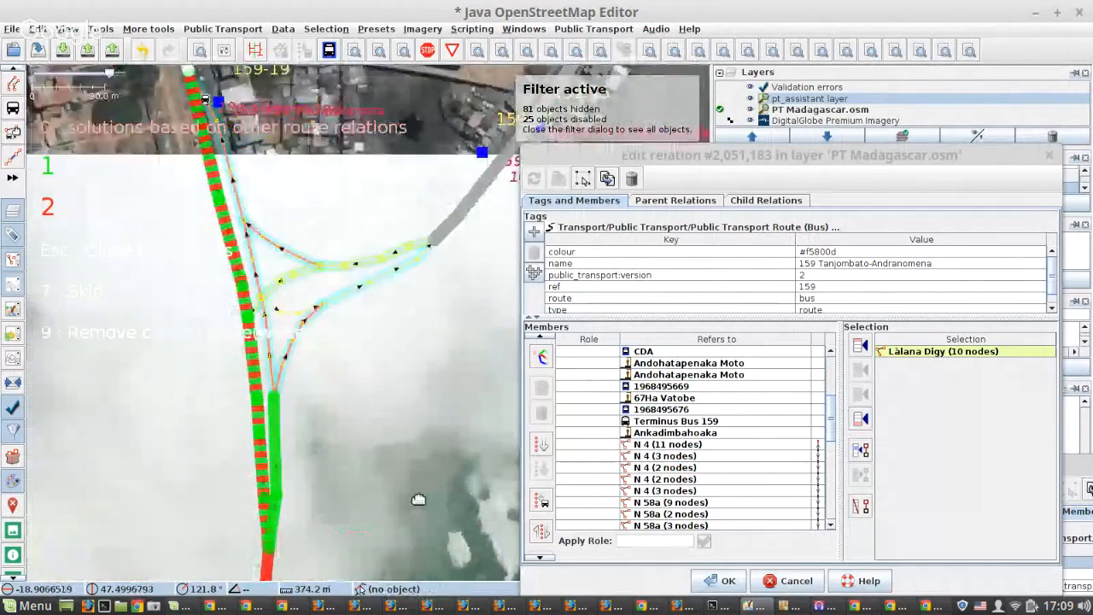
{"action": "scroll", "coordinate": [419, 500], "scroll_direction": "up", "scroll_amount": 4}
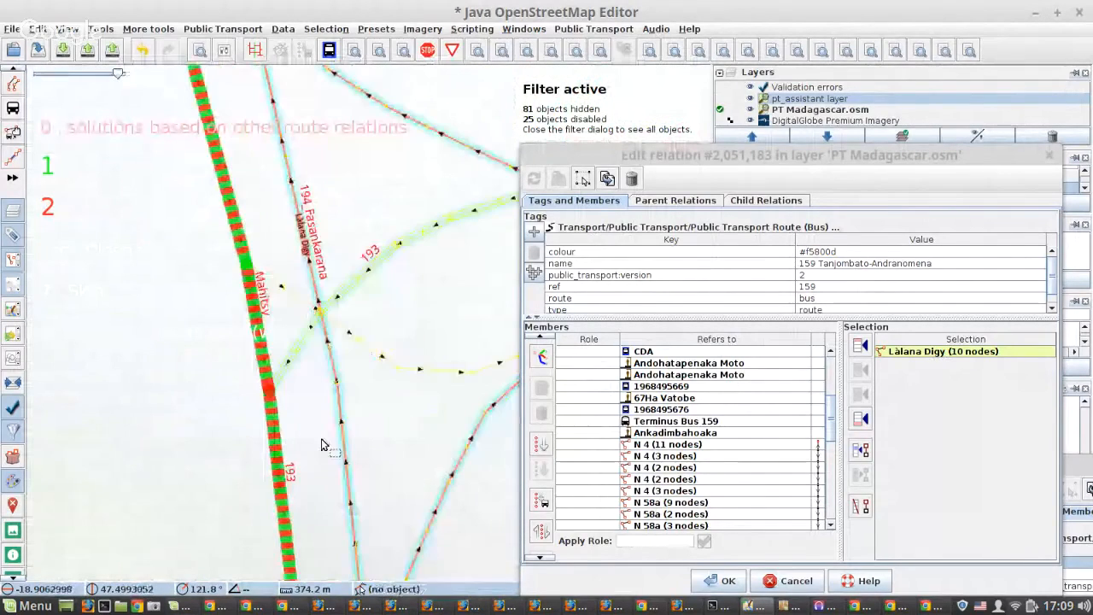
{"action": "scroll", "coordinate": [269, 265], "scroll_direction": "up", "scroll_amount": 2}
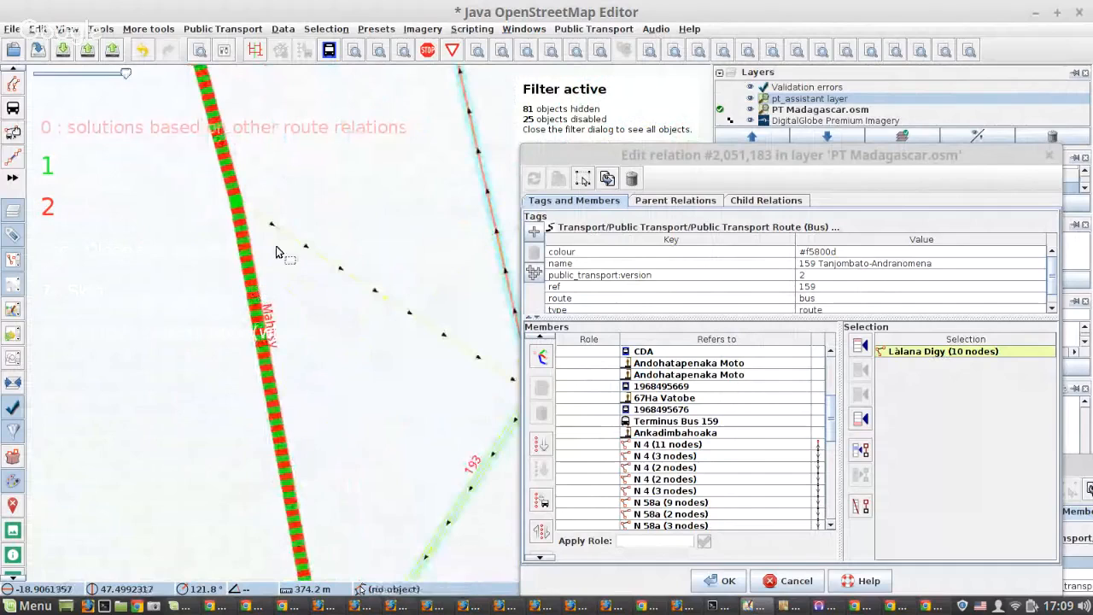
{"action": "left_click", "coordinate": [245, 234]}
{"action": "left_click", "coordinate": [240, 210], "text": "shift"}
{"action": "left_click", "coordinate": [515, 292], "text": "shift"}
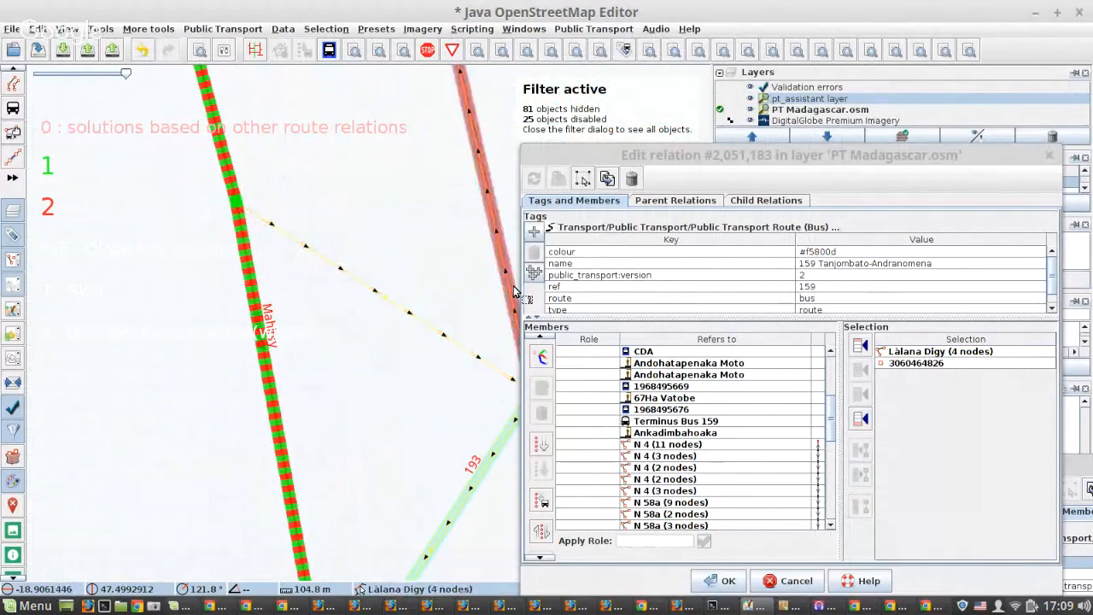
{"action": "key", "text": "p"}
{"action": "key", "text": "Return"}
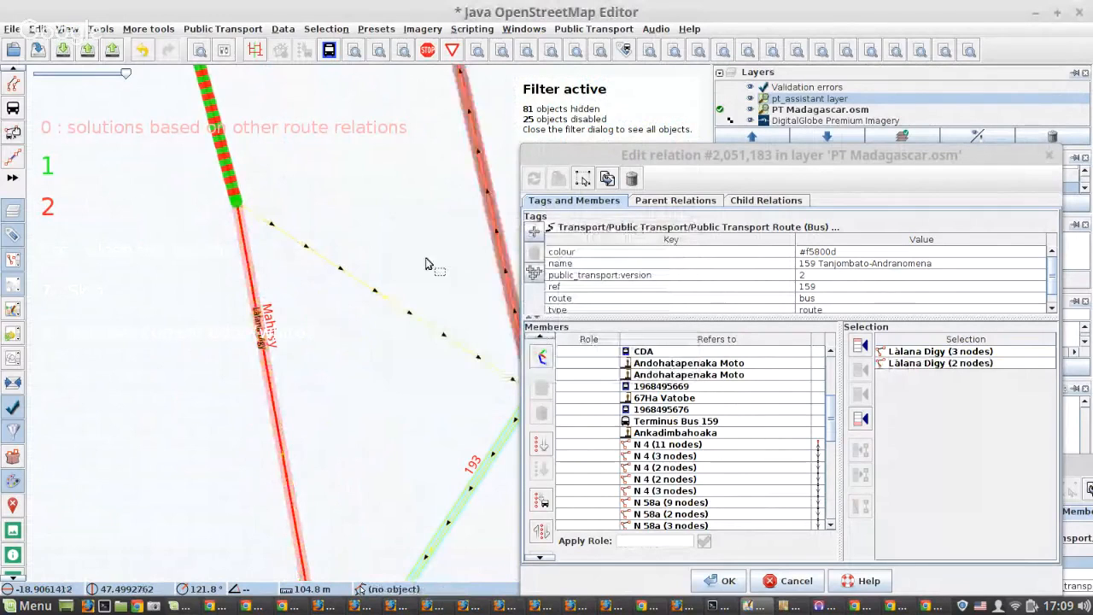
Choose option 1 of the proposed routes past the Làlana Digy junction near Ampasika.
{"action": "scroll", "coordinate": [359, 278], "scroll_direction": "down", "scroll_amount": 8}
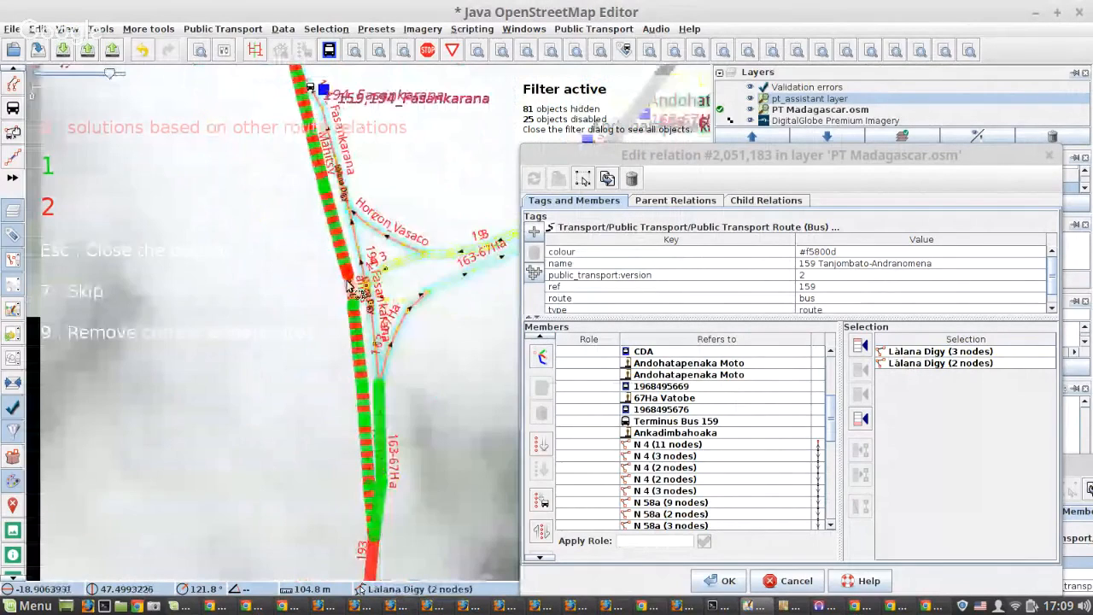
{"action": "scroll", "coordinate": [350, 286], "scroll_direction": "down", "scroll_amount": 3}
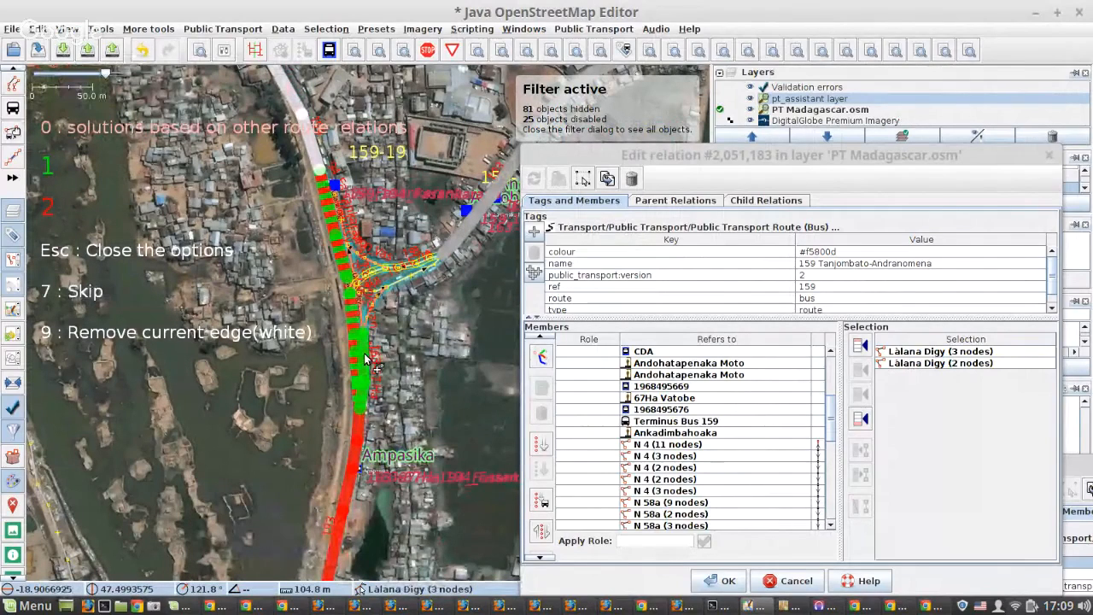
{"action": "key", "text": "1"}
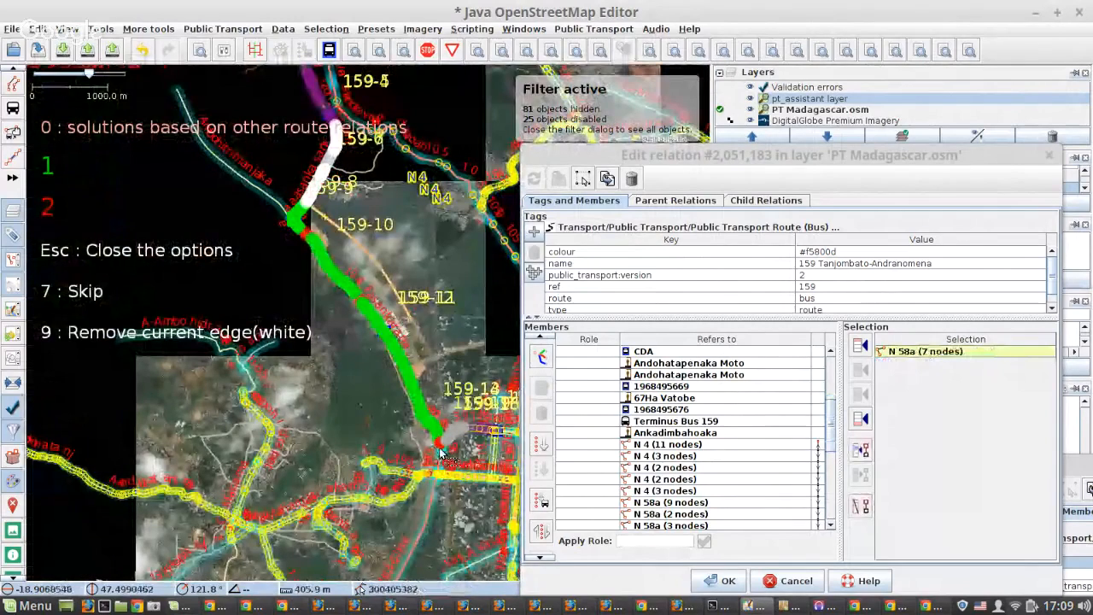
Check the proposed routes from N 58a (7 nodes) and choose option 1, using the link road at the Làlana Digy junction.
{"action": "scroll", "coordinate": [440, 452], "scroll_direction": "up", "scroll_amount": 2}
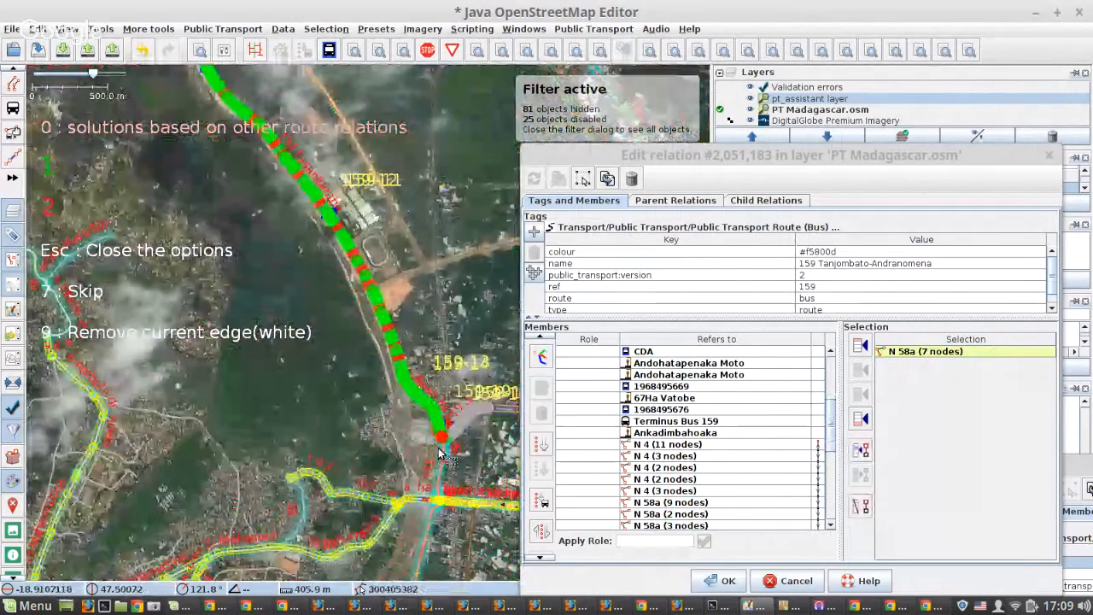
{"action": "scroll", "coordinate": [439, 453], "scroll_direction": "down", "scroll_amount": 4}
{"action": "scroll", "coordinate": [372, 327], "scroll_direction": "up", "scroll_amount": 6}
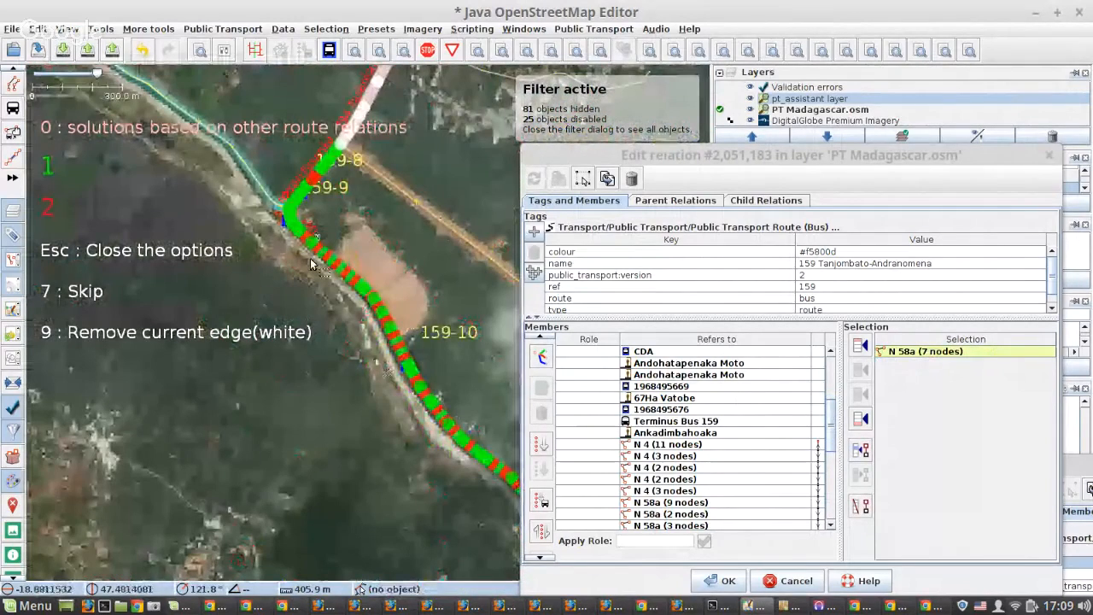
{"action": "scroll", "coordinate": [295, 222], "scroll_direction": "up", "scroll_amount": 2}
{"action": "scroll", "coordinate": [275, 205], "scroll_direction": "up", "scroll_amount": 3}
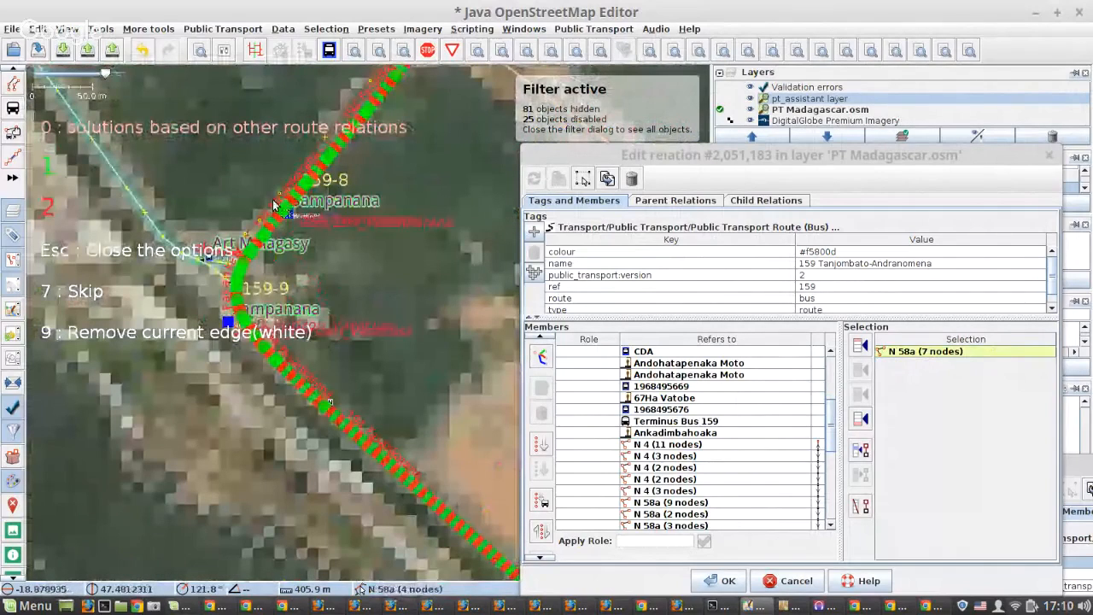
{"action": "scroll", "coordinate": [275, 205], "scroll_direction": "down", "scroll_amount": 6}
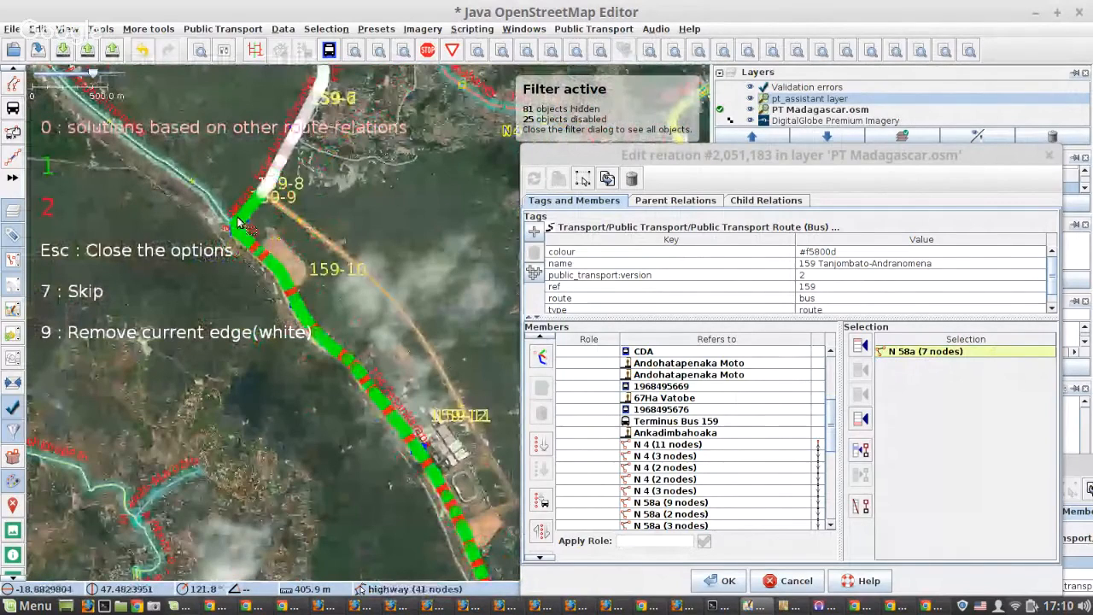
{"action": "scroll", "coordinate": [240, 224], "scroll_direction": "down", "scroll_amount": 2}
{"action": "scroll", "coordinate": [393, 422], "scroll_direction": "up", "scroll_amount": 5}
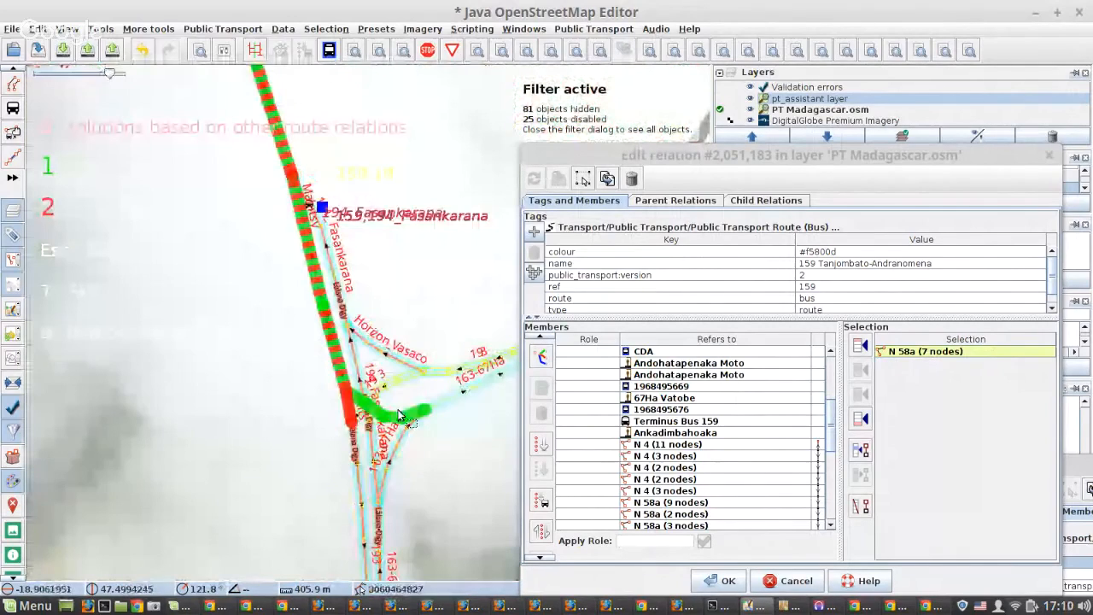
{"action": "left_click", "coordinate": [447, 450]}
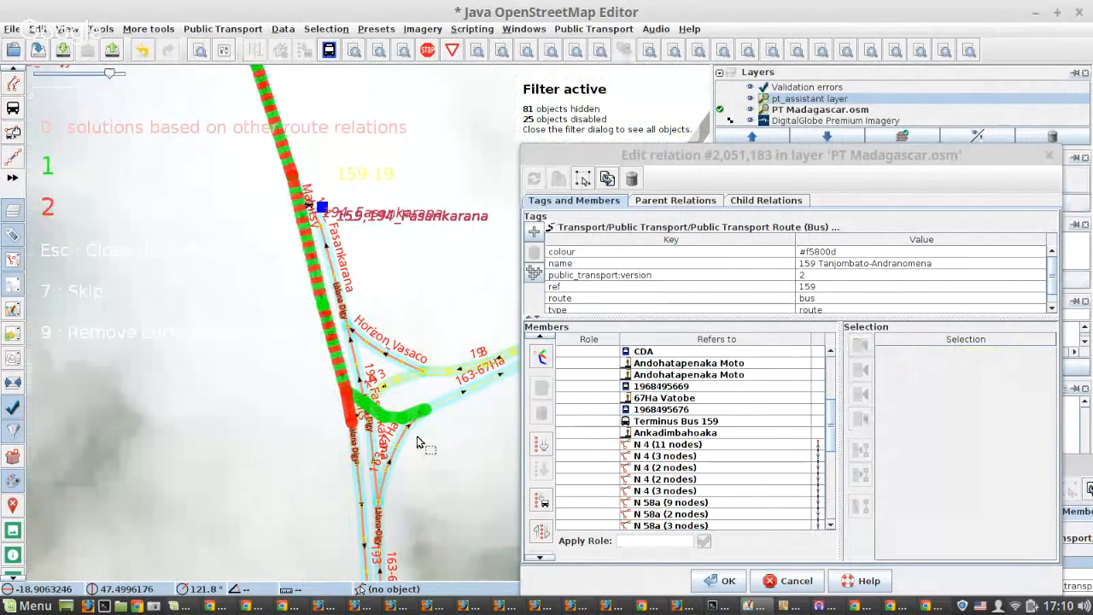
{"action": "key", "text": "1"}
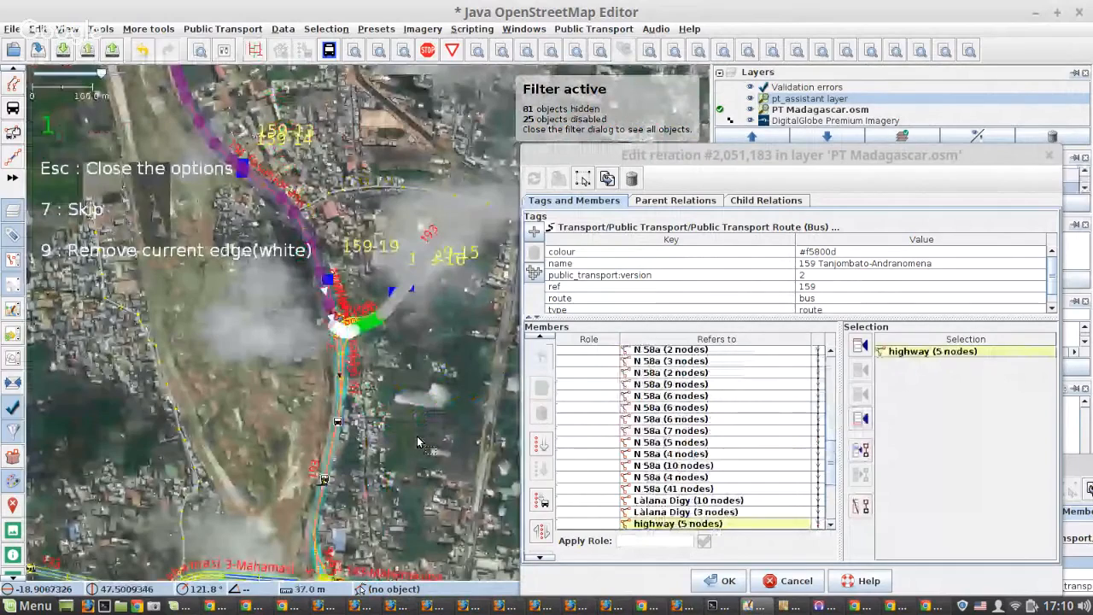
Continue the route eastward with option 1 after highway (5 nodes) and option 2 straight ahead at the 67Ha Vatobe junction.
{"action": "scroll", "coordinate": [380, 323], "scroll_direction": "up", "scroll_amount": 4}
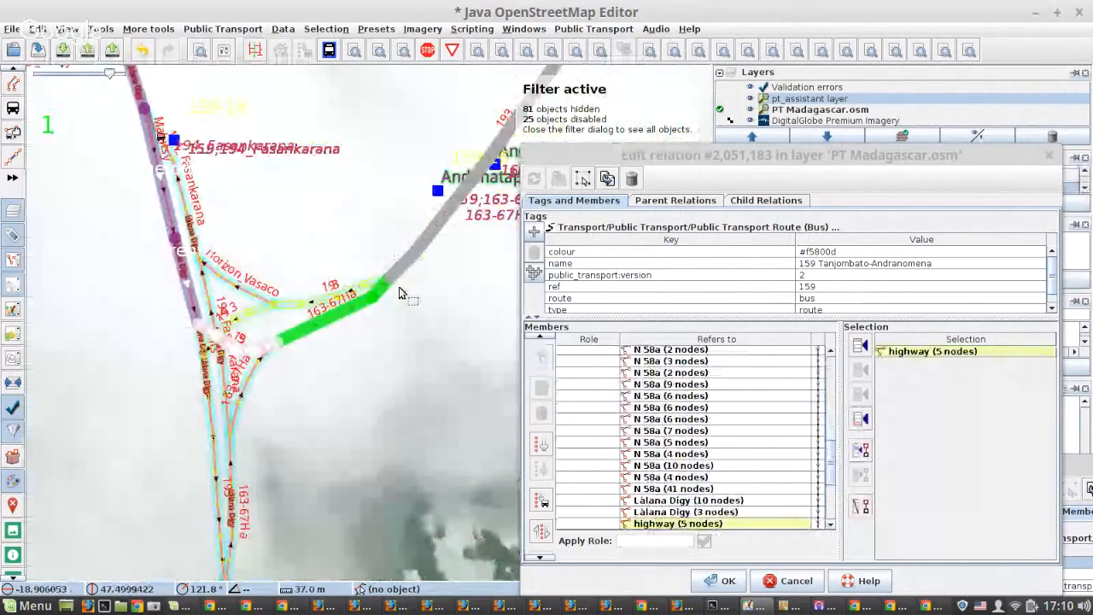
{"action": "key", "text": "1"}
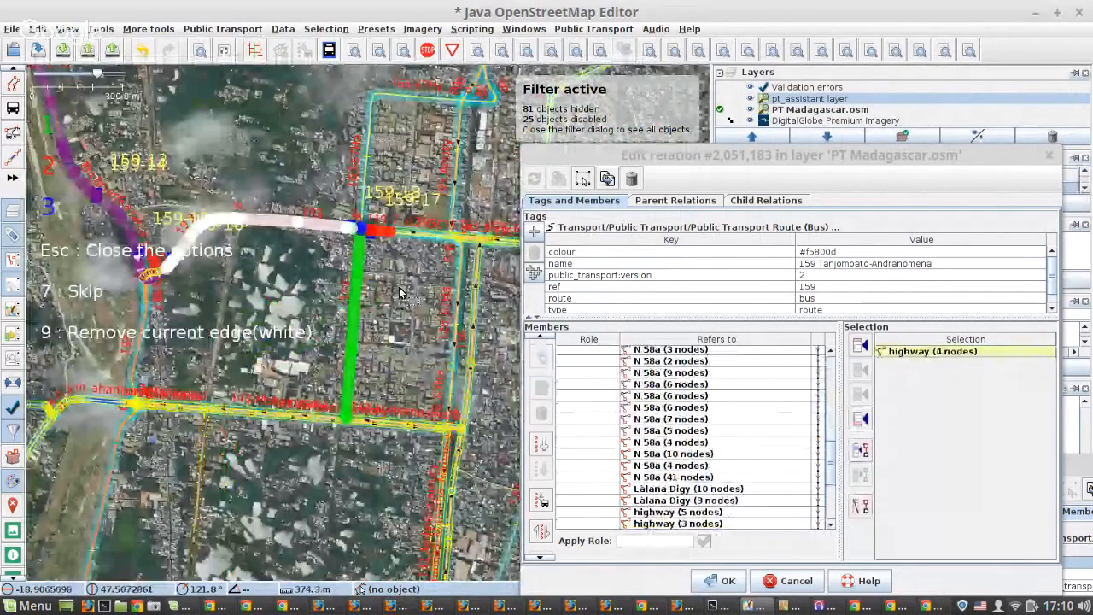
{"action": "scroll", "coordinate": [325, 305], "scroll_direction": "down", "scroll_amount": 3}
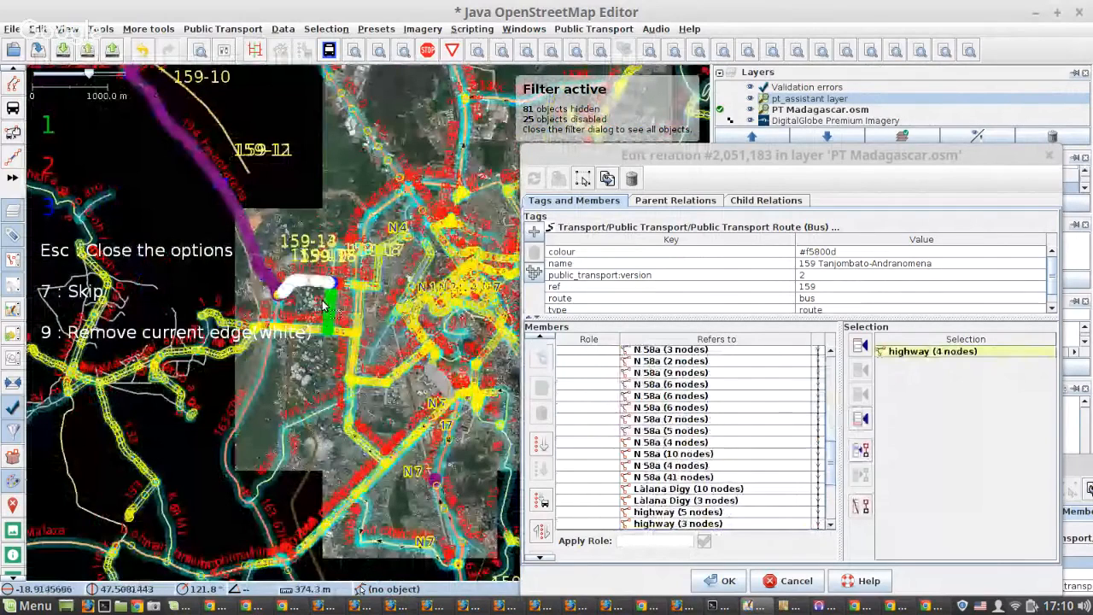
{"action": "scroll", "coordinate": [428, 382], "scroll_direction": "up", "scroll_amount": 2}
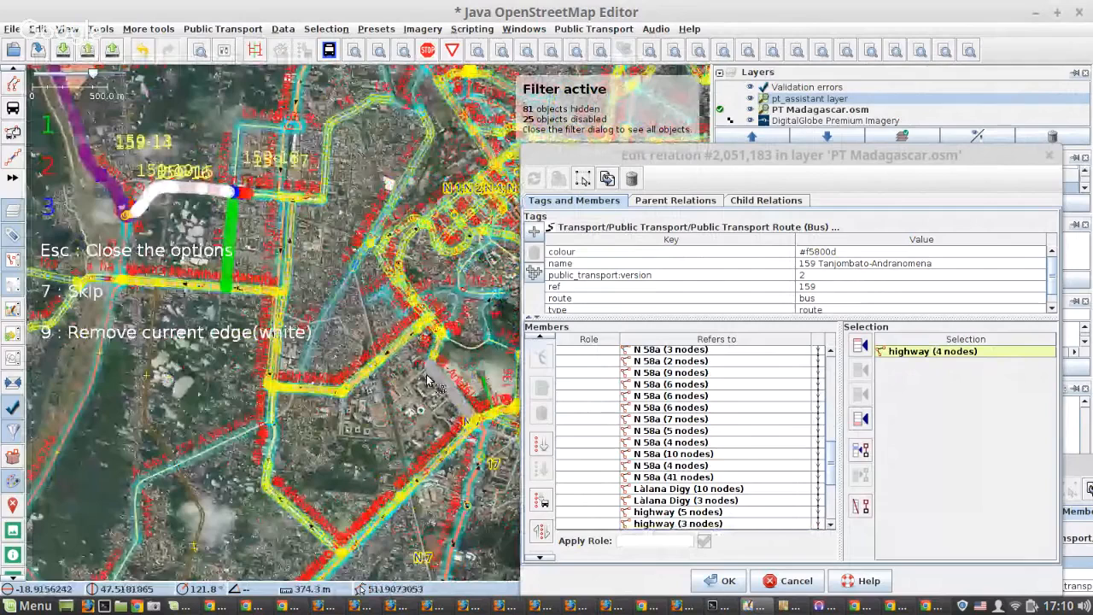
{"action": "scroll", "coordinate": [235, 200], "scroll_direction": "up", "scroll_amount": 4}
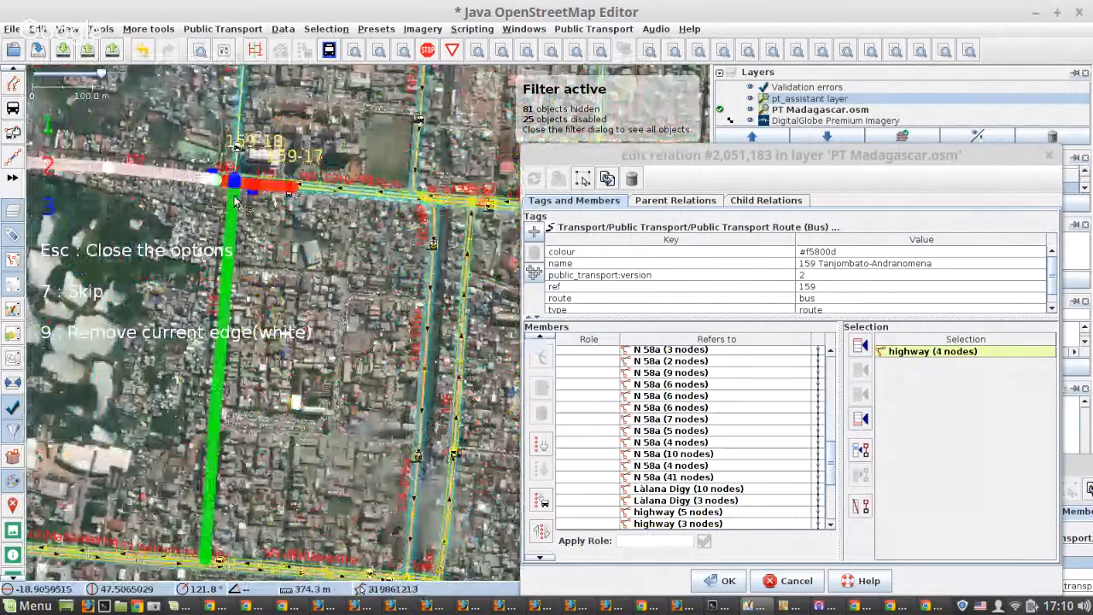
{"action": "scroll", "coordinate": [235, 201], "scroll_direction": "up", "scroll_amount": 2}
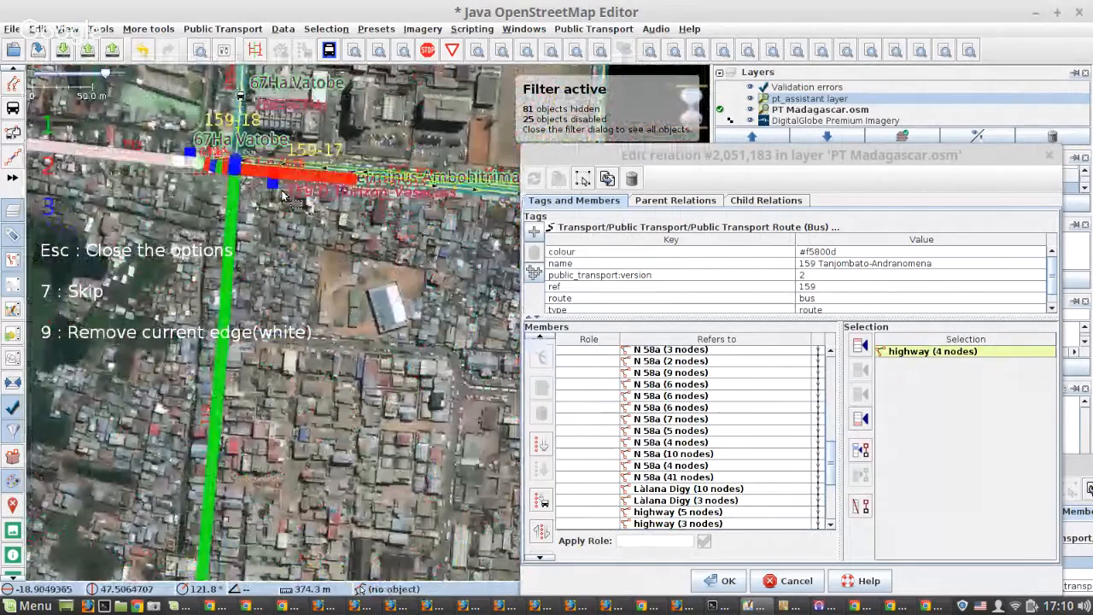
{"action": "scroll", "coordinate": [284, 196], "scroll_direction": "down", "scroll_amount": 1}
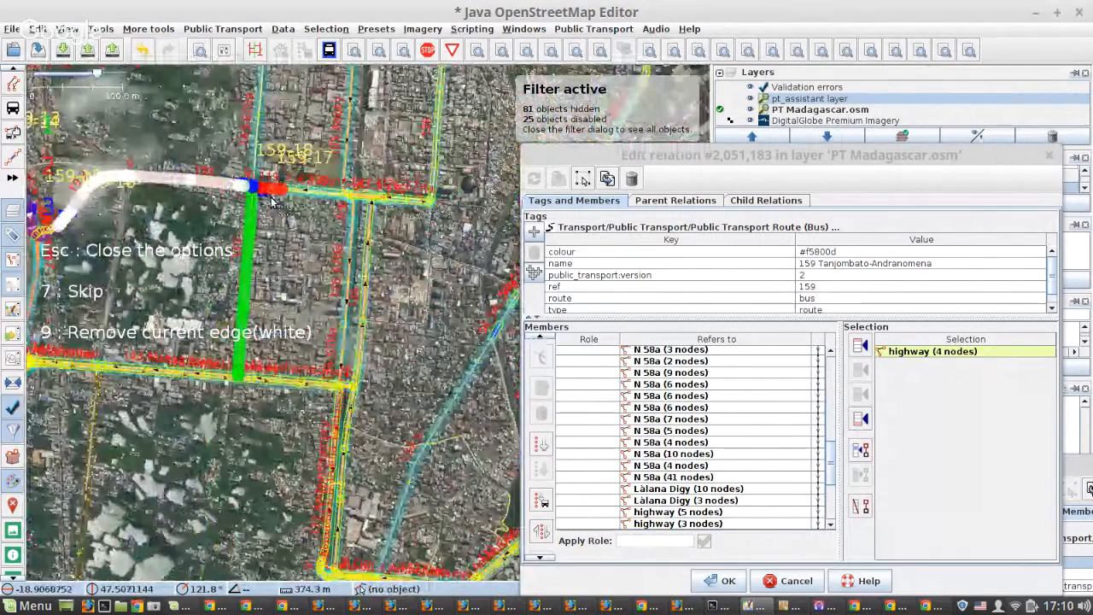
{"action": "key", "text": "2"}
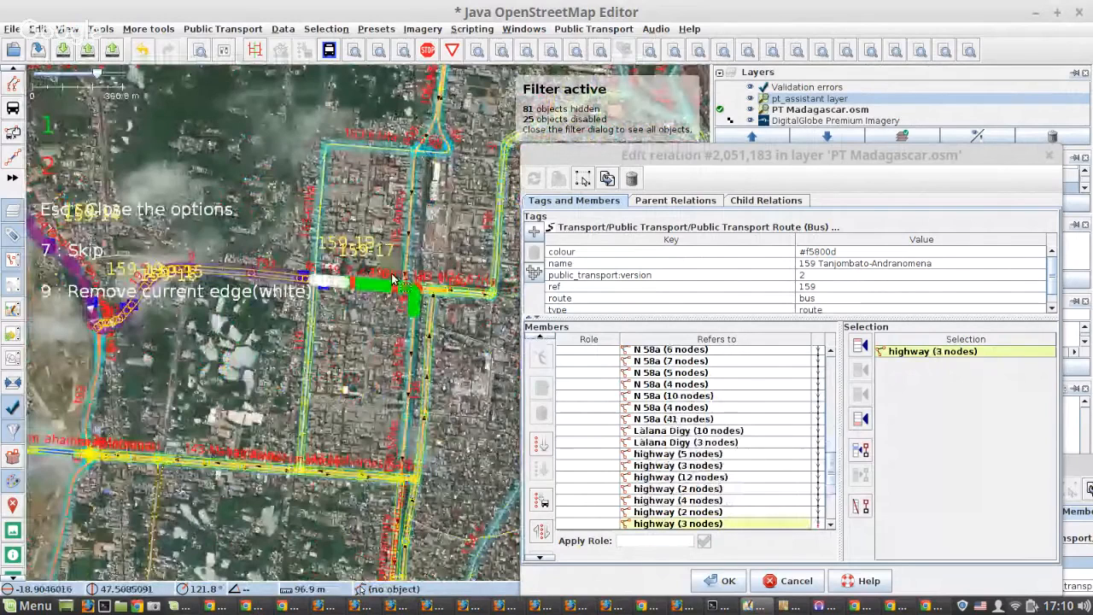
Choose option 1 after highway (3 nodes) east of 67Ha Vatobe so the route turns south.
{"action": "scroll", "coordinate": [394, 279], "scroll_direction": "down", "scroll_amount": 1}
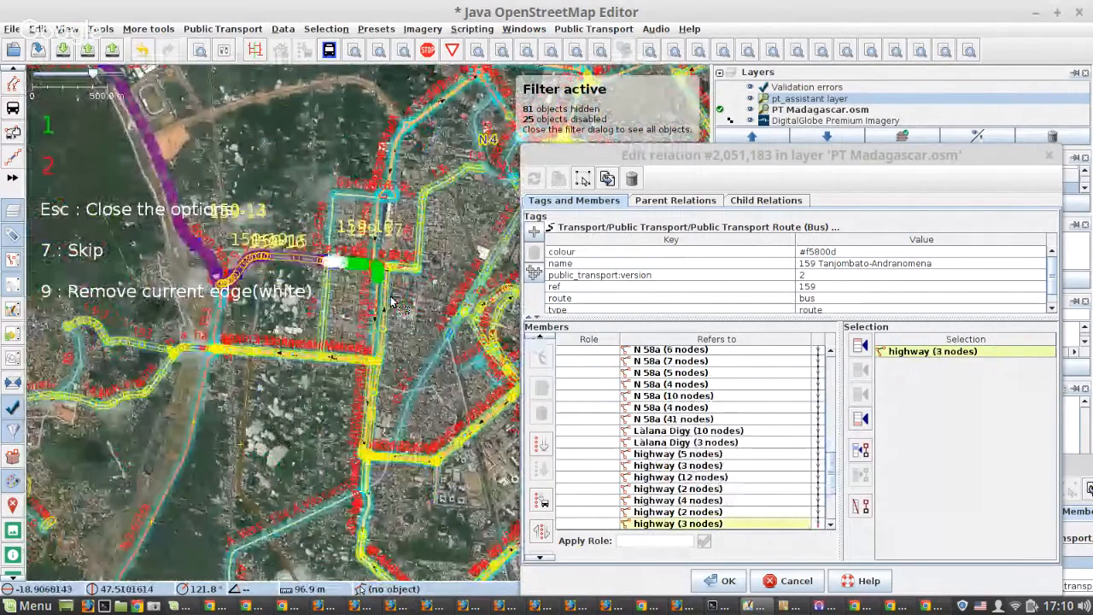
{"action": "scroll", "coordinate": [393, 303], "scroll_direction": "up", "scroll_amount": 4}
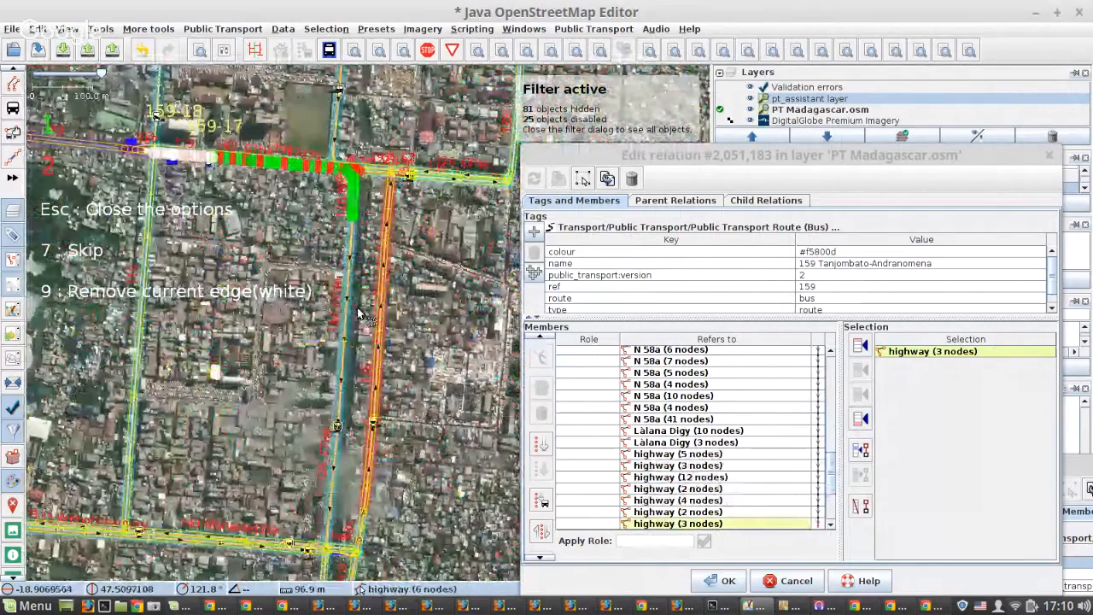
{"action": "key", "text": "1"}
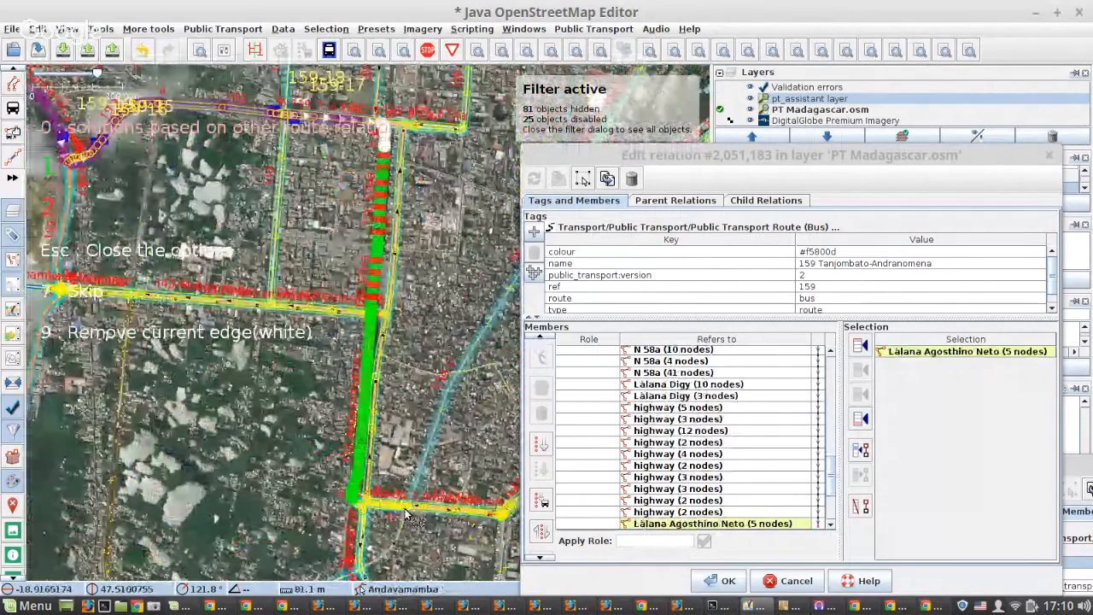
Check both proposed routes after Làlana Agosthino Neto (5 nodes) down to 67HA CENAM JIRAMA and choose option 1.
{"action": "left_click_drag", "start_coordinate": [405, 514], "coordinate": [255, 456]}
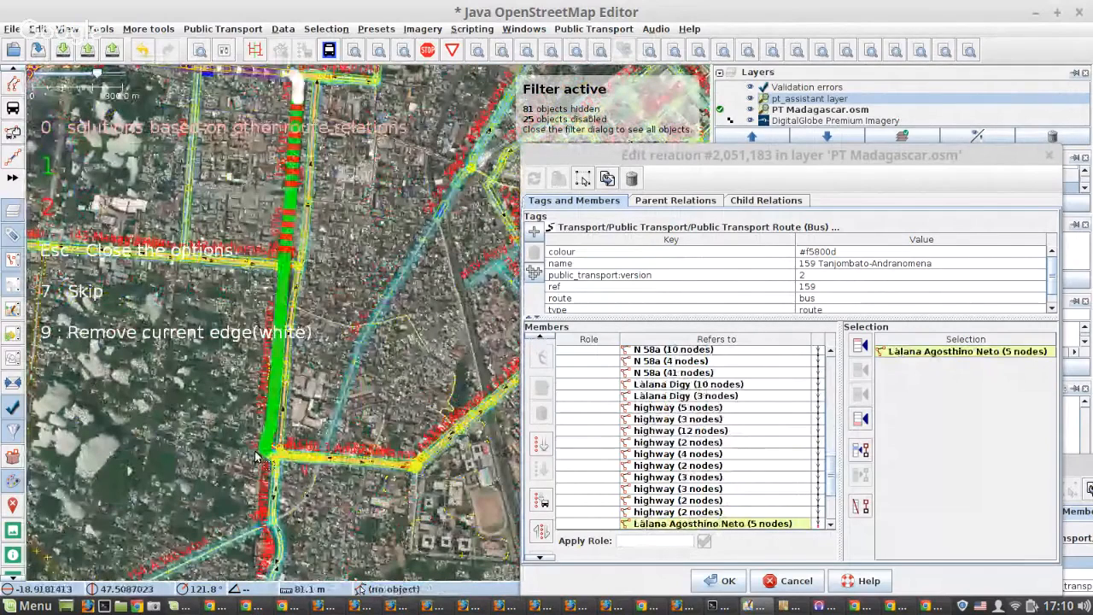
{"action": "scroll", "coordinate": [255, 456], "scroll_direction": "up", "scroll_amount": 5}
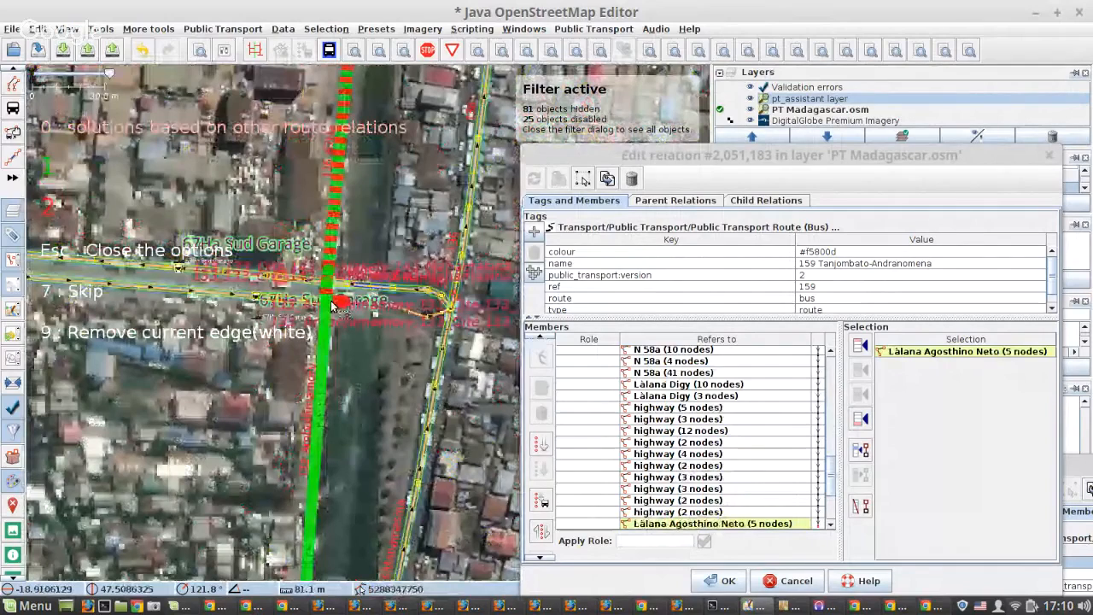
{"action": "scroll", "coordinate": [333, 305], "scroll_direction": "down", "scroll_amount": 5}
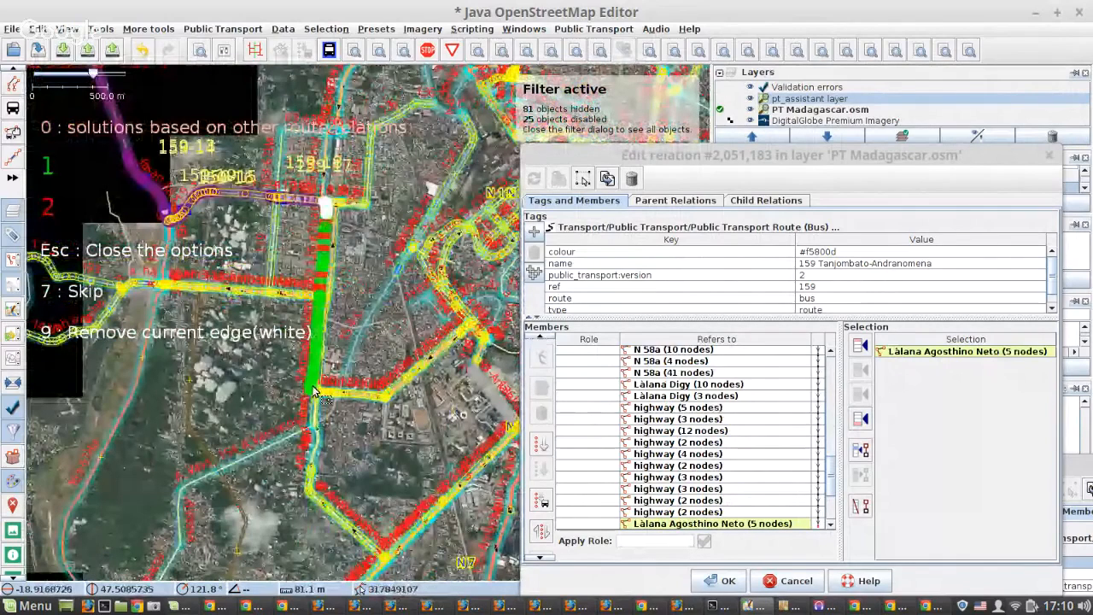
{"action": "scroll", "coordinate": [313, 392], "scroll_direction": "up", "scroll_amount": 4}
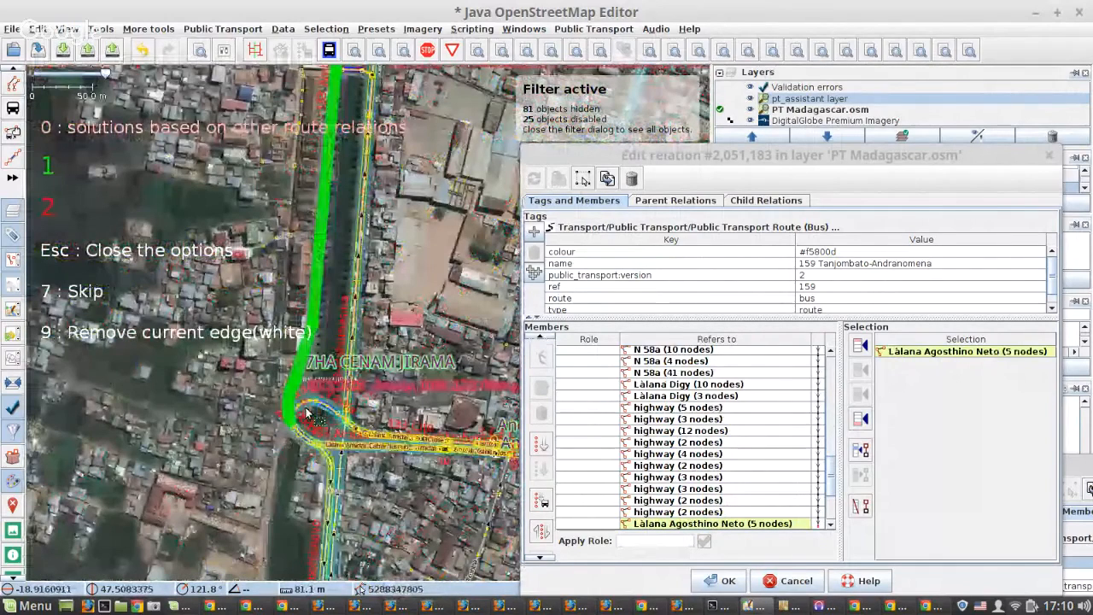
{"action": "key", "text": "1"}
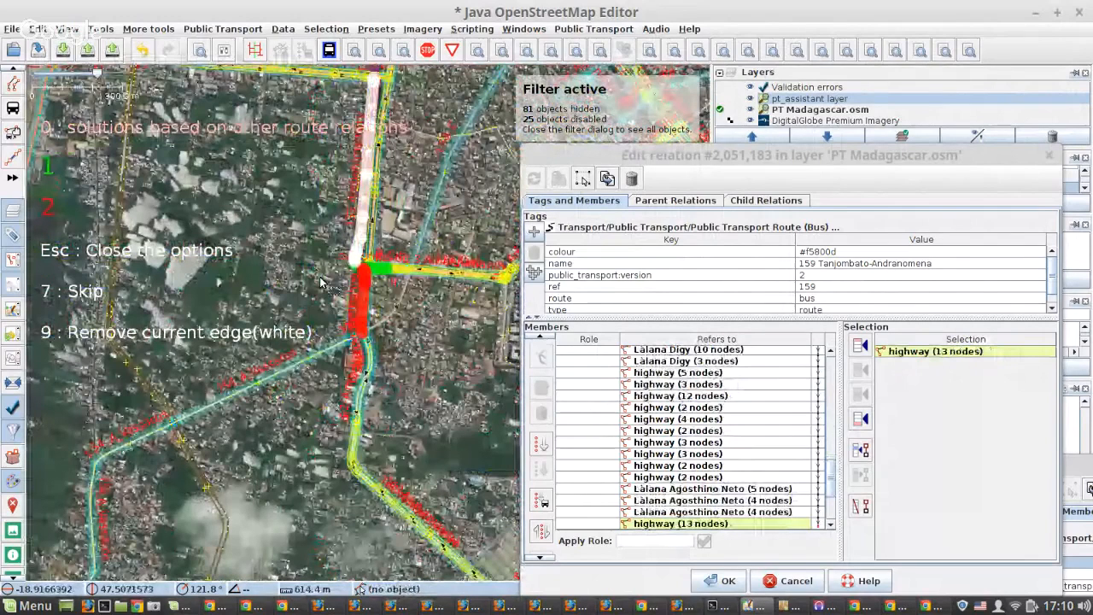
Continue eastward with option 1 after highway (13 nodes), and again at the roundabout near Ampefiloha Garazy.
{"action": "left_click_drag", "start_coordinate": [374, 271], "coordinate": [128, 312]}
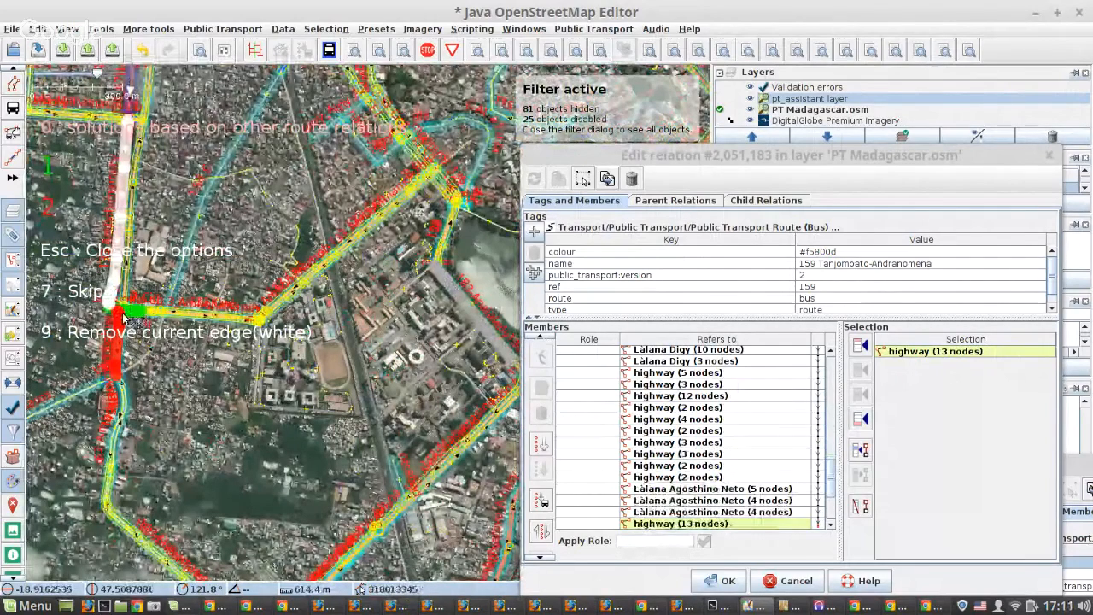
{"action": "key", "text": "1"}
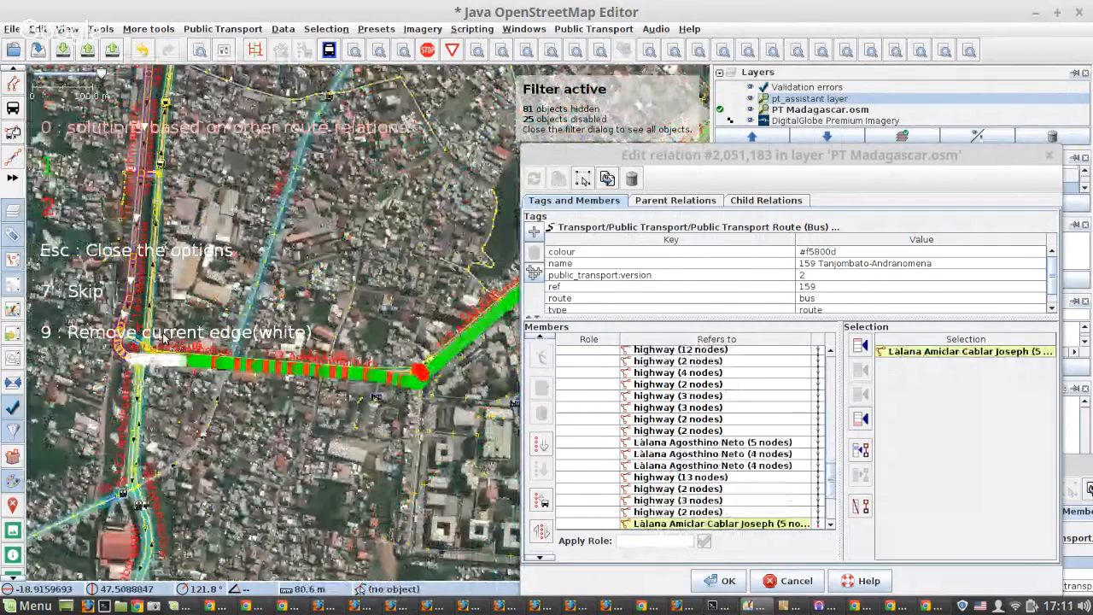
{"action": "scroll", "coordinate": [457, 362], "scroll_direction": "up", "scroll_amount": 4}
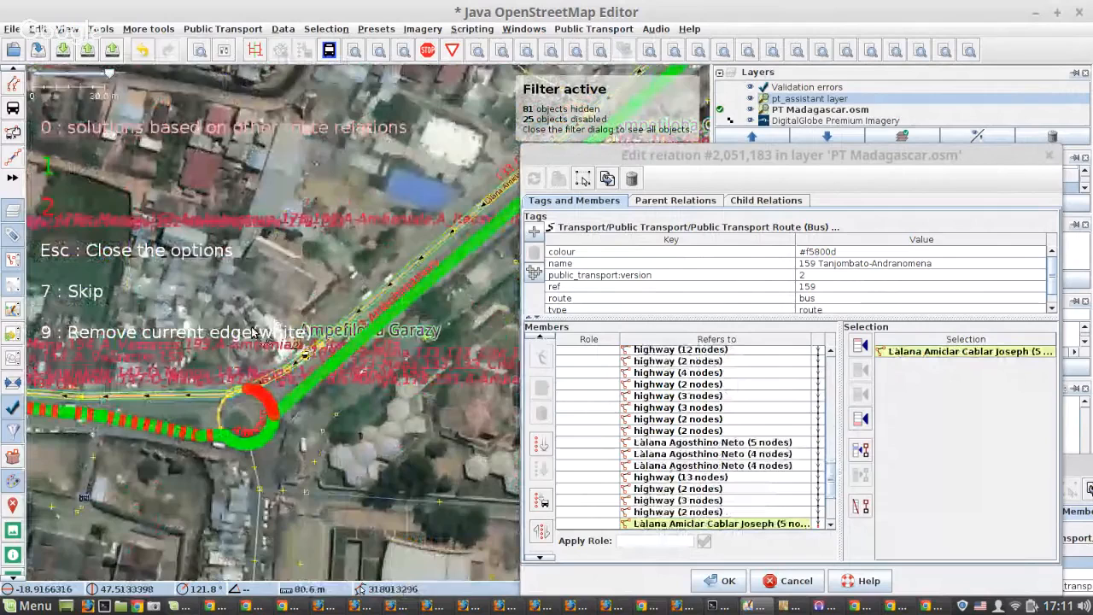
{"action": "key", "text": "1"}
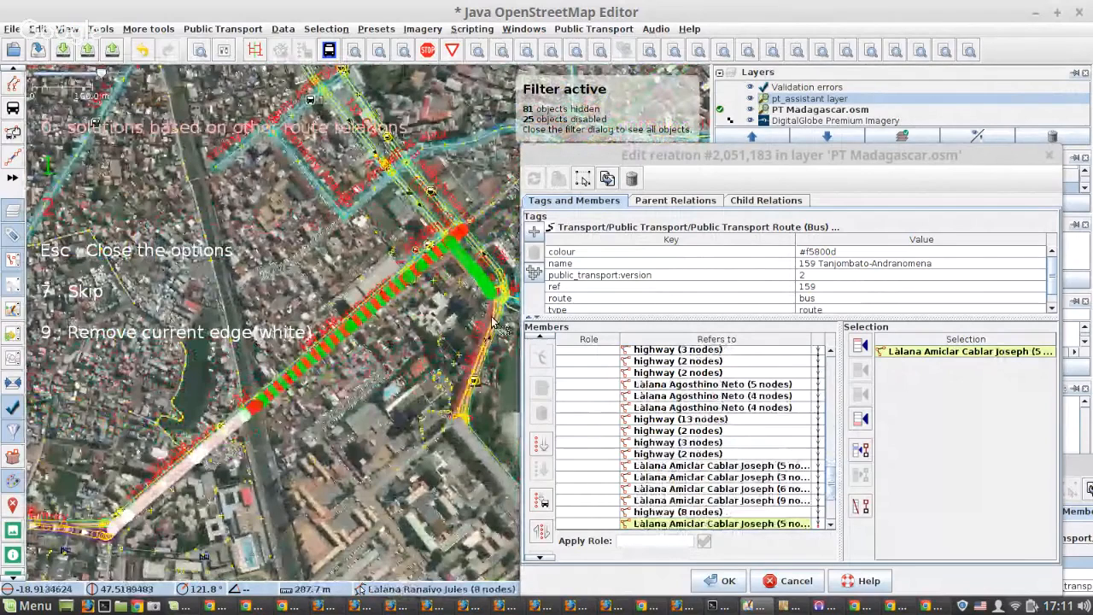
Choose option 1 near Ampefiloha Fiaro, and again around the roundabout south of Anosy Carlton to reach Làlana Ranaivo Jules.
{"action": "scroll", "coordinate": [494, 323], "scroll_direction": "up", "scroll_amount": 2}
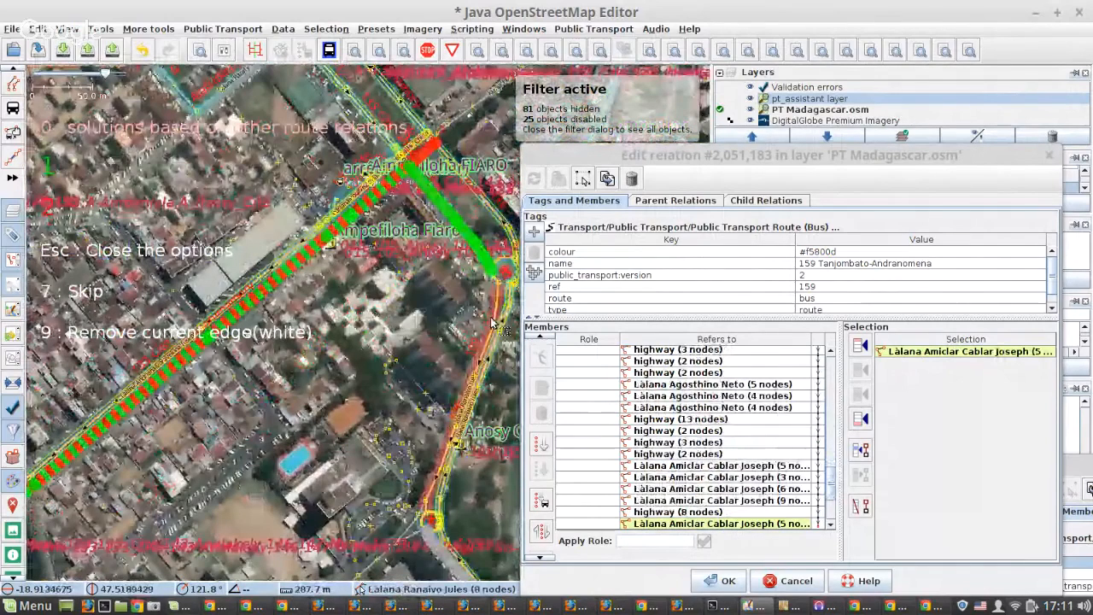
{"action": "key", "text": "1"}
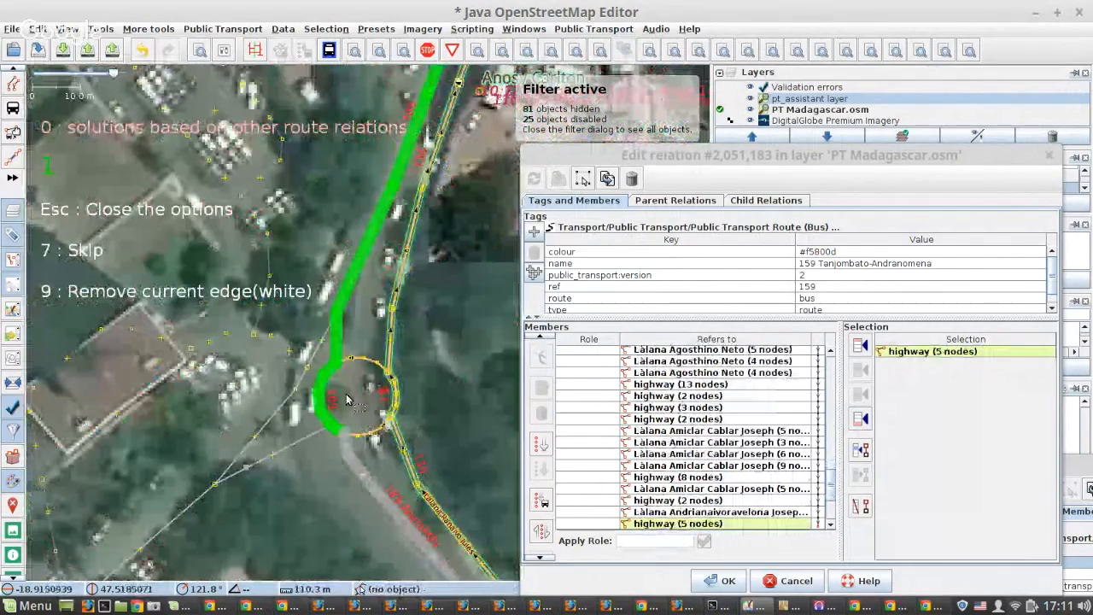
{"action": "key", "text": "1"}
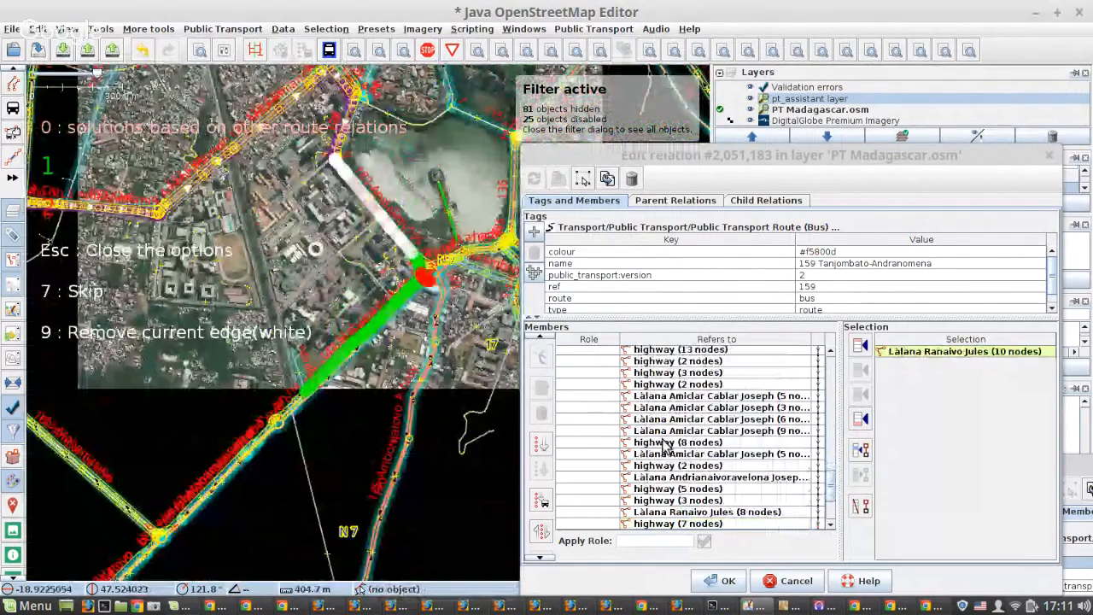
Compare the routes after Làlana Ranaivo Jules (10 nodes) and take the red one around the Anosy roundabout onto N 7.
{"action": "key", "text": "1"}
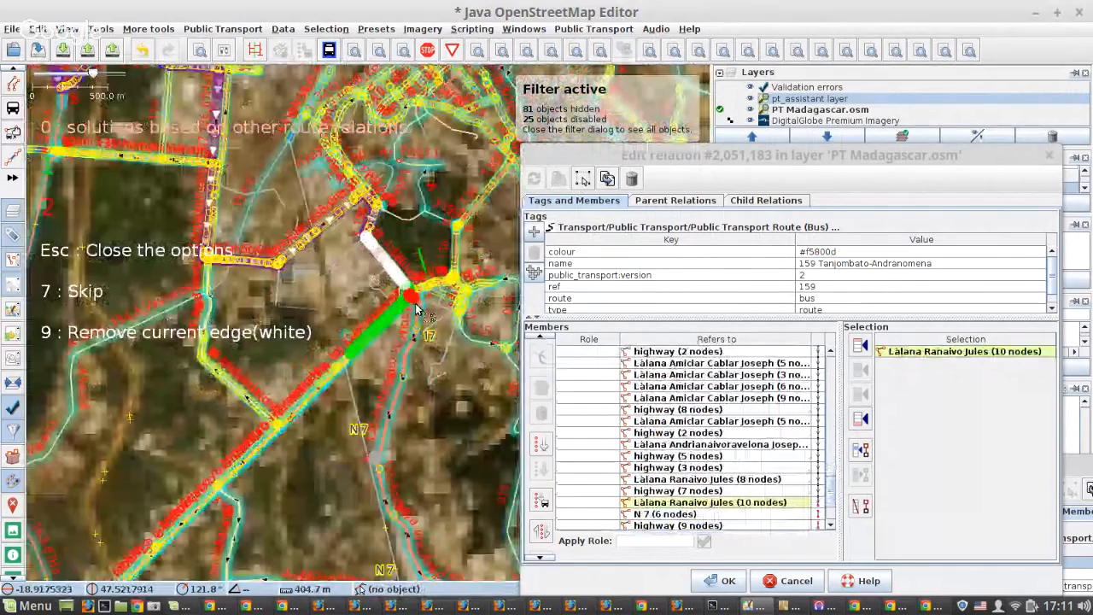
{"action": "left_click_drag", "start_coordinate": [416, 305], "coordinate": [377, 294]}
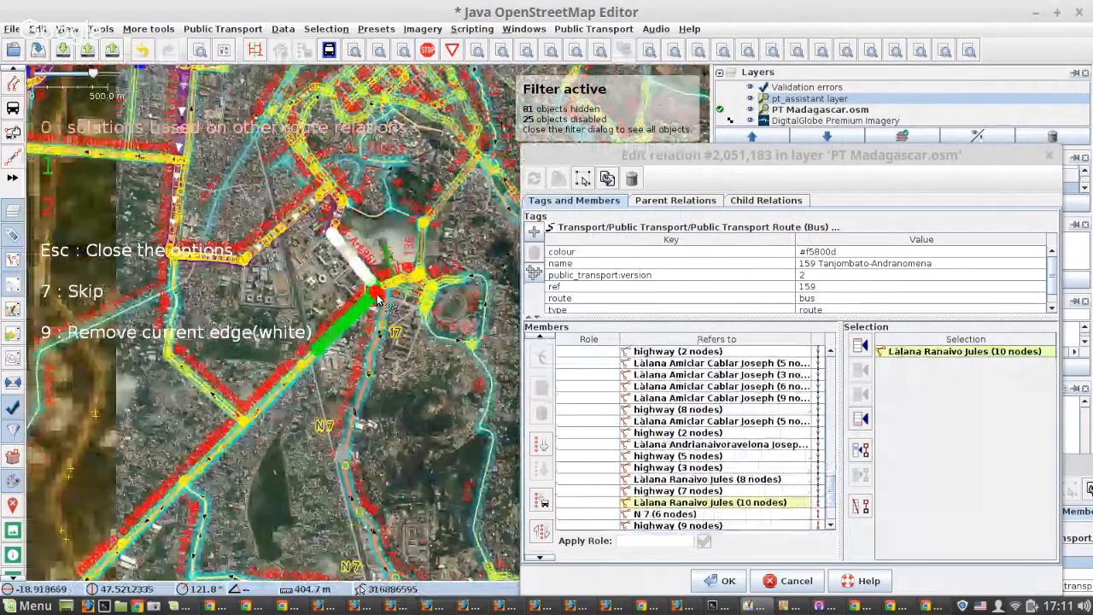
{"action": "key", "text": "7"}
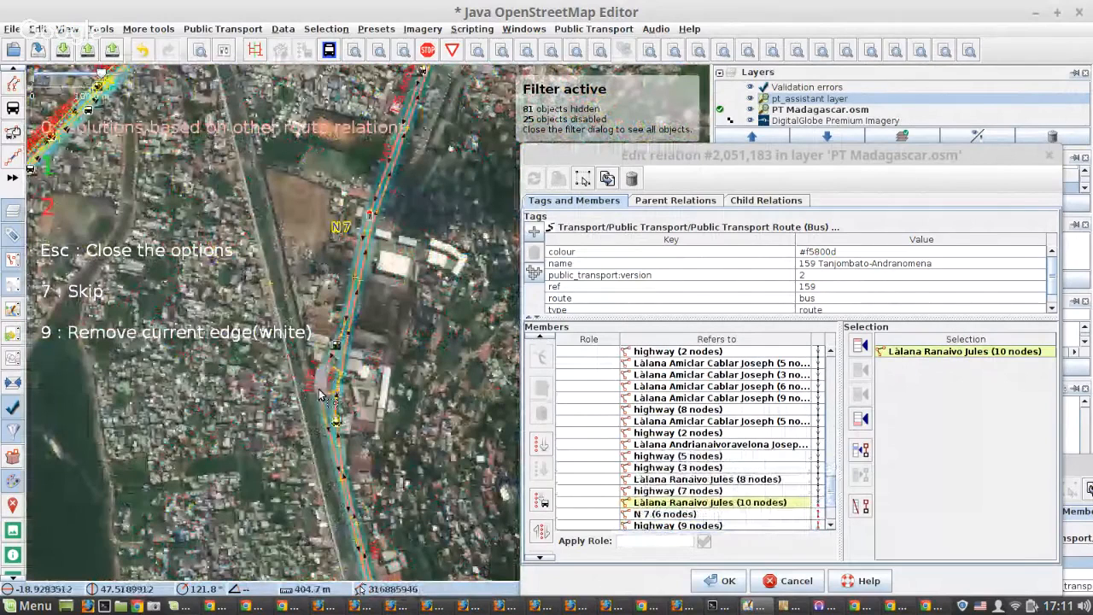
{"action": "key", "text": "7"}
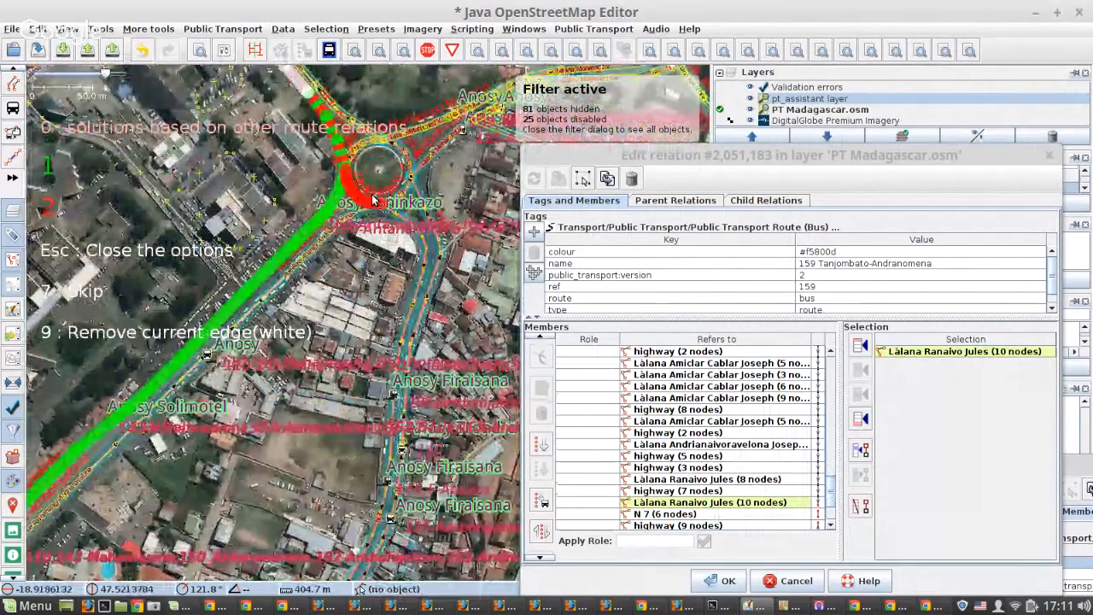
{"action": "key", "text": "1"}
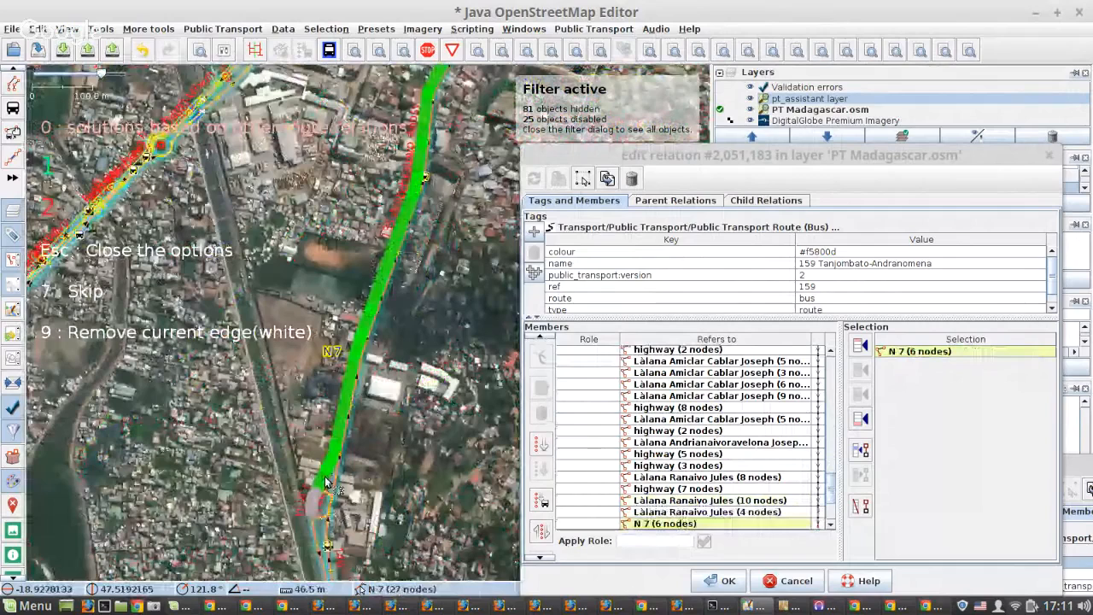
Add N 7 (27 nodes) with option 1, then check the next routes past Soanierana Descourt and continue straight along N 7.
{"action": "key", "text": "1"}
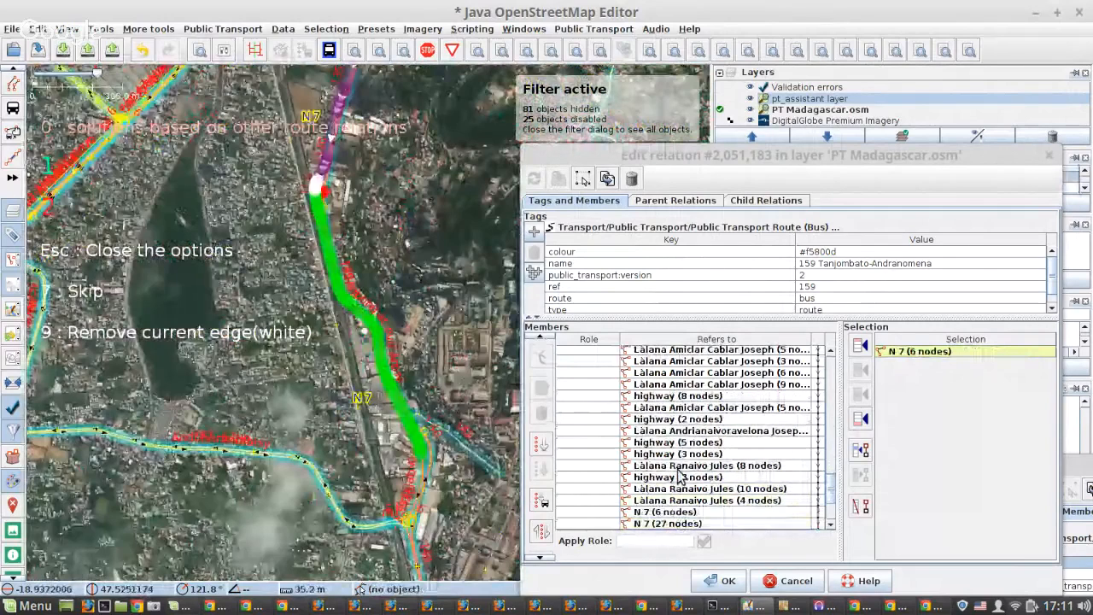
{"action": "left_click_drag", "start_coordinate": [404, 423], "coordinate": [397, 425]}
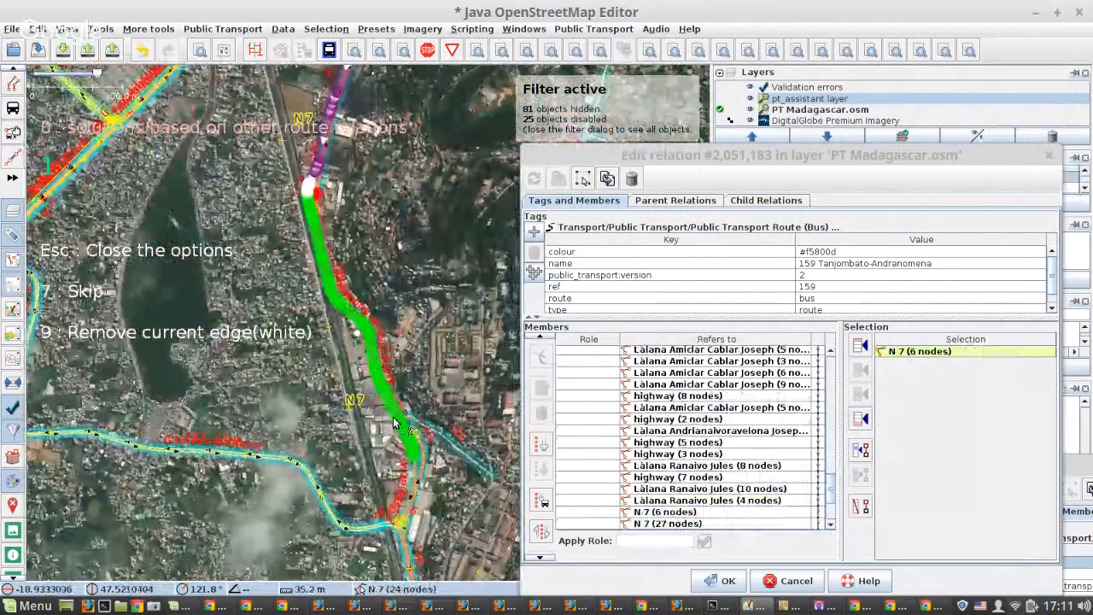
{"action": "scroll", "coordinate": [397, 425], "scroll_direction": "up", "scroll_amount": 3}
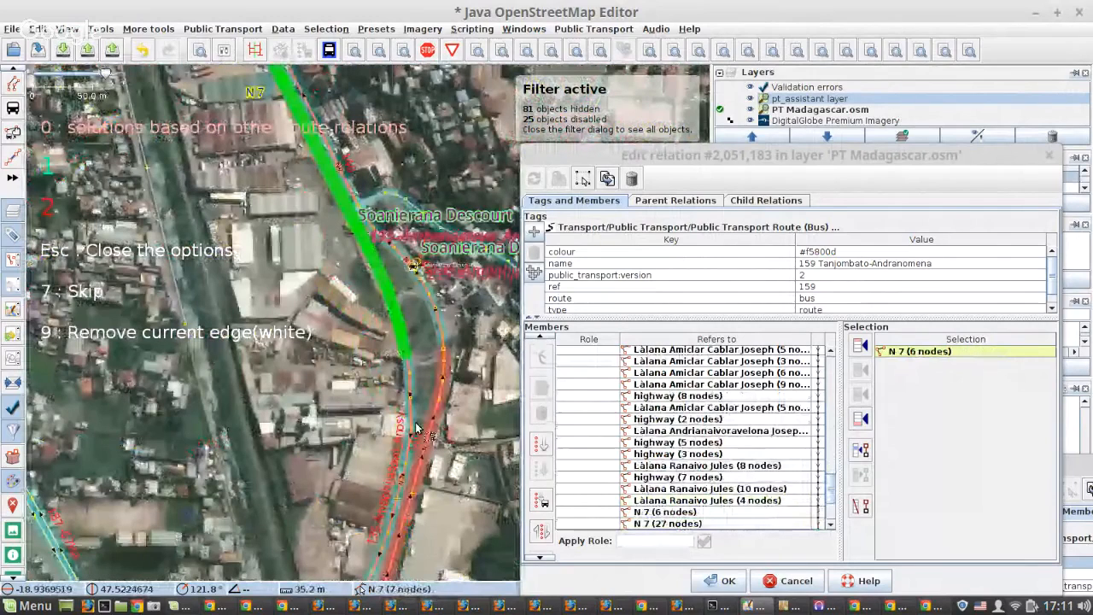
{"action": "scroll", "coordinate": [416, 427], "scroll_direction": "down", "scroll_amount": 3}
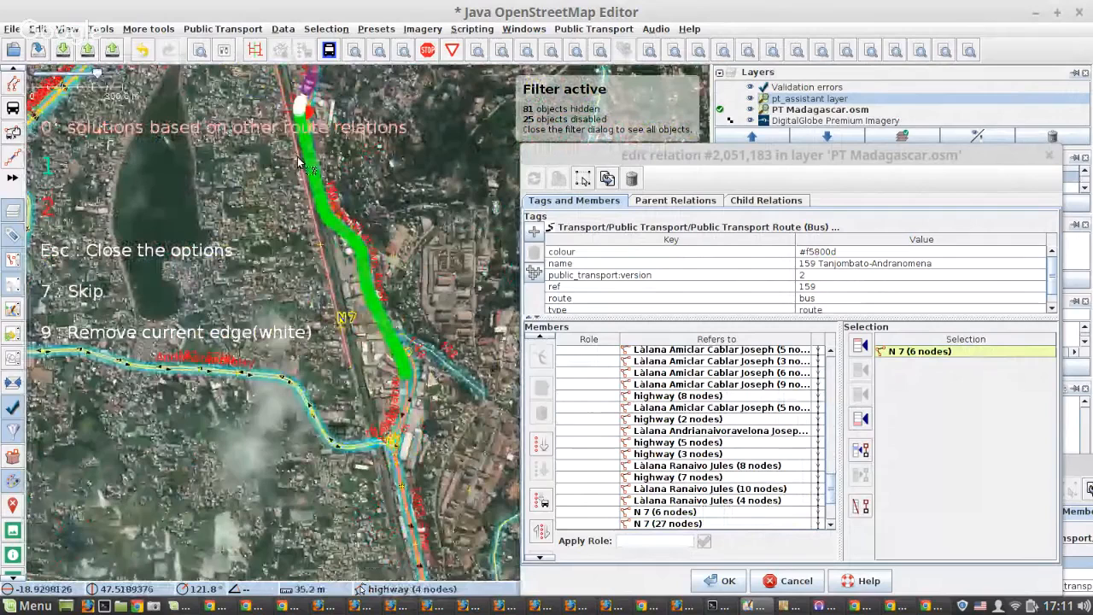
{"action": "left_click_drag", "start_coordinate": [319, 234], "coordinate": [374, 421]}
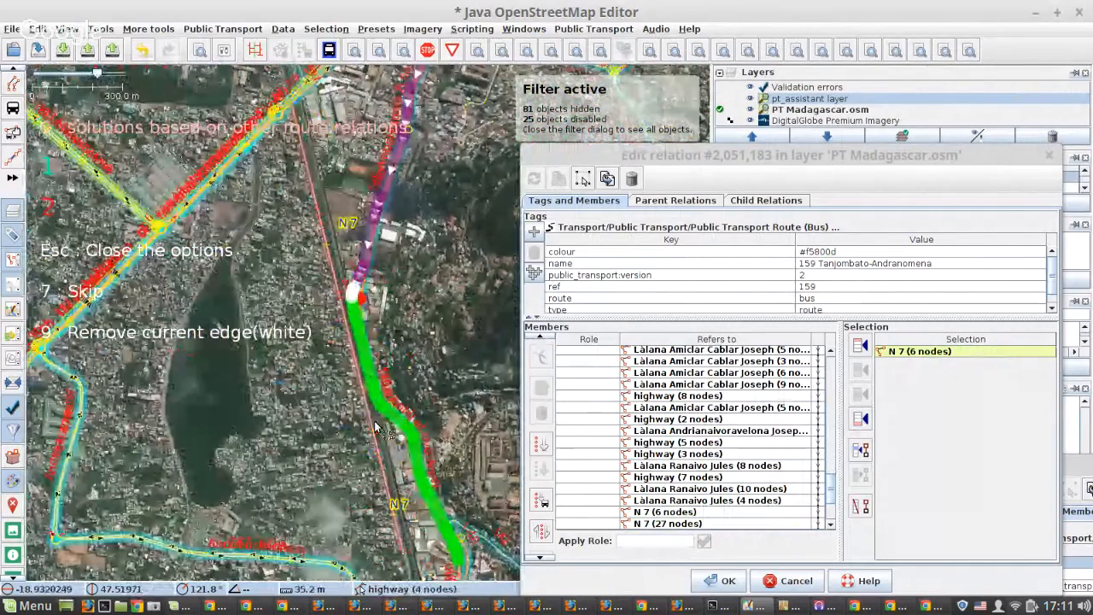
{"action": "scroll", "coordinate": [374, 421], "scroll_direction": "up", "scroll_amount": 3}
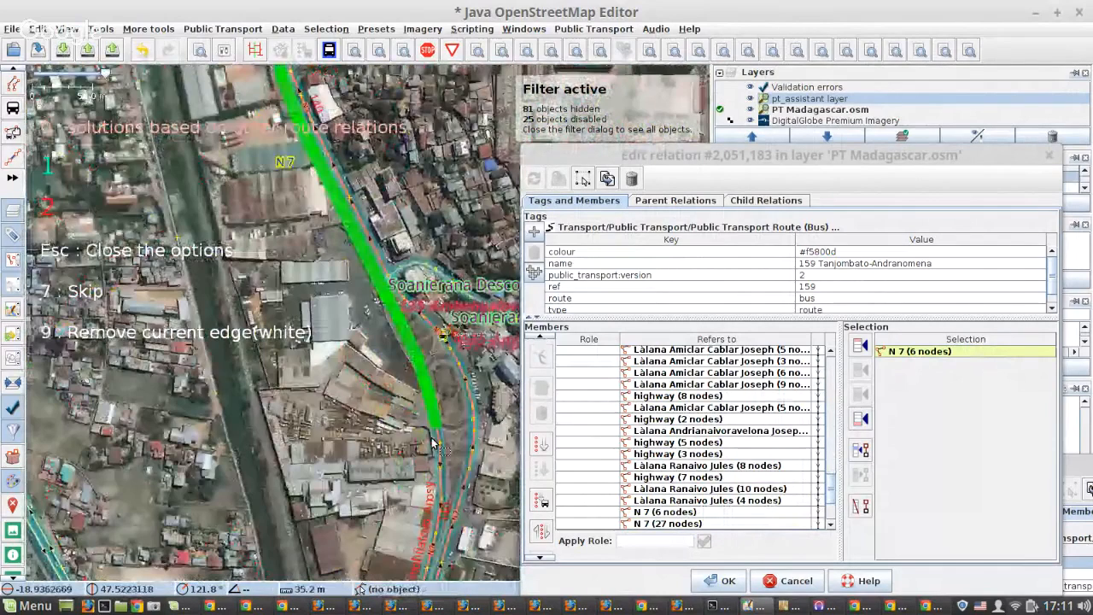
{"action": "scroll", "coordinate": [440, 420], "scroll_direction": "up", "scroll_amount": 3}
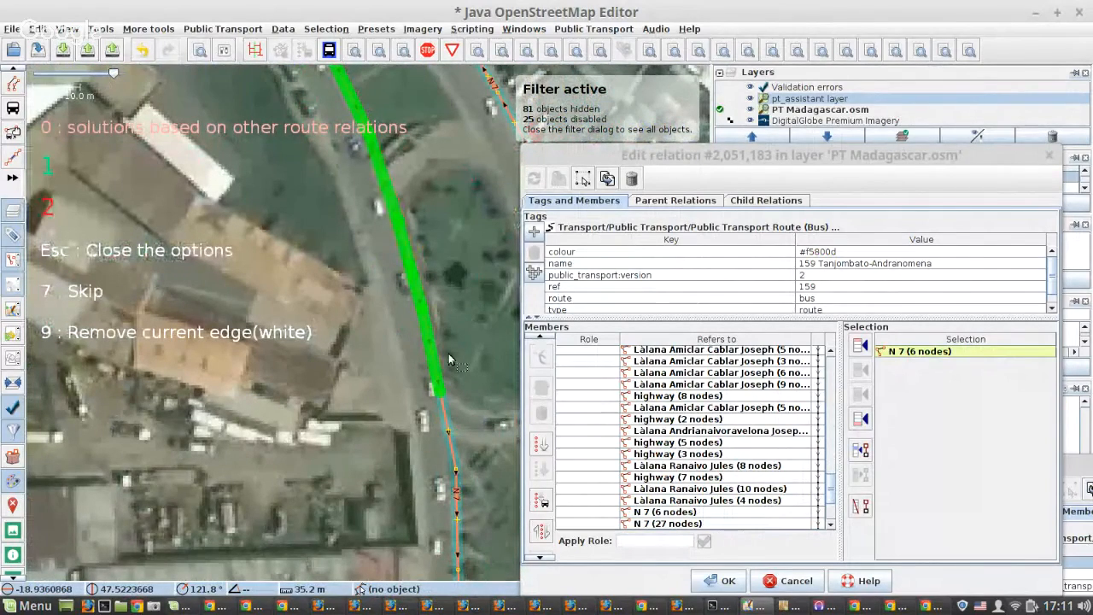
{"action": "scroll", "coordinate": [448, 352], "scroll_direction": "down", "scroll_amount": 3}
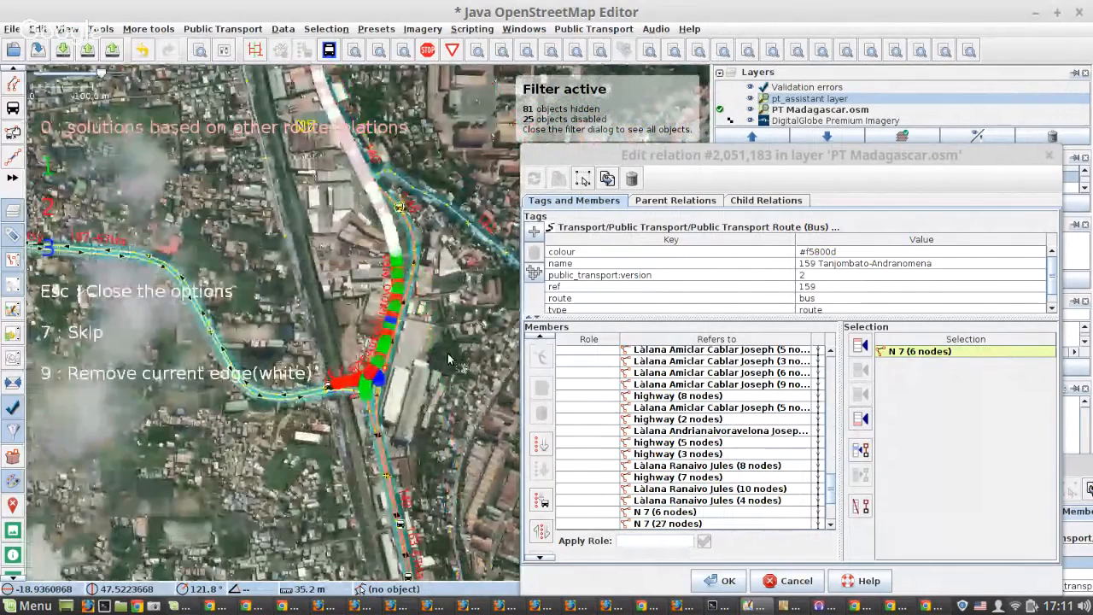
Choose option 1 at the three-way junction after N 7 (24 nodes) and after highway (5 nodes) towards Ankadimbahoaka.
{"action": "key", "text": "1"}
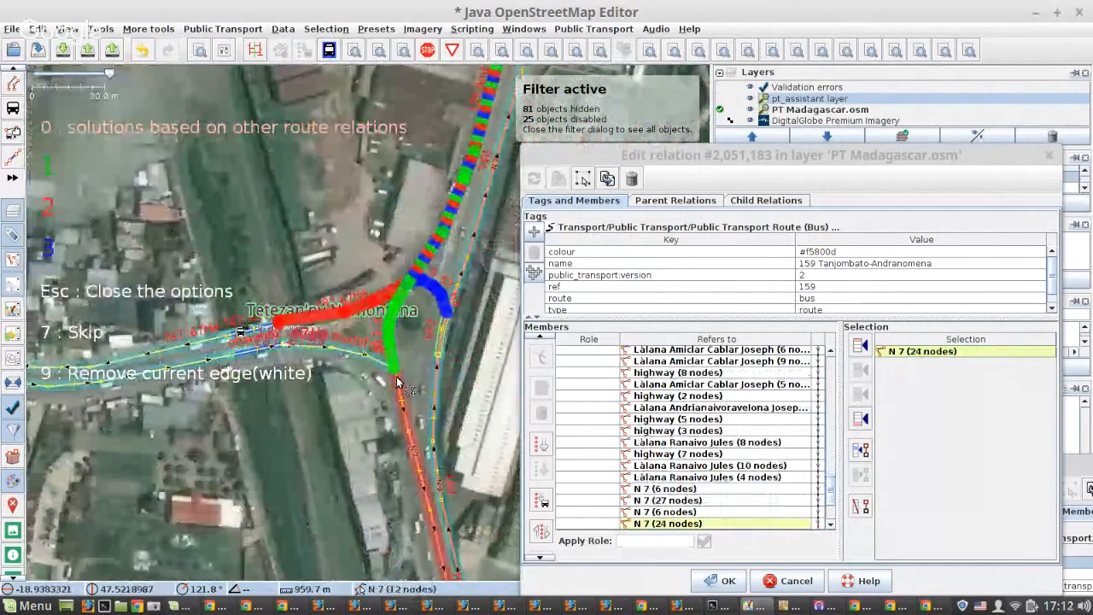
{"action": "key", "text": "1"}
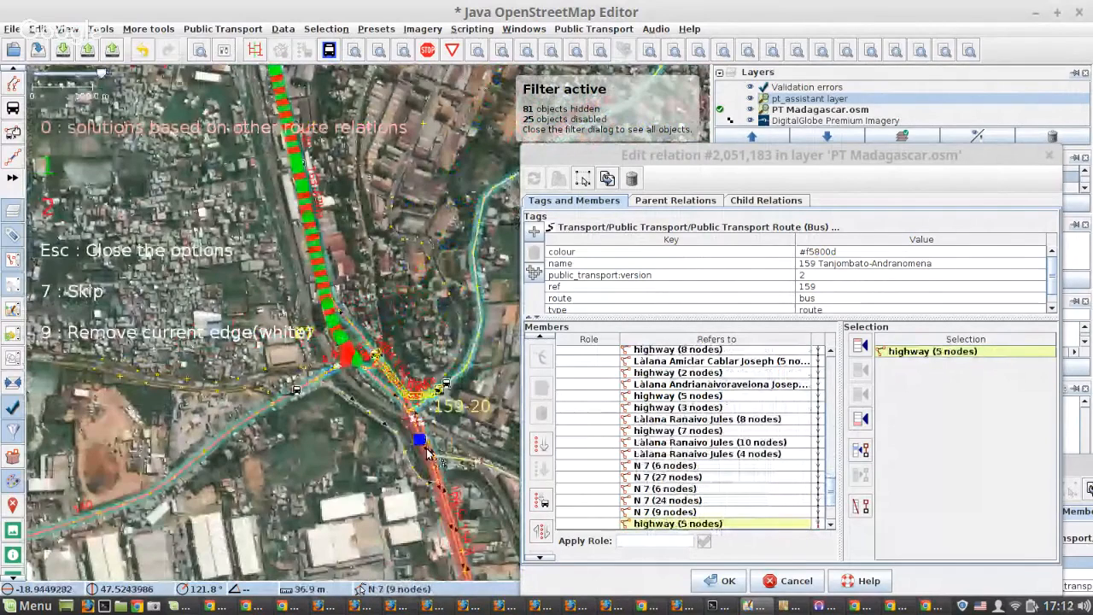
{"action": "scroll", "coordinate": [420, 442], "scroll_direction": "up", "scroll_amount": 2}
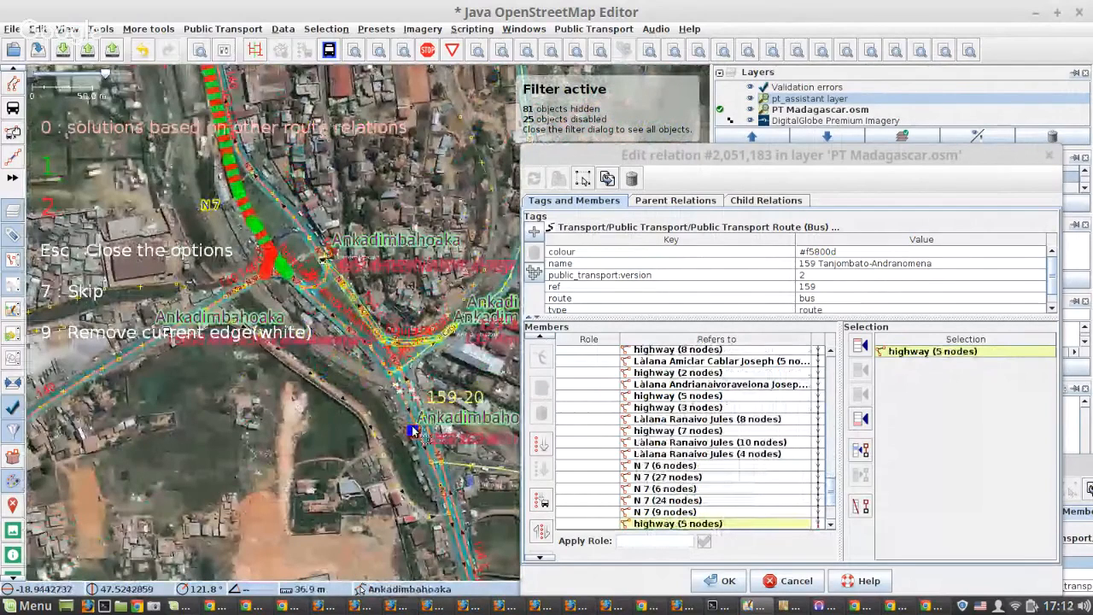
{"action": "key", "text": "1"}
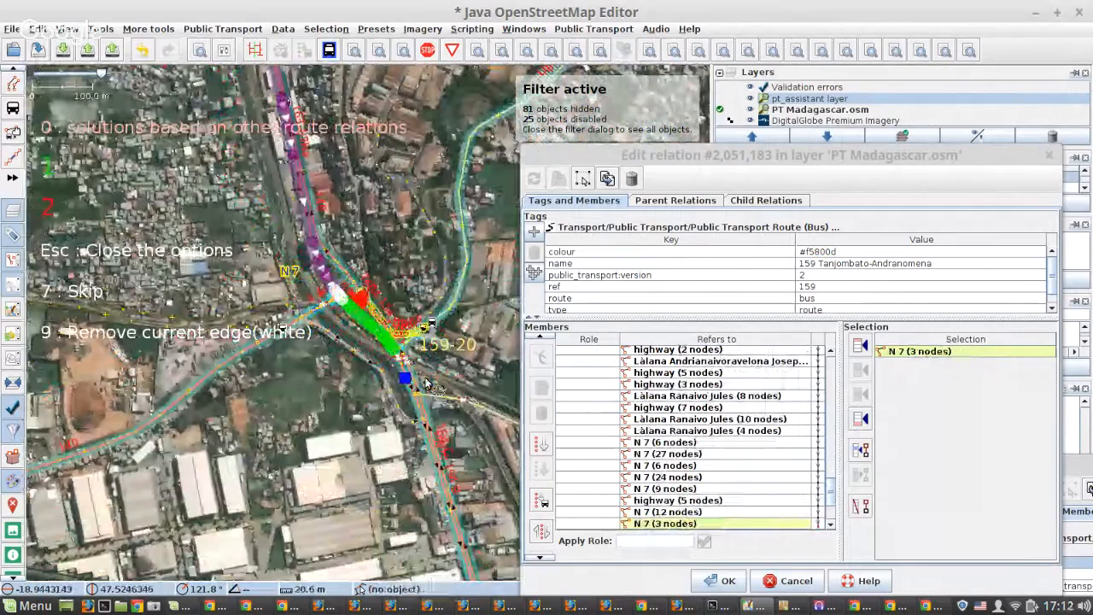
Choose option 1 at each junction south along N 7: after N 7 (3 nodes), N 7 (5 nodes) and N 7 (9 nodes).
{"action": "scroll", "coordinate": [393, 381], "scroll_direction": "up", "scroll_amount": 2}
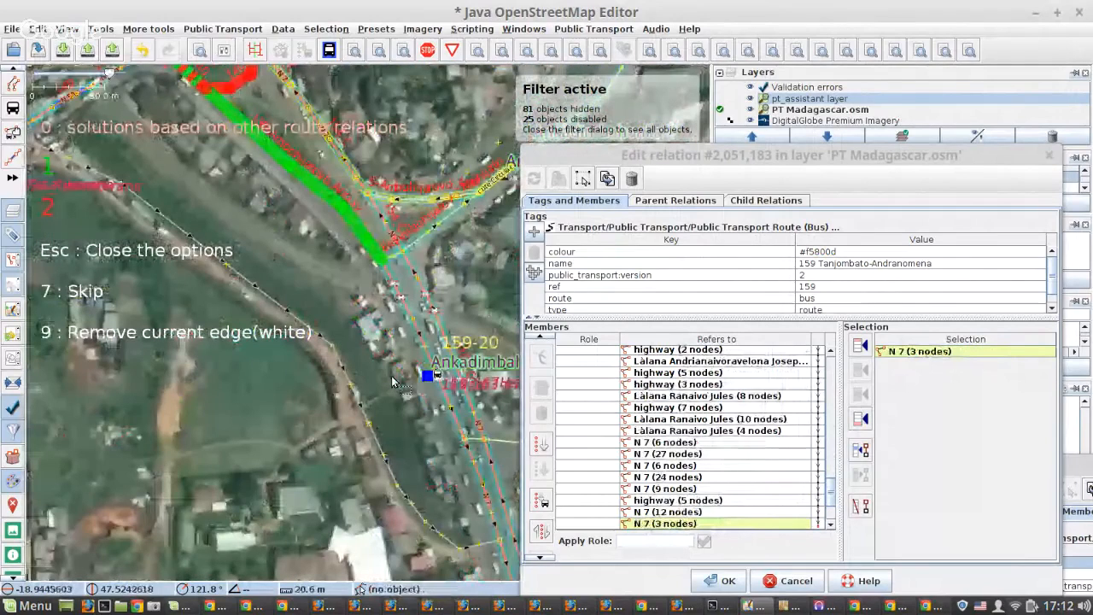
{"action": "key", "text": "1"}
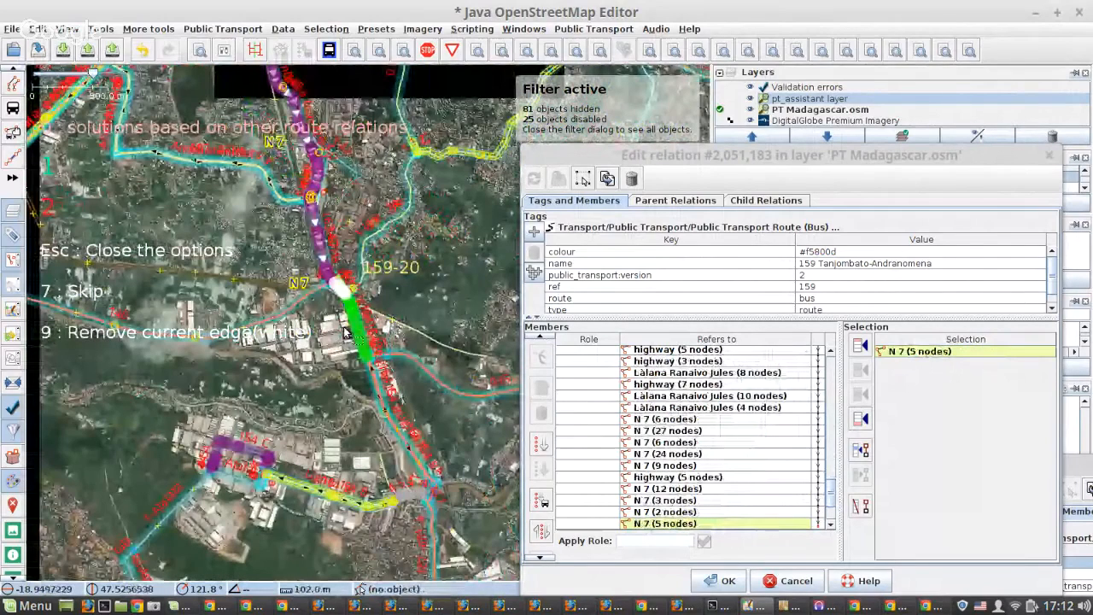
{"action": "scroll", "coordinate": [426, 495], "scroll_direction": "up", "scroll_amount": 4}
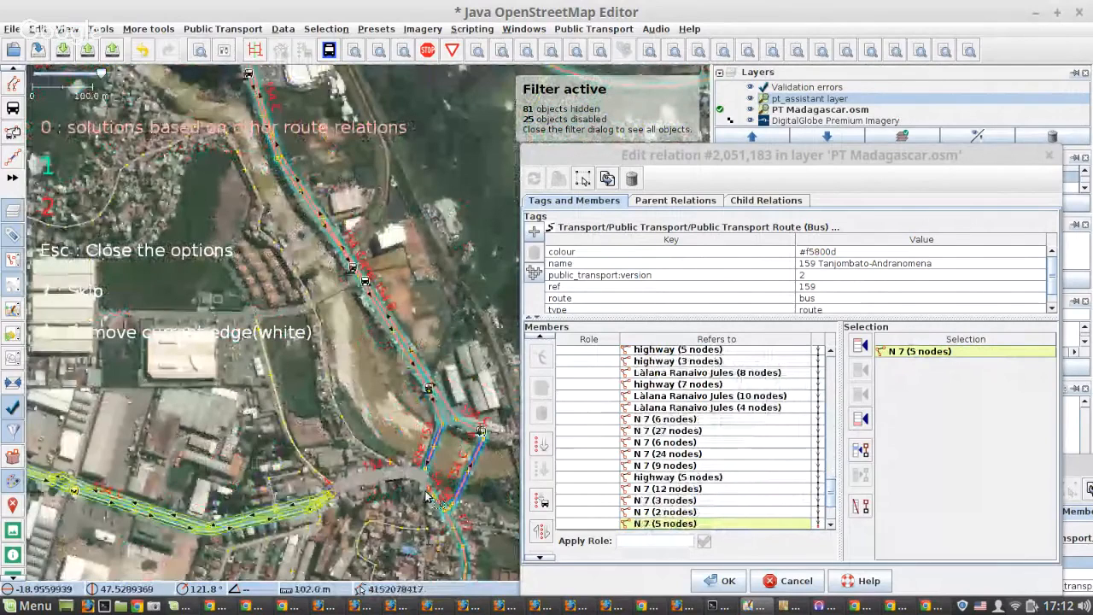
{"action": "key", "text": "1"}
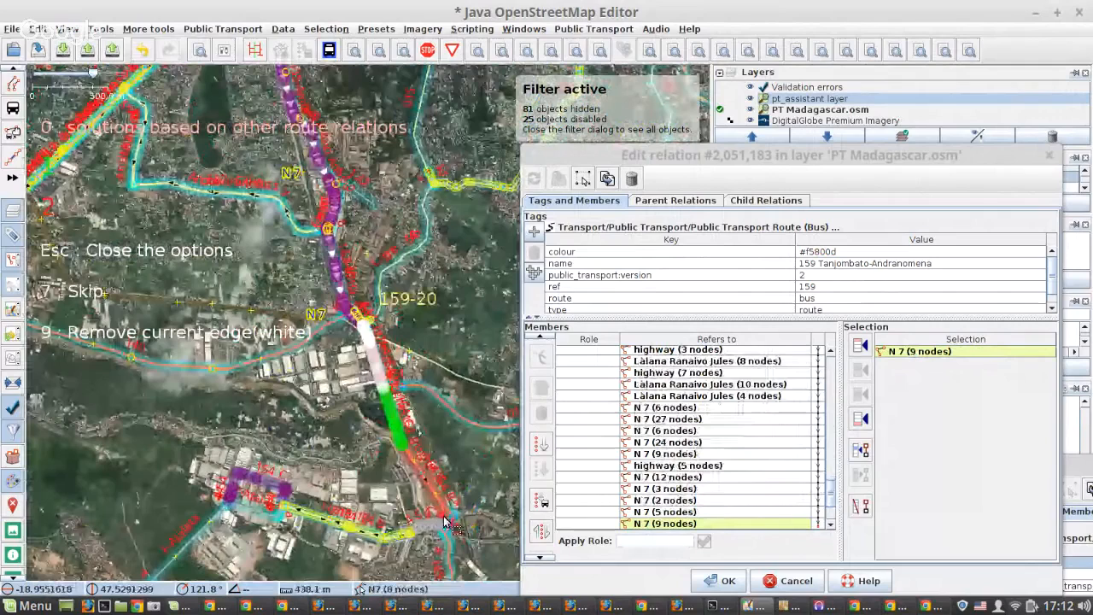
{"action": "key", "text": "1"}
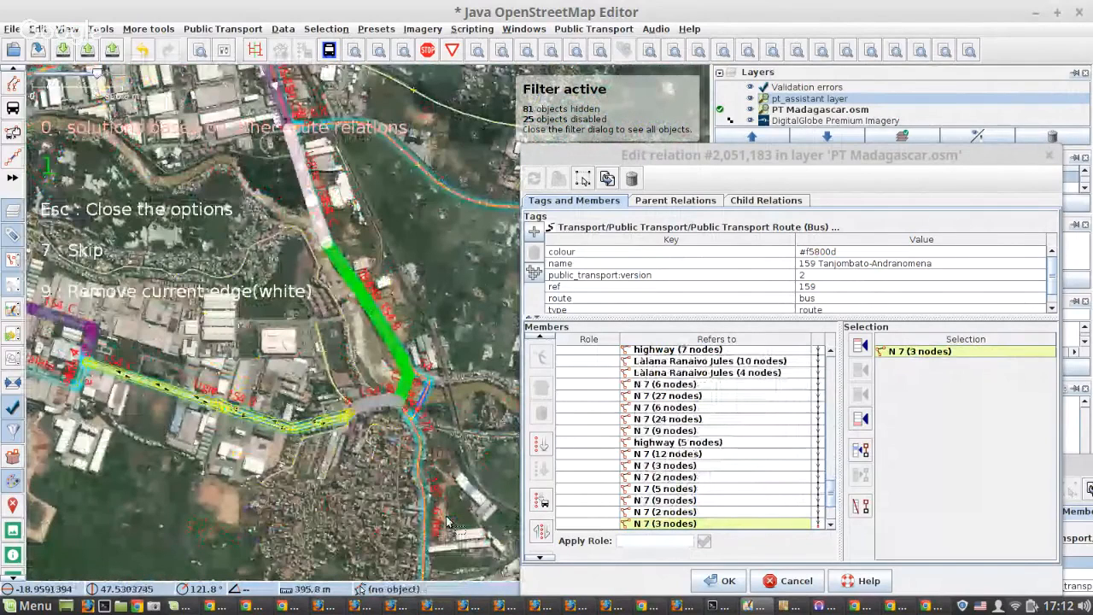
Take option 1 over the Tanjombato bridge, and again at the roundabout near Tanjombato hazovato to continue towards the terminus.
{"action": "scroll", "coordinate": [397, 385], "scroll_direction": "up", "scroll_amount": 3}
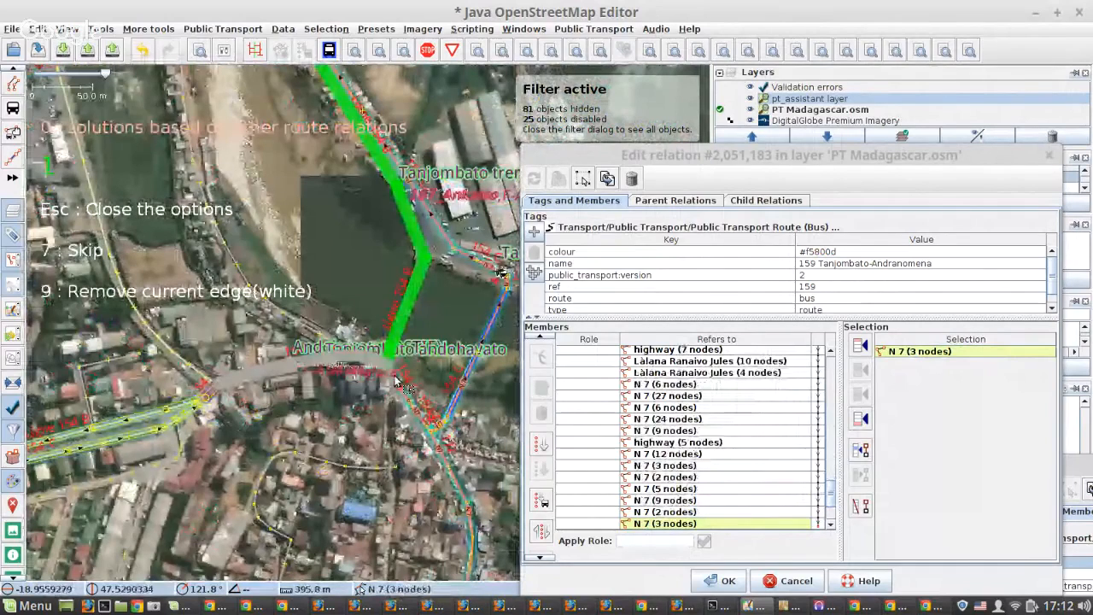
{"action": "key", "text": "1"}
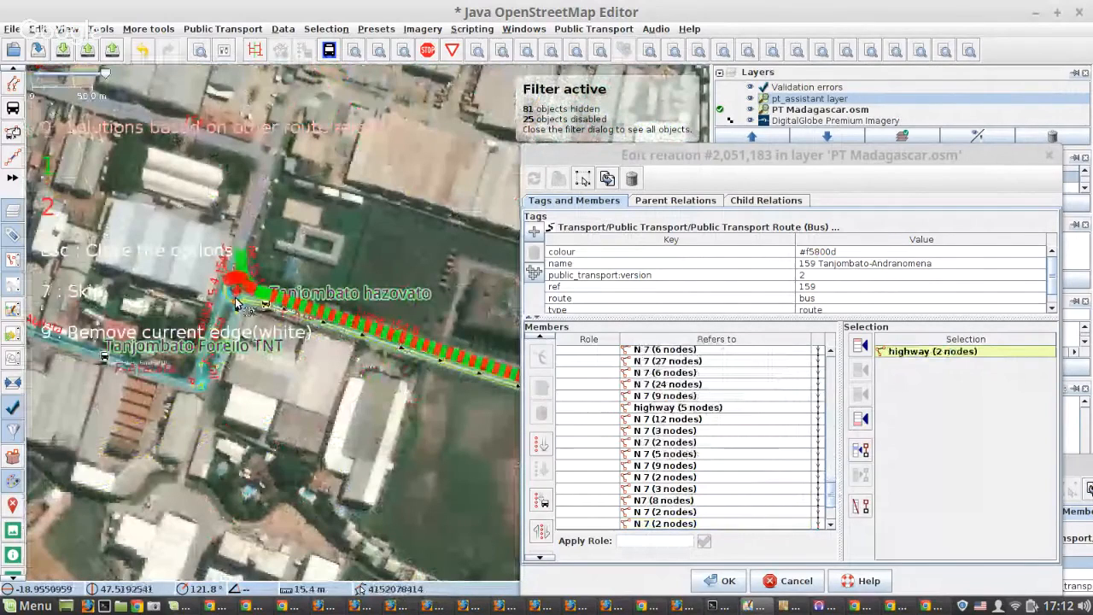
{"action": "scroll", "coordinate": [236, 303], "scroll_direction": "up", "scroll_amount": 2}
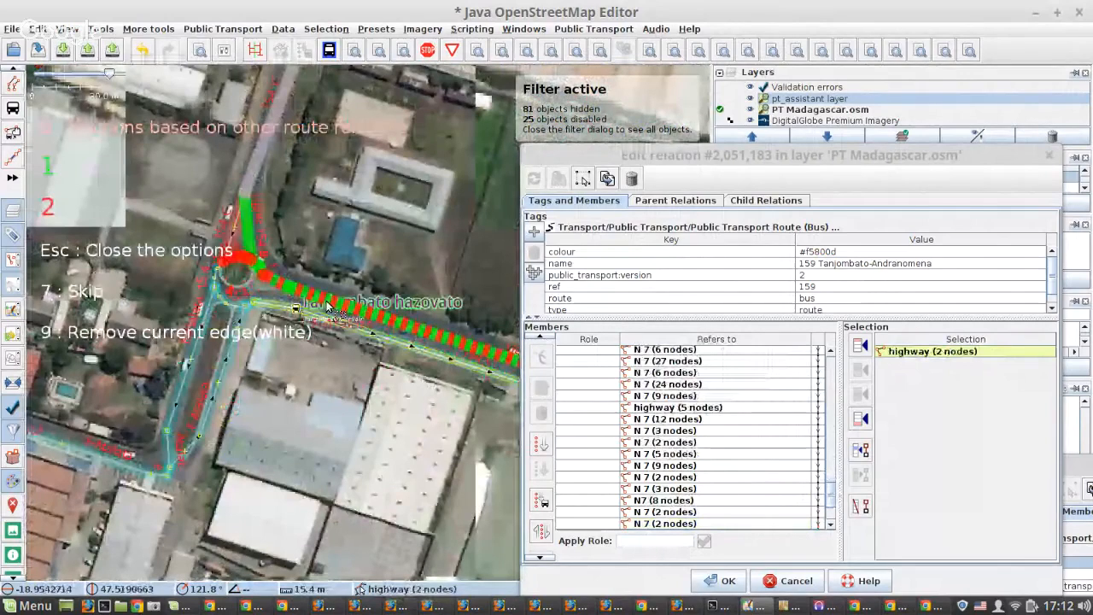
{"action": "key", "text": "1"}
{"action": "scroll", "coordinate": [363, 301], "scroll_direction": "down", "scroll_amount": 4}
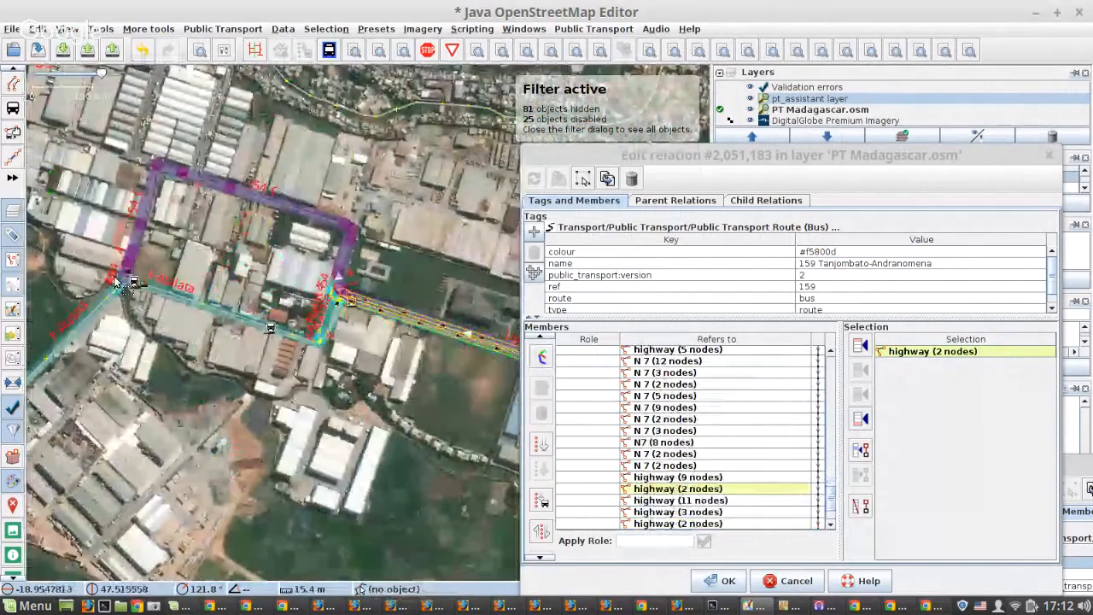
Append the highway (5 nodes) leading from Tanjombato Forello Karina towards Forello TNT as the last road member and check the order.
{"action": "scroll", "coordinate": [117, 286], "scroll_direction": "up", "scroll_amount": 5}
{"action": "left_click", "coordinate": [342, 298]}
{"action": "left_click", "coordinate": [542, 358]}
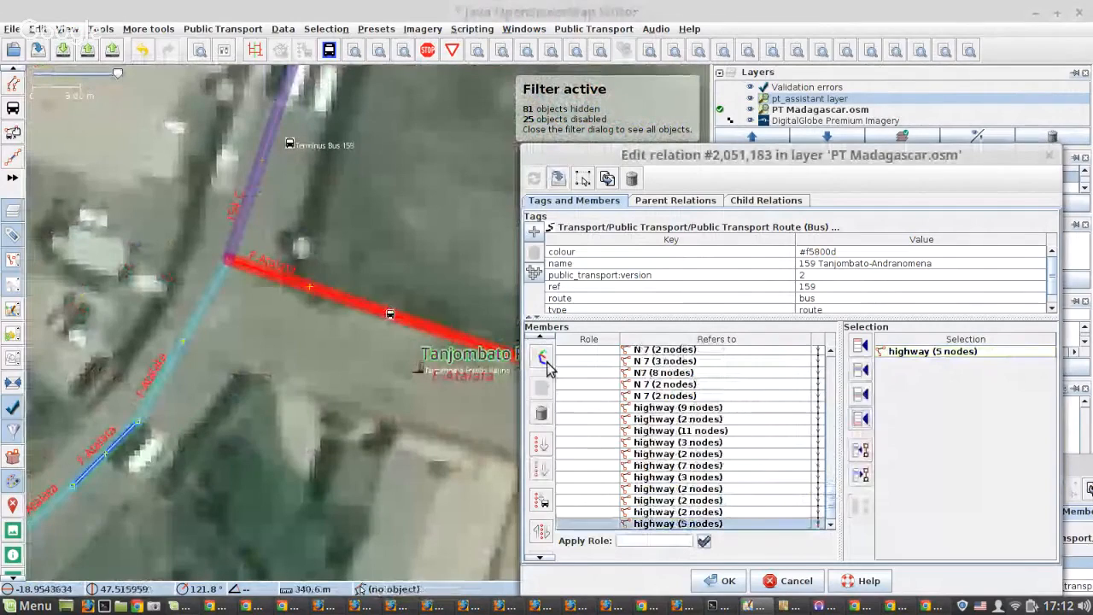
{"action": "scroll", "coordinate": [219, 331], "scroll_direction": "down", "scroll_amount": 3}
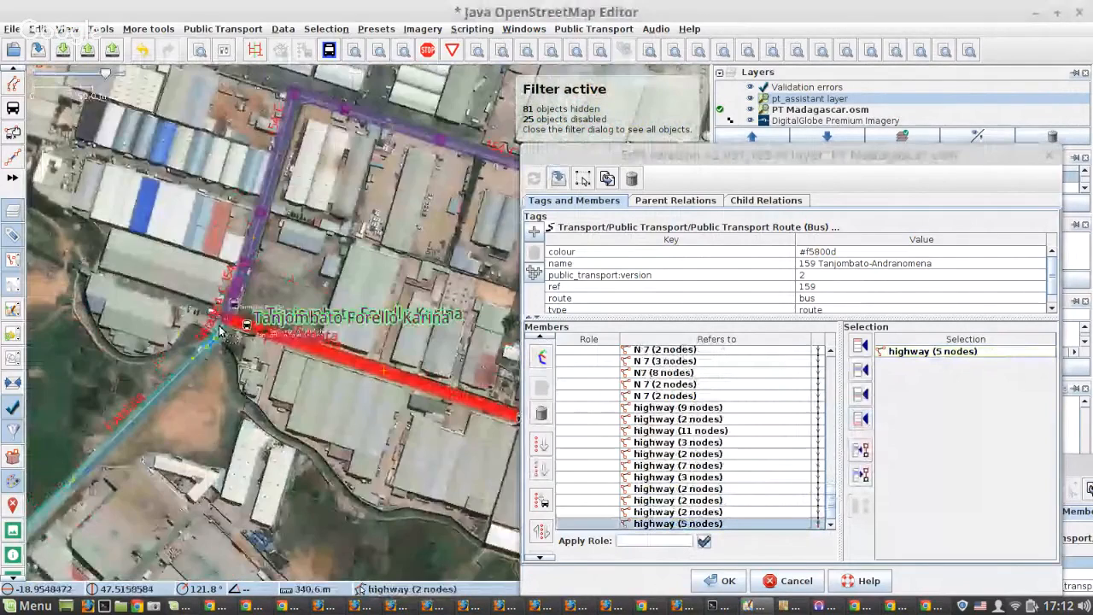
Append the Tanjombato Forello TNT stop to the end of the relation as a platform and apply the changes.
{"action": "scroll", "coordinate": [318, 372], "scroll_direction": "up", "scroll_amount": 3}
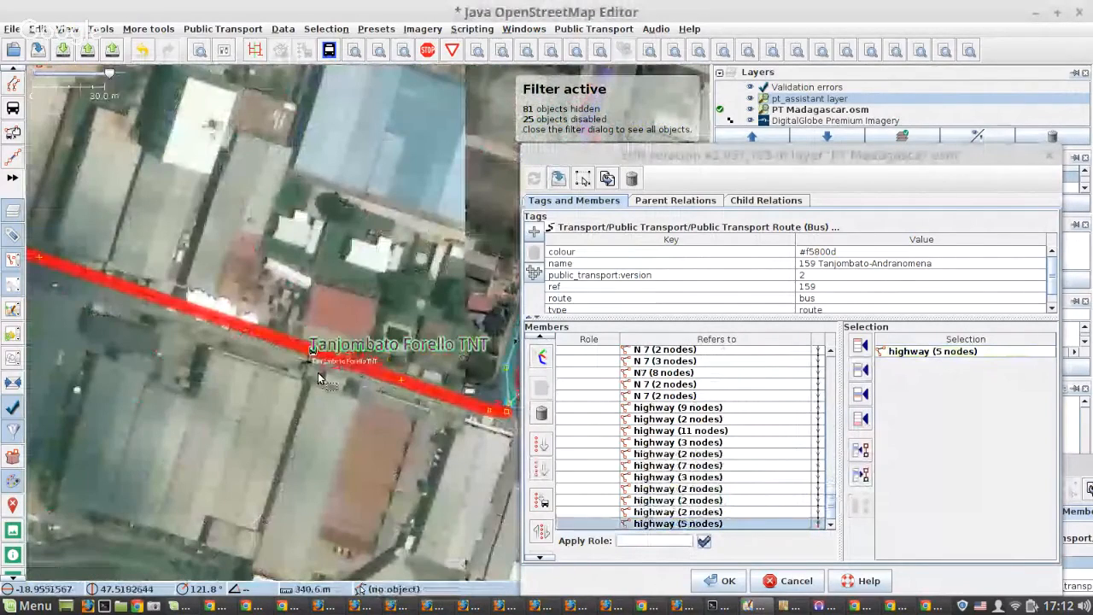
{"action": "scroll", "coordinate": [324, 344], "scroll_direction": "up", "scroll_amount": 2}
{"action": "left_click", "coordinate": [324, 344]}
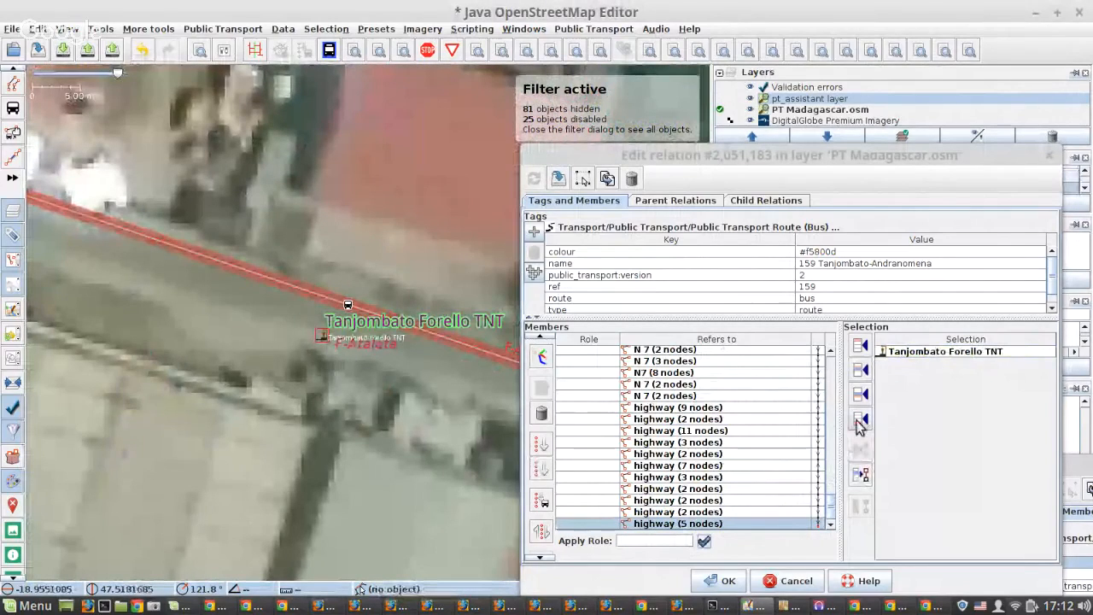
{"action": "left_click", "coordinate": [860, 418]}
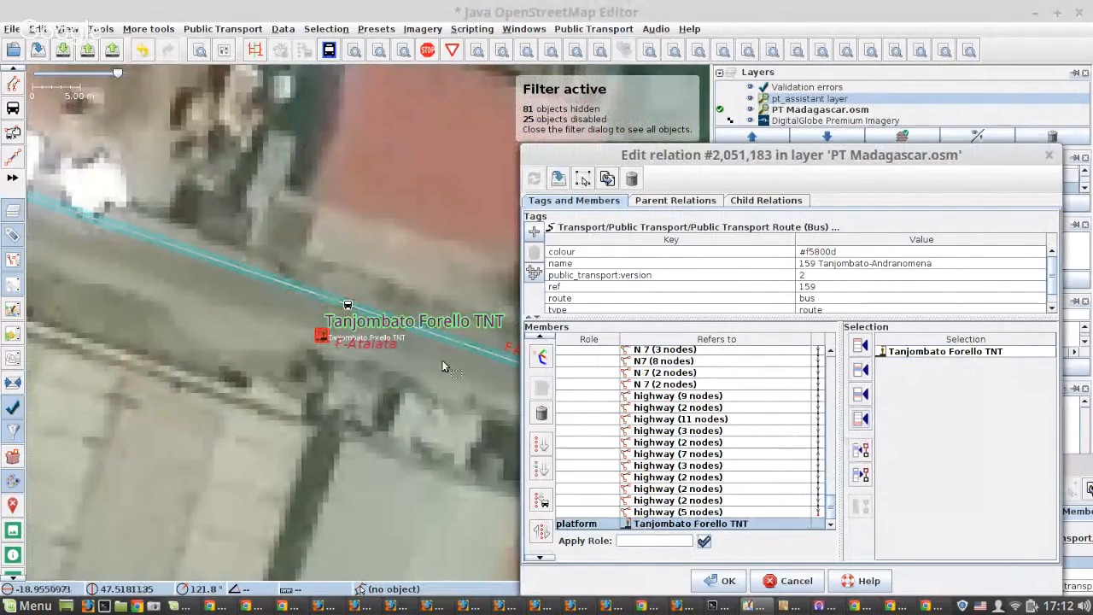
{"action": "left_click", "coordinate": [557, 177]}
Make the existing road node beside Tanjombato Forello TNT a bus stop position, splitting the way there.
{"action": "scroll", "coordinate": [247, 297], "scroll_direction": "down", "scroll_amount": 2}
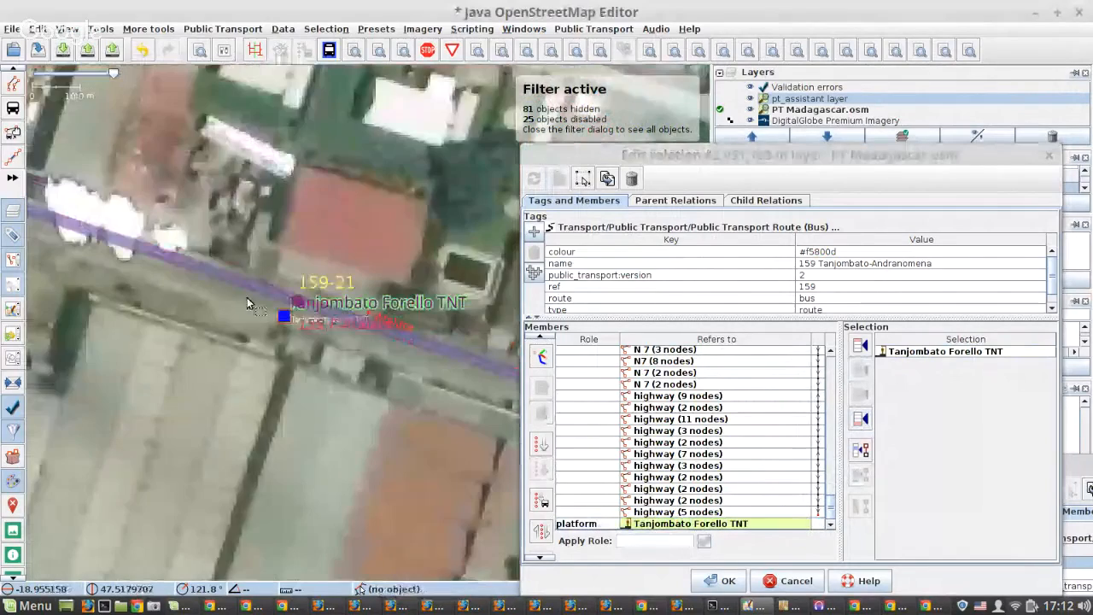
{"action": "scroll", "coordinate": [247, 297], "scroll_direction": "down", "scroll_amount": 1}
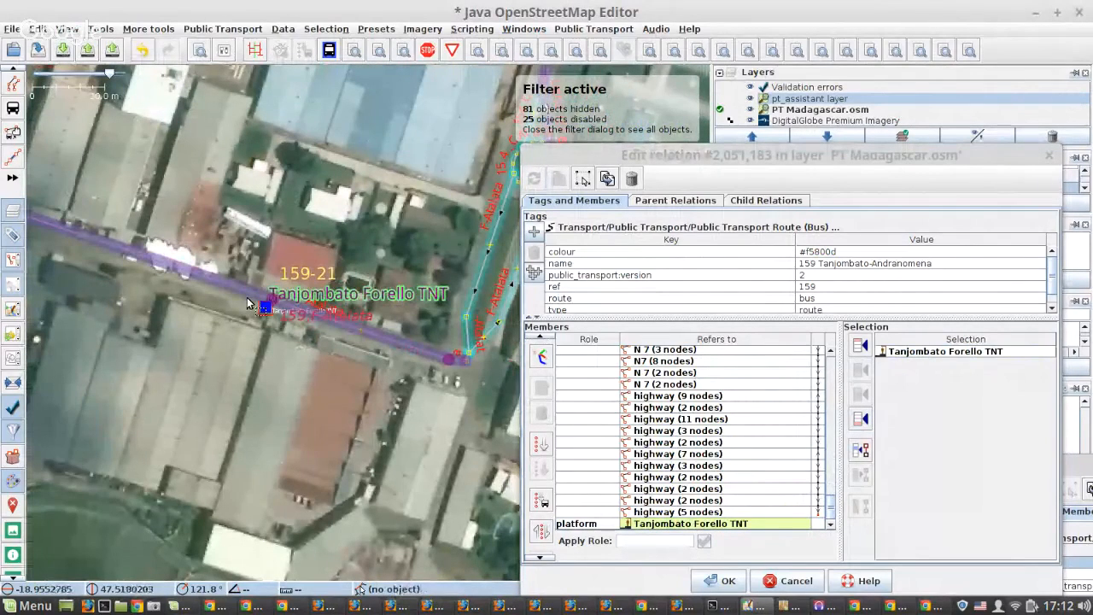
{"action": "scroll", "coordinate": [271, 304], "scroll_direction": "up", "scroll_amount": 1}
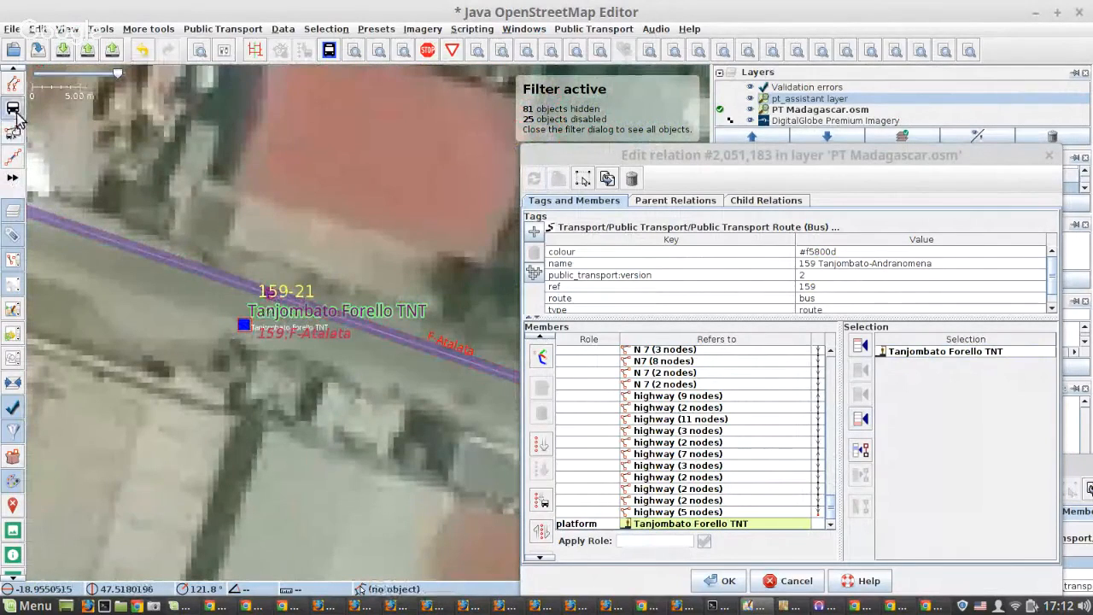
{"action": "scroll", "coordinate": [275, 298], "scroll_direction": "up", "scroll_amount": 3}
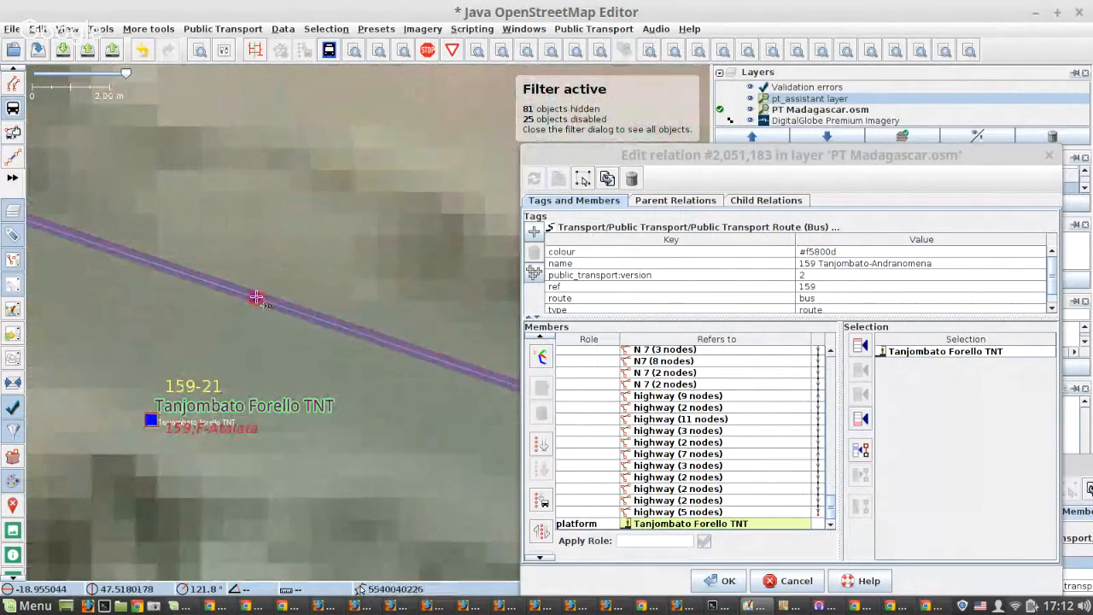
{"action": "left_click", "coordinate": [255, 297]}
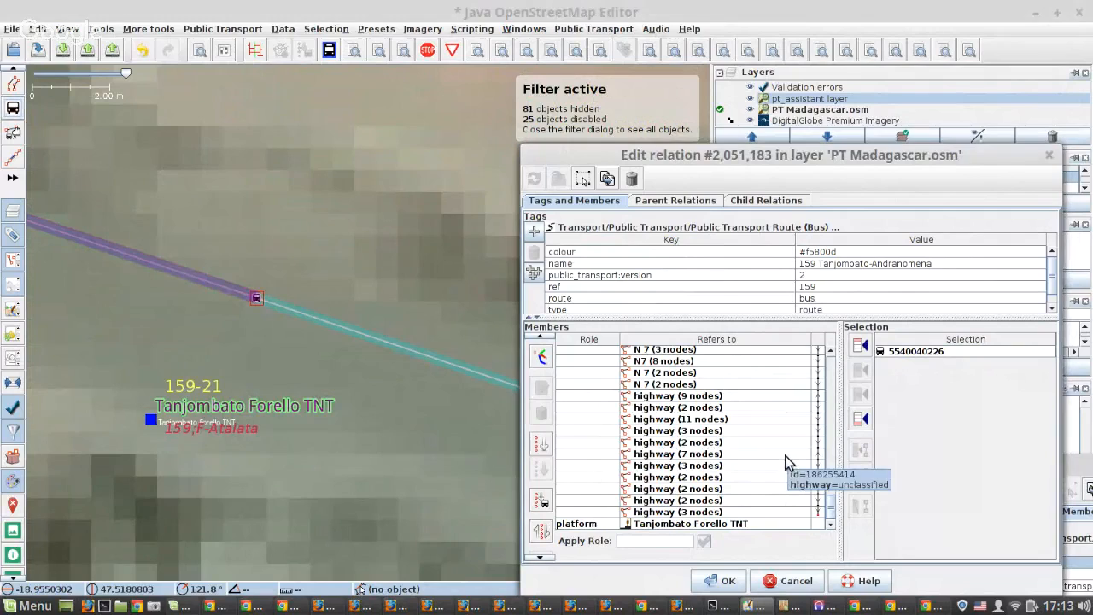
Go to N 4 (11 nodes) at the Andranomena end and add the Andranomena_159 platform as the relation's first member.
{"action": "scroll", "coordinate": [785, 455], "scroll_direction": "up", "scroll_amount": 8}
{"action": "scroll", "coordinate": [782, 452], "scroll_direction": "up", "scroll_amount": 4}
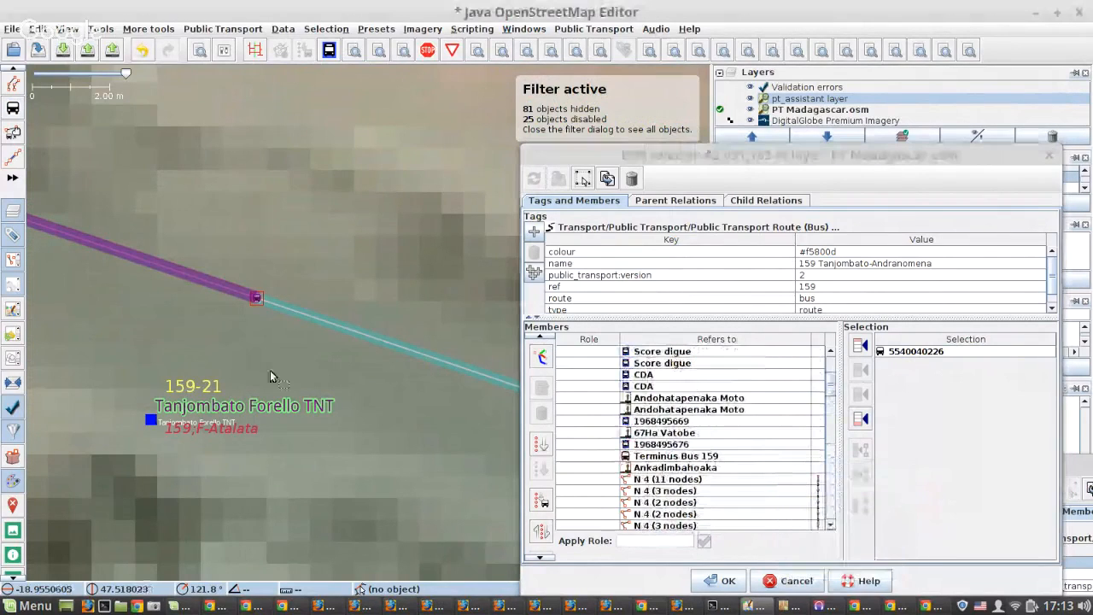
{"action": "scroll", "coordinate": [270, 370], "scroll_direction": "down", "scroll_amount": 2}
{"action": "scroll", "coordinate": [270, 376], "scroll_direction": "down", "scroll_amount": 4}
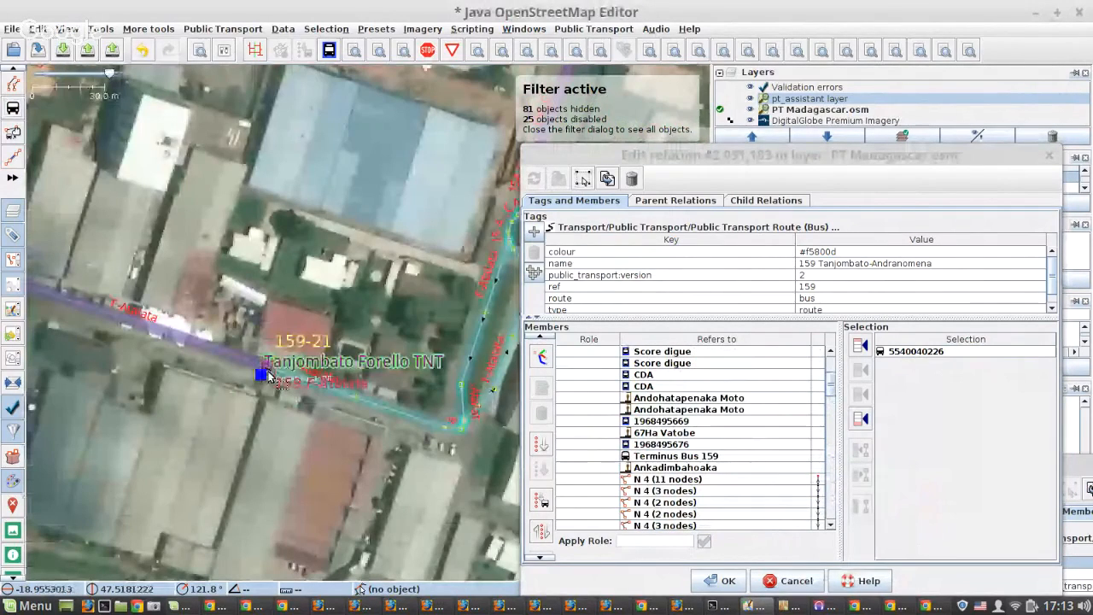
{"action": "scroll", "coordinate": [269, 377], "scroll_direction": "down", "scroll_amount": 2}
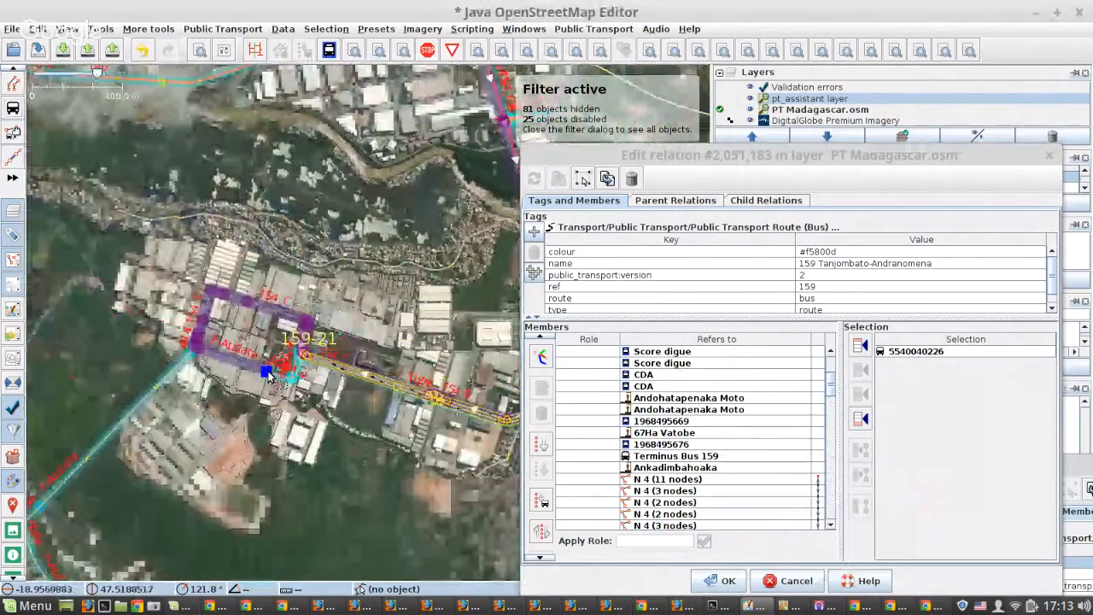
{"action": "scroll", "coordinate": [269, 376], "scroll_direction": "down", "scroll_amount": 4}
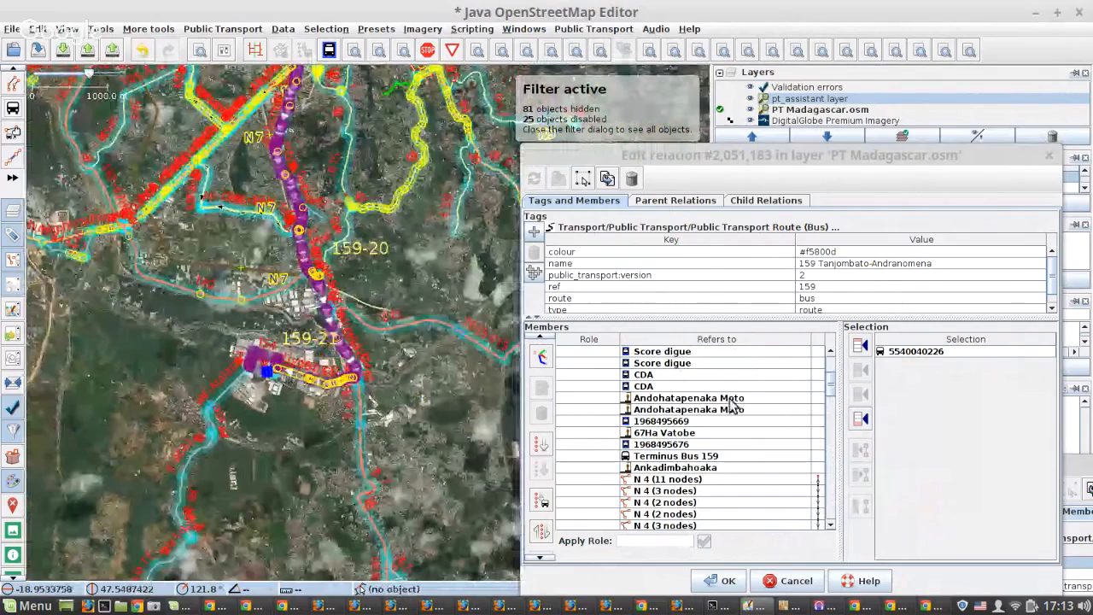
{"action": "double_click", "coordinate": [666, 479]}
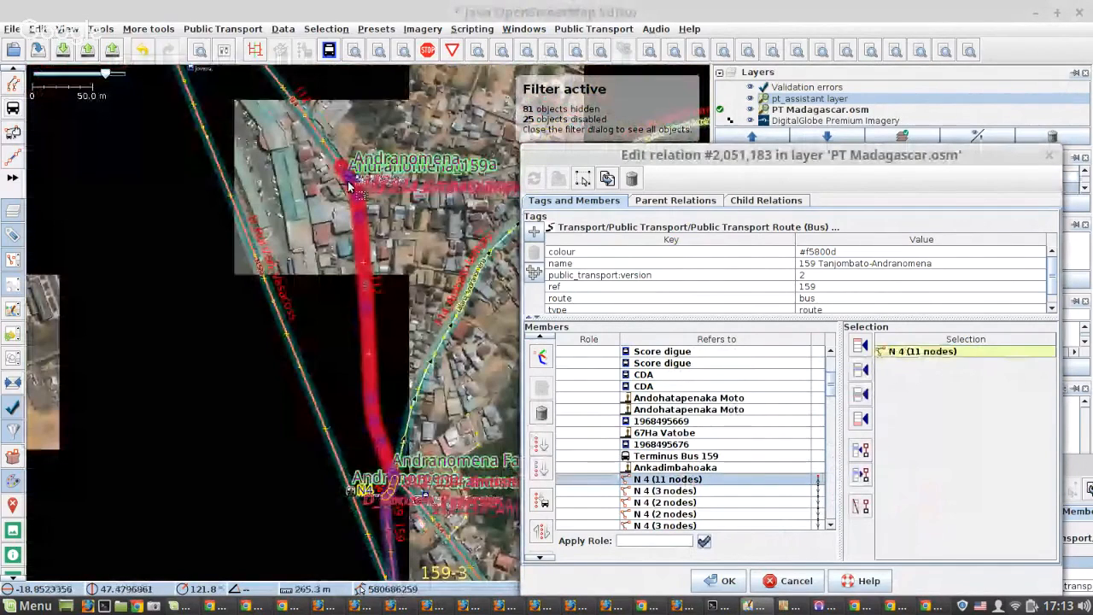
{"action": "scroll", "coordinate": [348, 186], "scroll_direction": "up", "scroll_amount": 5}
{"action": "left_click", "coordinate": [299, 219]}
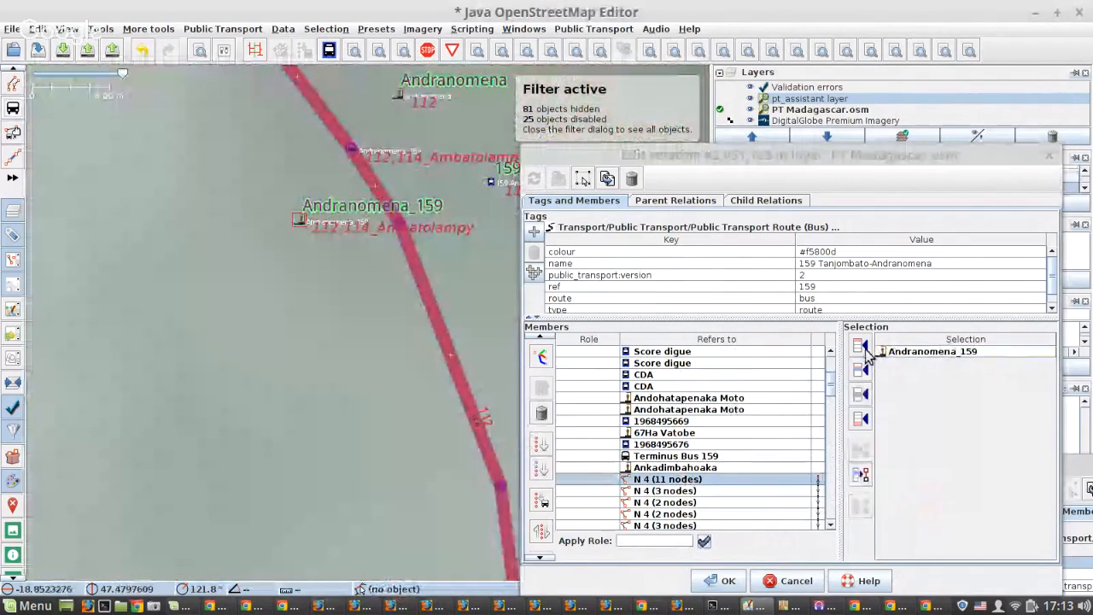
{"action": "left_click", "coordinate": [860, 348]}
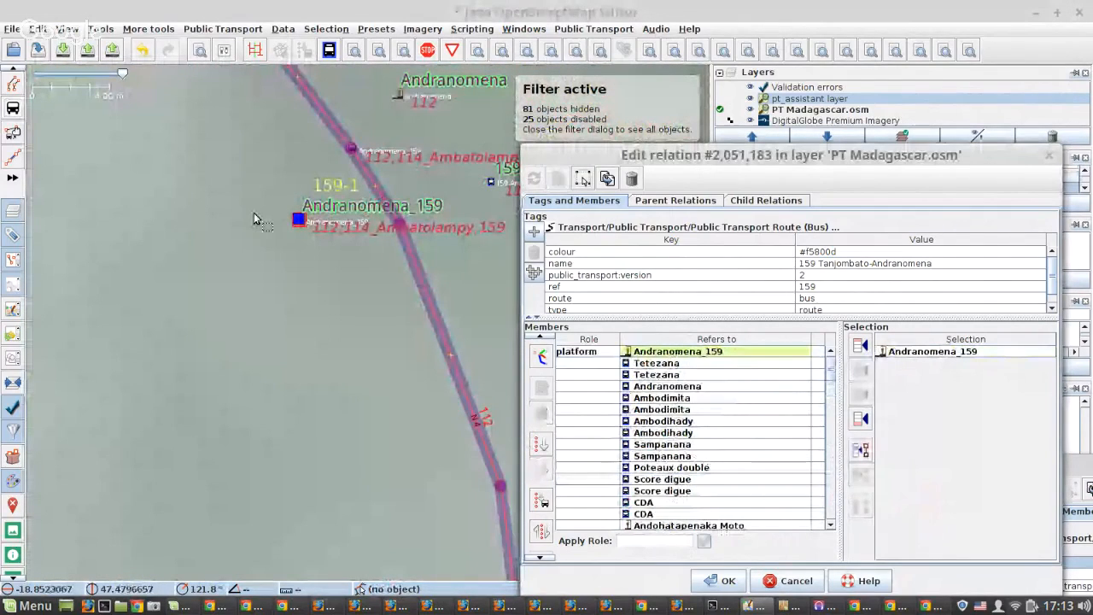
Make the N 4 node just above the Andranomena_159 platform its bus stop position, splitting the way there.
{"action": "scroll", "coordinate": [254, 213], "scroll_direction": "down", "scroll_amount": 3}
{"action": "scroll", "coordinate": [282, 199], "scroll_direction": "up", "scroll_amount": 3}
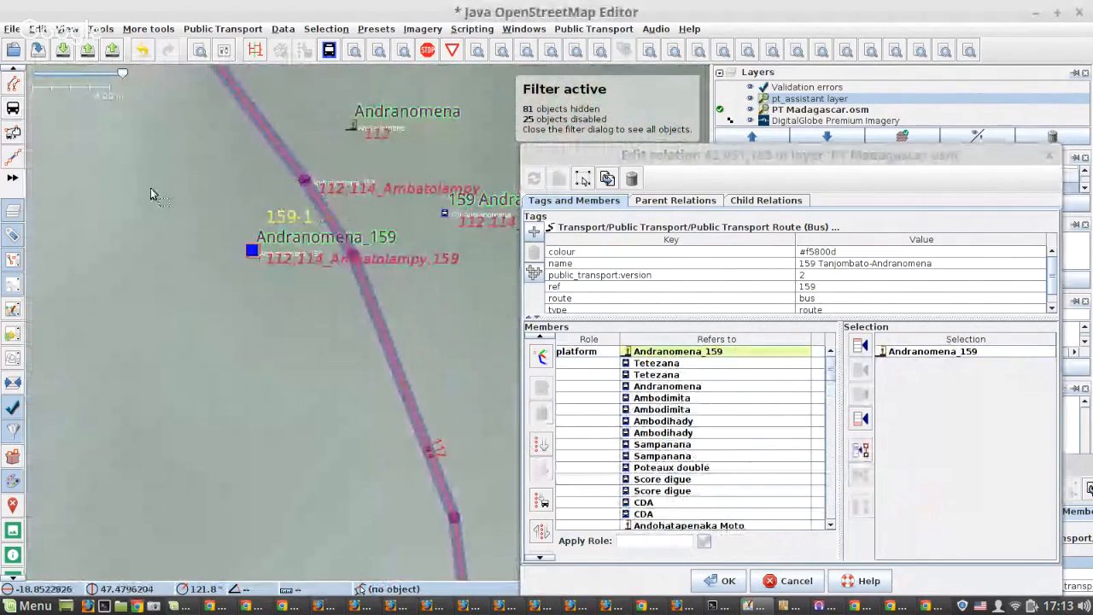
{"action": "left_click", "coordinate": [14, 108]}
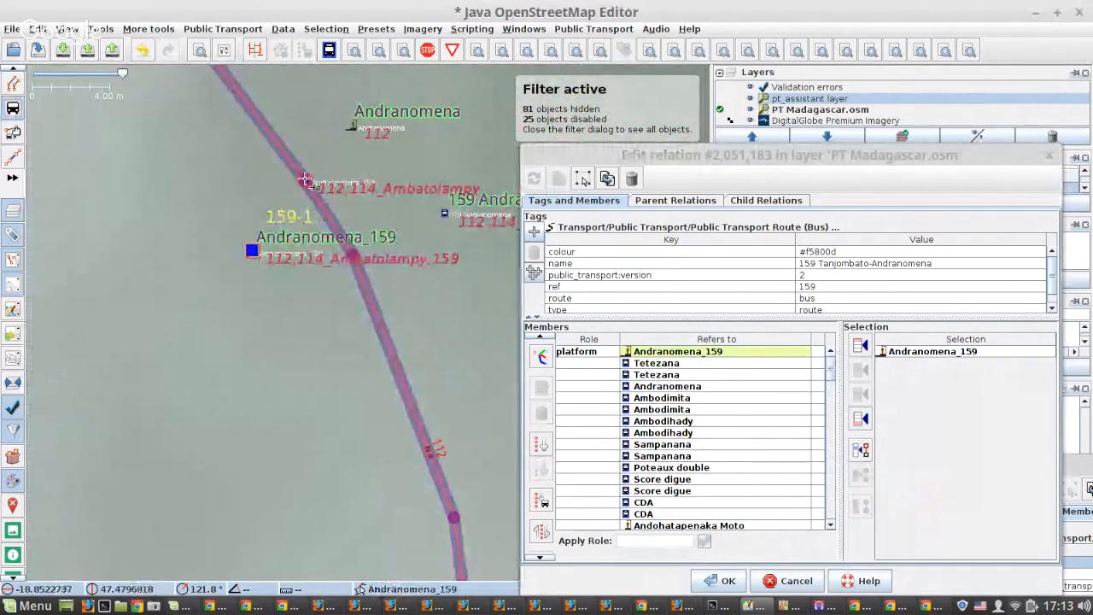
{"action": "scroll", "coordinate": [304, 260], "scroll_direction": "down", "scroll_amount": 1}
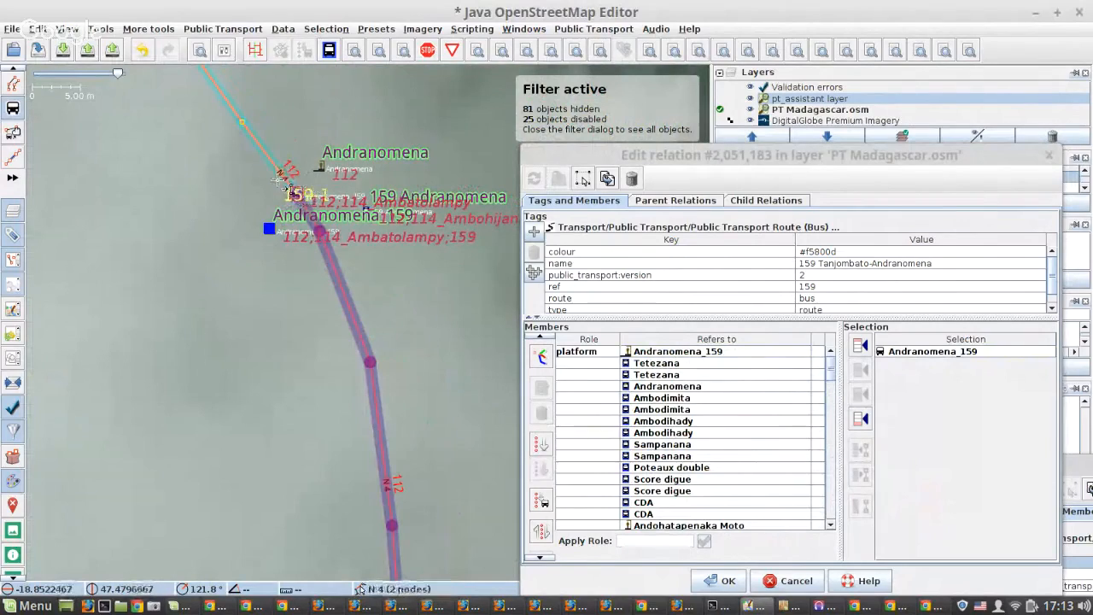
Remove the Andranomena stop east of N 4, south of Andranomena Fanambinana, from the relation and apply the change.
{"action": "scroll", "coordinate": [304, 198], "scroll_direction": "down", "scroll_amount": 1}
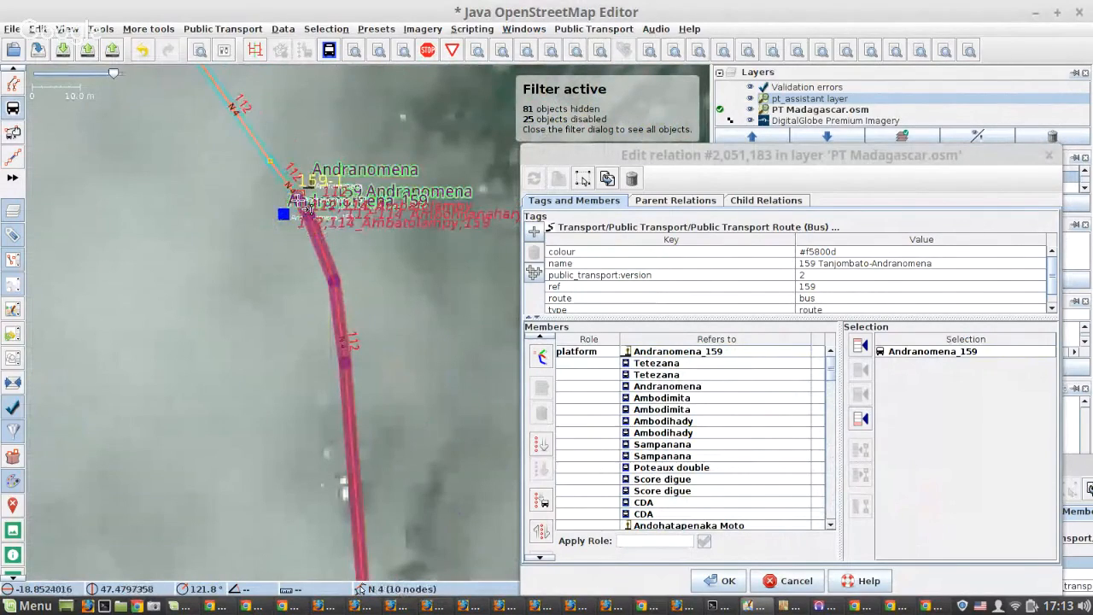
{"action": "scroll", "coordinate": [303, 200], "scroll_direction": "down", "scroll_amount": 2}
{"action": "scroll", "coordinate": [355, 529], "scroll_direction": "up", "scroll_amount": 2}
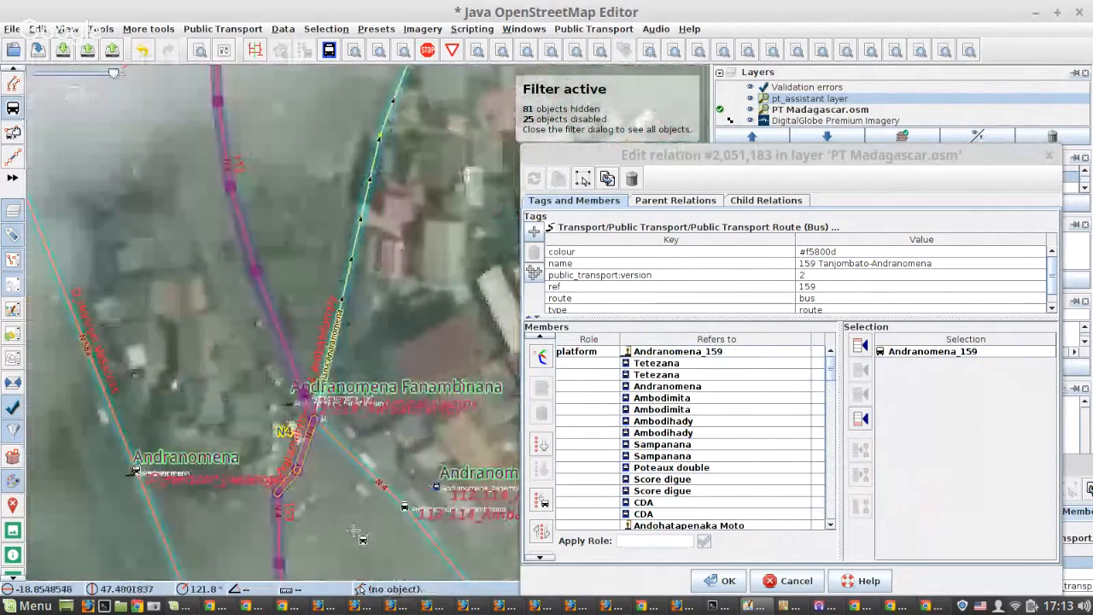
{"action": "scroll", "coordinate": [355, 532], "scroll_direction": "down", "scroll_amount": 2}
{"action": "scroll", "coordinate": [219, 358], "scroll_direction": "up", "scroll_amount": 3}
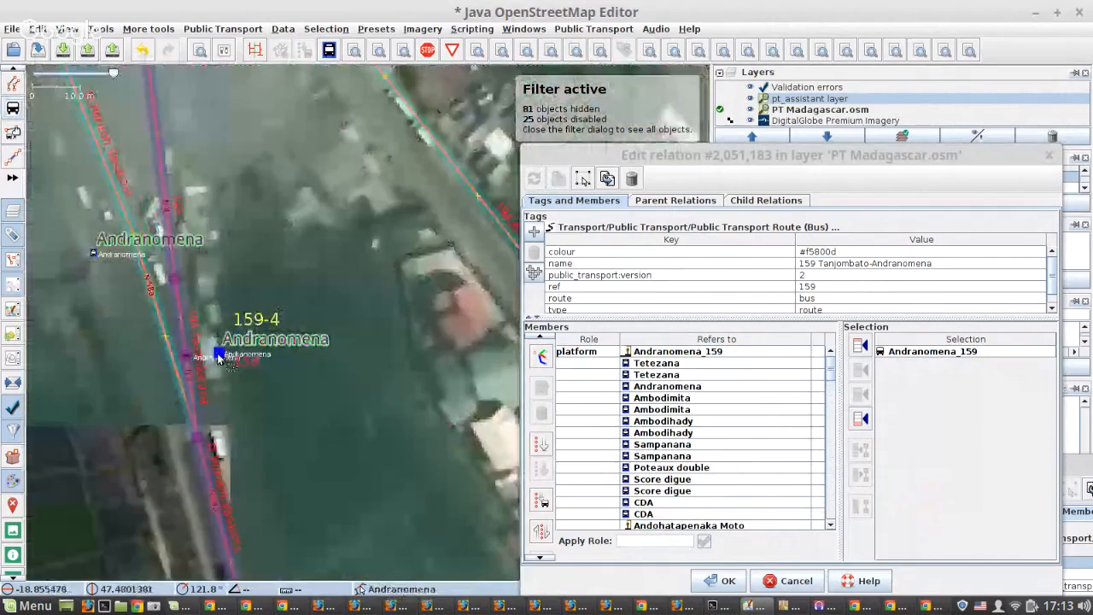
{"action": "left_click", "coordinate": [219, 359]}
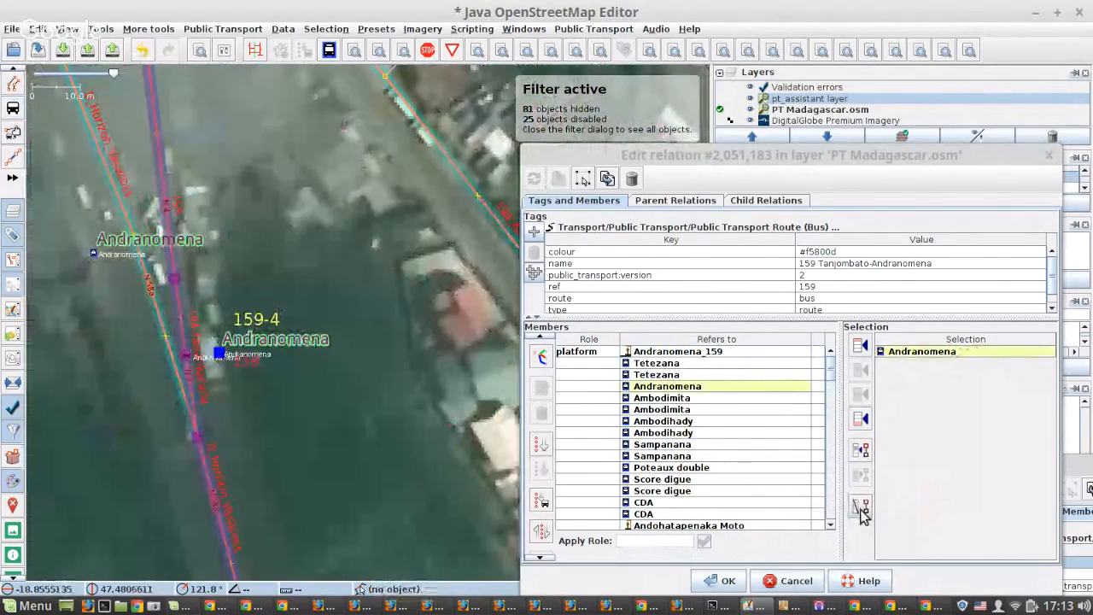
{"action": "left_click", "coordinate": [861, 509]}
{"action": "left_click", "coordinate": [557, 178]}
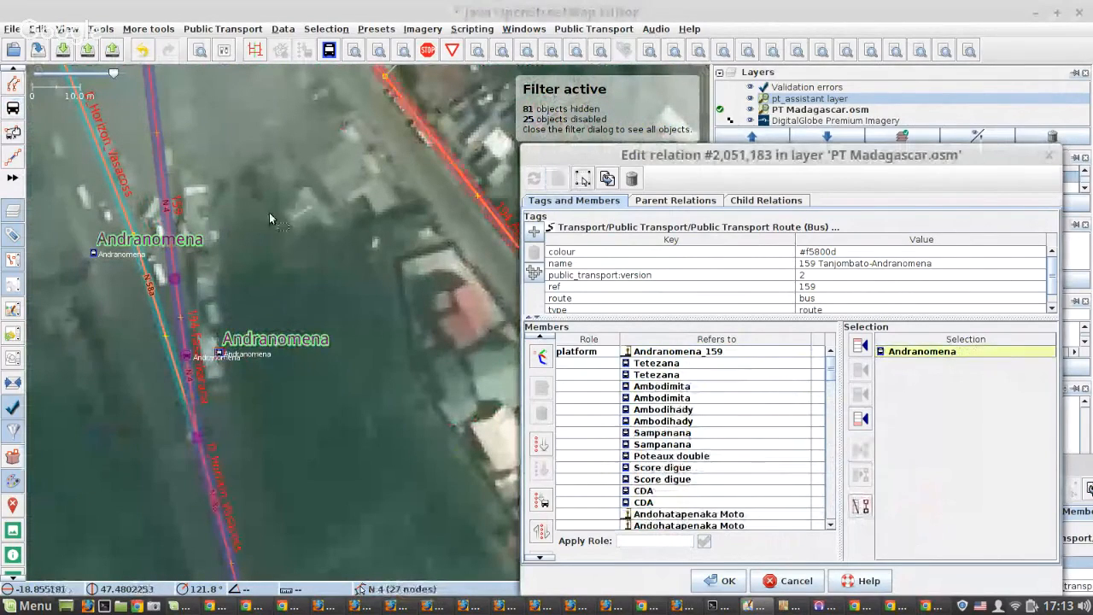
{"action": "scroll", "coordinate": [299, 288], "scroll_direction": "down", "scroll_amount": 3}
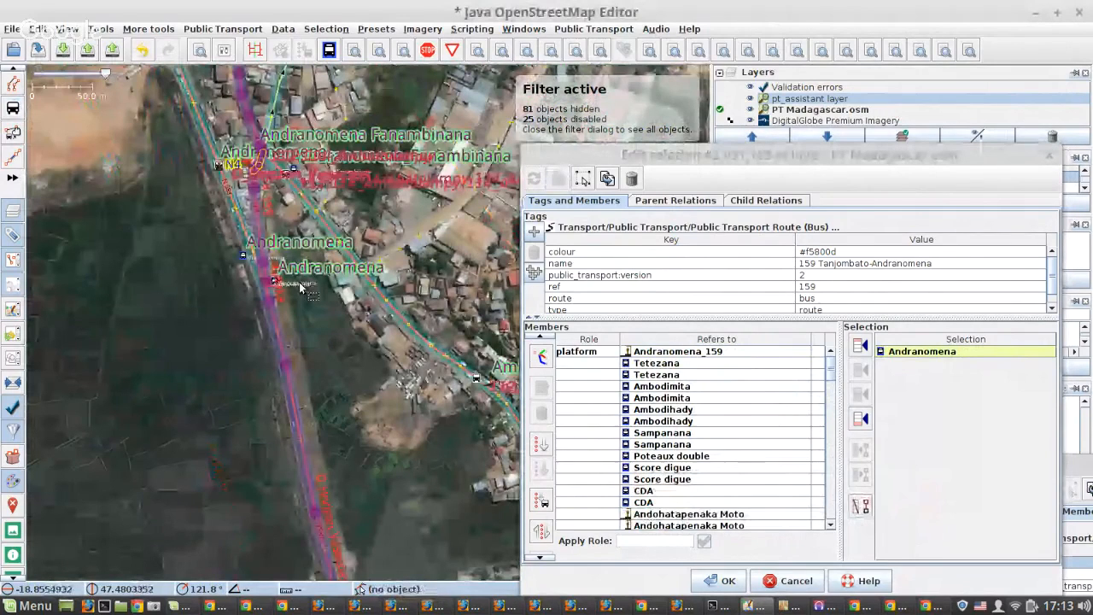
Remove the Tetezana stop on the east side of the road from the relation and apply the change.
{"action": "scroll", "coordinate": [300, 287], "scroll_direction": "down", "scroll_amount": 1}
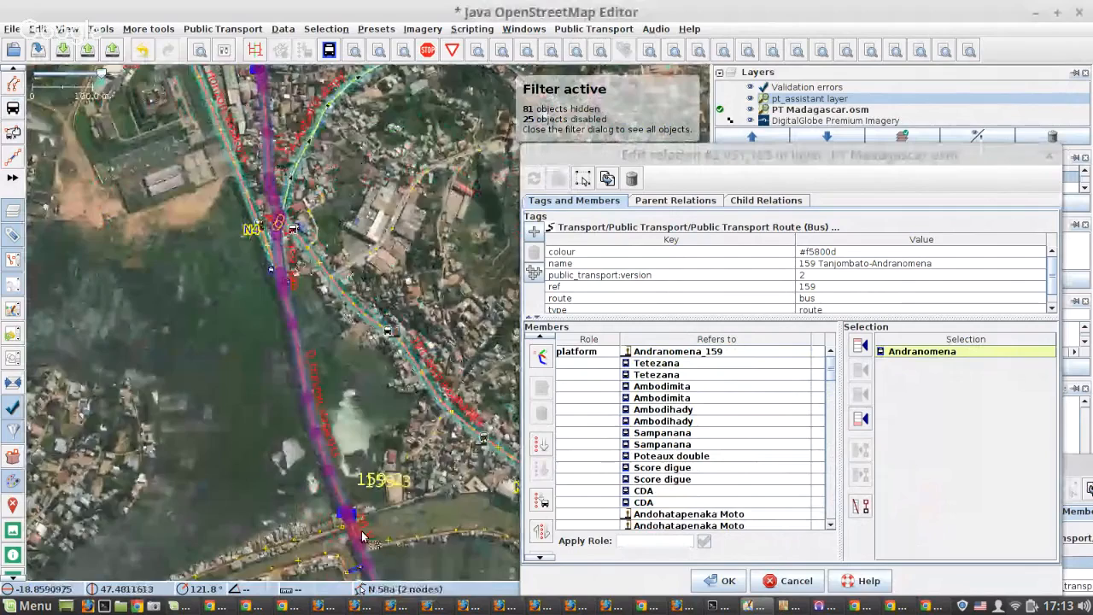
{"action": "scroll", "coordinate": [353, 524], "scroll_direction": "up", "scroll_amount": 4}
{"action": "left_click", "coordinate": [309, 385]}
{"action": "left_click", "coordinate": [860, 507]}
{"action": "left_click", "coordinate": [558, 179]}
Remove the Ambodimita stop northeast of the road from the relation and apply the change.
{"action": "scroll", "coordinate": [191, 179], "scroll_direction": "down", "scroll_amount": 1}
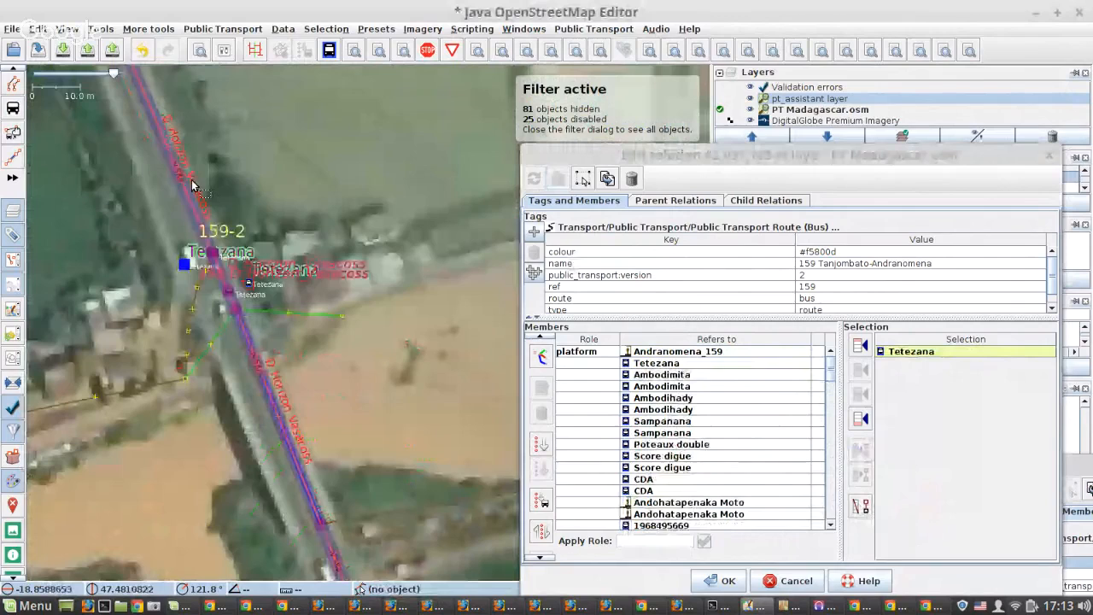
{"action": "scroll", "coordinate": [193, 184], "scroll_direction": "down", "scroll_amount": 3}
{"action": "scroll", "coordinate": [314, 493], "scroll_direction": "up", "scroll_amount": 3}
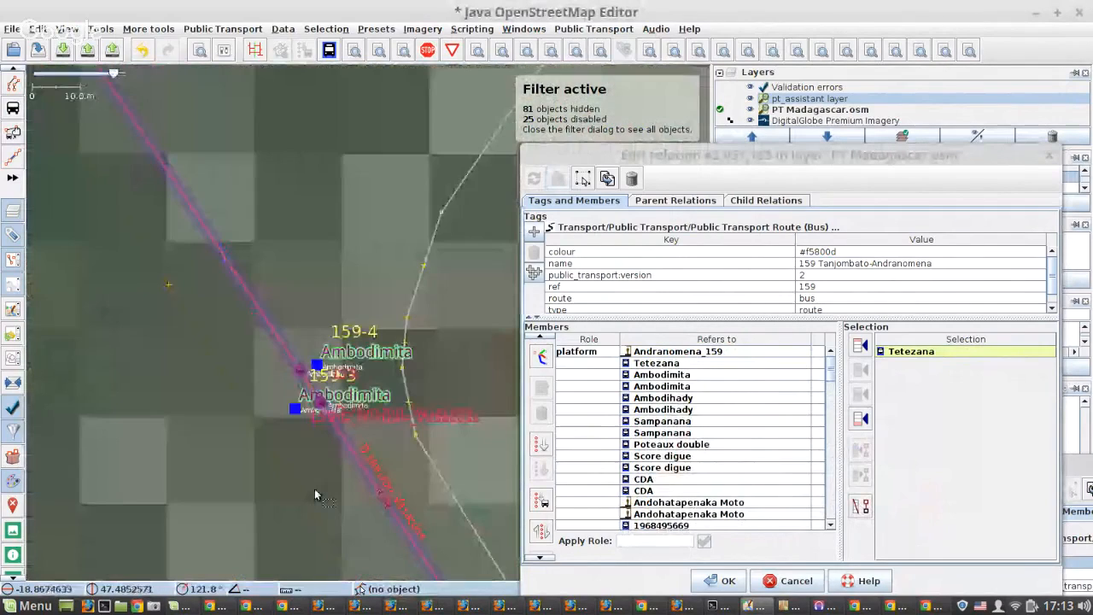
{"action": "scroll", "coordinate": [315, 488], "scroll_direction": "up", "scroll_amount": 1}
{"action": "left_click", "coordinate": [718, 386]}
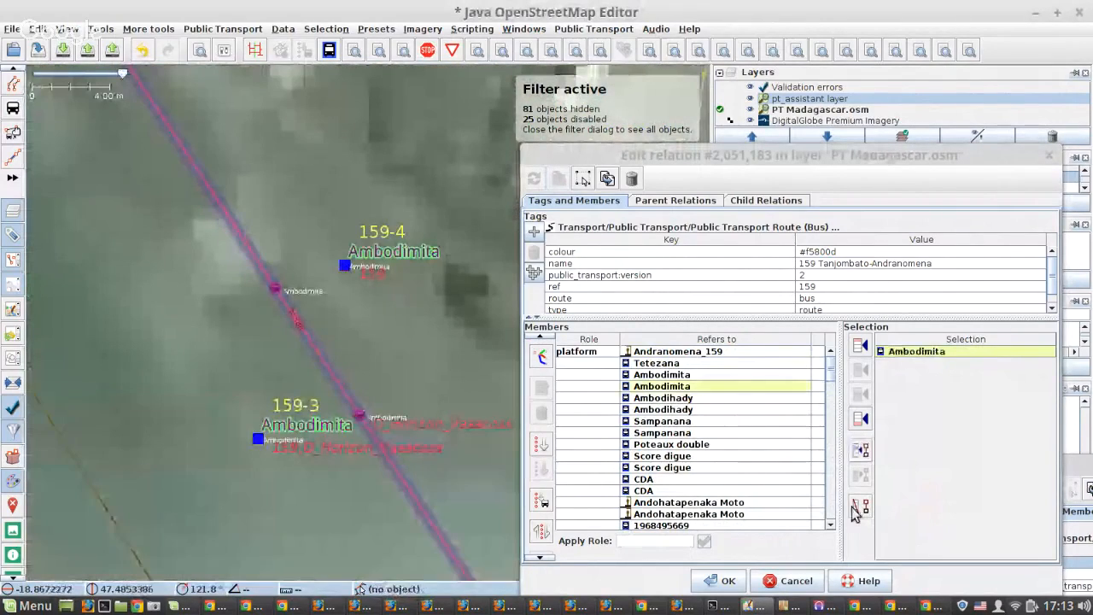
{"action": "key", "text": "Delete"}
{"action": "left_click", "coordinate": [560, 178]}
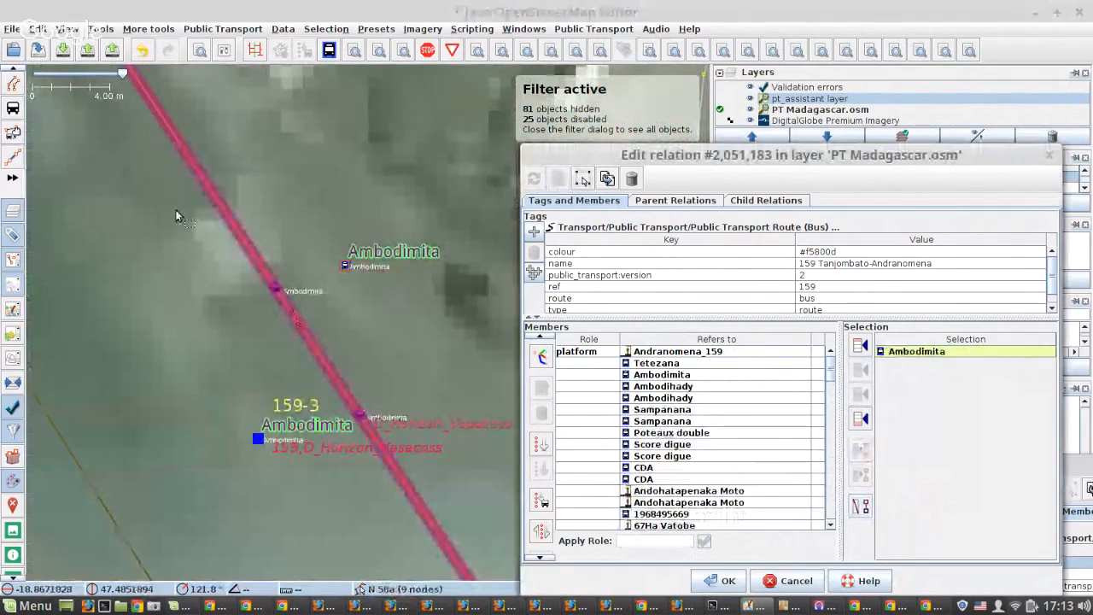
Remove the Ambodihady stop on the east side of N 58a from the relation and apply the change.
{"action": "scroll", "coordinate": [175, 211], "scroll_direction": "down", "scroll_amount": 1}
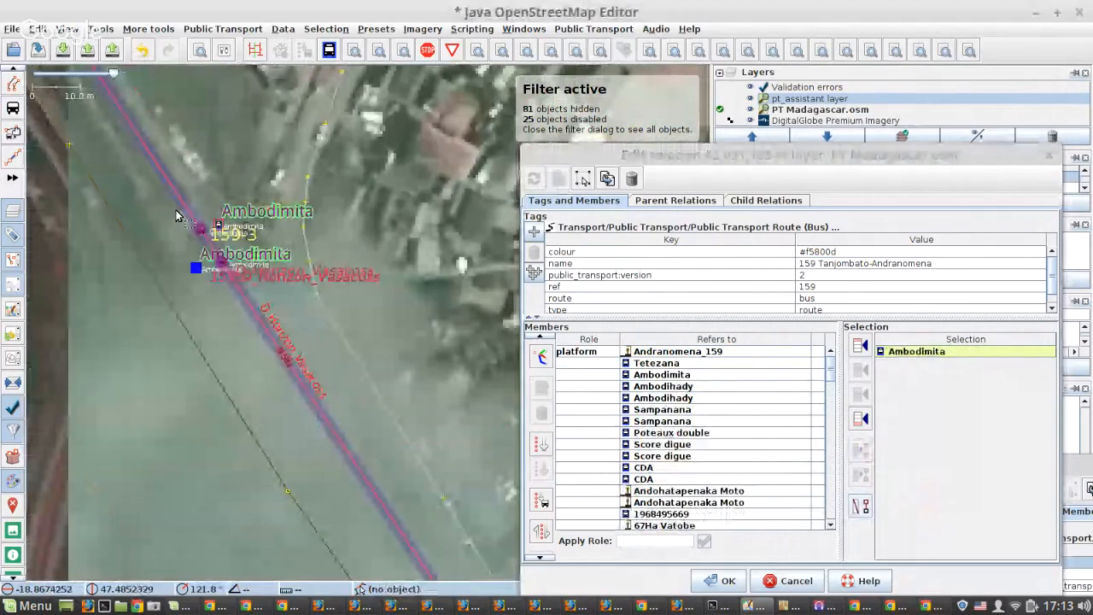
{"action": "scroll", "coordinate": [176, 215], "scroll_direction": "down", "scroll_amount": 4}
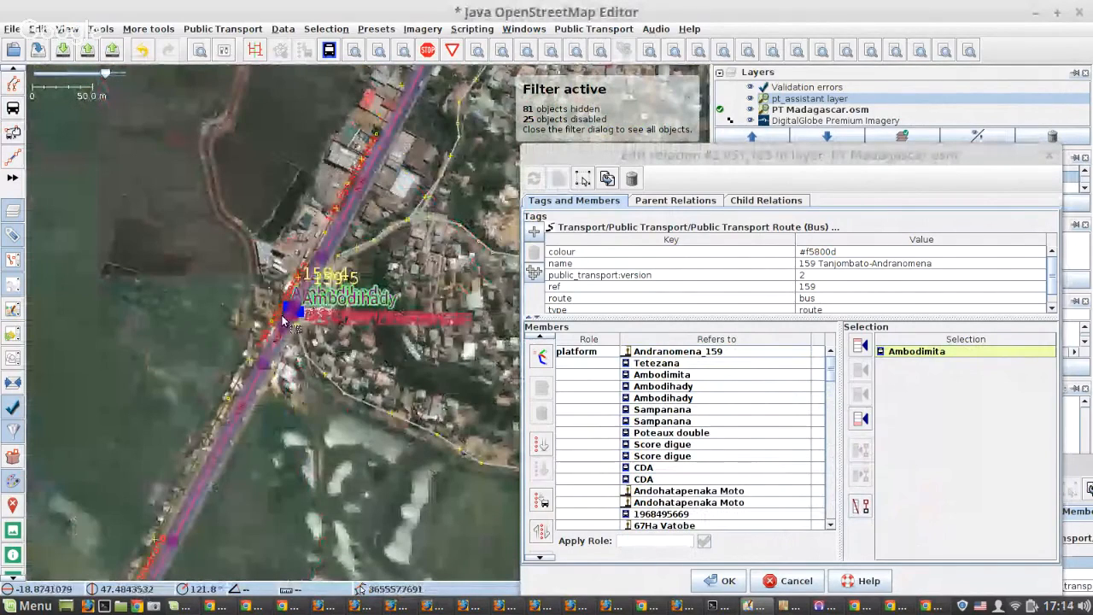
{"action": "scroll", "coordinate": [283, 321], "scroll_direction": "up", "scroll_amount": 6}
{"action": "left_click", "coordinate": [373, 277]}
{"action": "left_click", "coordinate": [860, 506]}
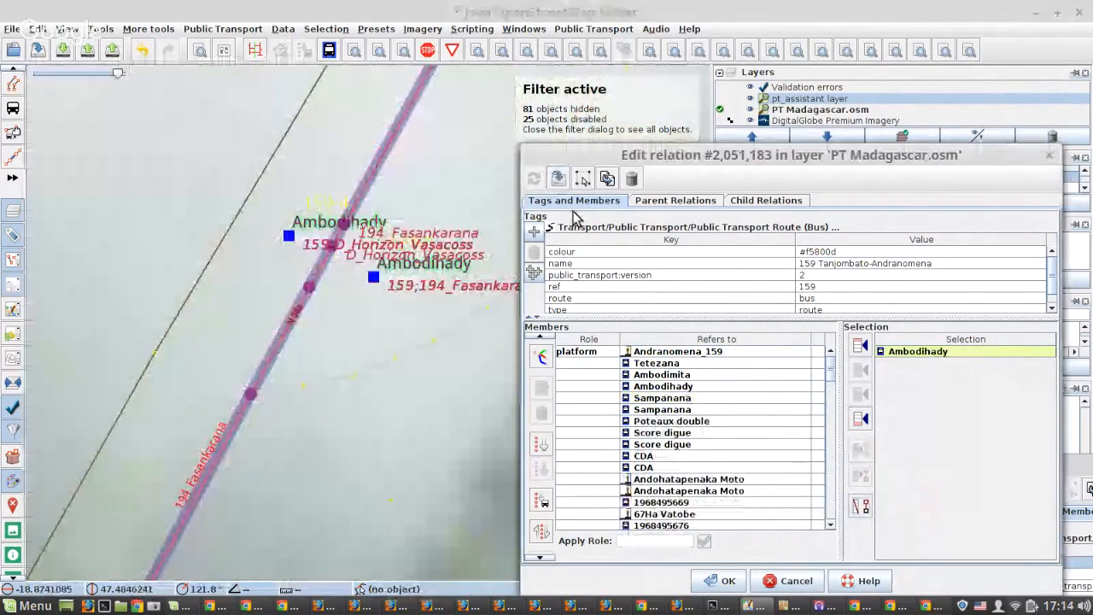
{"action": "left_click", "coordinate": [303, 284]}
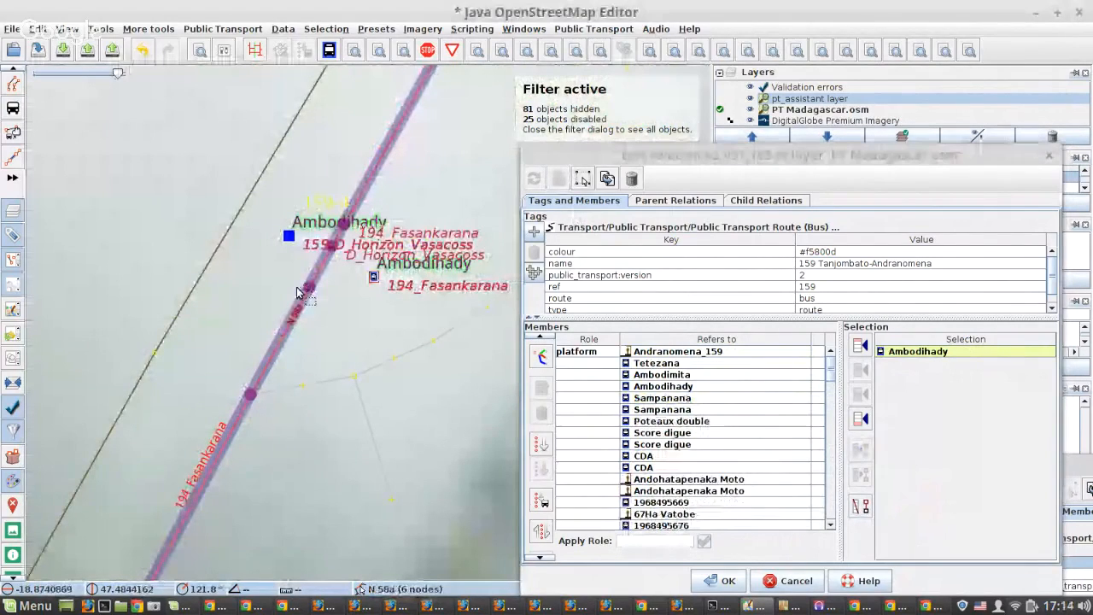
Remove the Sampanana stop southeast of the road, north of Poteaux double, from the relation.
{"action": "scroll", "coordinate": [297, 292], "scroll_direction": "down", "scroll_amount": 1}
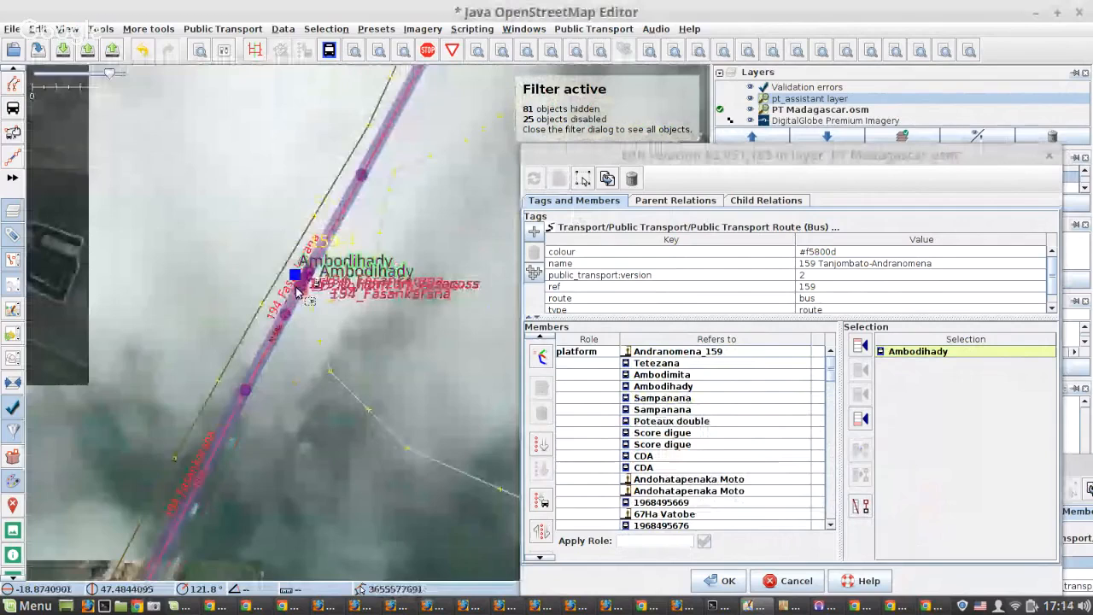
{"action": "scroll", "coordinate": [295, 286], "scroll_direction": "down", "scroll_amount": 5}
{"action": "scroll", "coordinate": [192, 483], "scroll_direction": "up", "scroll_amount": 2}
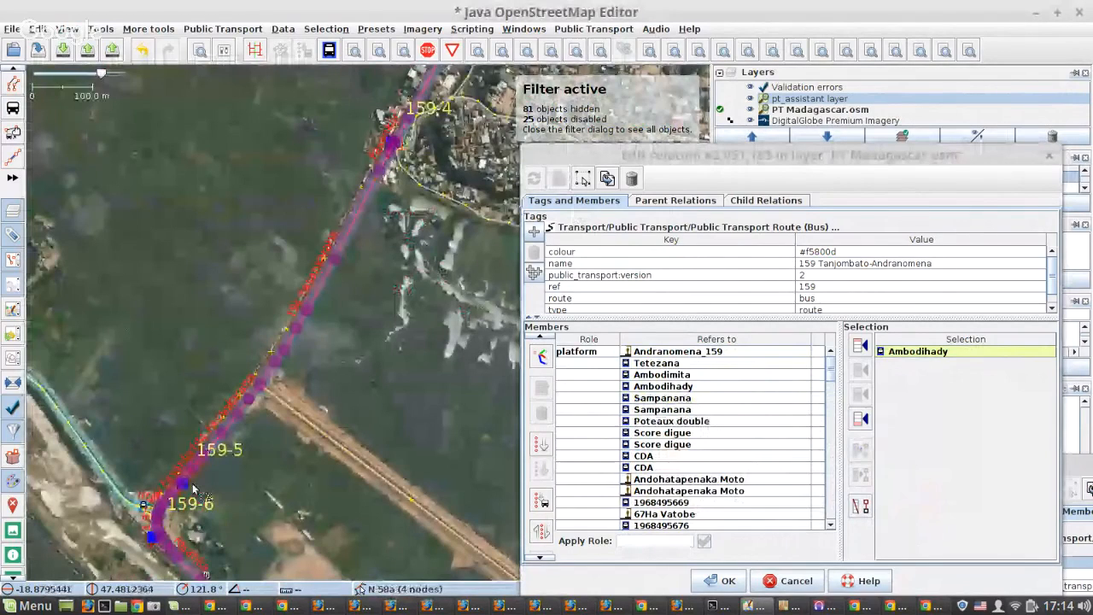
{"action": "scroll", "coordinate": [146, 418], "scroll_direction": "up", "scroll_amount": 5}
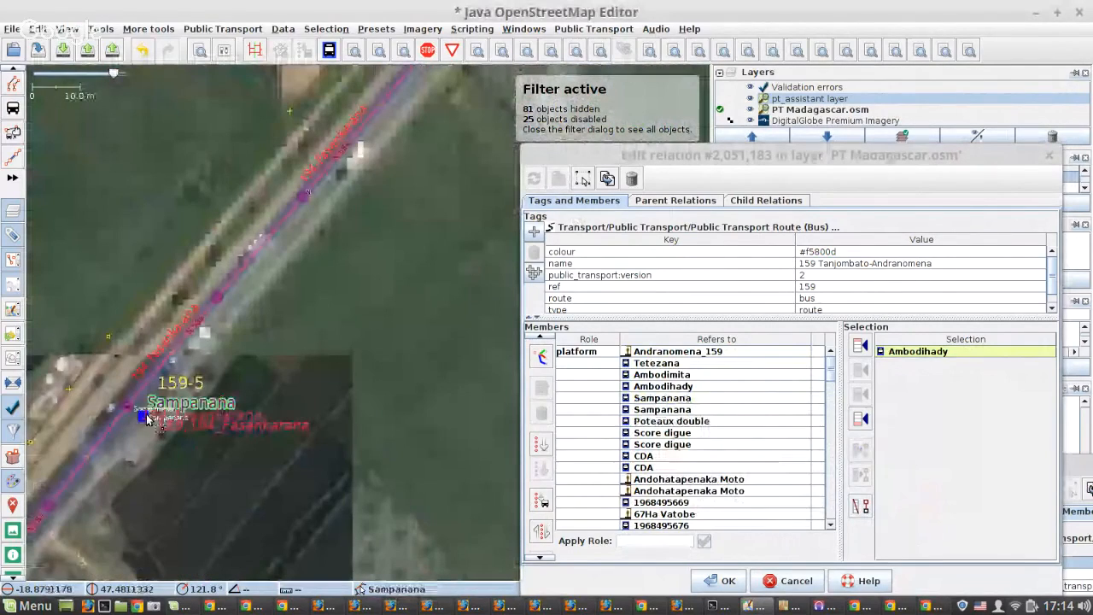
{"action": "left_click", "coordinate": [145, 418]}
{"action": "left_click", "coordinate": [860, 507]}
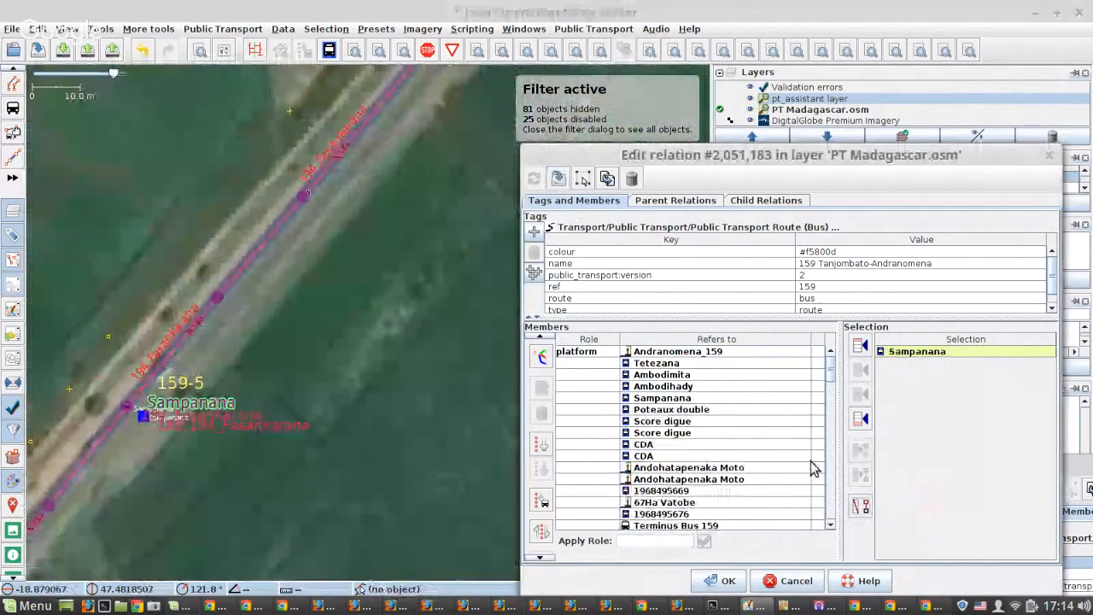
Remove the Score digue and CDA stops on the northeast side of the road from the relation, applying each change.
{"action": "scroll", "coordinate": [245, 220], "scroll_direction": "down", "scroll_amount": 10}
{"action": "scroll", "coordinate": [336, 337], "scroll_direction": "up", "scroll_amount": 10}
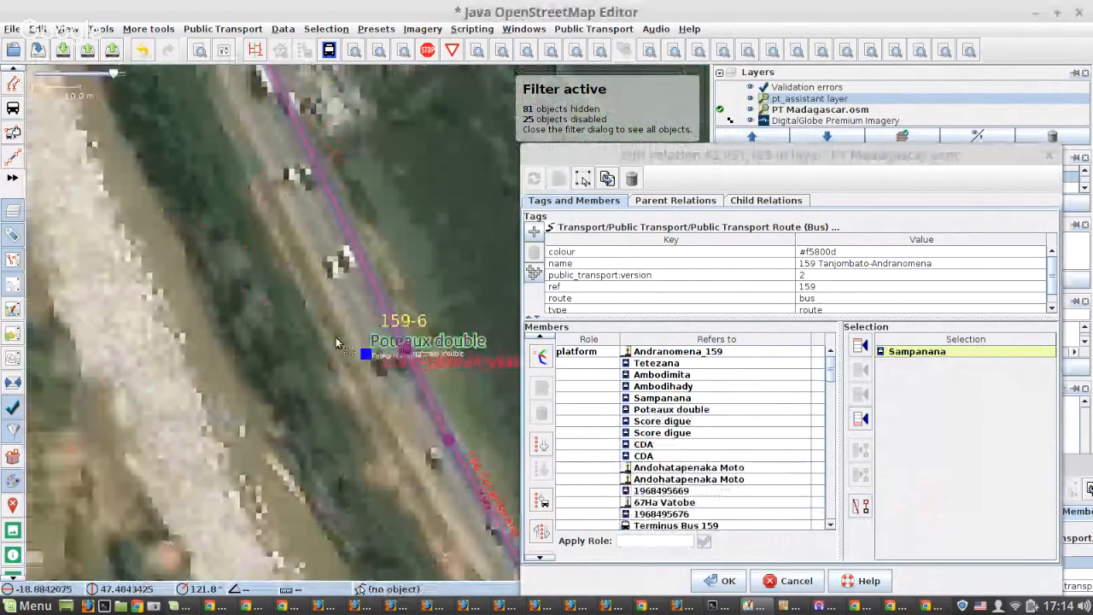
{"action": "scroll", "coordinate": [335, 337], "scroll_direction": "down", "scroll_amount": 5}
{"action": "scroll", "coordinate": [374, 292], "scroll_direction": "up", "scroll_amount": 5}
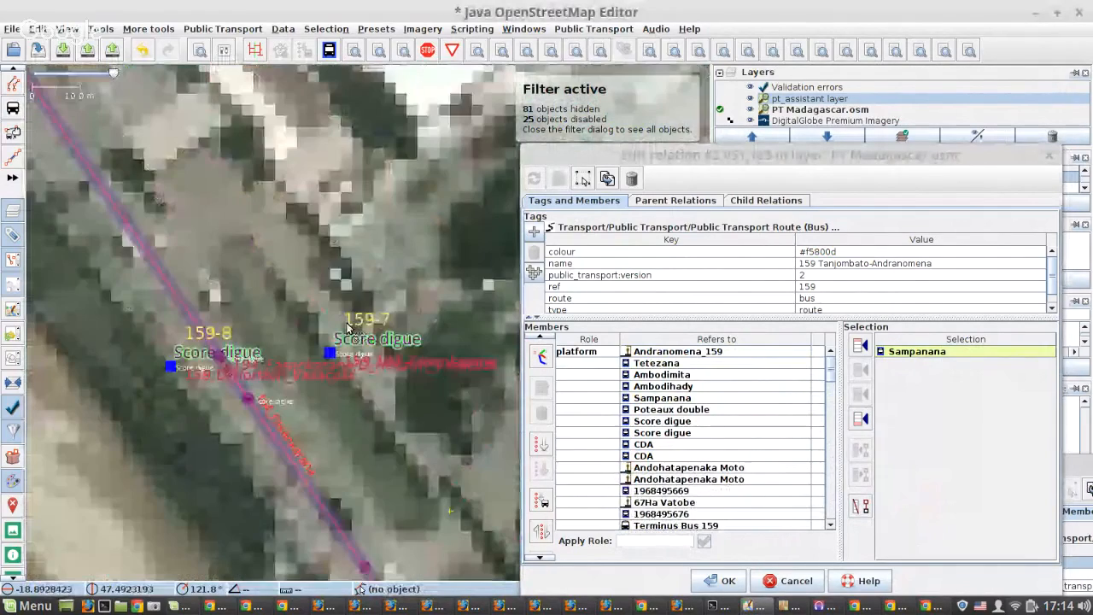
{"action": "left_click", "coordinate": [330, 351]}
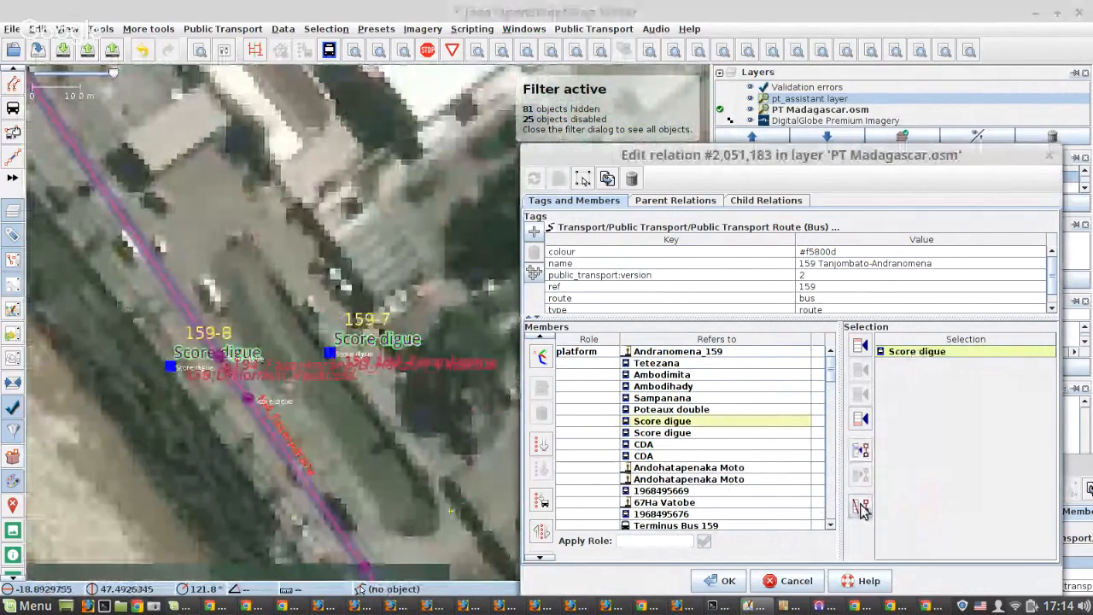
{"action": "left_click", "coordinate": [861, 508]}
{"action": "left_click", "coordinate": [559, 177]}
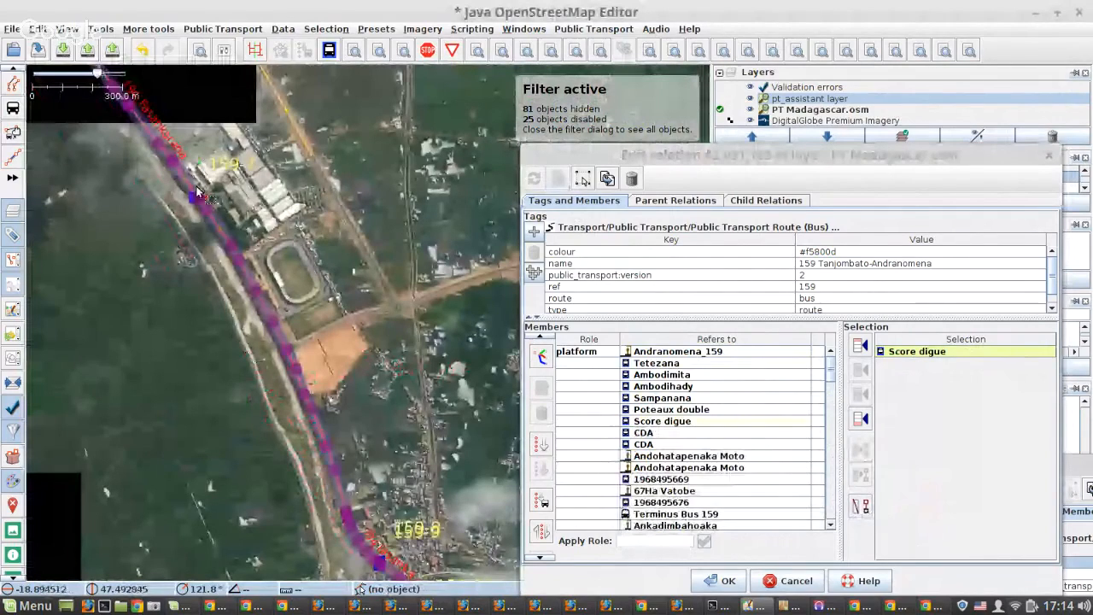
{"action": "scroll", "coordinate": [284, 372], "scroll_direction": "up", "scroll_amount": 5}
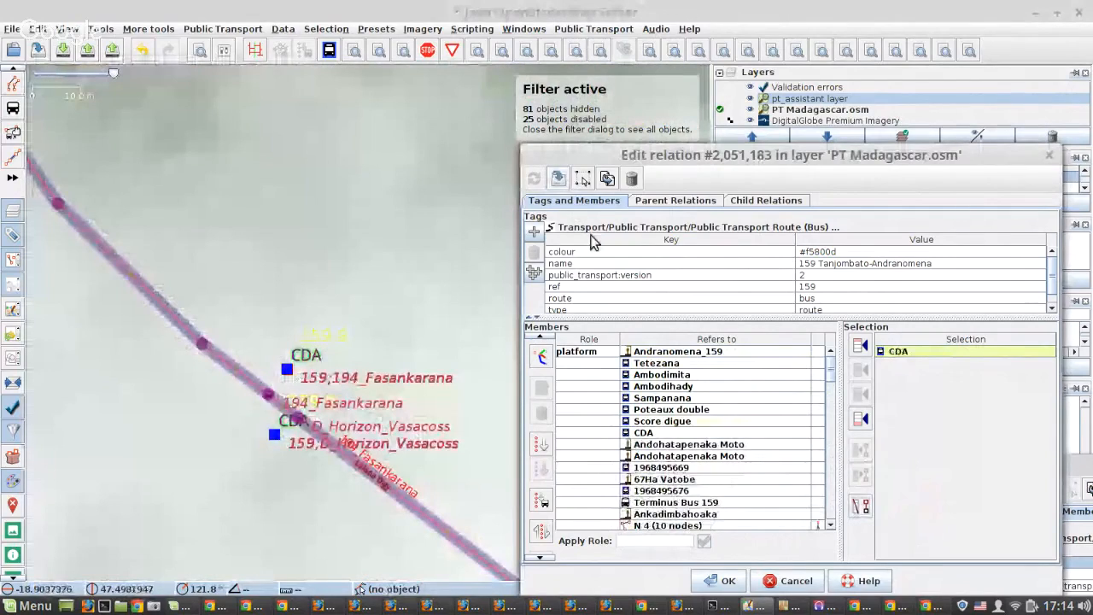
{"action": "left_click", "coordinate": [558, 178]}
{"action": "scroll", "coordinate": [198, 214], "scroll_direction": "down", "scroll_amount": 8}
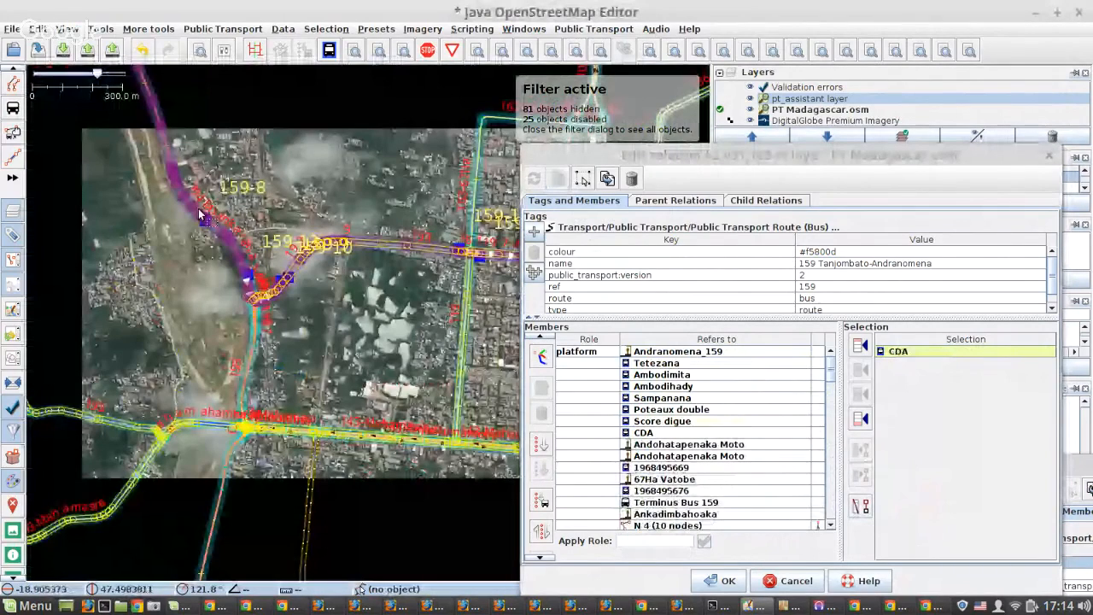
{"action": "scroll", "coordinate": [201, 217], "scroll_direction": "up", "scroll_amount": 8}
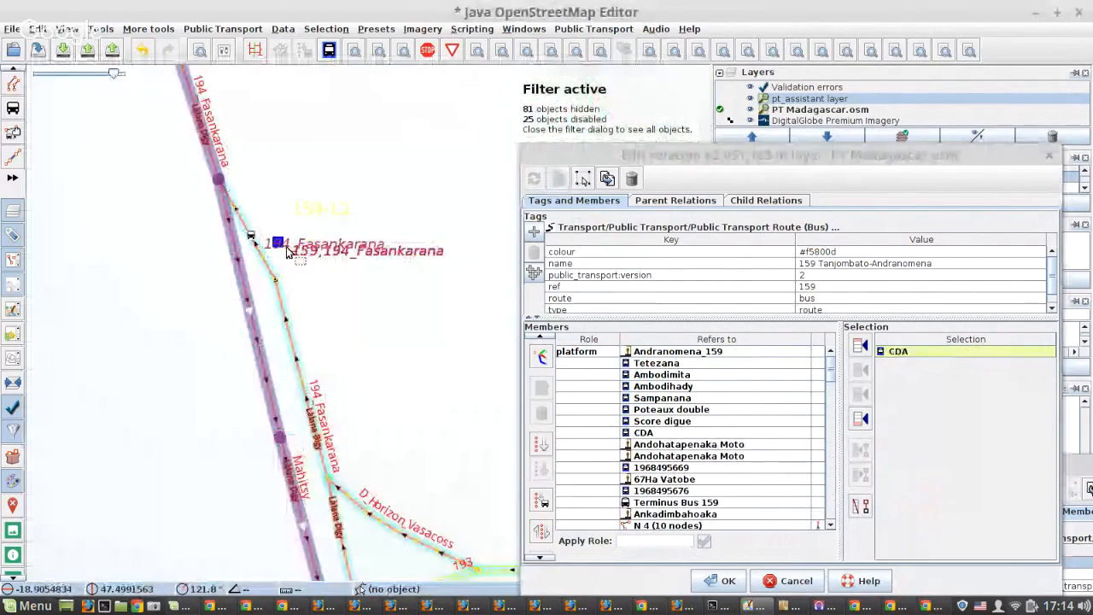
{"action": "left_click", "coordinate": [280, 244]}
{"action": "left_click", "coordinate": [865, 508]}
{"action": "left_click", "coordinate": [865, 508]}
{"action": "left_click", "coordinate": [558, 179]}
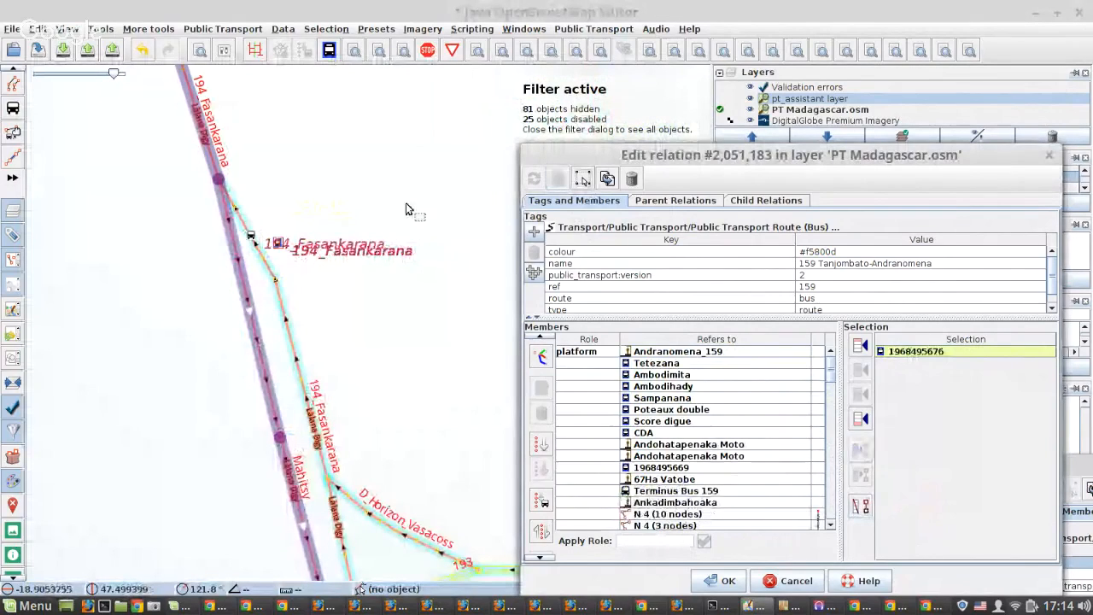
Remove the Andohatapenaka Moto platform on the northwest side of the road from the relation and apply the change.
{"action": "scroll", "coordinate": [406, 205], "scroll_direction": "down", "scroll_amount": 3}
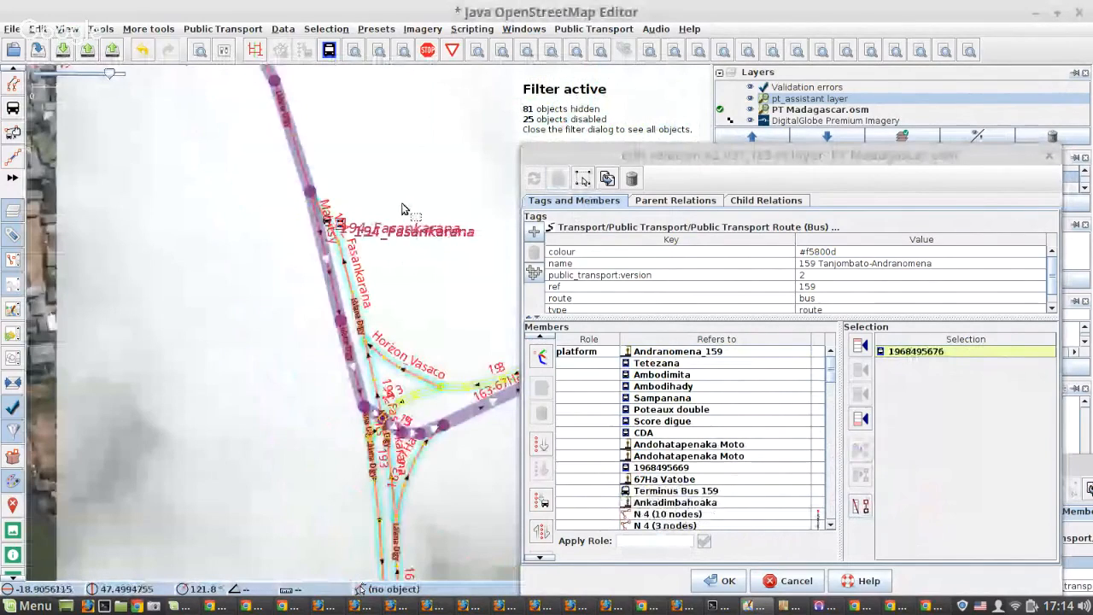
{"action": "scroll", "coordinate": [391, 273], "scroll_direction": "up", "scroll_amount": 3}
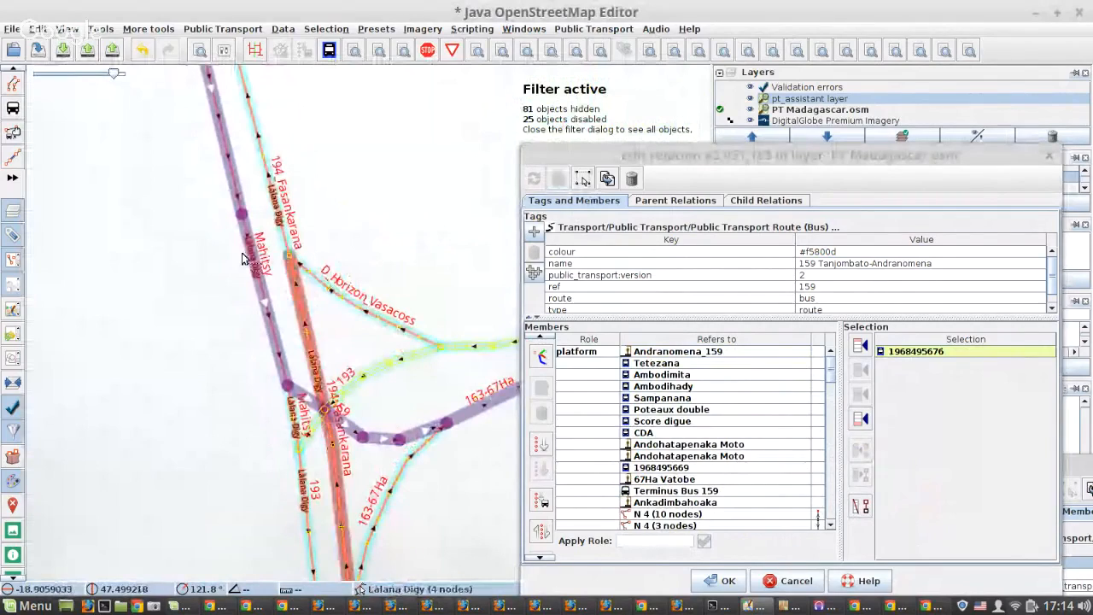
{"action": "scroll", "coordinate": [242, 258], "scroll_direction": "down", "scroll_amount": 2}
{"action": "scroll", "coordinate": [252, 263], "scroll_direction": "down", "scroll_amount": 2}
{"action": "scroll", "coordinate": [391, 225], "scroll_direction": "up", "scroll_amount": 4}
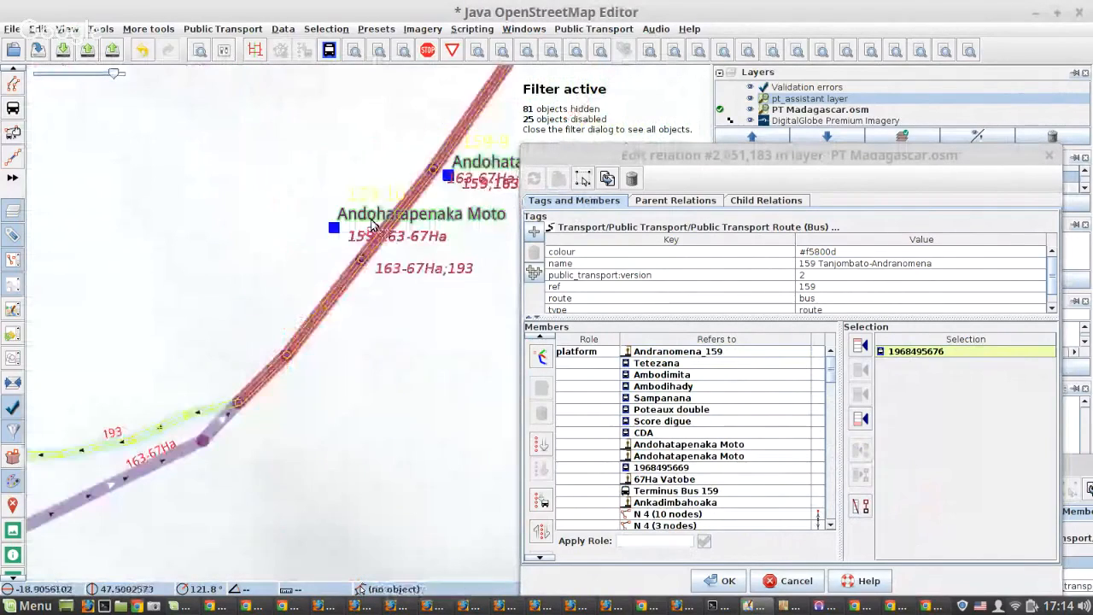
{"action": "left_click", "coordinate": [334, 228]}
{"action": "left_click", "coordinate": [860, 506]}
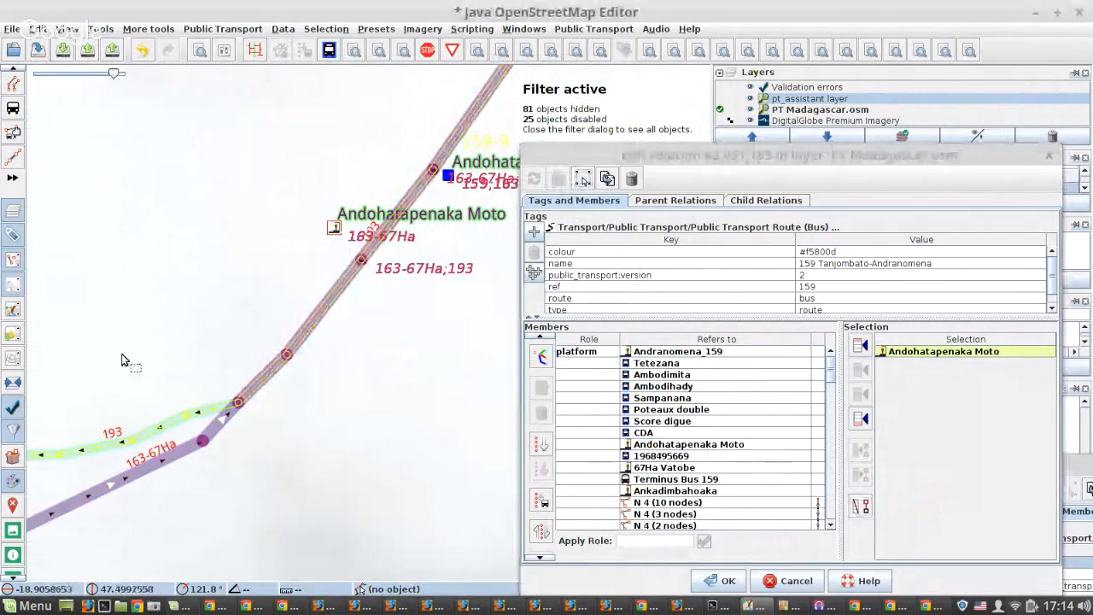
Remove the 67Ha Vatobe platform north of the road from the relation and apply the change.
{"action": "scroll", "coordinate": [122, 357], "scroll_direction": "down", "scroll_amount": 2}
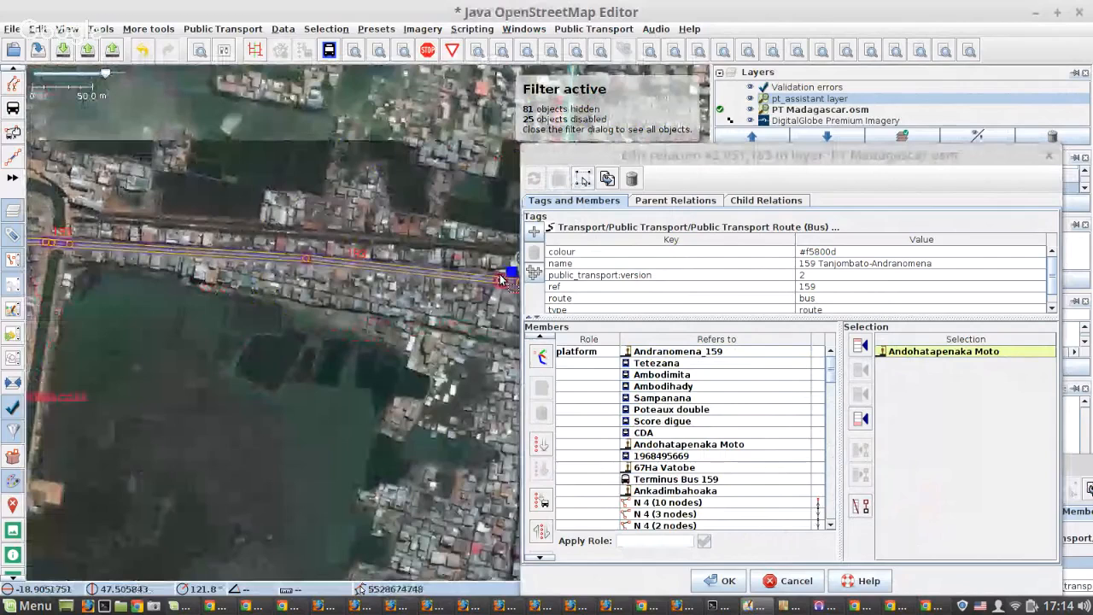
{"action": "scroll", "coordinate": [500, 276], "scroll_direction": "up", "scroll_amount": 4}
{"action": "left_click_drag", "start_coordinate": [500, 276], "coordinate": [89, 286]}
{"action": "left_click", "coordinate": [128, 262]}
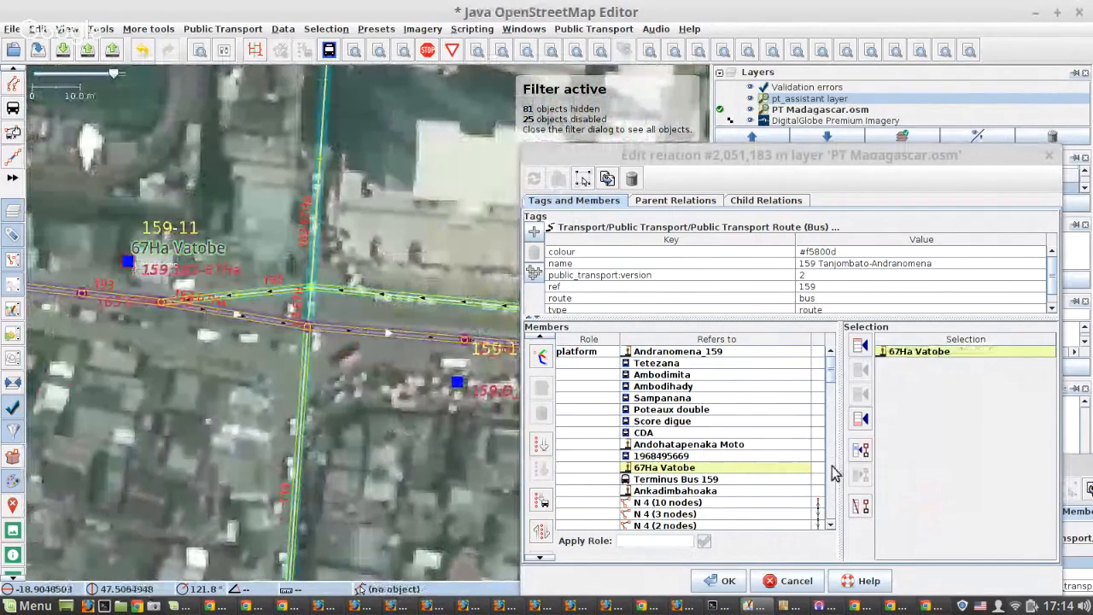
{"action": "left_click", "coordinate": [860, 506]}
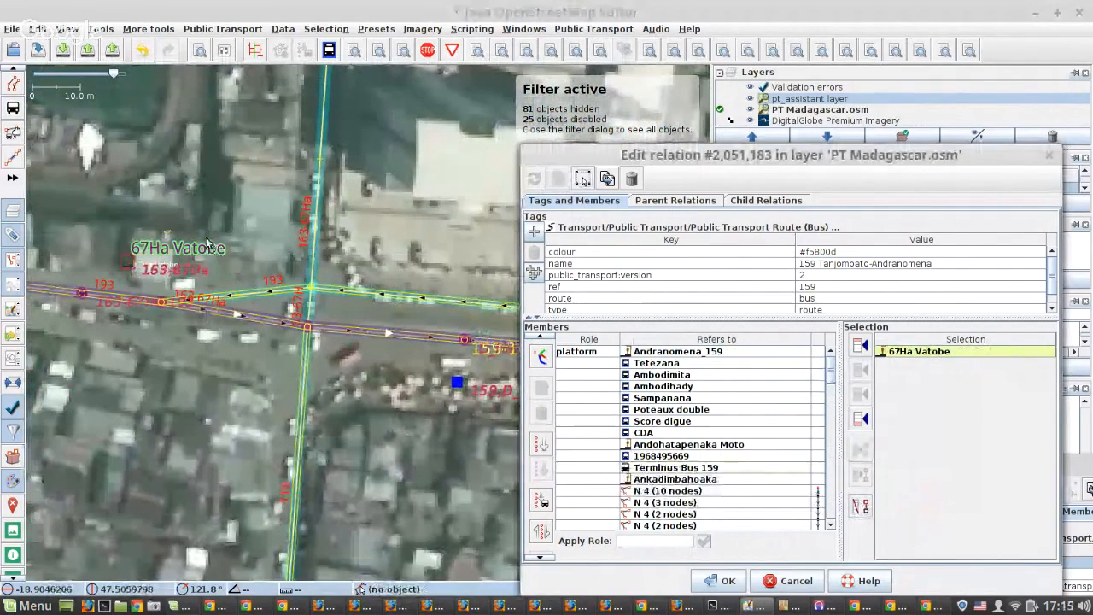
{"action": "left_click", "coordinate": [36, 249]}
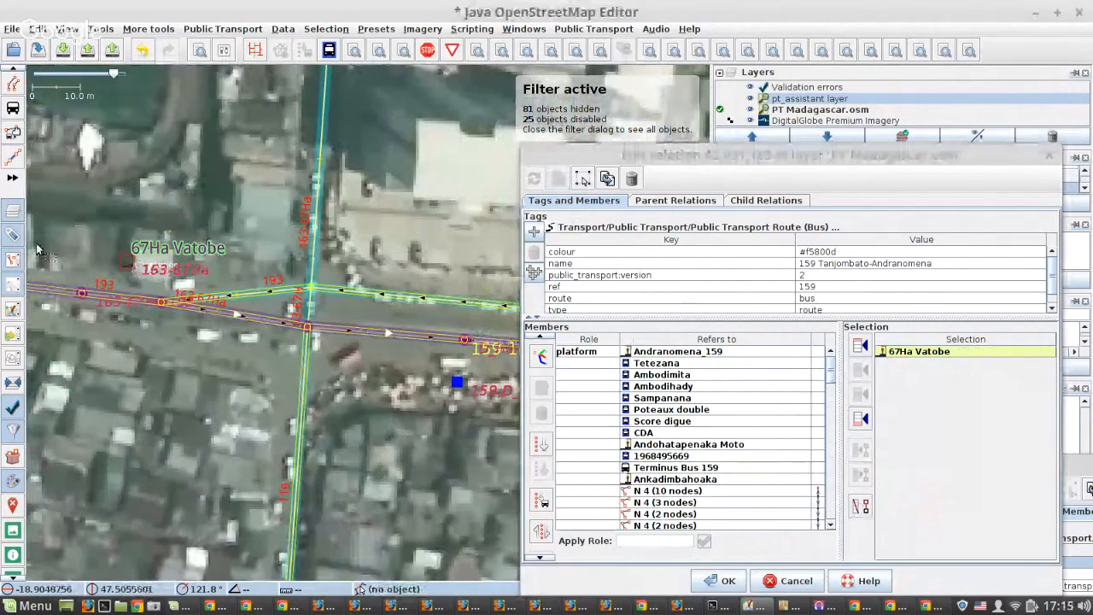
Follow route 159 on the map from 67Ha Vatobe south along the N 7 to stop 159-11 at Ankadimbahoaka, examining the stops along it.
{"action": "scroll", "coordinate": [38, 249], "scroll_direction": "down", "scroll_amount": 2}
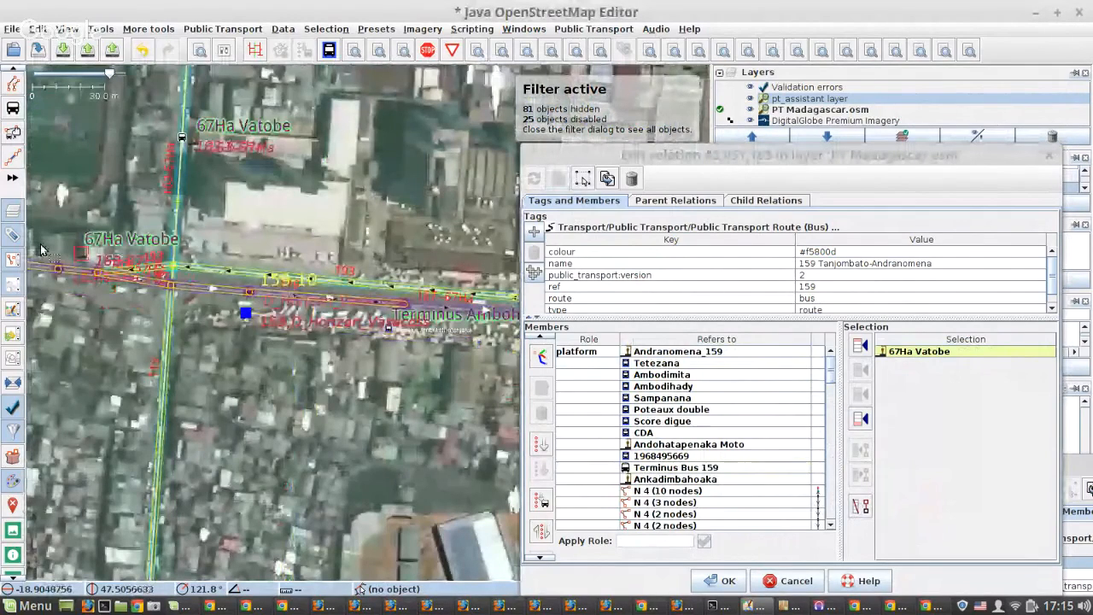
{"action": "scroll", "coordinate": [40, 249], "scroll_direction": "down", "scroll_amount": 2}
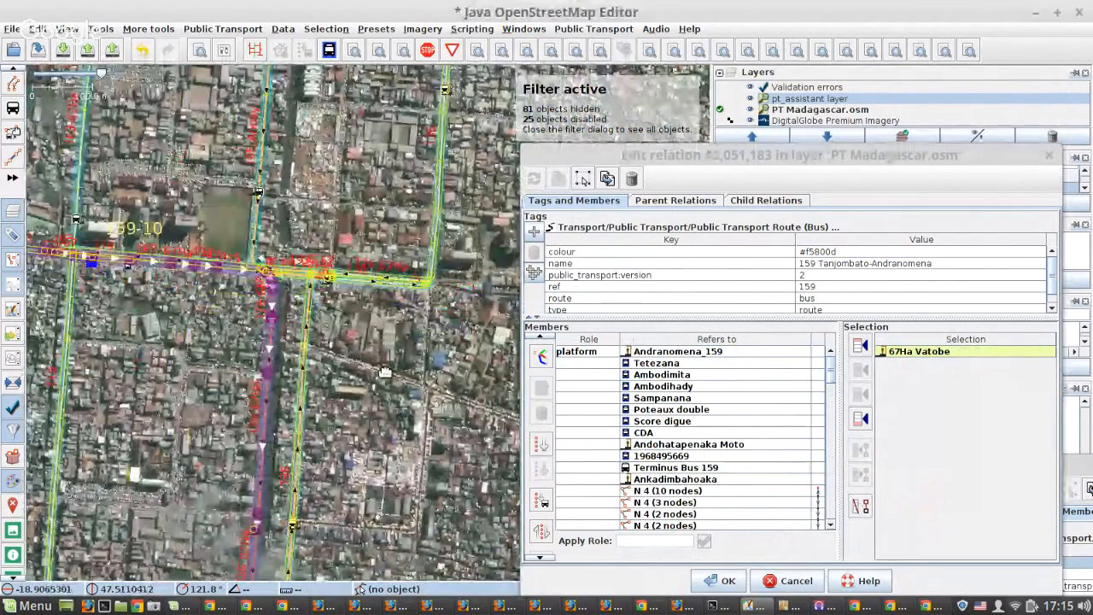
{"action": "left_click_drag", "start_coordinate": [385, 372], "coordinate": [37, 202]}
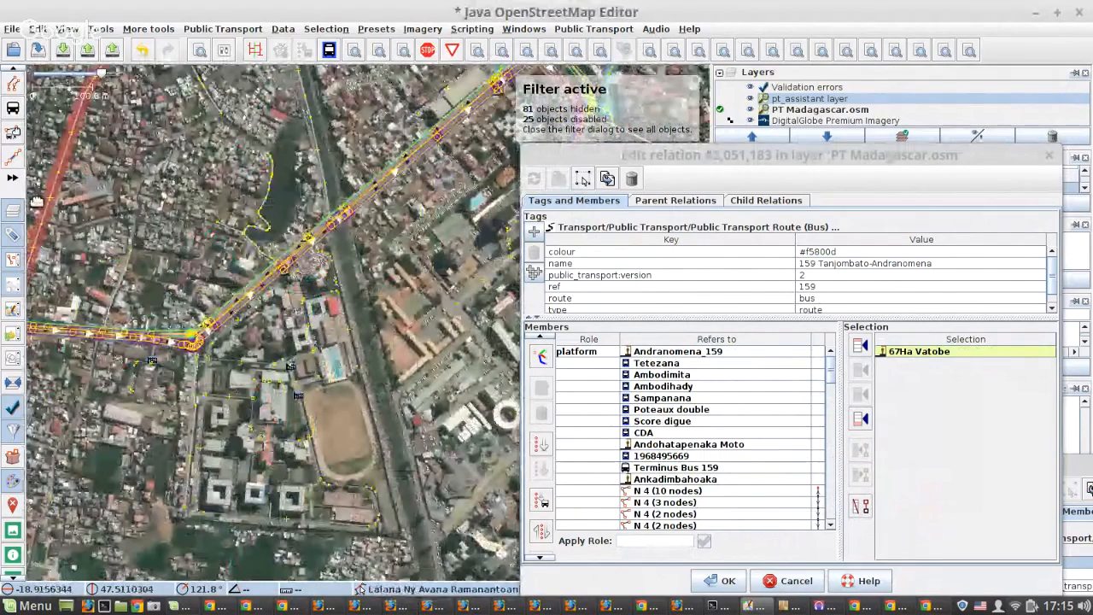
{"action": "left_click_drag", "start_coordinate": [568, 82], "coordinate": [245, 234]}
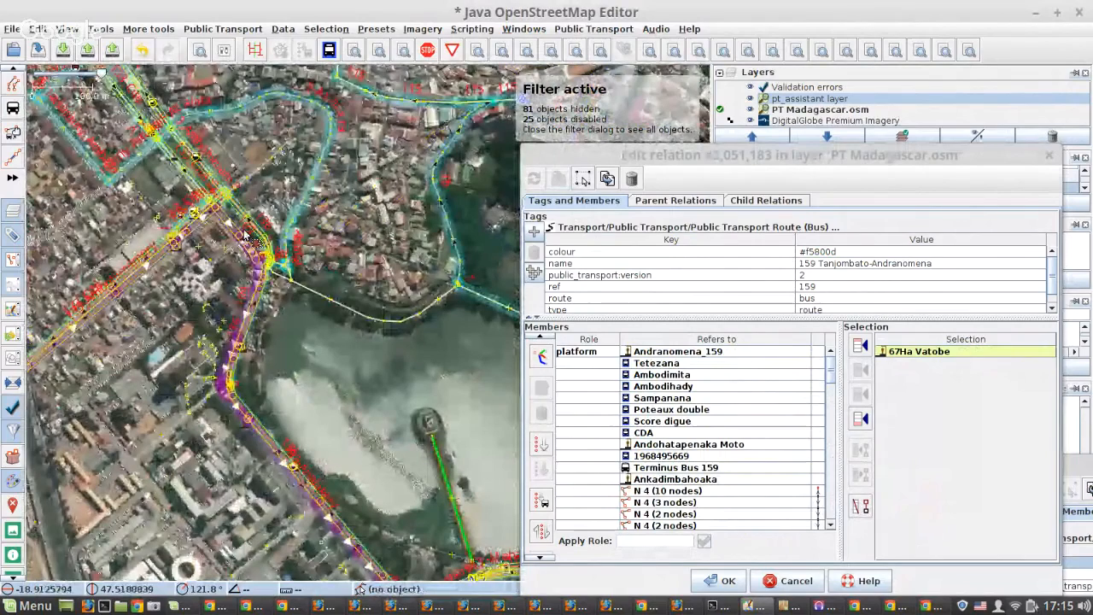
{"action": "left_click_drag", "start_coordinate": [448, 564], "coordinate": [331, 217]}
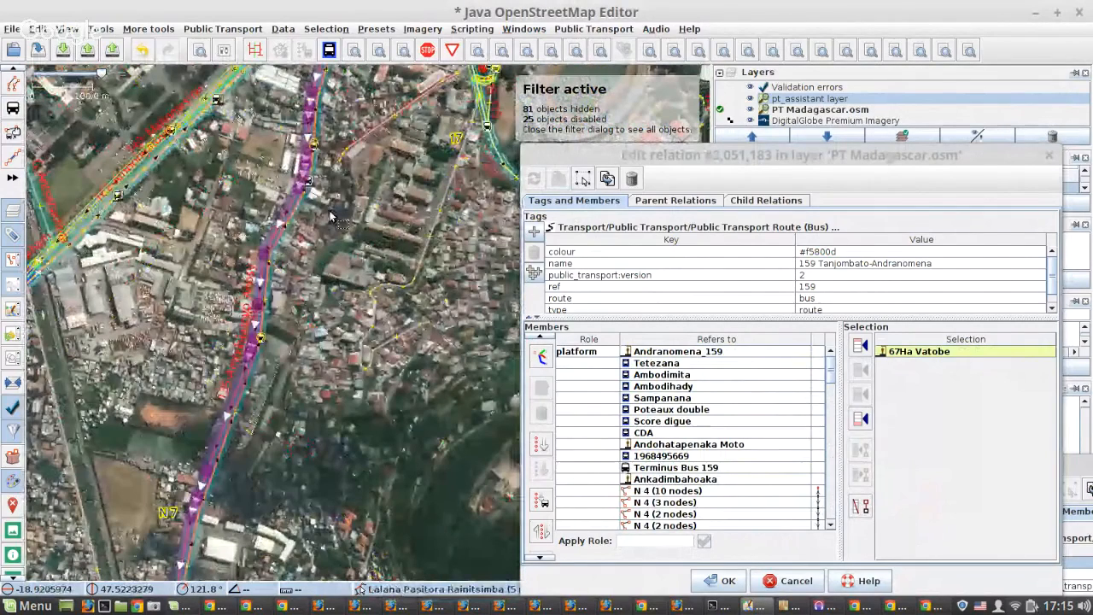
{"action": "scroll", "coordinate": [328, 216], "scroll_direction": "up", "scroll_amount": 1}
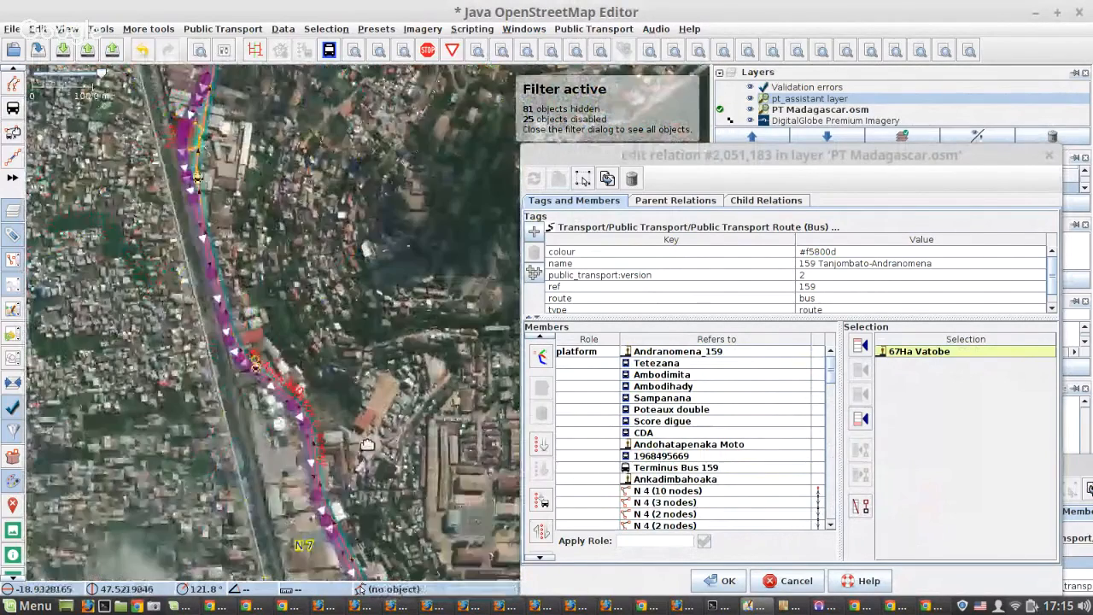
{"action": "scroll", "coordinate": [313, 192], "scroll_direction": "up", "scroll_amount": 2}
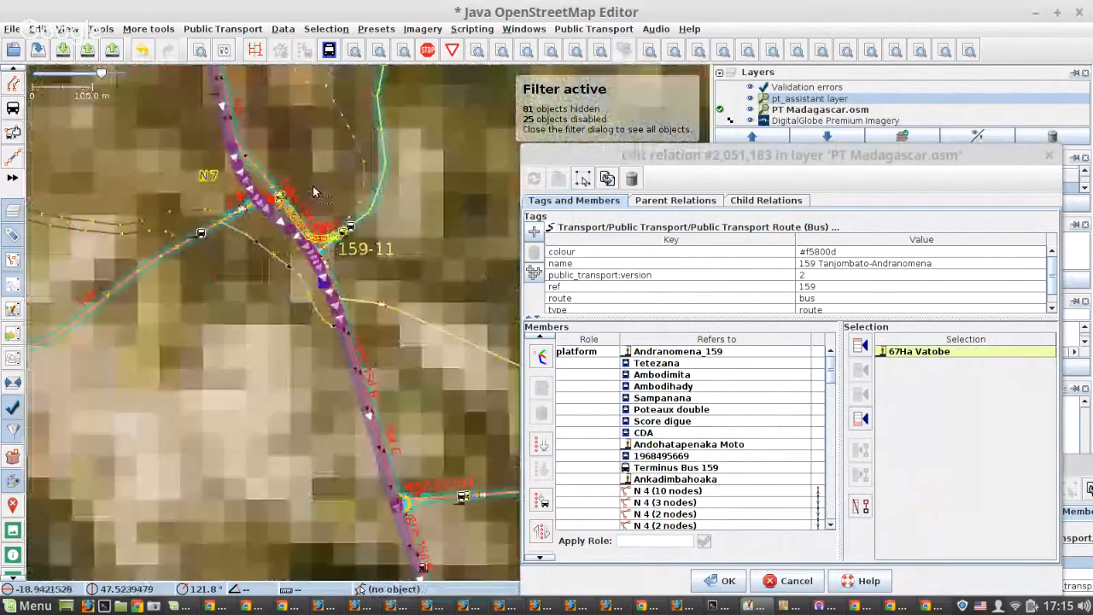
{"action": "scroll", "coordinate": [336, 272], "scroll_direction": "up", "scroll_amount": 1}
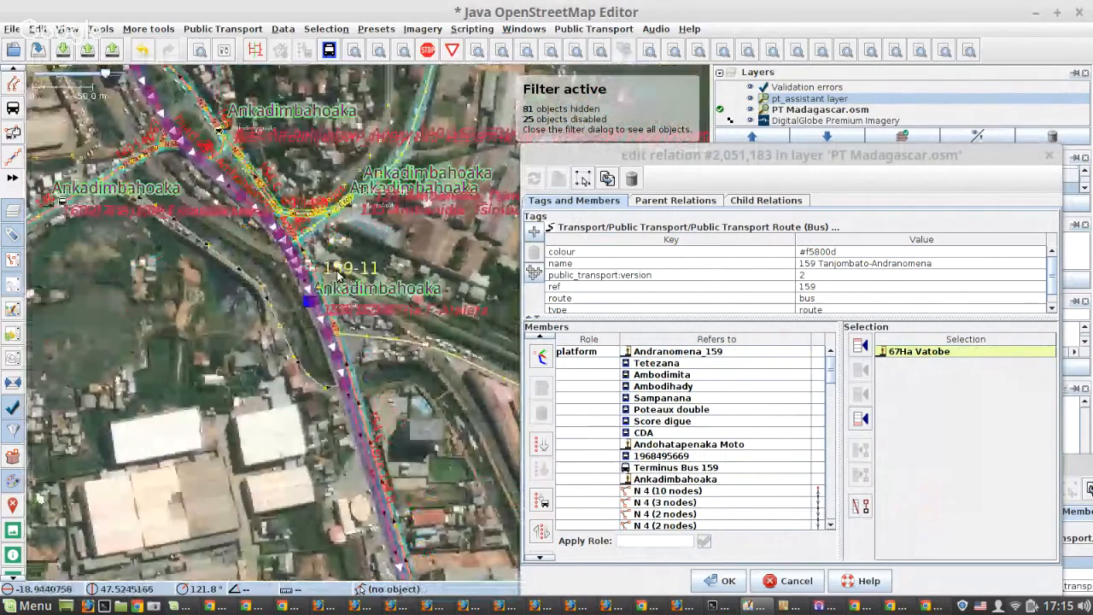
{"action": "left_click_drag", "start_coordinate": [338, 275], "coordinate": [323, 289]}
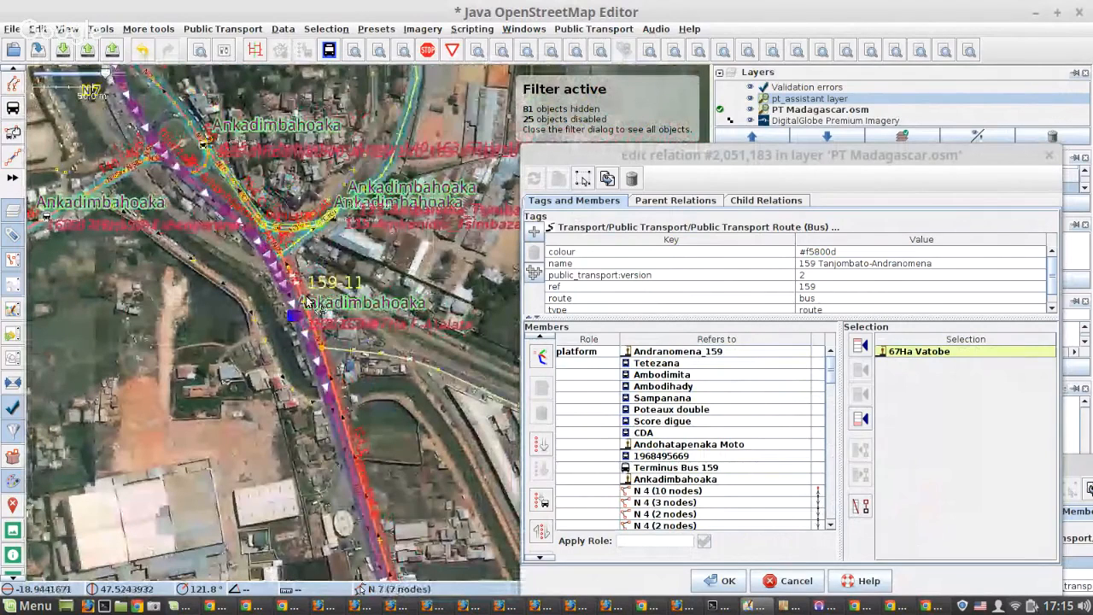
Select the Ankadimbahoaka platform northeast of the roundabout, bring the new relation's editor into view, and return to the editor of relation 2,051,183.
{"action": "scroll", "coordinate": [219, 84], "scroll_direction": "up", "scroll_amount": 2}
{"action": "left_click", "coordinate": [198, 194]}
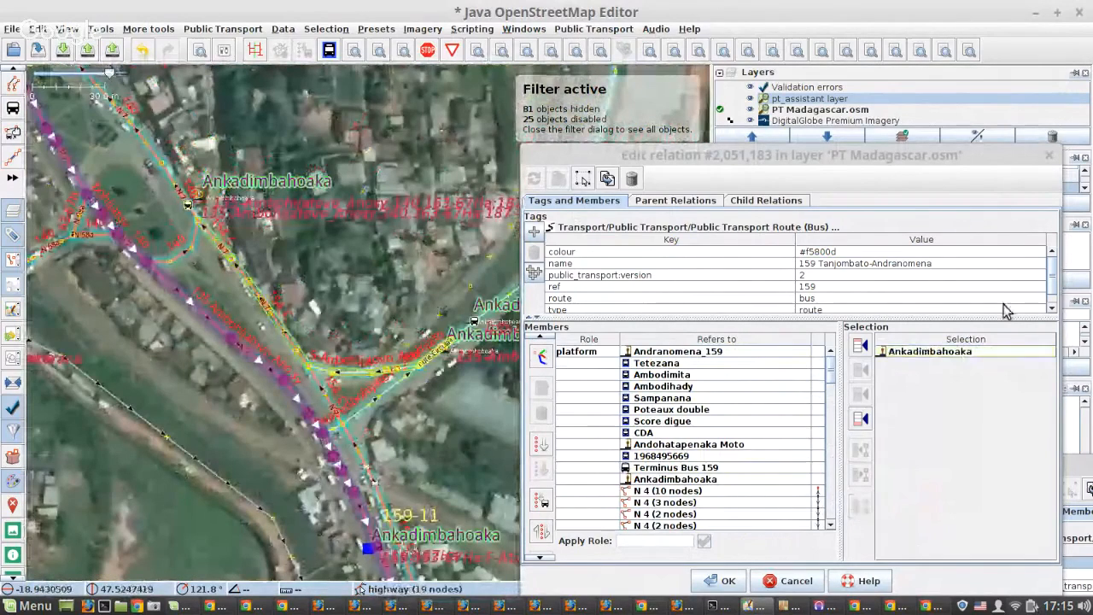
{"action": "left_click", "coordinate": [1083, 466]}
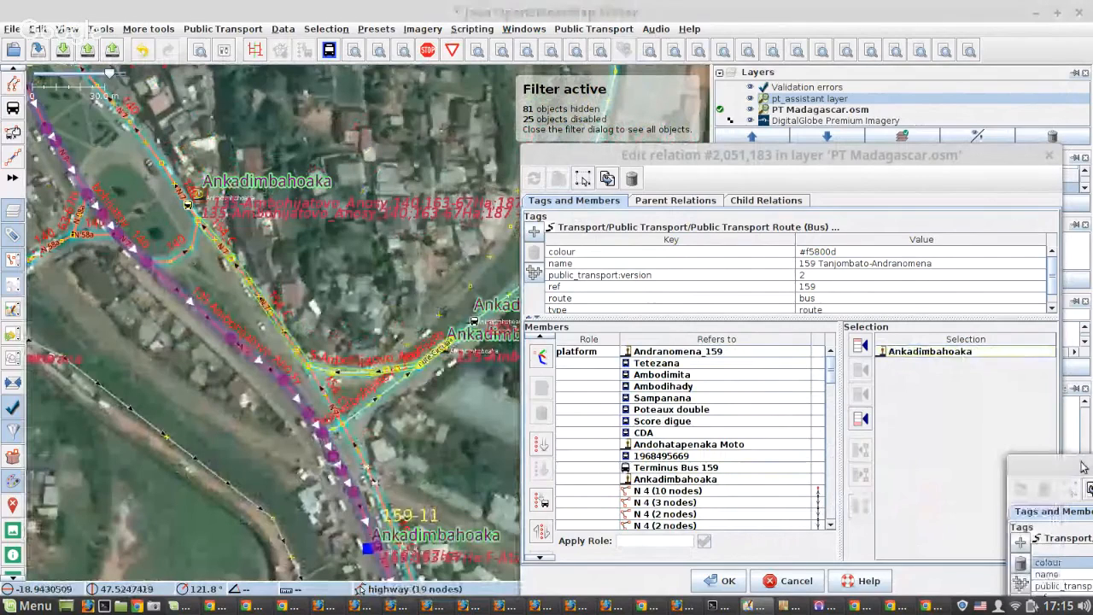
{"action": "left_click_drag", "start_coordinate": [1081, 465], "coordinate": [799, 202]}
{"action": "scroll", "coordinate": [963, 376], "scroll_direction": "up", "scroll_amount": 1}
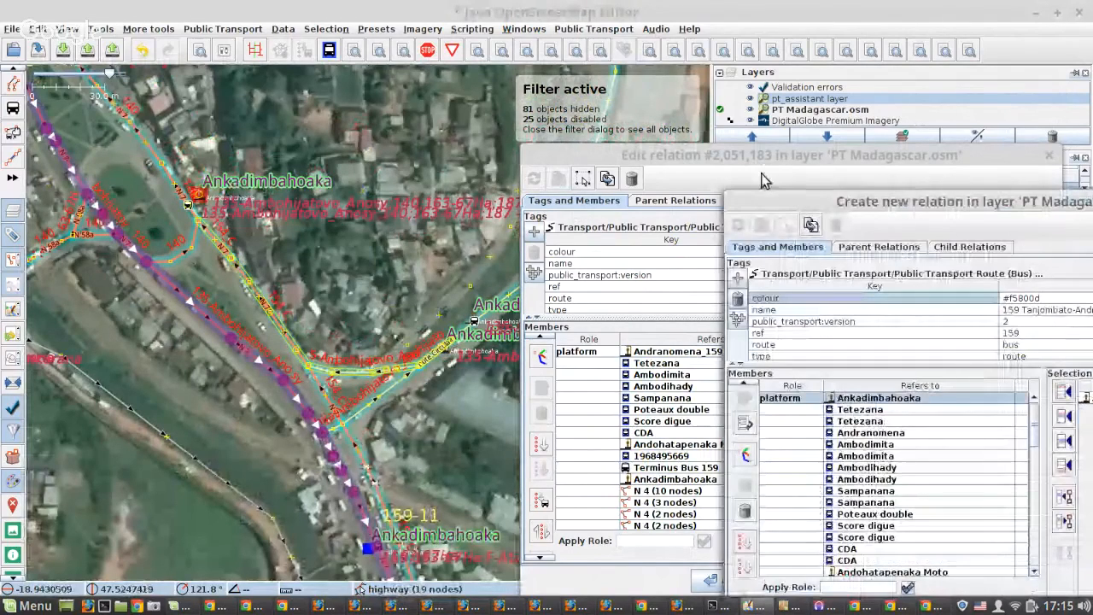
{"action": "left_click", "coordinate": [762, 175]}
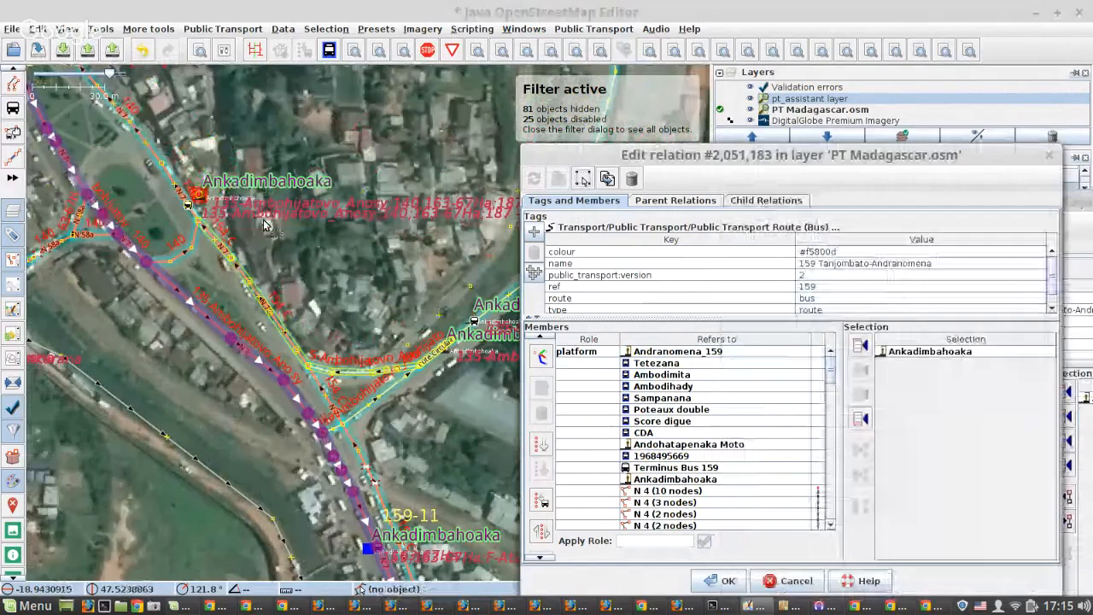
Follow the route south to its end near stop 159-12 and select the Terminus Bus 159 entry at the end of the relation's members.
{"action": "scroll", "coordinate": [265, 225], "scroll_direction": "down", "scroll_amount": 2}
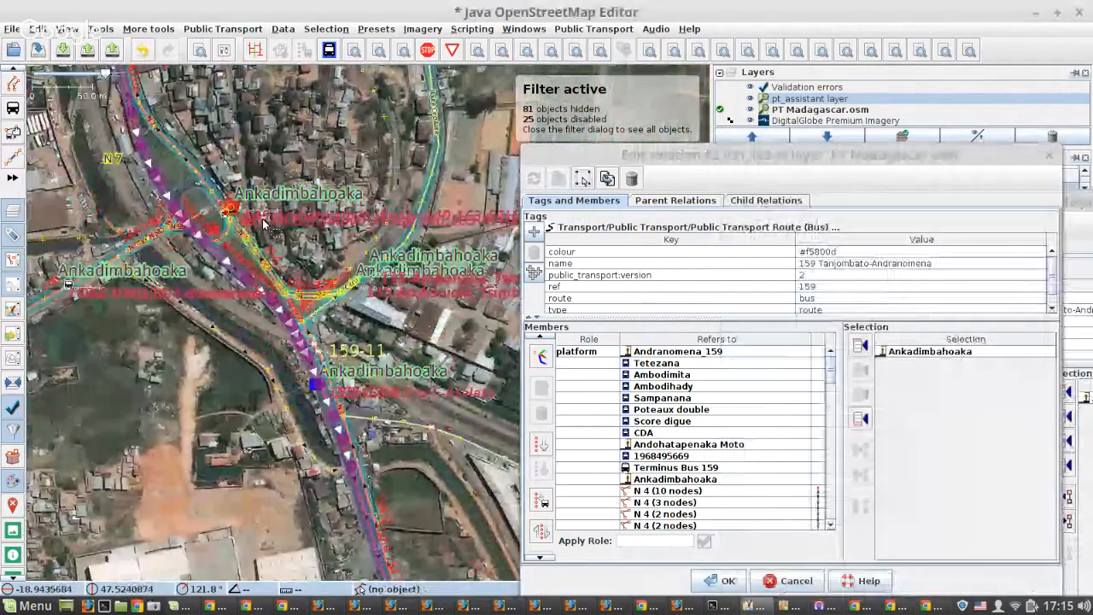
{"action": "scroll", "coordinate": [264, 224], "scroll_direction": "down", "scroll_amount": 4}
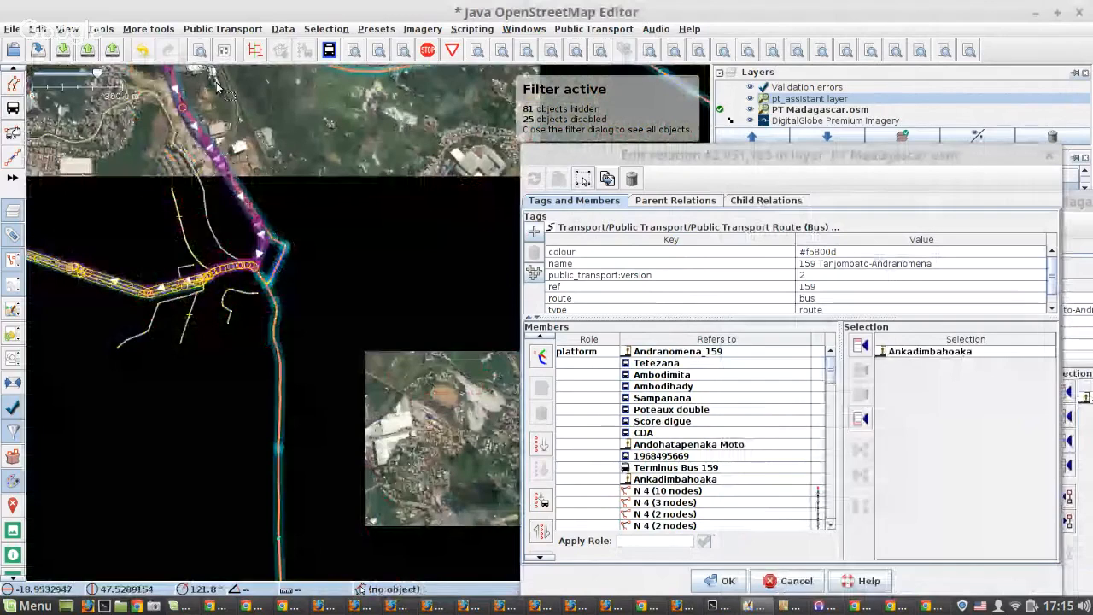
{"action": "scroll", "coordinate": [406, 268], "scroll_direction": "up", "scroll_amount": 3}
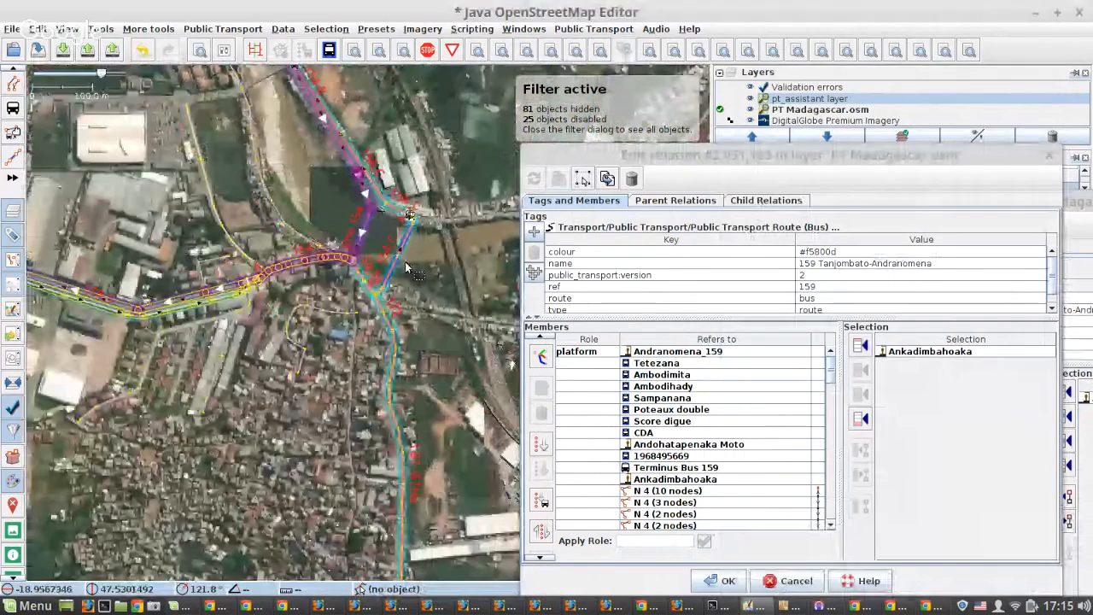
{"action": "scroll", "coordinate": [407, 268], "scroll_direction": "down", "scroll_amount": 3}
{"action": "scroll", "coordinate": [294, 323], "scroll_direction": "up", "scroll_amount": 4}
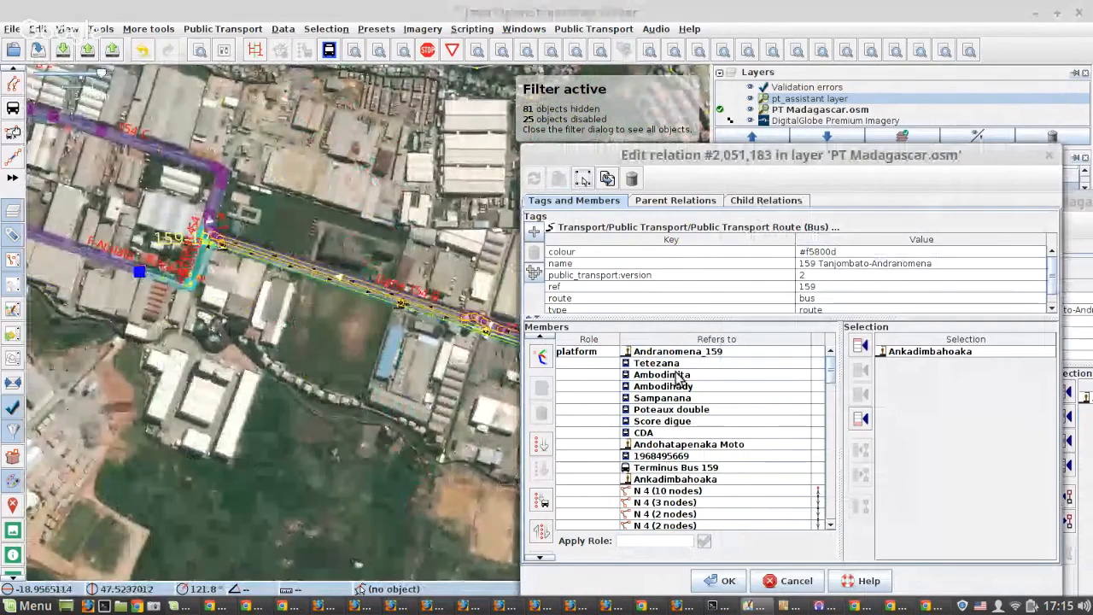
{"action": "scroll", "coordinate": [675, 479], "scroll_direction": "down", "scroll_amount": 5}
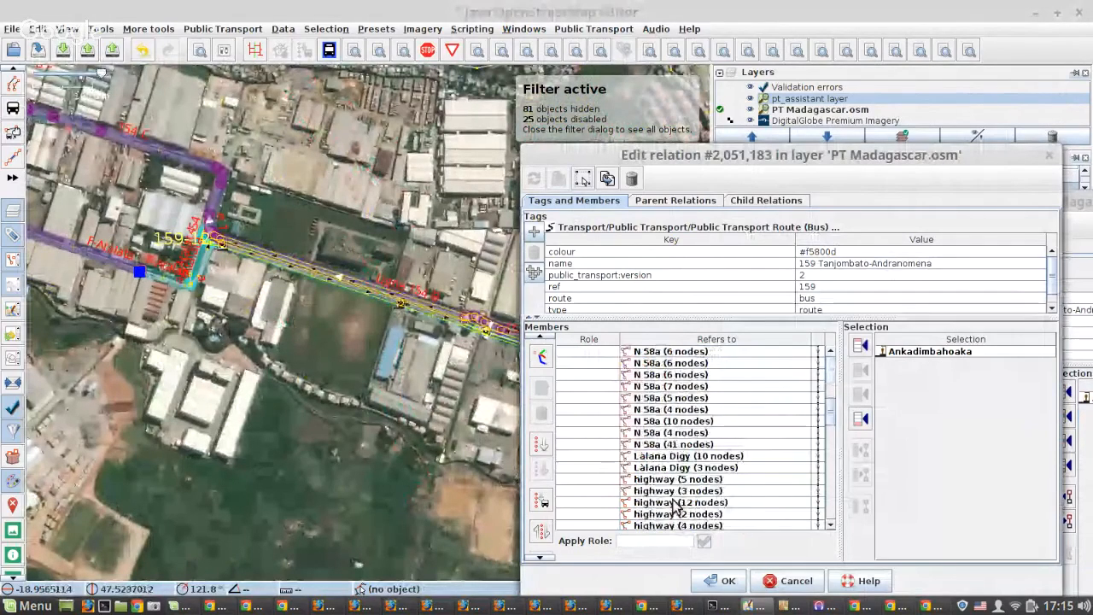
{"action": "scroll", "coordinate": [610, 501], "scroll_direction": "down", "scroll_amount": 5}
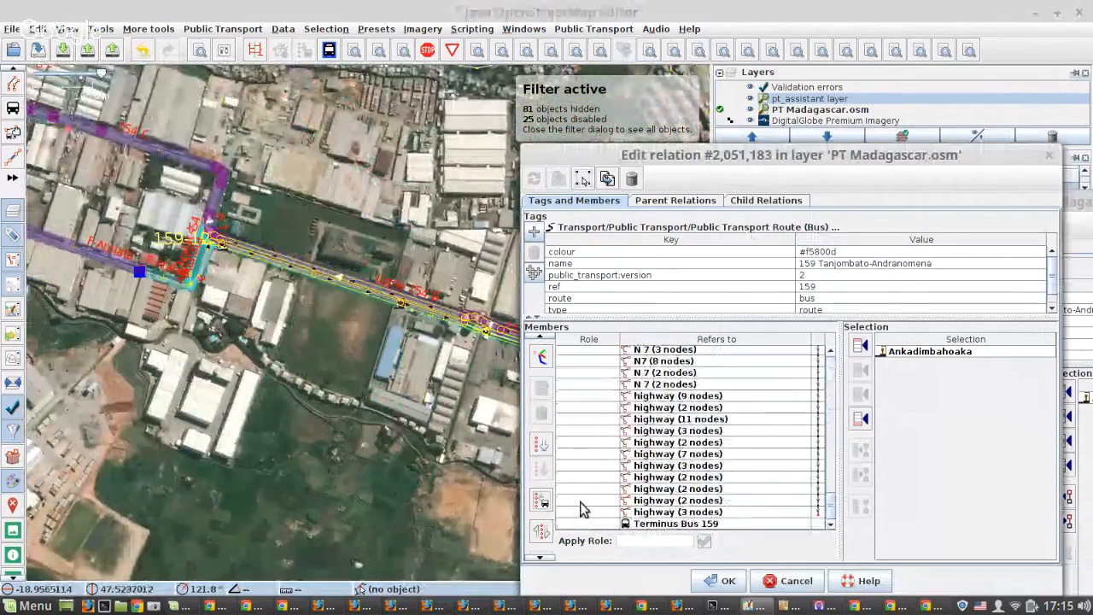
{"action": "double_click", "coordinate": [670, 523]}
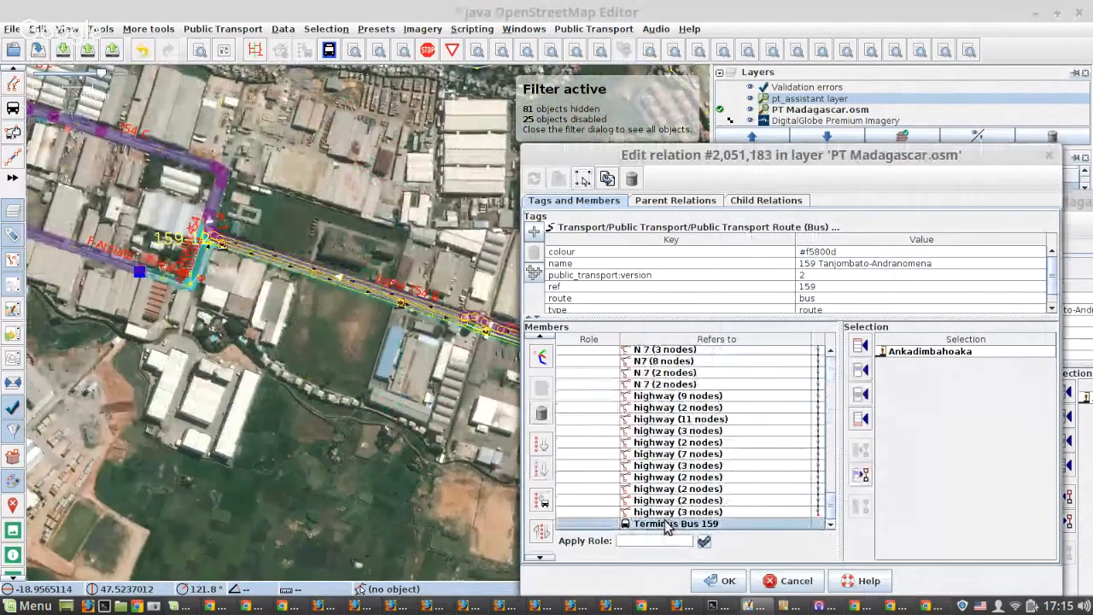
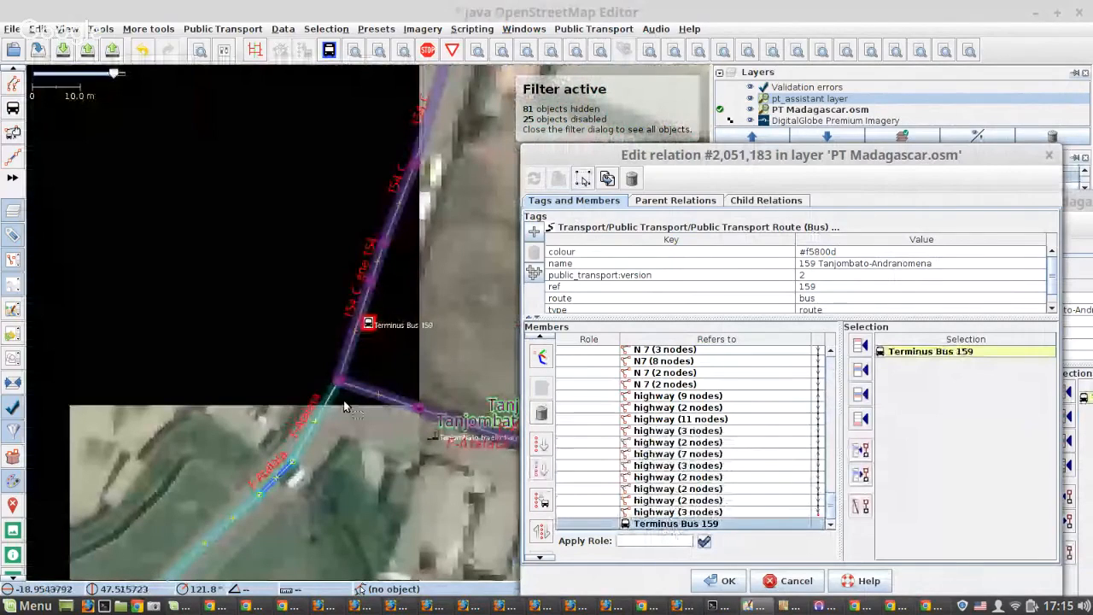
Remove the Terminus Bus 159 entry from the end of relation 2,051,183's members.
{"action": "scroll", "coordinate": [329, 348], "scroll_direction": "down", "scroll_amount": 3}
{"action": "scroll", "coordinate": [325, 340], "scroll_direction": "up", "scroll_amount": 5}
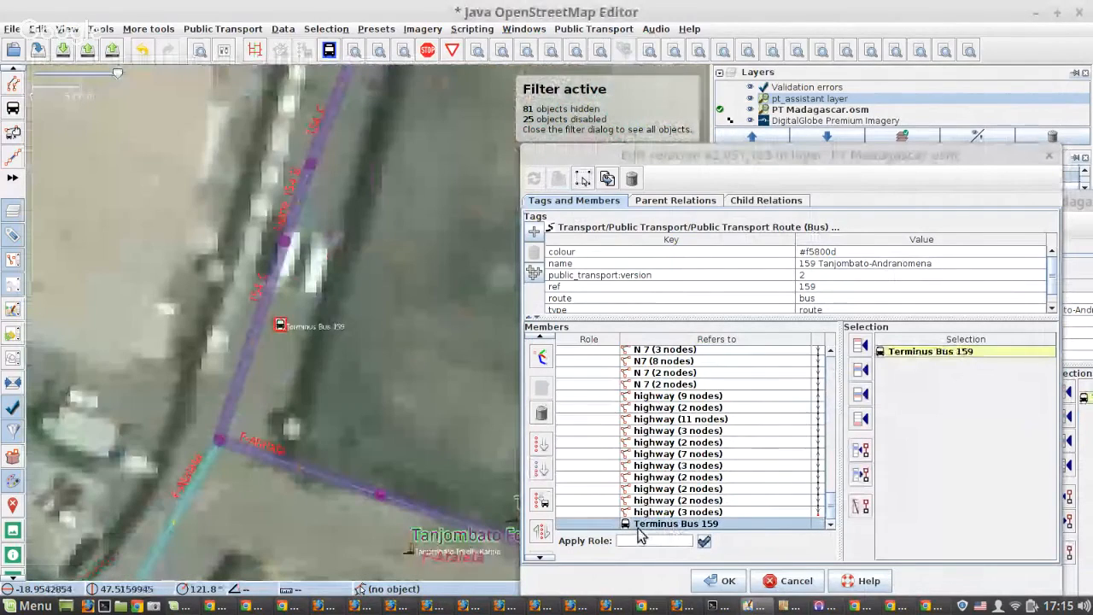
{"action": "left_click", "coordinate": [640, 534]}
{"action": "left_click", "coordinate": [542, 412]}
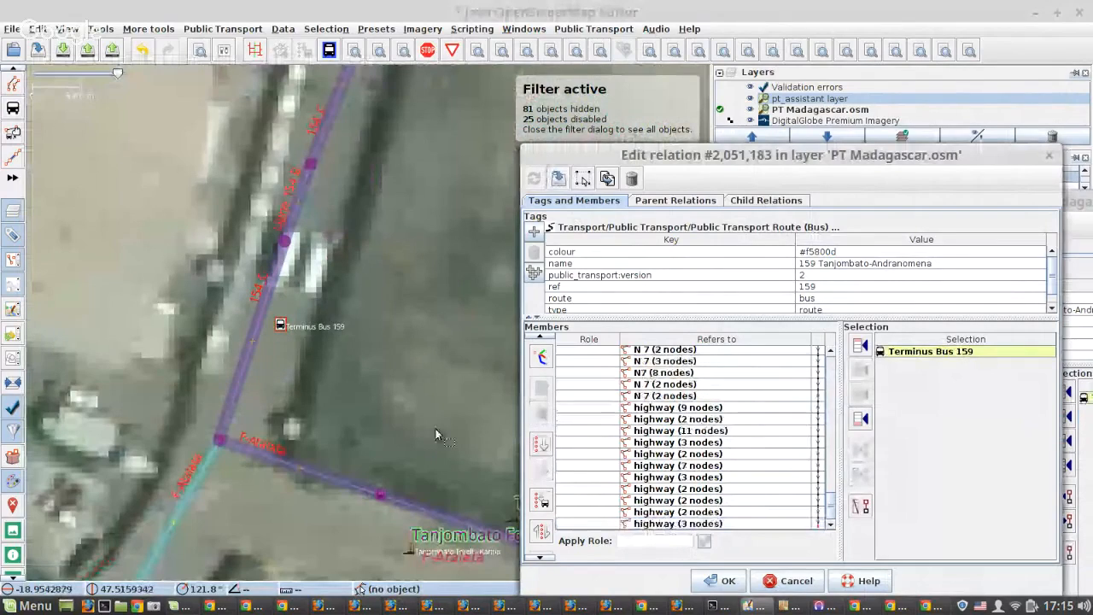
Examine the southern end of route 159 around Tanjombato up to stop 159-12 and review the relation's member list from end to start.
{"action": "scroll", "coordinate": [296, 443], "scroll_direction": "down", "scroll_amount": 2}
{"action": "left_click_drag", "start_coordinate": [367, 472], "coordinate": [269, 390]}
{"action": "scroll", "coordinate": [269, 393], "scroll_direction": "down", "scroll_amount": 2}
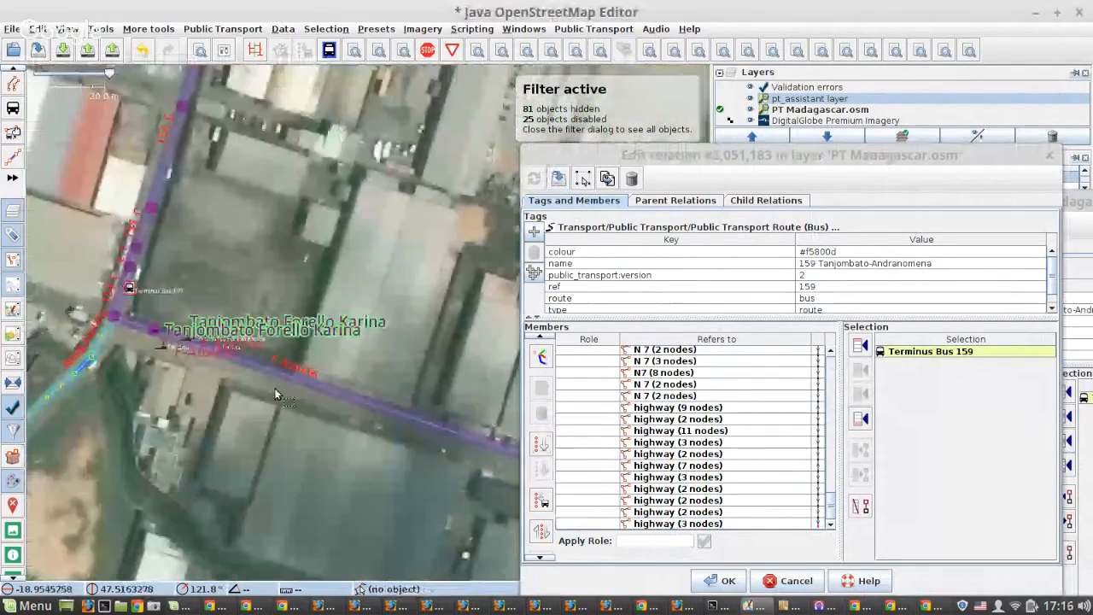
{"action": "scroll", "coordinate": [410, 429], "scroll_direction": "down", "scroll_amount": 2}
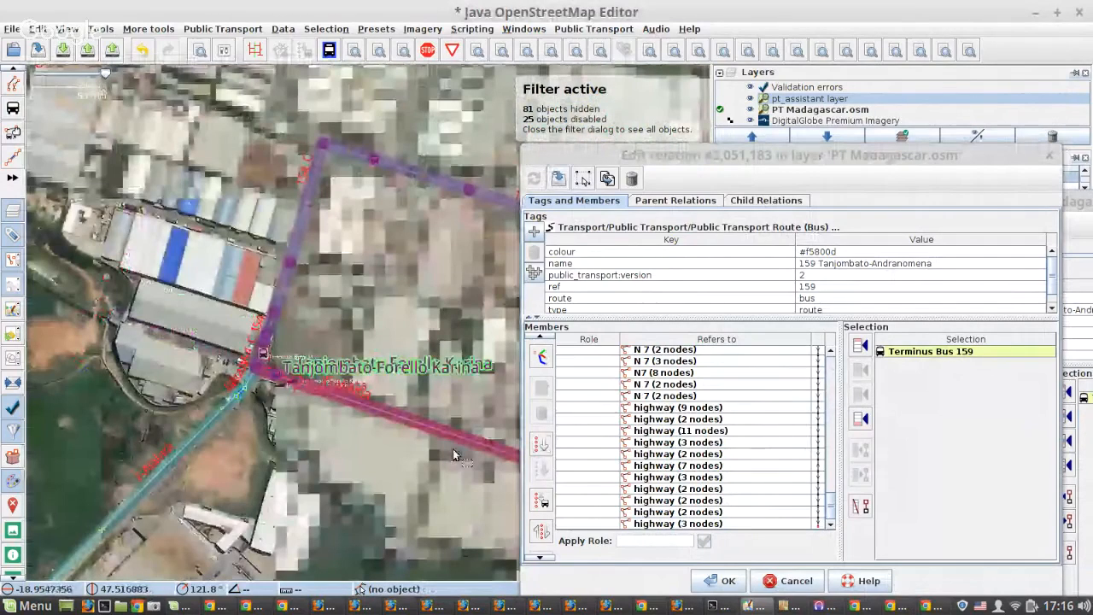
{"action": "left_click_drag", "start_coordinate": [453, 450], "coordinate": [280, 392]}
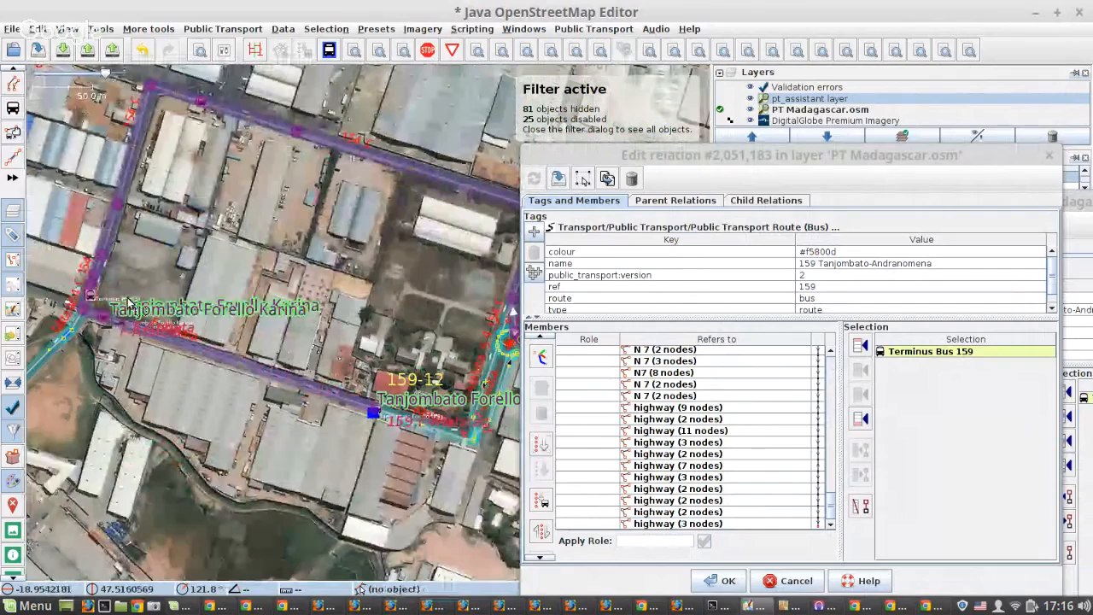
{"action": "left_click_drag", "start_coordinate": [324, 361], "coordinate": [212, 321]}
{"action": "scroll", "coordinate": [726, 452], "scroll_direction": "up", "scroll_amount": 10}
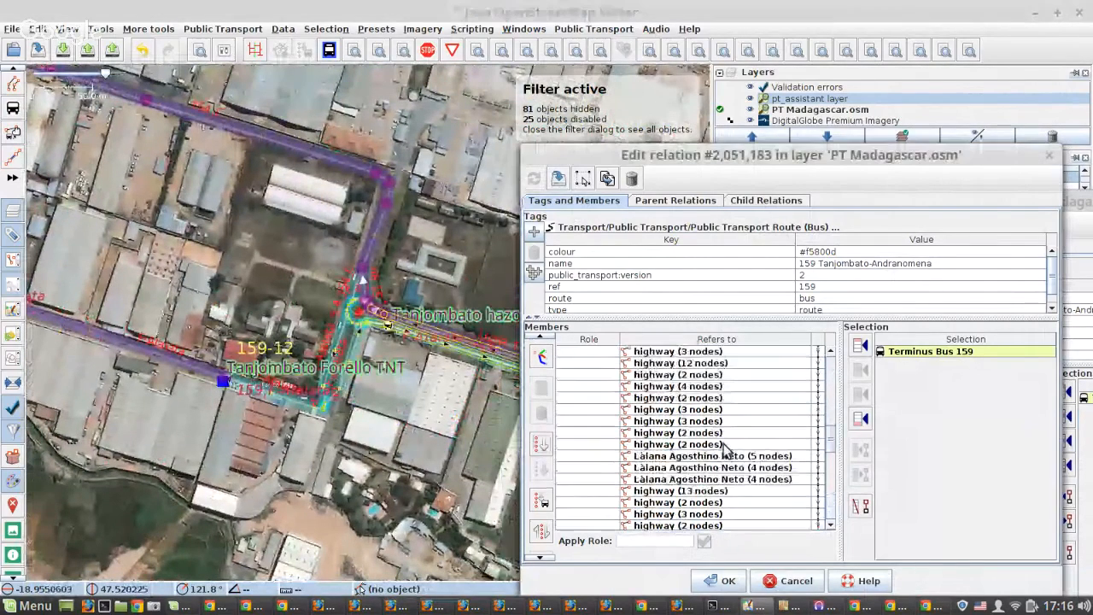
{"action": "scroll", "coordinate": [724, 453], "scroll_direction": "up", "scroll_amount": 5}
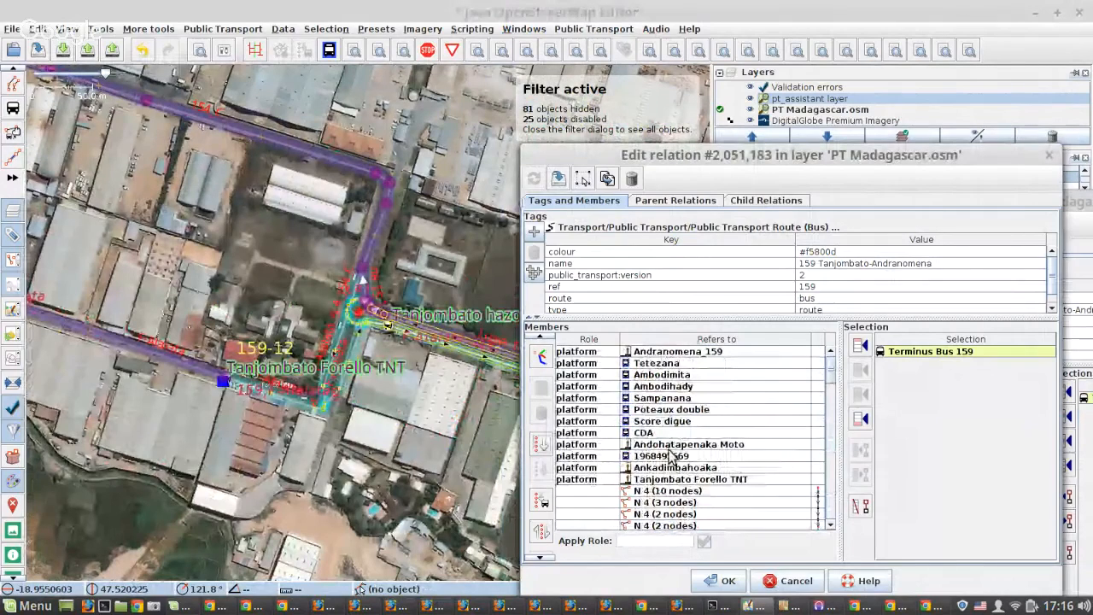
Zoom to the Andranomena_159 platform and follow the route south past stop 159-7, examining the numbered stops.
{"action": "left_click", "coordinate": [649, 352]}
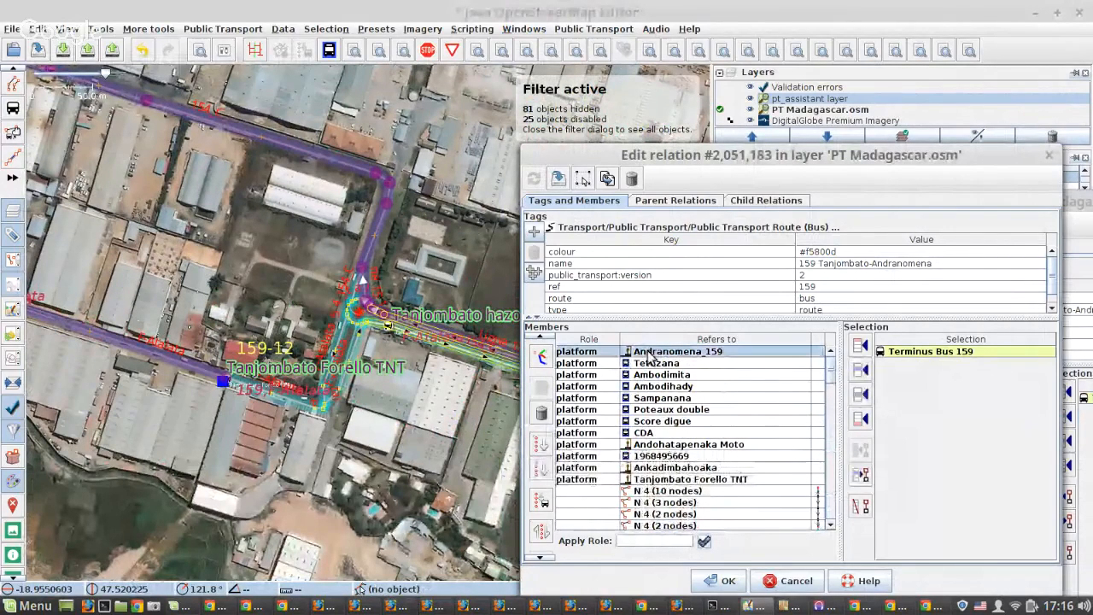
{"action": "right_click", "coordinate": [649, 355]}
{"action": "left_click", "coordinate": [666, 363]}
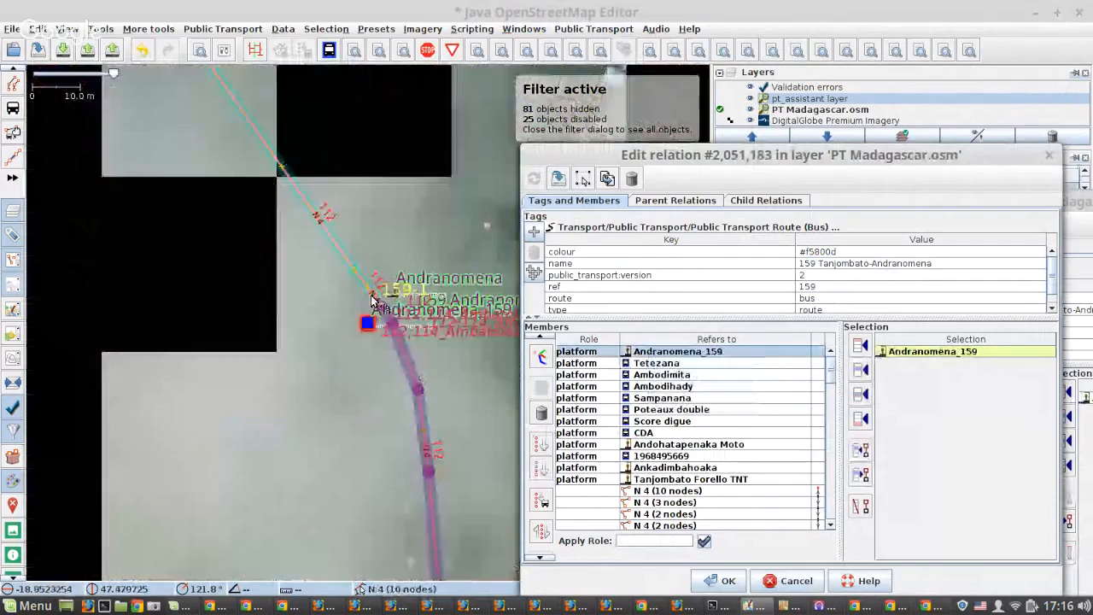
{"action": "scroll", "coordinate": [371, 299], "scroll_direction": "down", "scroll_amount": 10}
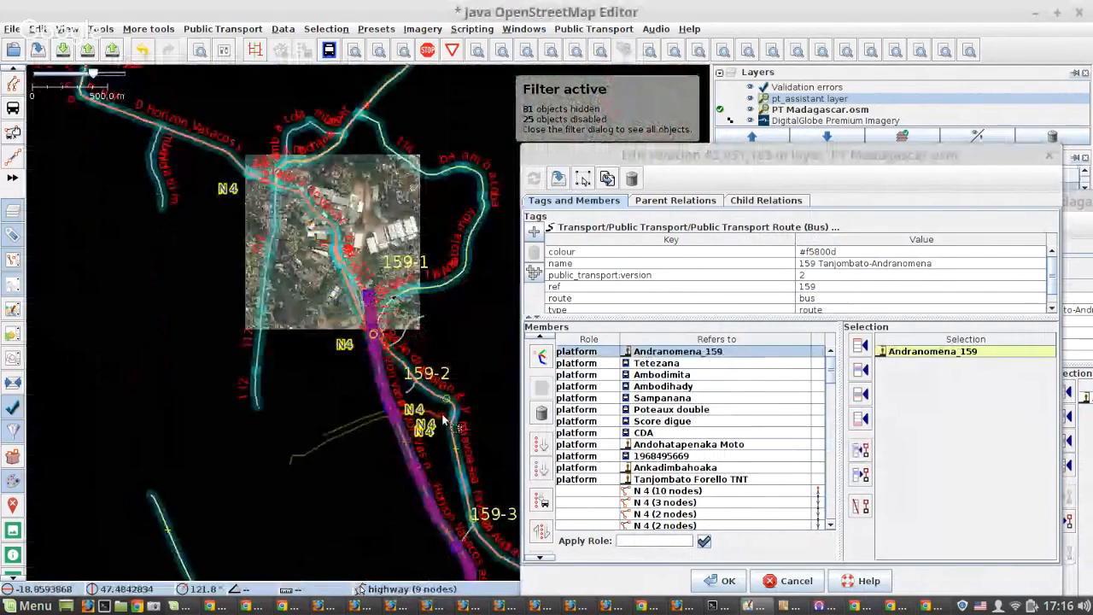
{"action": "left_click_drag", "start_coordinate": [443, 420], "coordinate": [243, 195]}
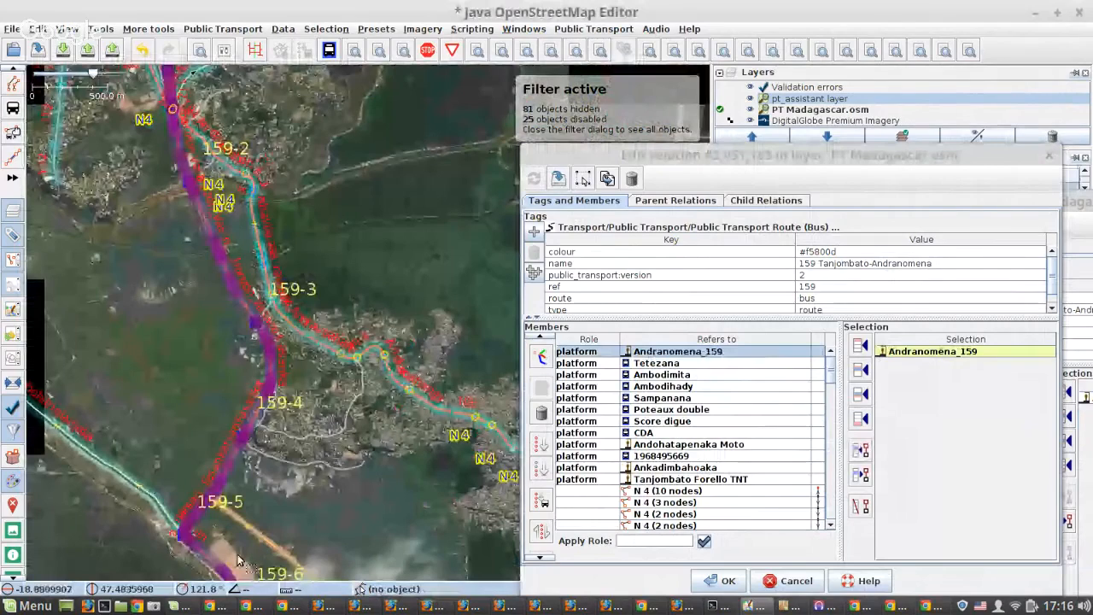
{"action": "left_click_drag", "start_coordinate": [239, 561], "coordinate": [183, 293]}
{"action": "scroll", "coordinate": [842, 302], "scroll_direction": "down", "scroll_amount": 1}
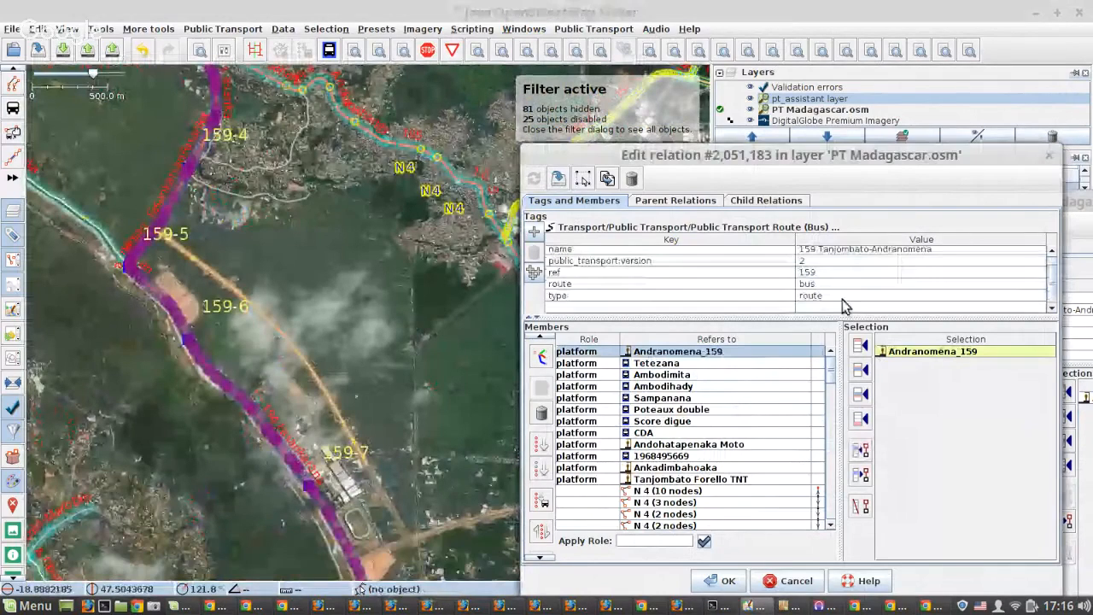
Select the map objects of the platform members from Tetezana through Ankadimbahoaka and save relation 2,051,183.
{"action": "left_click", "coordinate": [660, 365]}
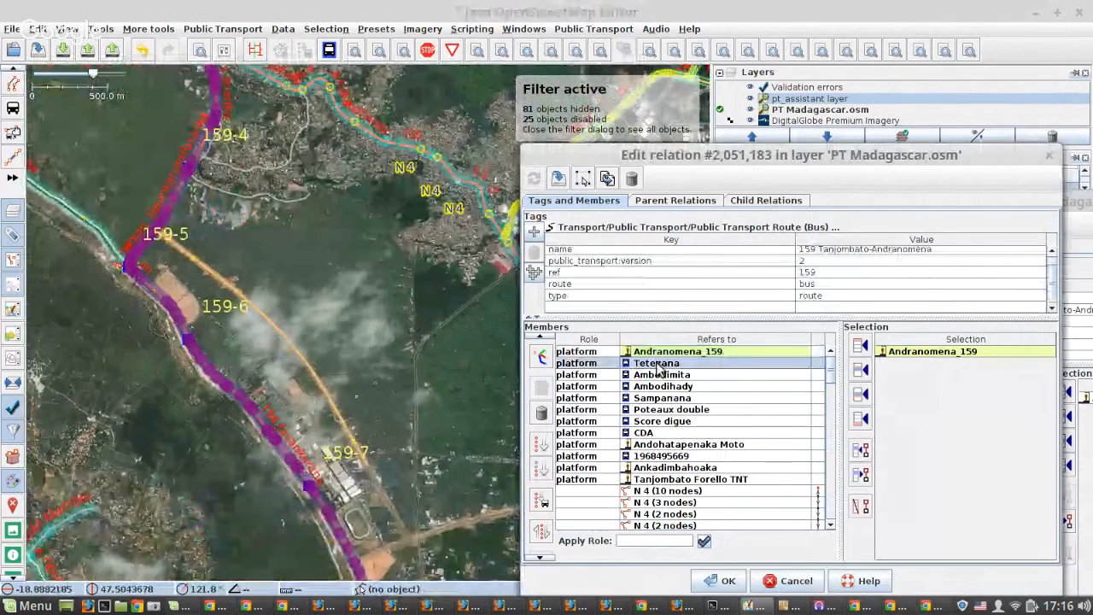
{"action": "left_click", "coordinate": [643, 467], "text": "shift"}
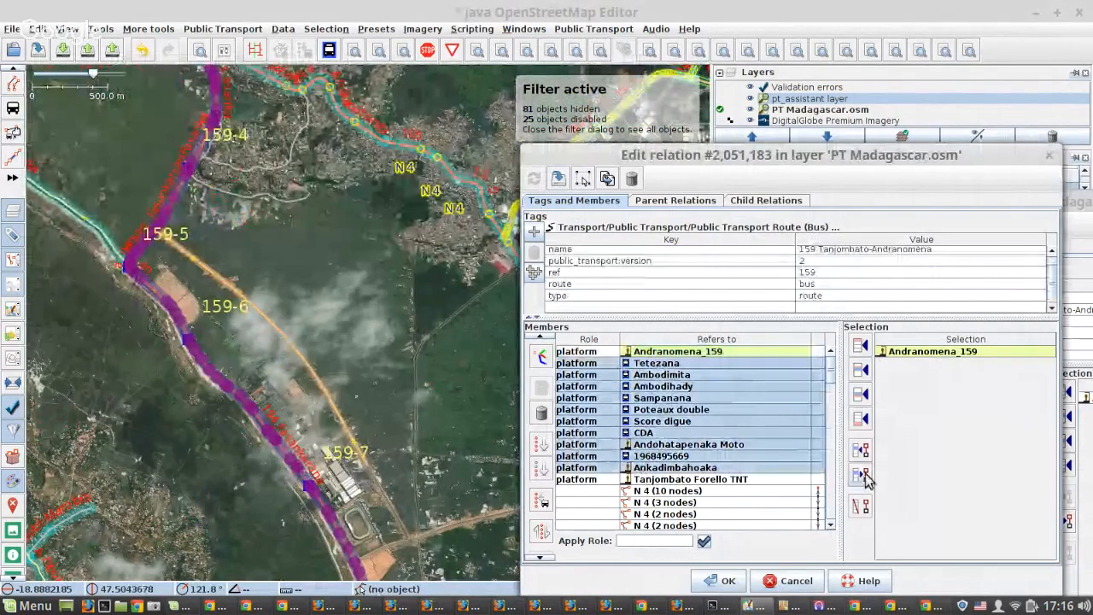
{"action": "left_click", "coordinate": [865, 477]}
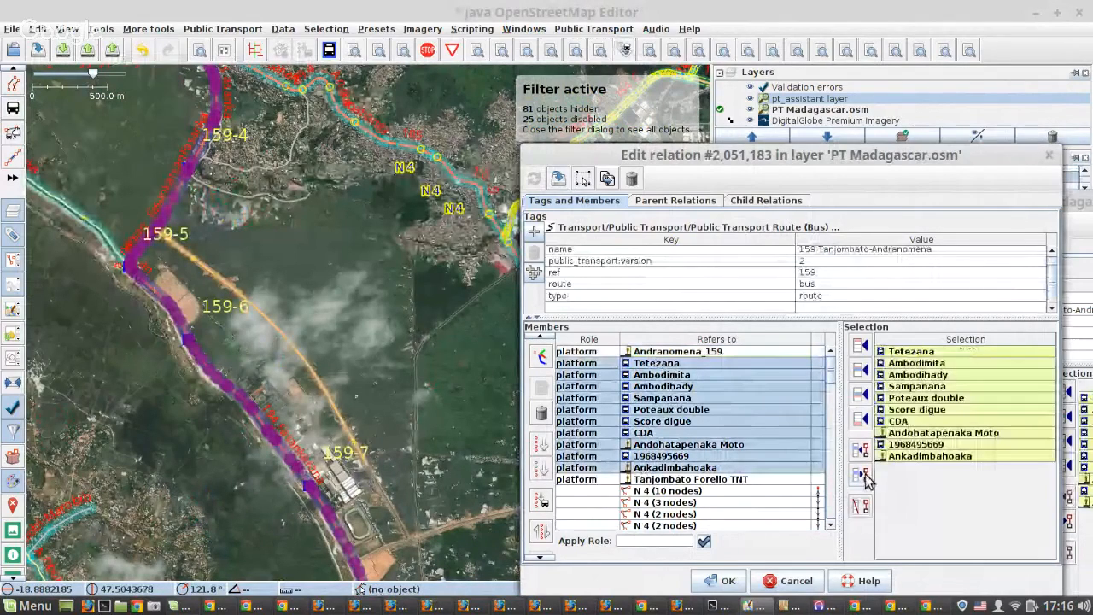
{"action": "left_click", "coordinate": [725, 581]}
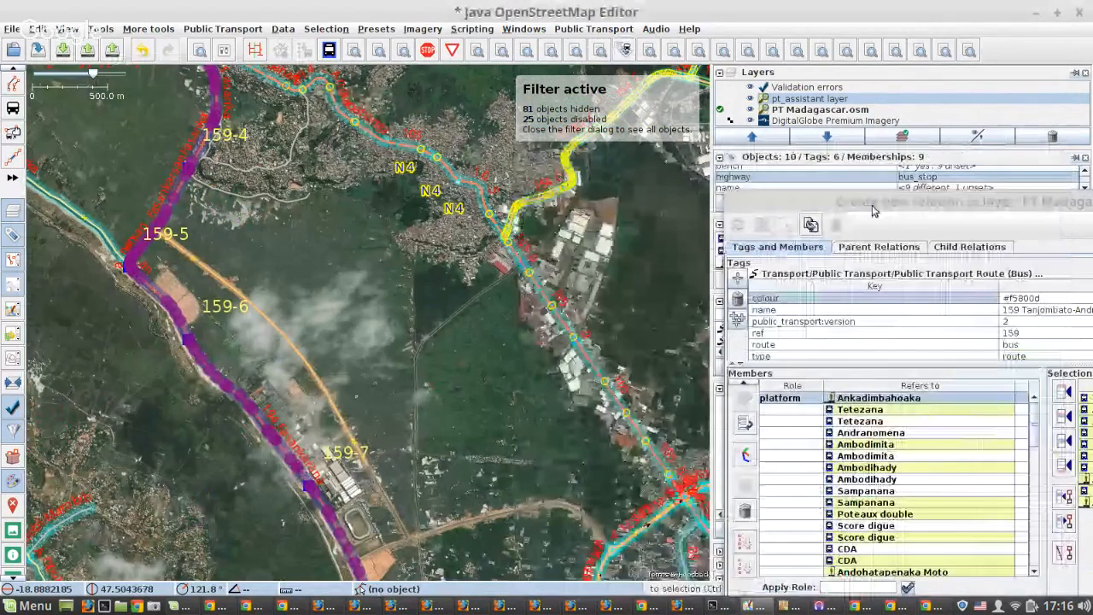
Remove all currently selected stops from the new relation's members, leaving those for the opposite direction.
{"action": "scroll", "coordinate": [602, 363], "scroll_direction": "down", "scroll_amount": 3}
{"action": "scroll", "coordinate": [580, 369], "scroll_direction": "up", "scroll_amount": 3}
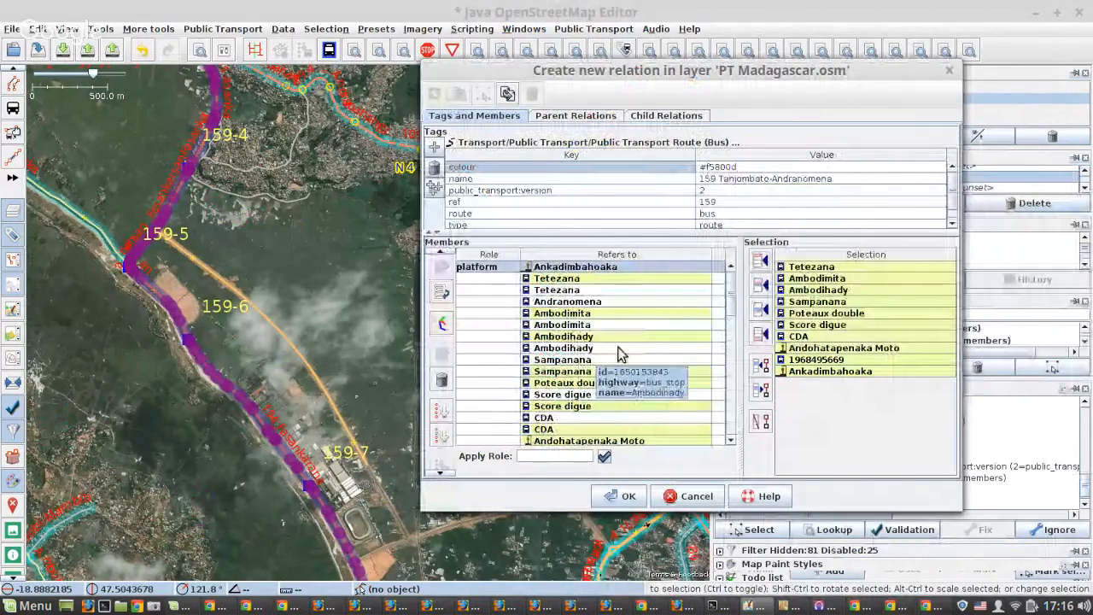
{"action": "left_click", "coordinate": [762, 422]}
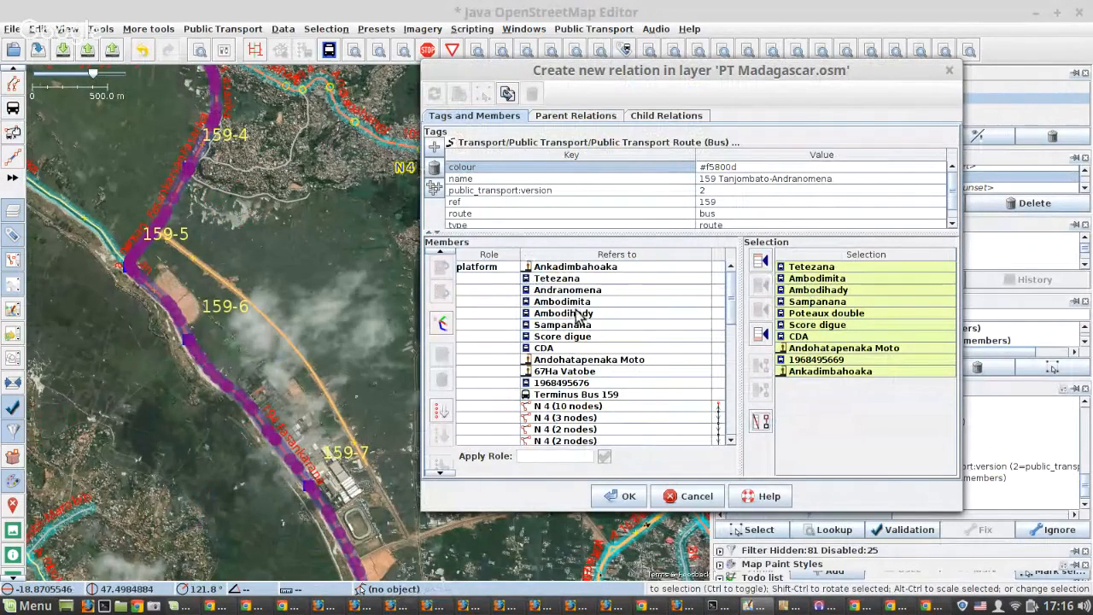
Move Tetezana to the top of the new relation's members, select its map object, and save the relation.
{"action": "left_click", "coordinate": [560, 280]}
{"action": "left_click", "coordinate": [444, 267]}
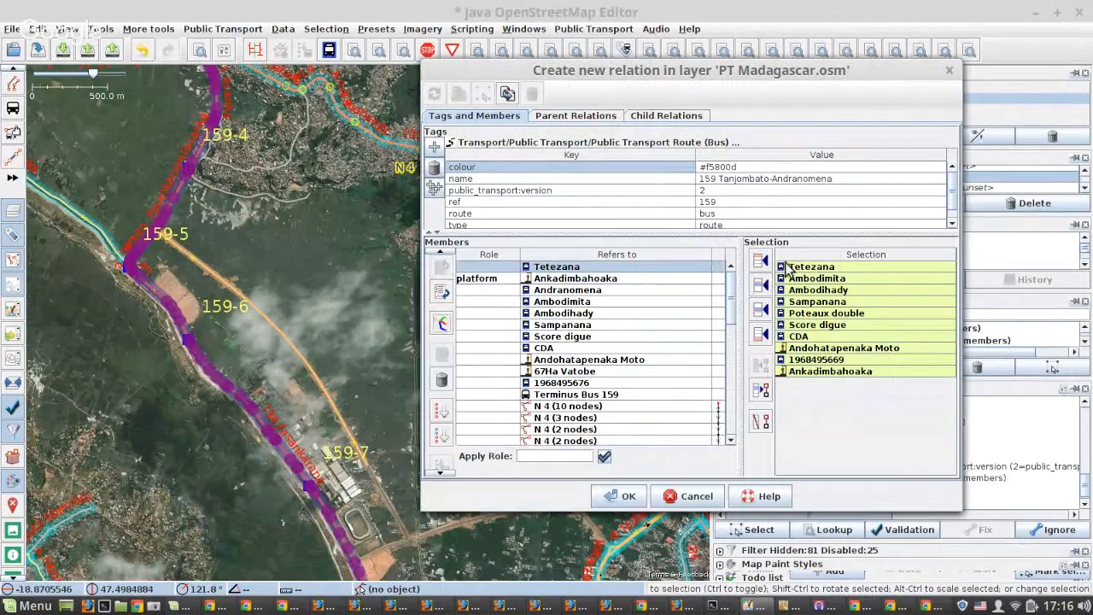
{"action": "left_click", "coordinate": [761, 391]}
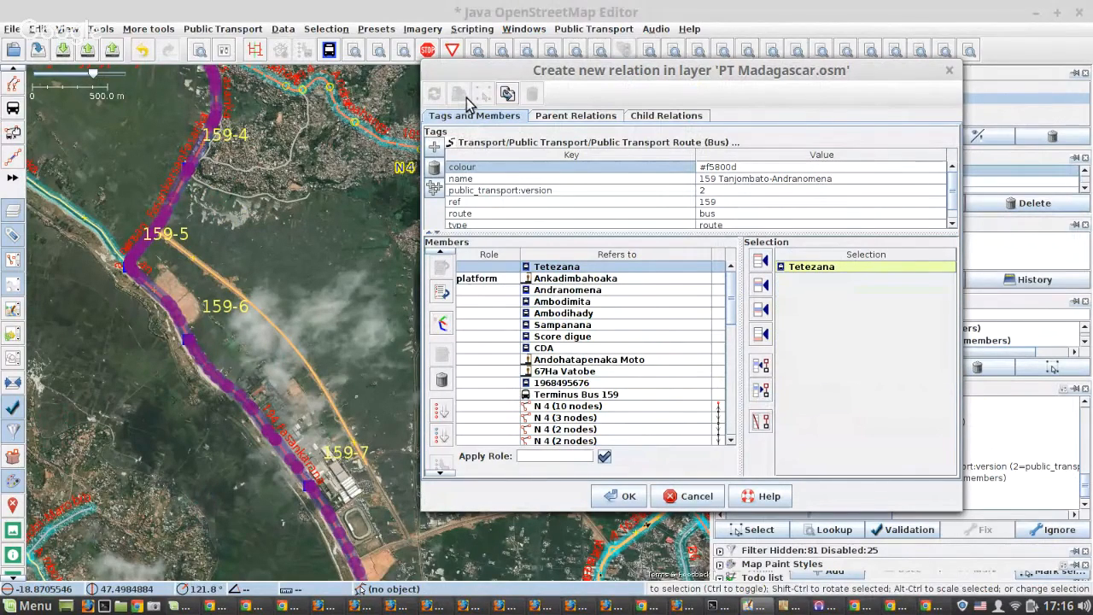
{"action": "left_click", "coordinate": [620, 499]}
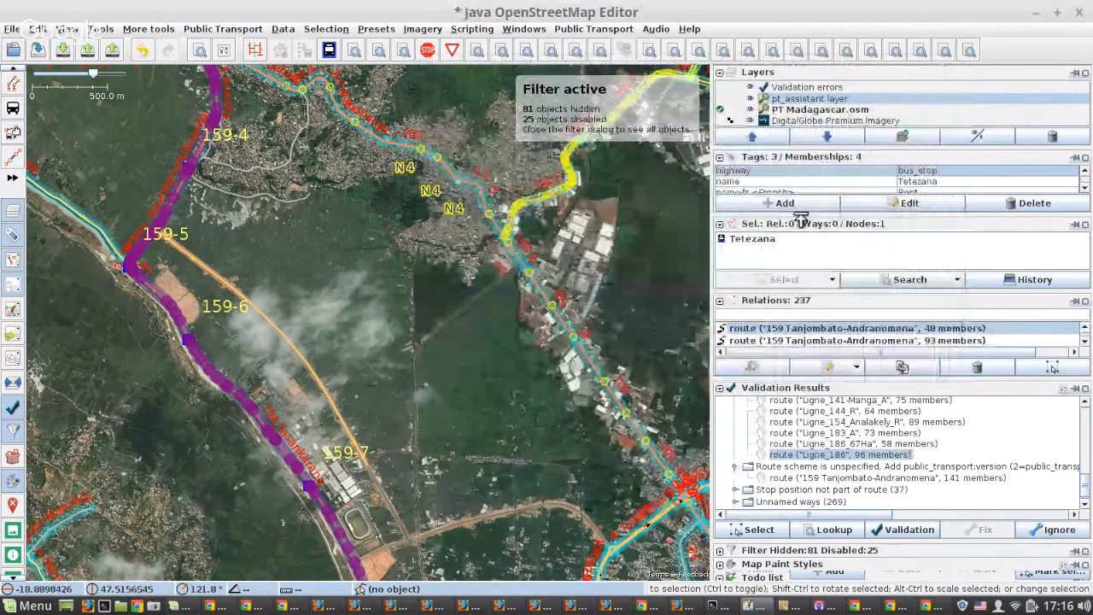
Reopen the new route 159 relation from the Tetezana stop's memberships and place its editor clear of the map.
{"action": "left_click_drag", "start_coordinate": [800, 220], "coordinate": [800, 254]}
{"action": "scroll", "coordinate": [817, 212], "scroll_direction": "down", "scroll_amount": 3}
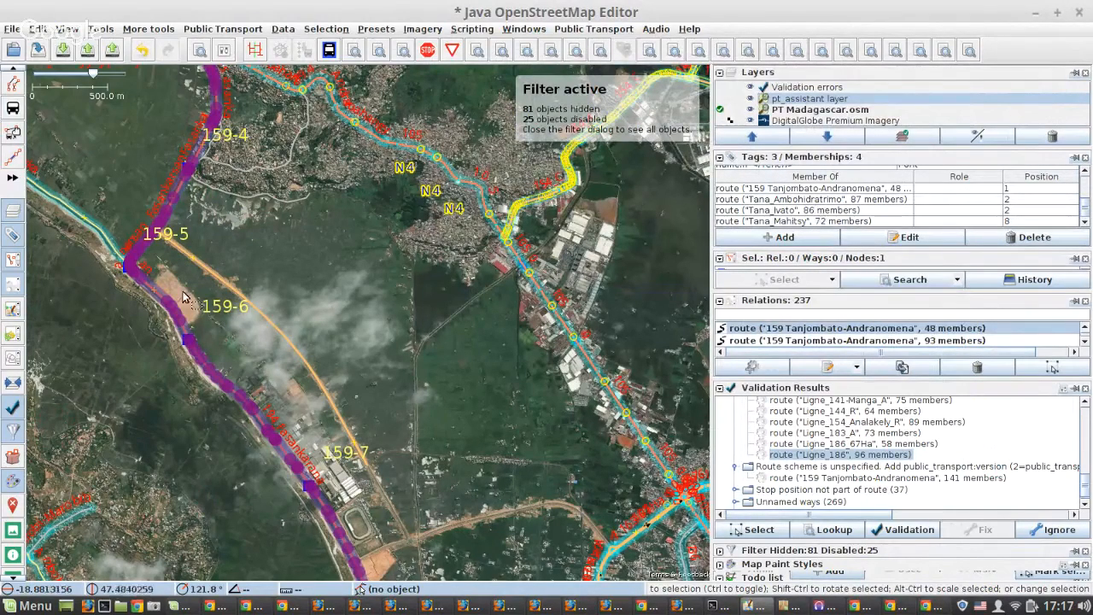
{"action": "left_click", "coordinate": [777, 189]}
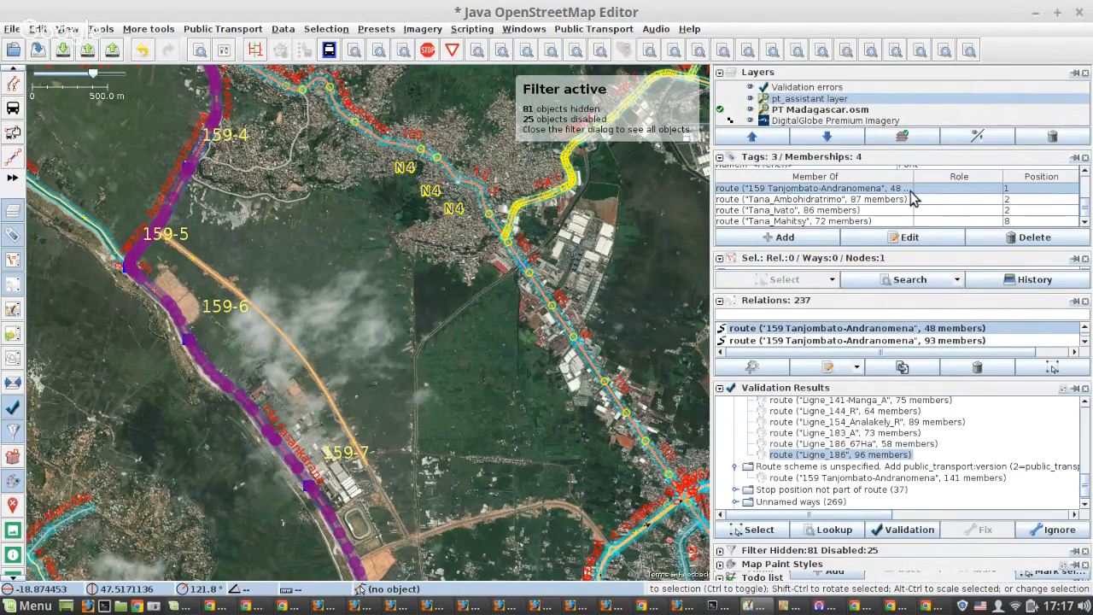
{"action": "left_click", "coordinate": [911, 238]}
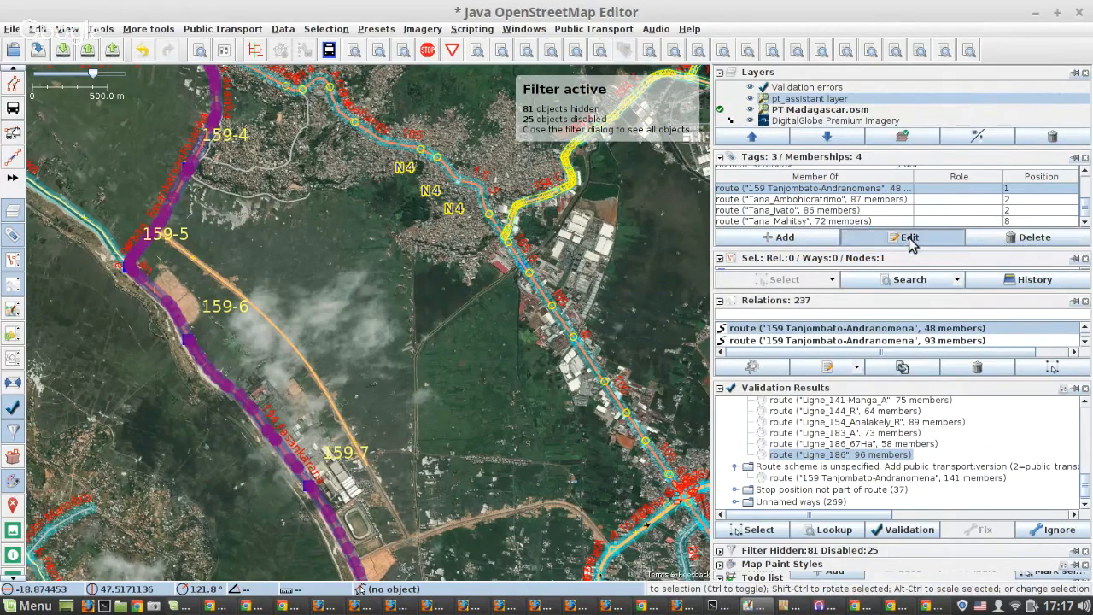
{"action": "scroll", "coordinate": [552, 294], "scroll_direction": "down", "scroll_amount": 2}
{"action": "scroll", "coordinate": [552, 298], "scroll_direction": "up", "scroll_amount": 2}
{"action": "left_click_drag", "start_coordinate": [514, 74], "coordinate": [597, 118]}
{"action": "scroll", "coordinate": [715, 380], "scroll_direction": "down", "scroll_amount": 1}
{"action": "scroll", "coordinate": [708, 363], "scroll_direction": "up", "scroll_amount": 1}
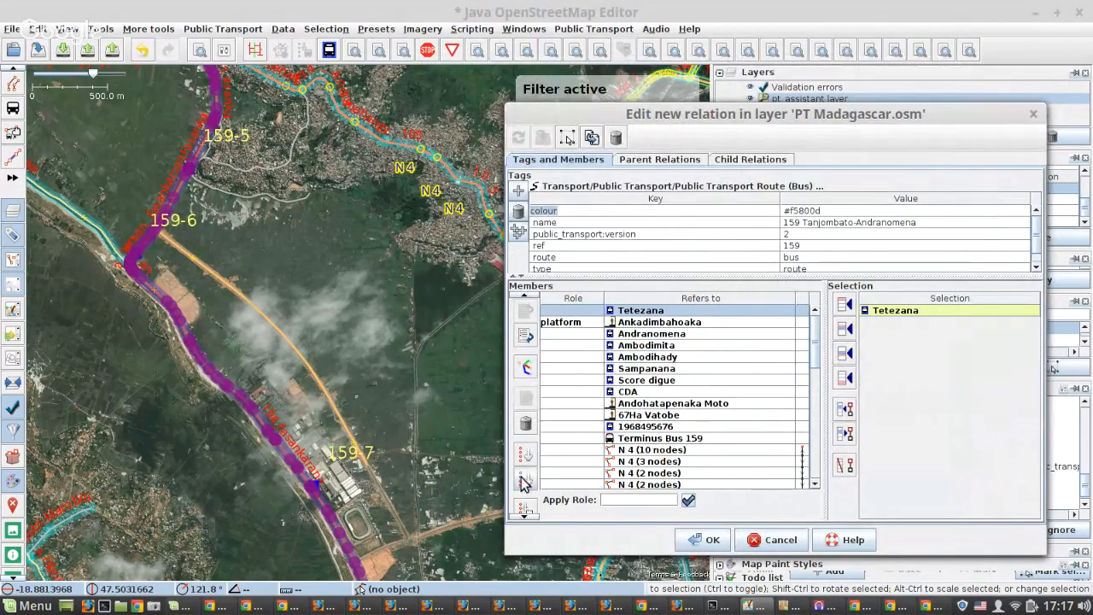
{"action": "scroll", "coordinate": [525, 478], "scroll_direction": "down", "scroll_amount": 1}
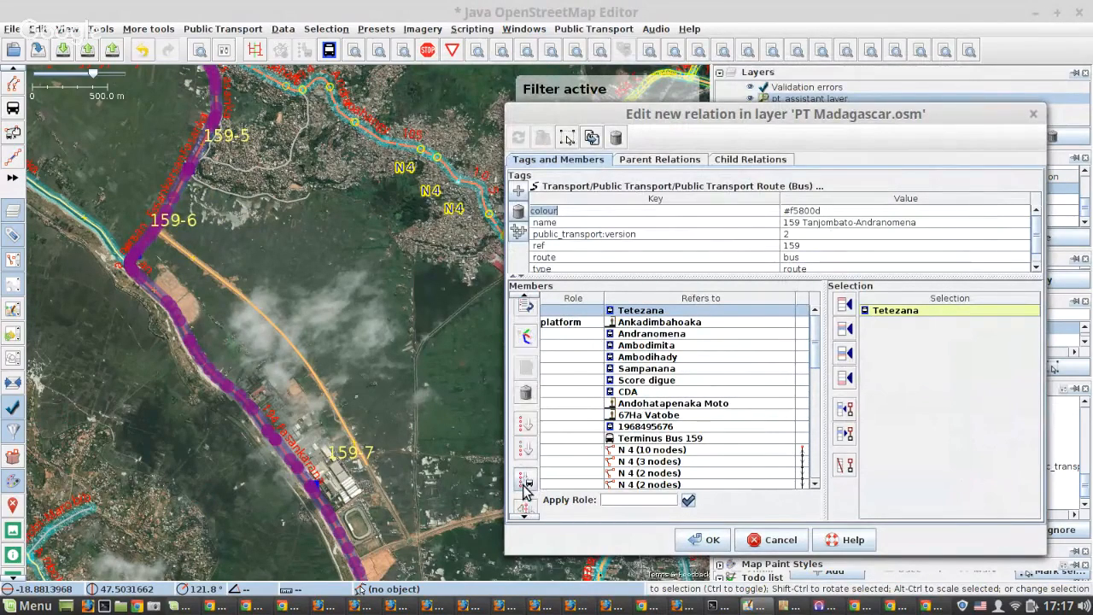
Locate the N 4 way with 10 nodes on the map, then reverse the order of all the new relation's ways starting from it.
{"action": "left_click", "coordinate": [645, 451]}
{"action": "right_click", "coordinate": [646, 455]}
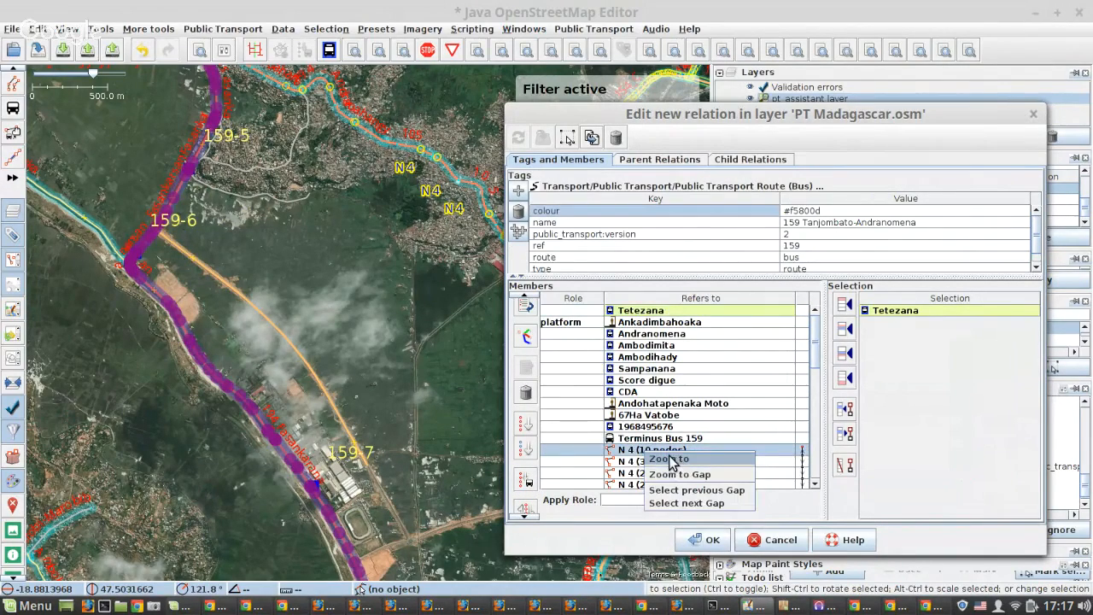
{"action": "left_click", "coordinate": [670, 460]}
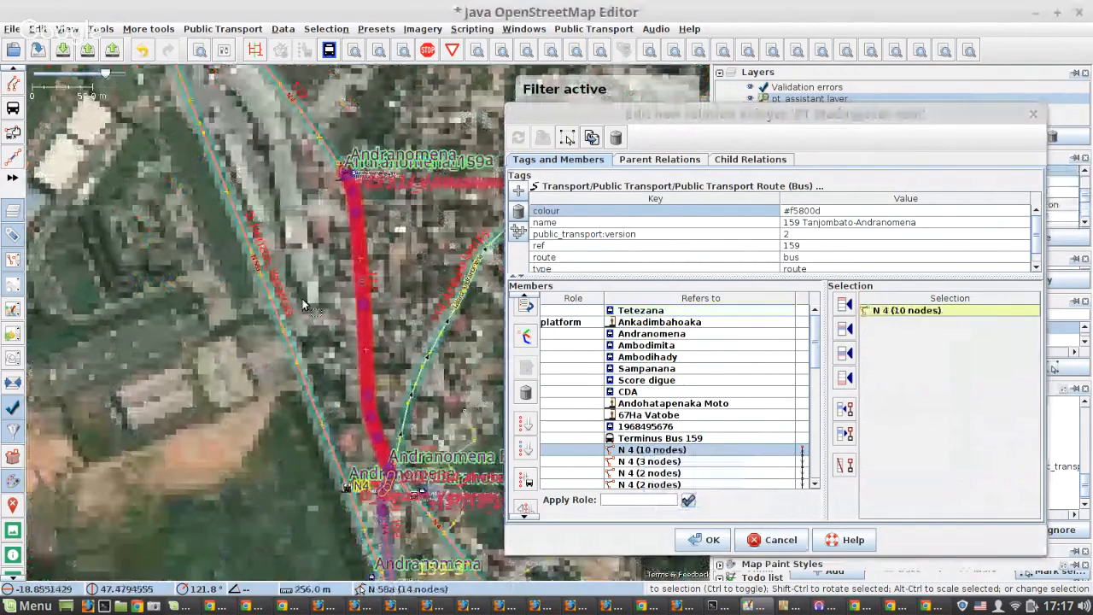
{"action": "scroll", "coordinate": [303, 304], "scroll_direction": "down", "scroll_amount": 3}
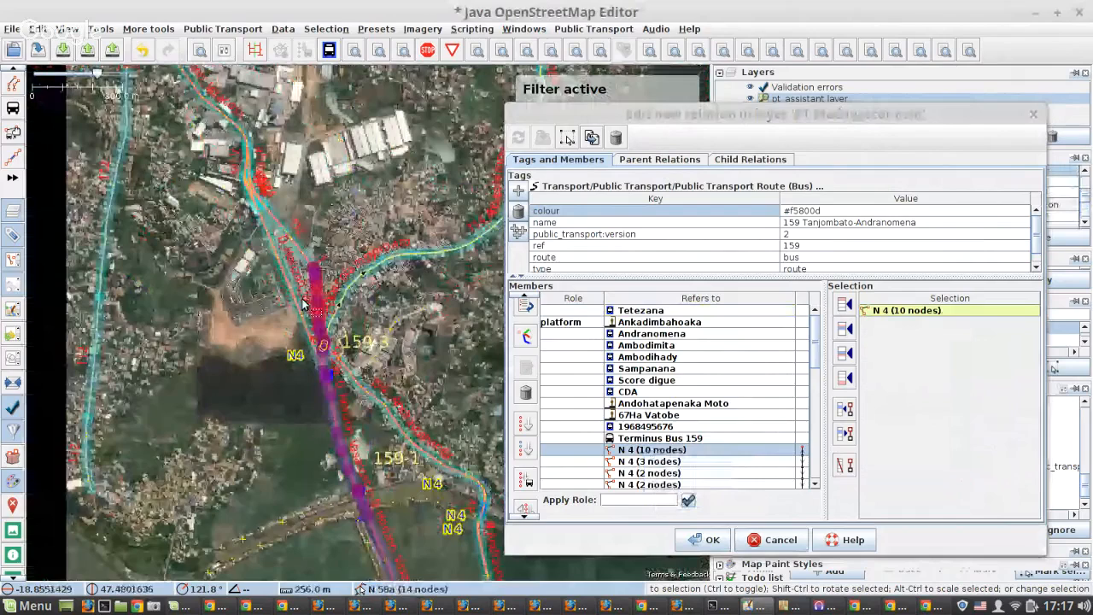
{"action": "scroll", "coordinate": [303, 304], "scroll_direction": "down", "scroll_amount": 2}
{"action": "scroll", "coordinate": [708, 378], "scroll_direction": "down", "scroll_amount": 10}
{"action": "left_click", "coordinate": [683, 483], "text": "shift"}
{"action": "scroll", "coordinate": [530, 482], "scroll_direction": "down", "scroll_amount": 3}
{"action": "left_click", "coordinate": [527, 470]}
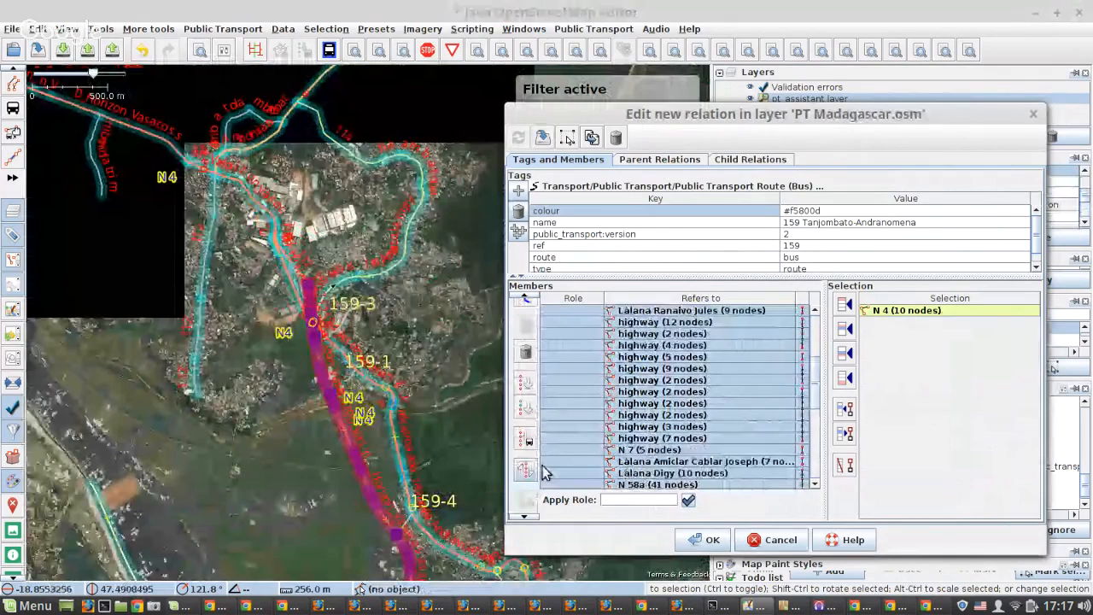
Locate the first reversed ways, Làlana Ranaivo Jules (9 nodes) and highway (12 nodes), on the map and examine where they run.
{"action": "scroll", "coordinate": [683, 386], "scroll_direction": "up", "scroll_amount": 2}
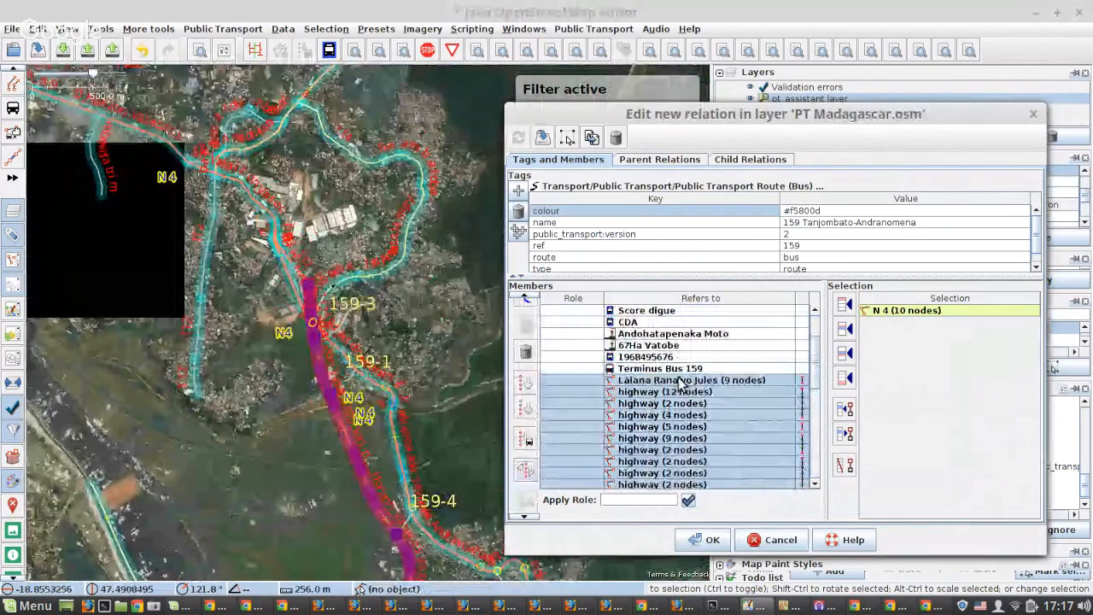
{"action": "left_click", "coordinate": [681, 385]}
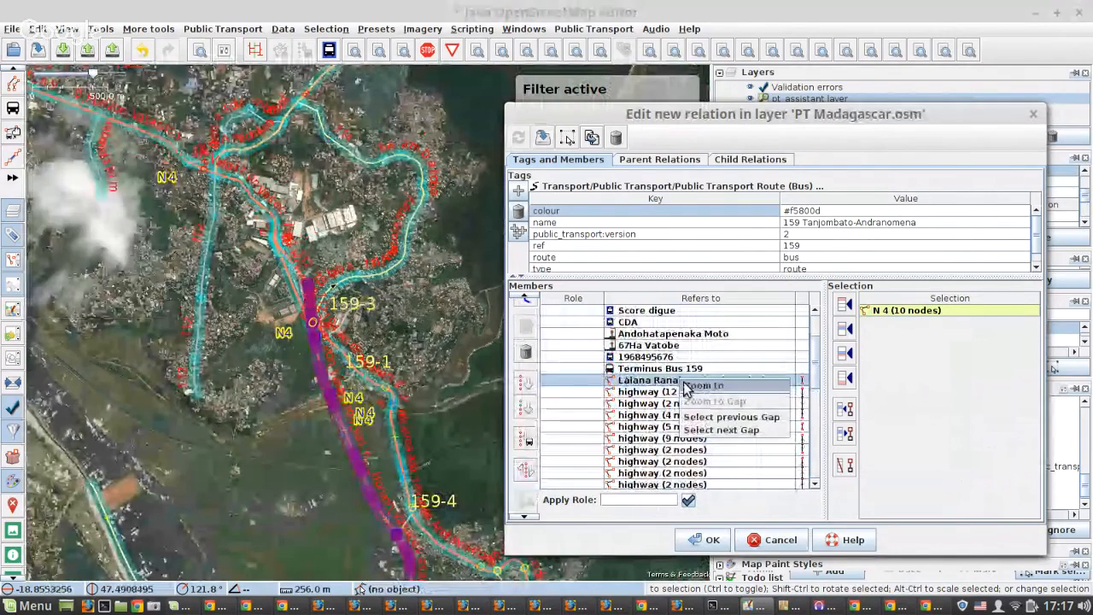
{"action": "double_click", "coordinate": [681, 385]}
{"action": "scroll", "coordinate": [229, 280], "scroll_direction": "up", "scroll_amount": 4}
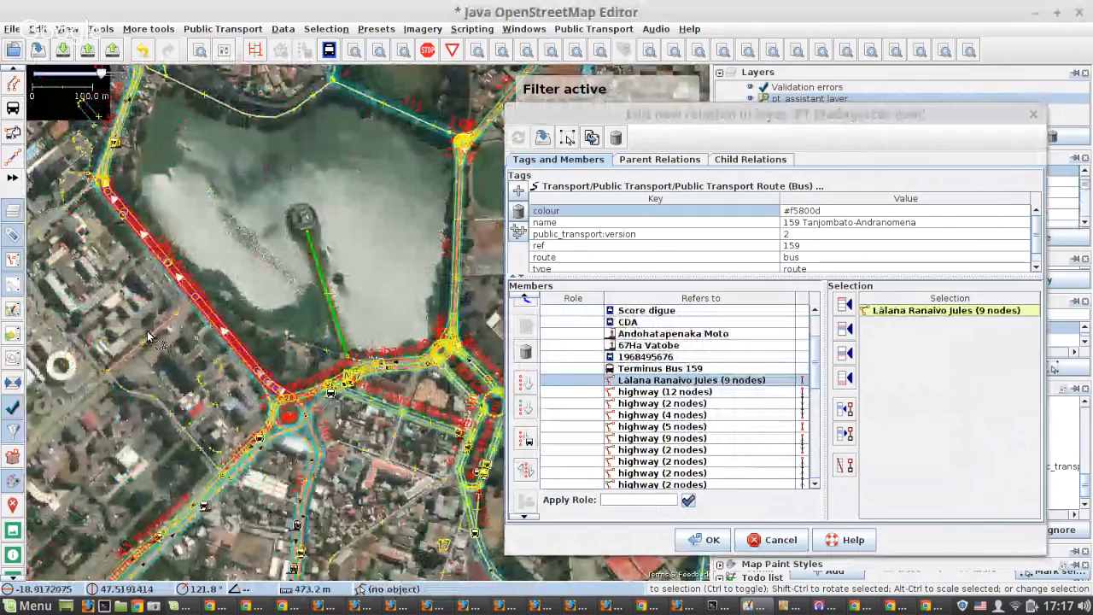
{"action": "scroll", "coordinate": [147, 338], "scroll_direction": "up", "scroll_amount": 2}
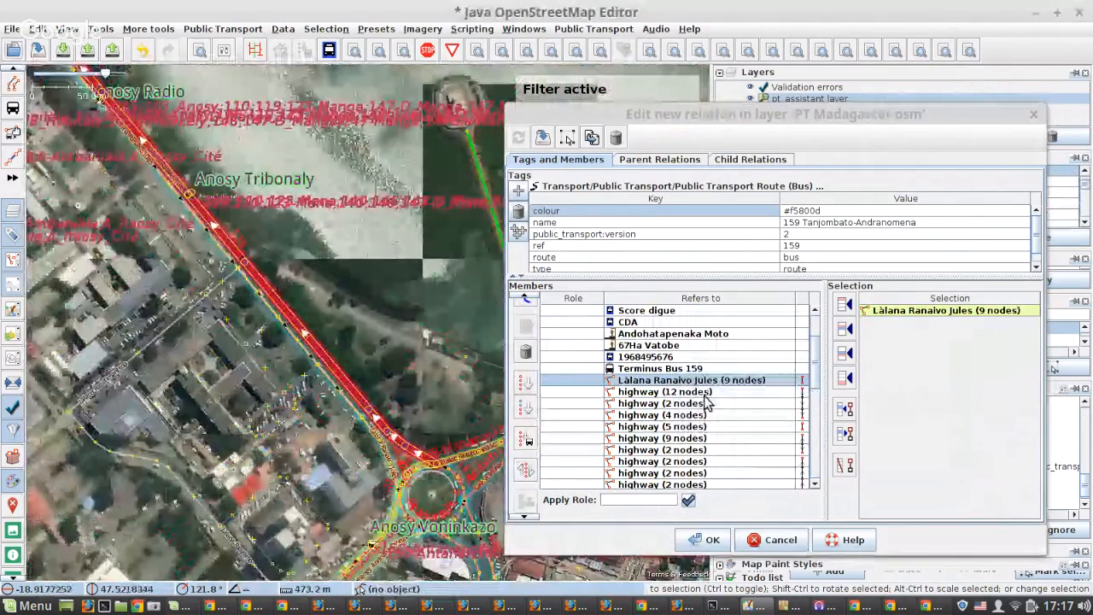
{"action": "double_click", "coordinate": [696, 392]}
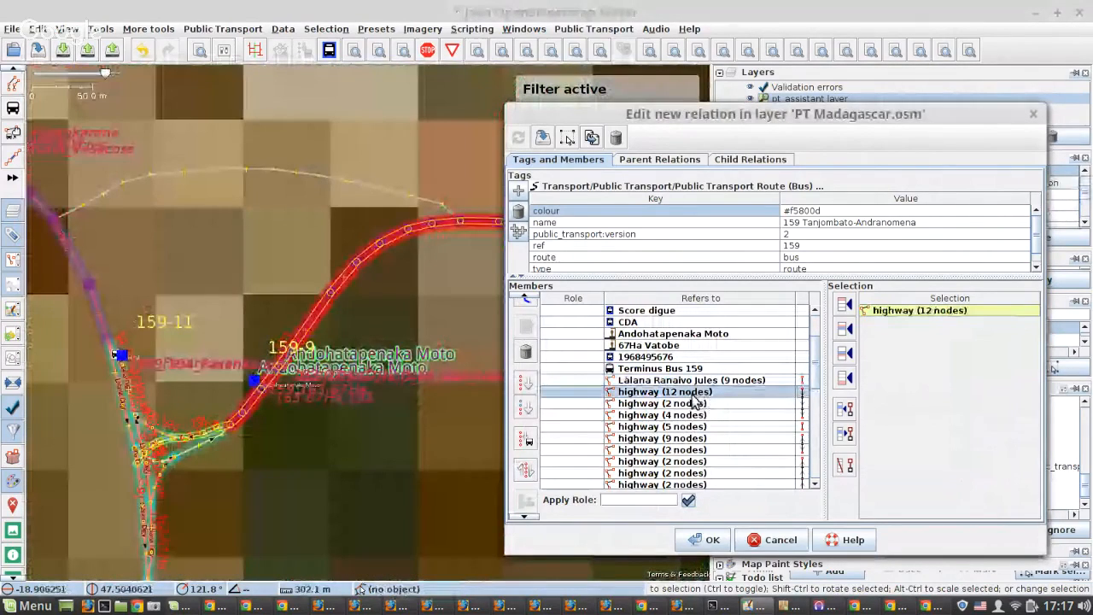
Insert the highway (3 nodes) beside Tanjombato Forello TNT before Làlana Ranaivo Jules in the new relation's members and save the relation.
{"action": "scroll", "coordinate": [202, 289], "scroll_direction": "down", "scroll_amount": 5}
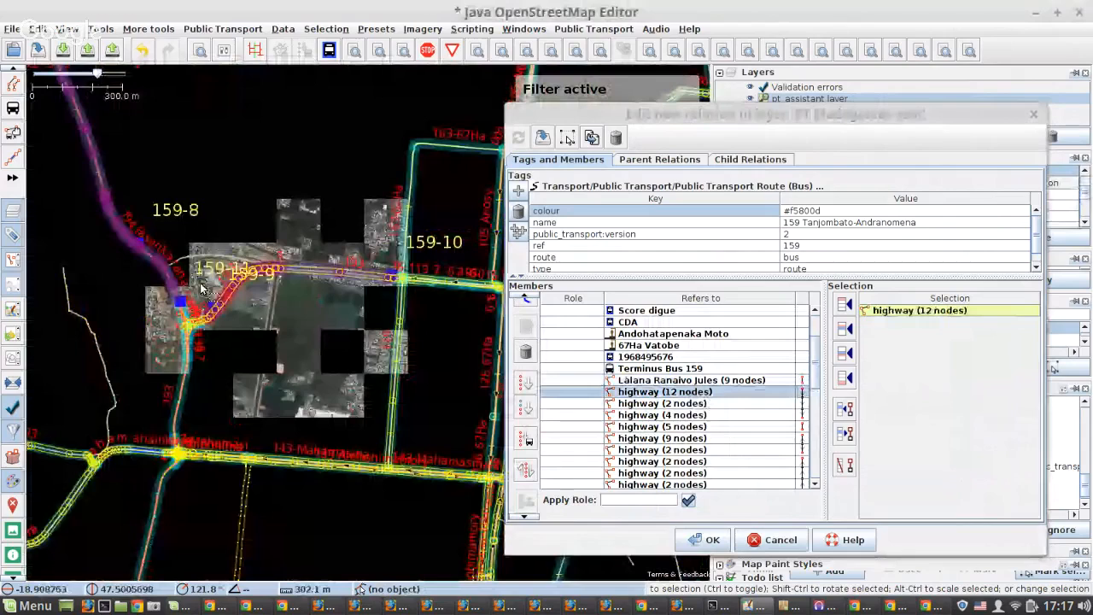
{"action": "scroll", "coordinate": [200, 292], "scroll_direction": "down", "scroll_amount": 5}
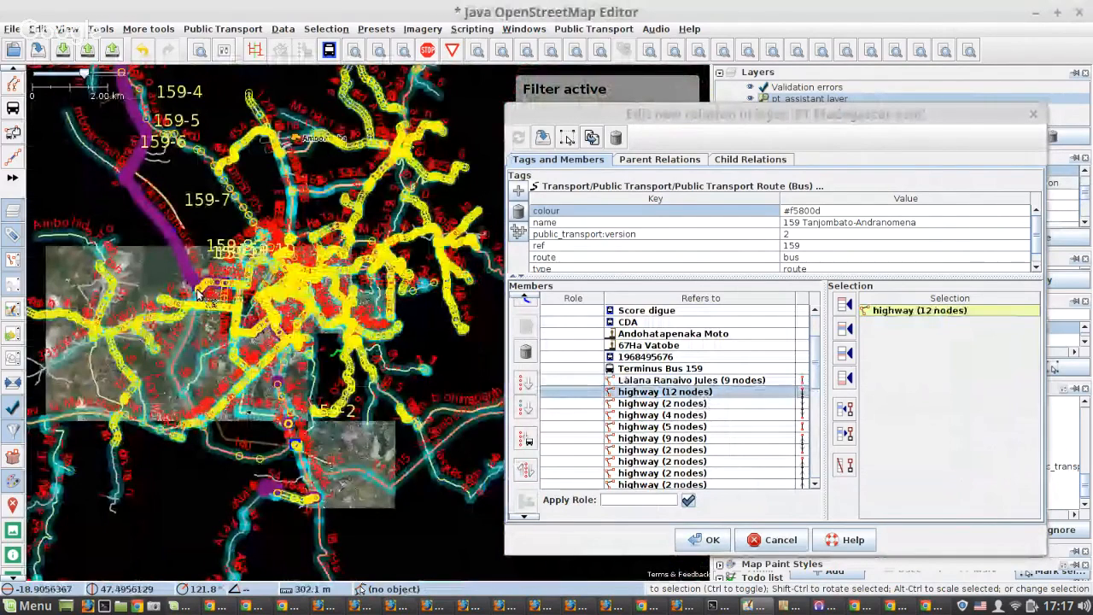
{"action": "scroll", "coordinate": [282, 332], "scroll_direction": "up", "scroll_amount": 8}
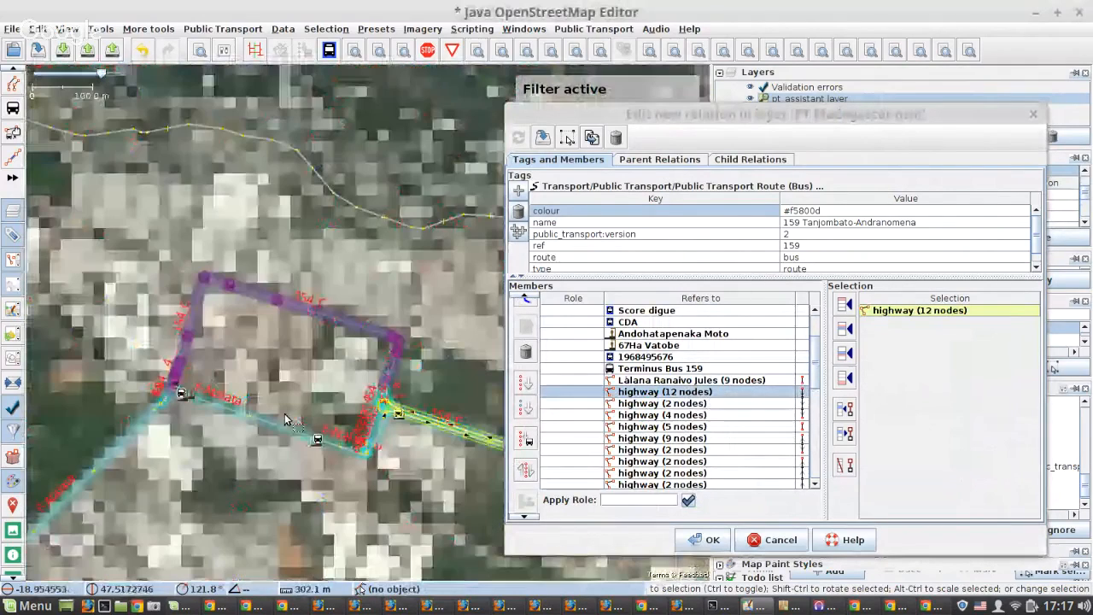
{"action": "scroll", "coordinate": [287, 418], "scroll_direction": "up", "scroll_amount": 3}
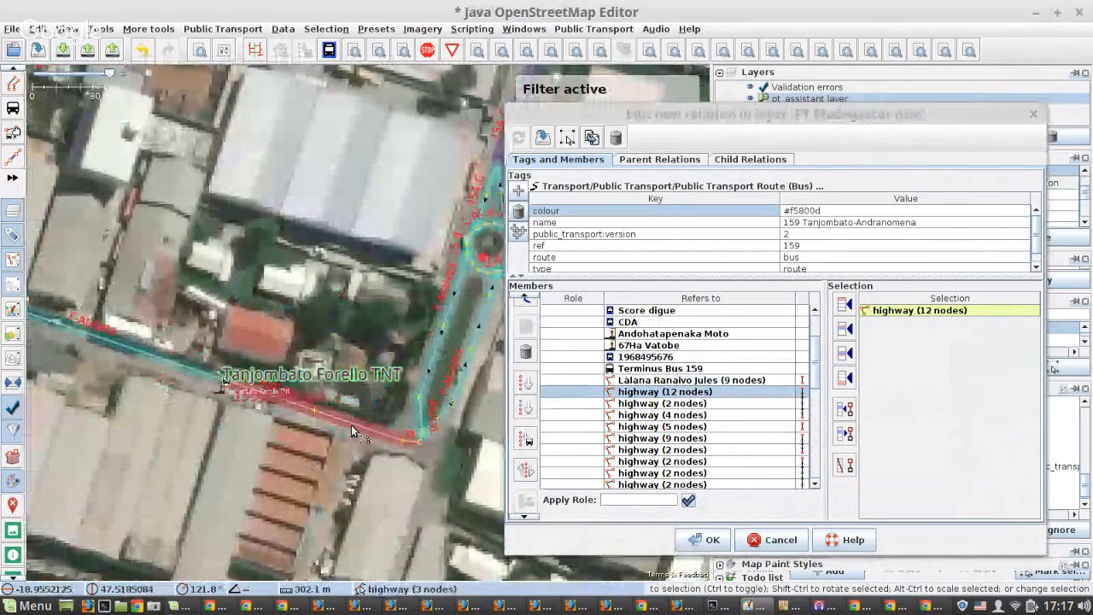
{"action": "left_click", "coordinate": [351, 425]}
{"action": "left_click", "coordinate": [692, 380]}
{"action": "left_click", "coordinate": [844, 329]}
{"action": "left_click", "coordinate": [542, 137]}
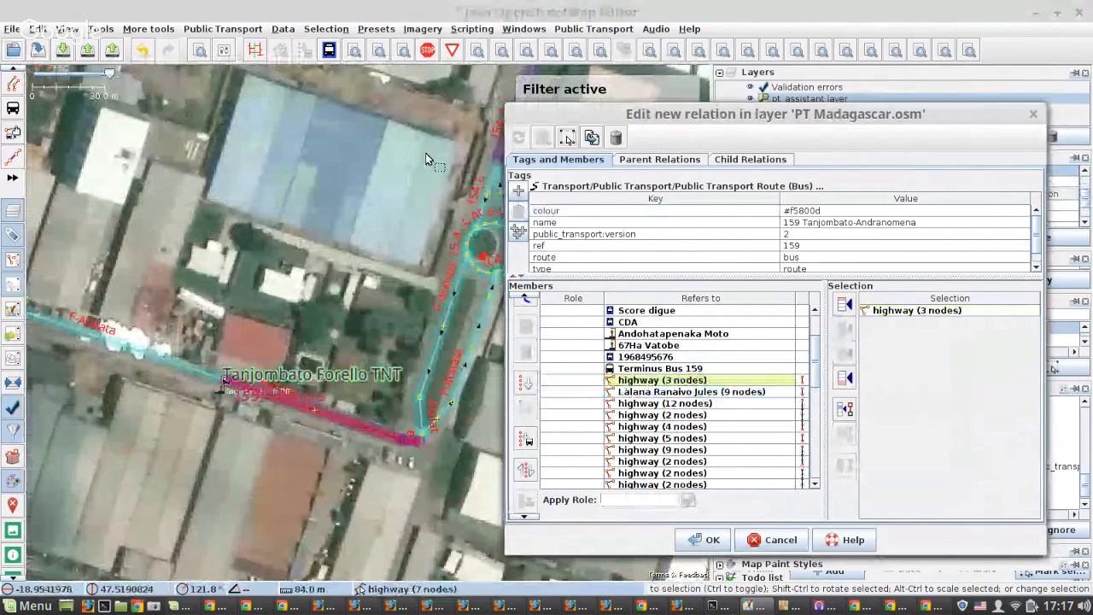
Remove the loop of highway ways between the Tanjombato roundabout and Tanjombato Forello Karina (7, 3 and three times 2 nodes) and save the relation.
{"action": "left_click_drag", "start_coordinate": [426, 153], "coordinate": [301, 307]}
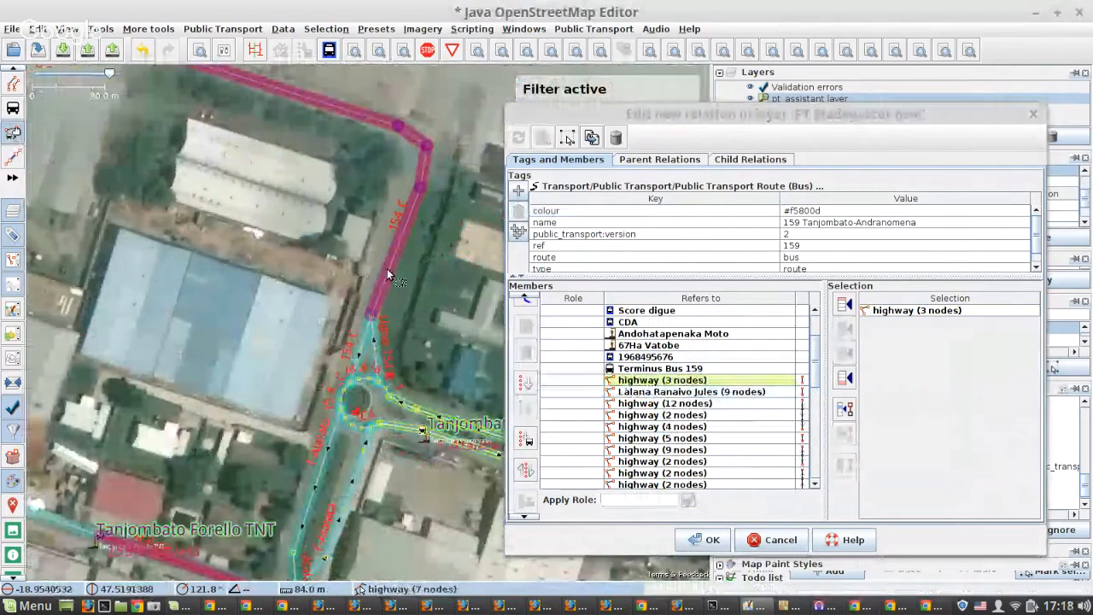
{"action": "left_click", "coordinate": [387, 269], "text": "shift"}
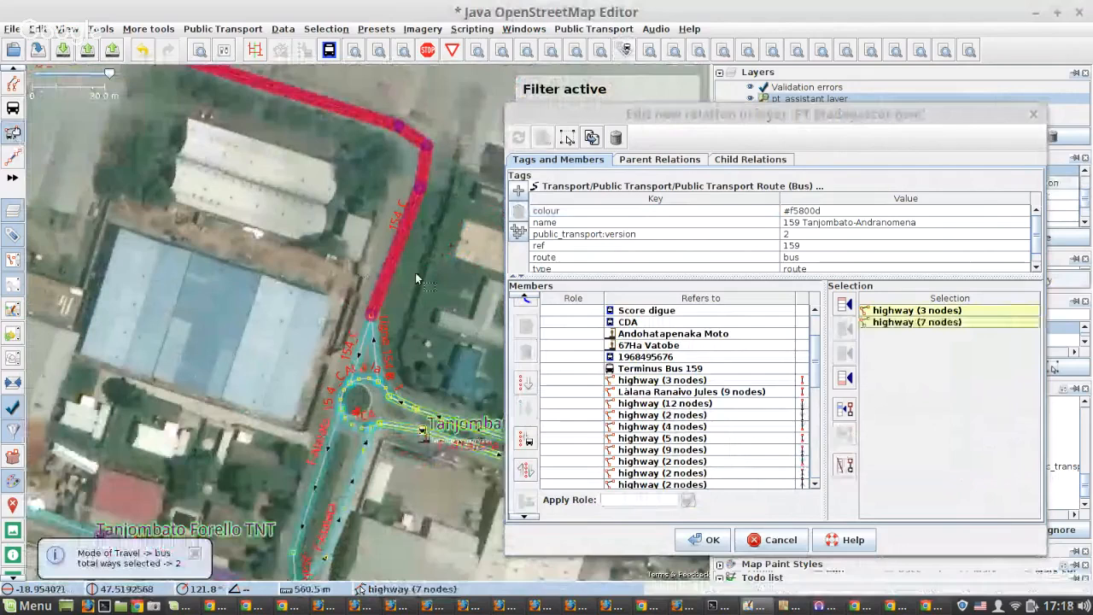
{"action": "scroll", "coordinate": [415, 273], "scroll_direction": "down", "scroll_amount": 3}
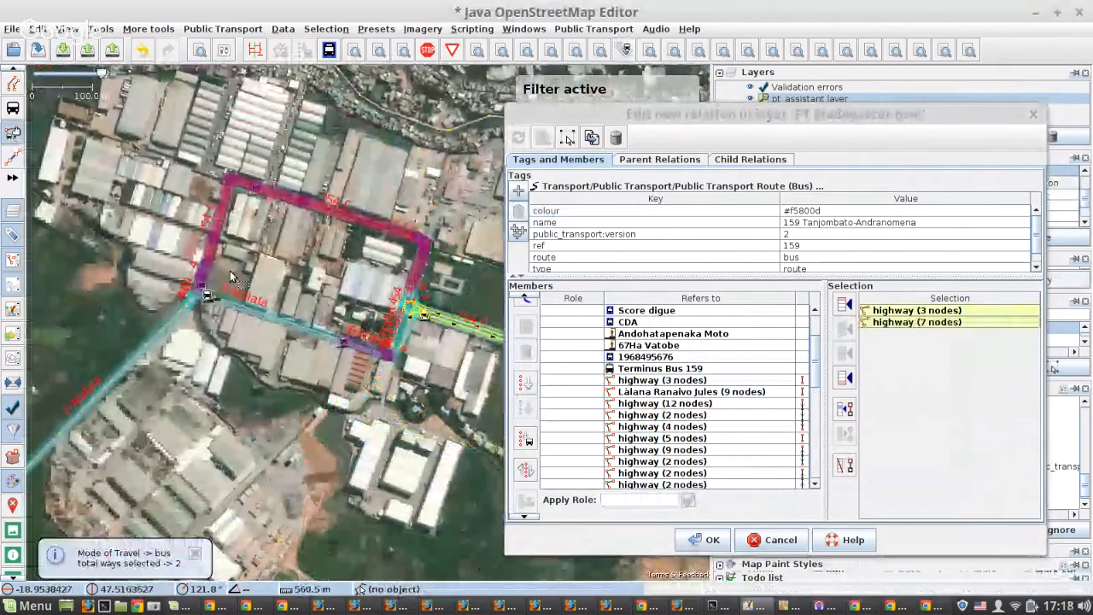
{"action": "scroll", "coordinate": [229, 275], "scroll_direction": "up", "scroll_amount": 3}
{"action": "left_click", "coordinate": [153, 226], "text": "shift"}
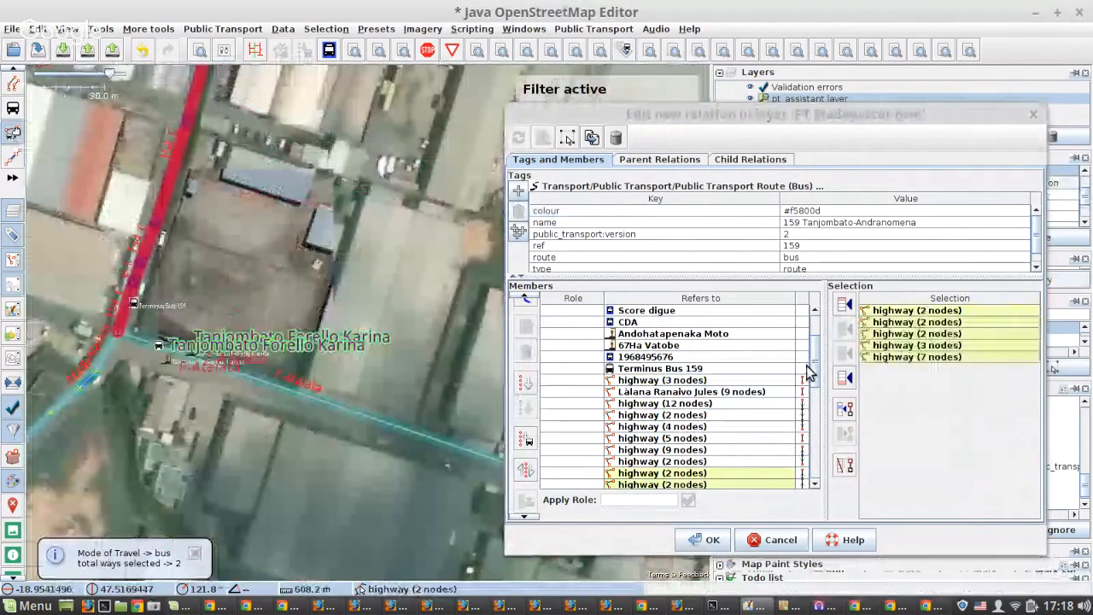
{"action": "left_click", "coordinate": [844, 464]}
{"action": "left_click", "coordinate": [540, 143]}
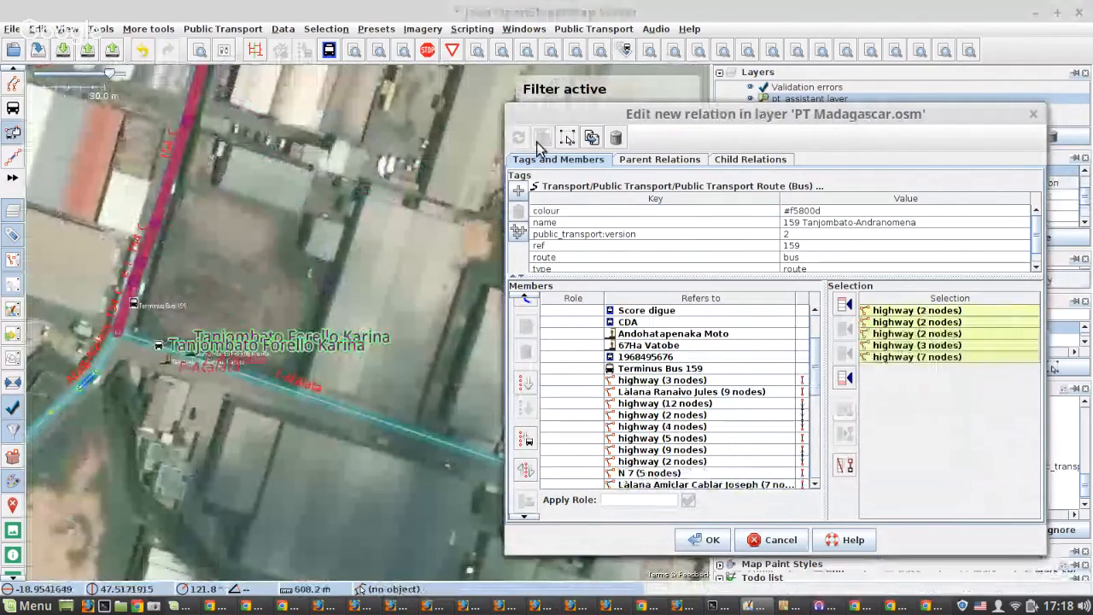
Move the highway (9 nodes) east of the Tanjombato dual carriageway directly after highway (3 nodes), and sort the members below it.
{"action": "scroll", "coordinate": [298, 376], "scroll_direction": "down", "scroll_amount": 3}
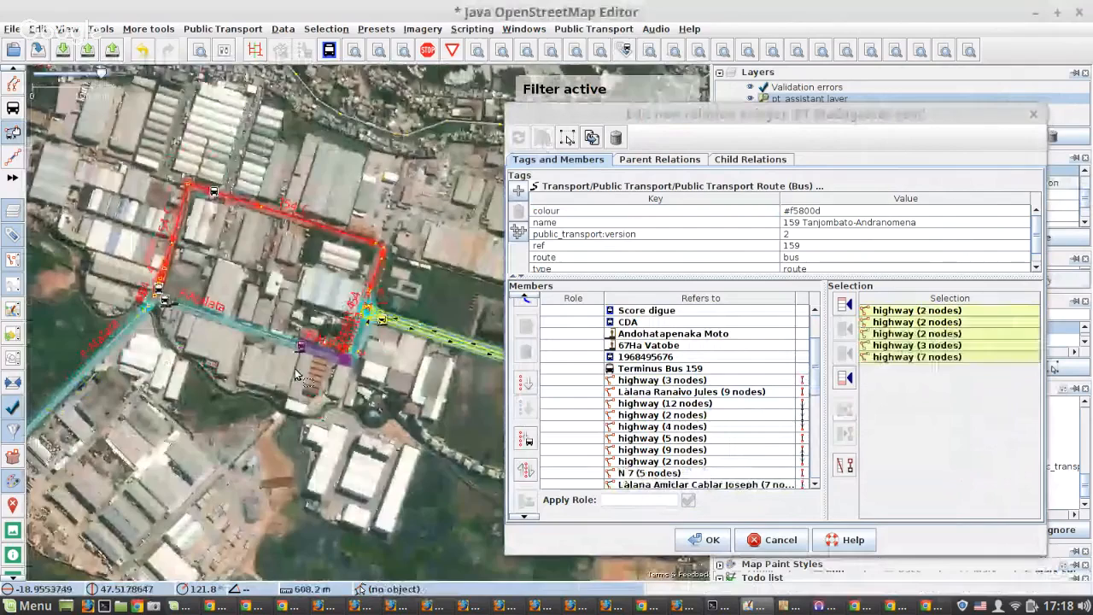
{"action": "double_click", "coordinate": [731, 381]}
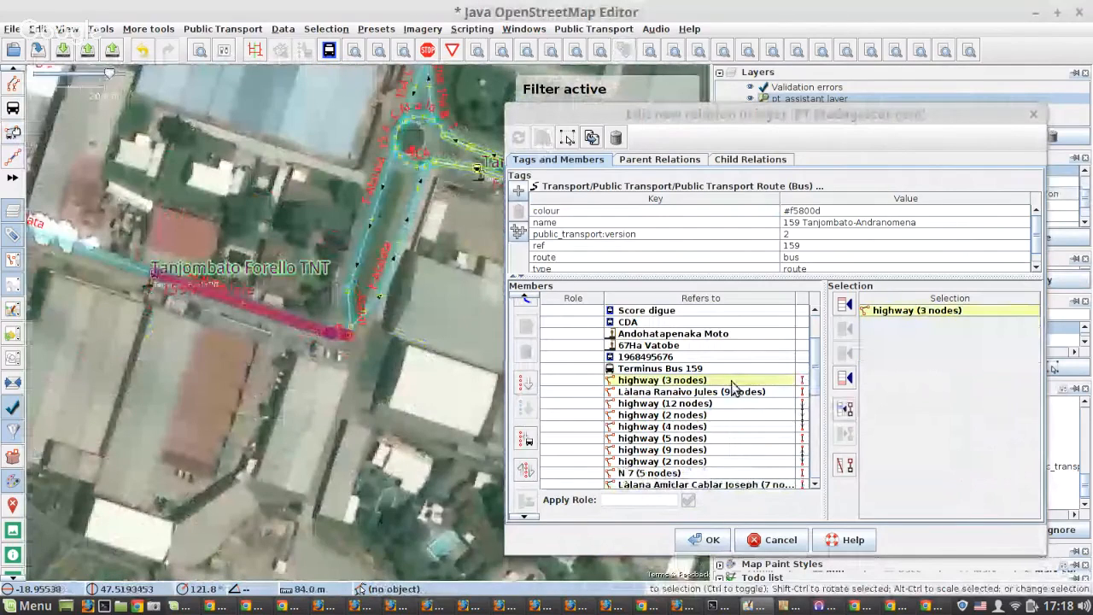
{"action": "scroll", "coordinate": [167, 318], "scroll_direction": "down", "scroll_amount": 5}
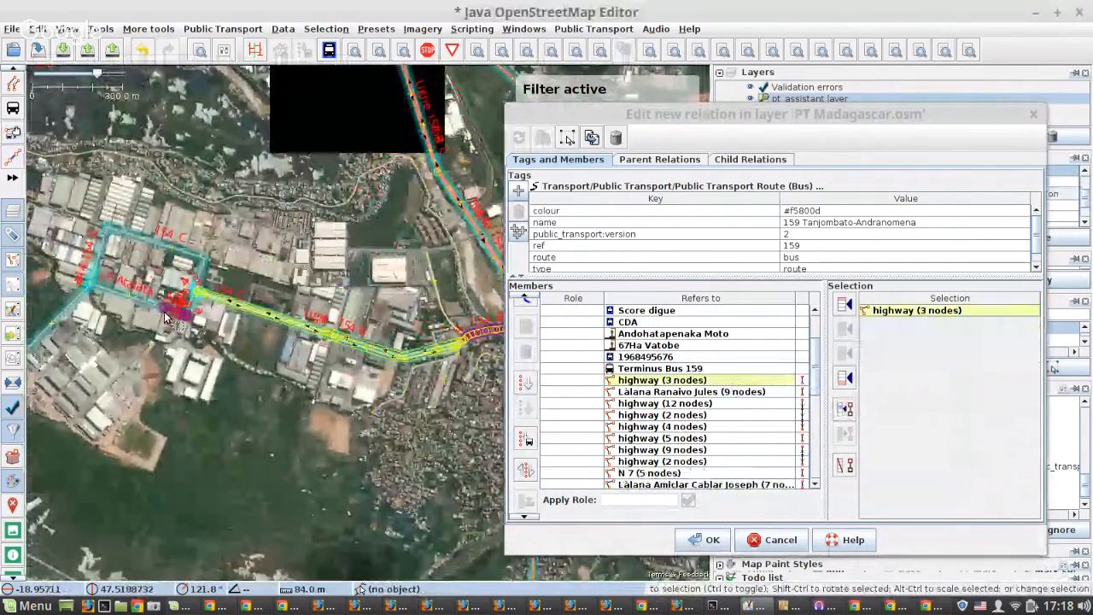
{"action": "scroll", "coordinate": [166, 318], "scroll_direction": "up", "scroll_amount": 5}
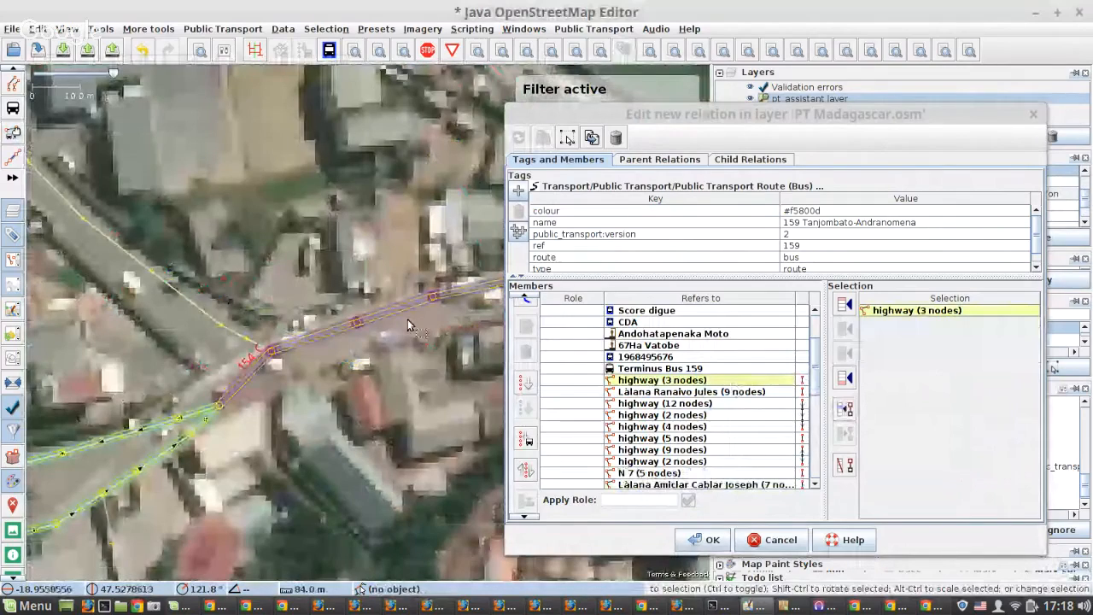
{"action": "left_click", "coordinate": [407, 318]}
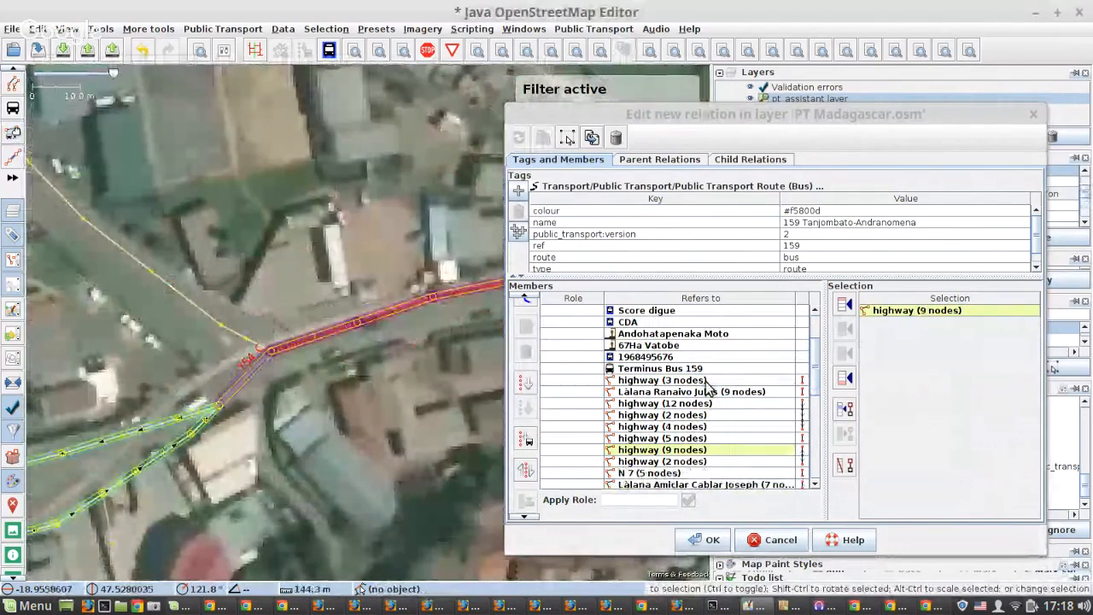
{"action": "left_click", "coordinate": [844, 410]}
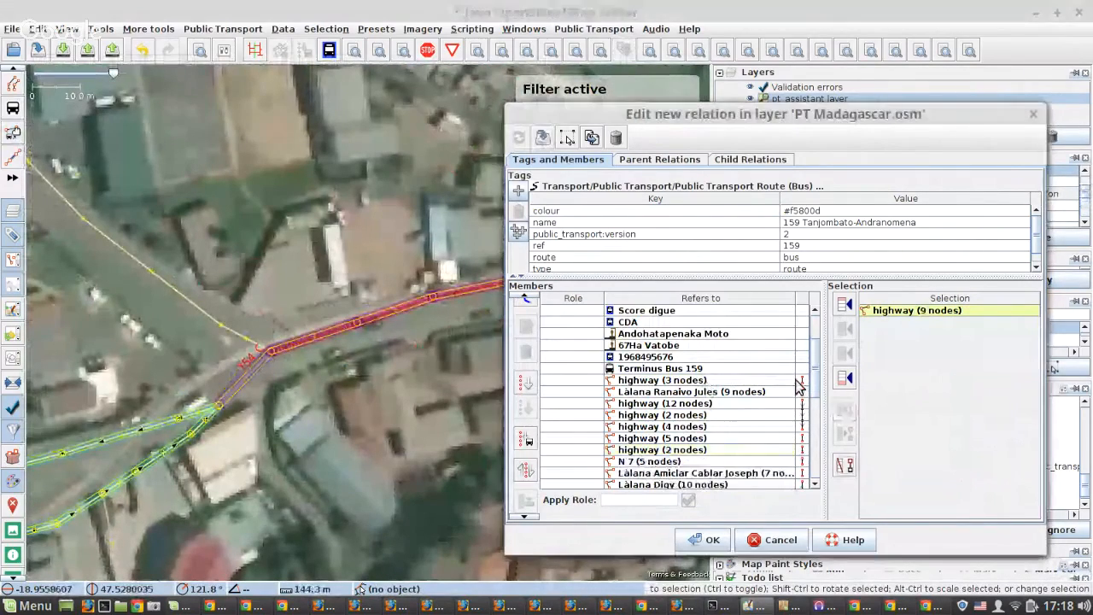
{"action": "left_click", "coordinate": [796, 381]}
{"action": "left_click", "coordinate": [844, 354]}
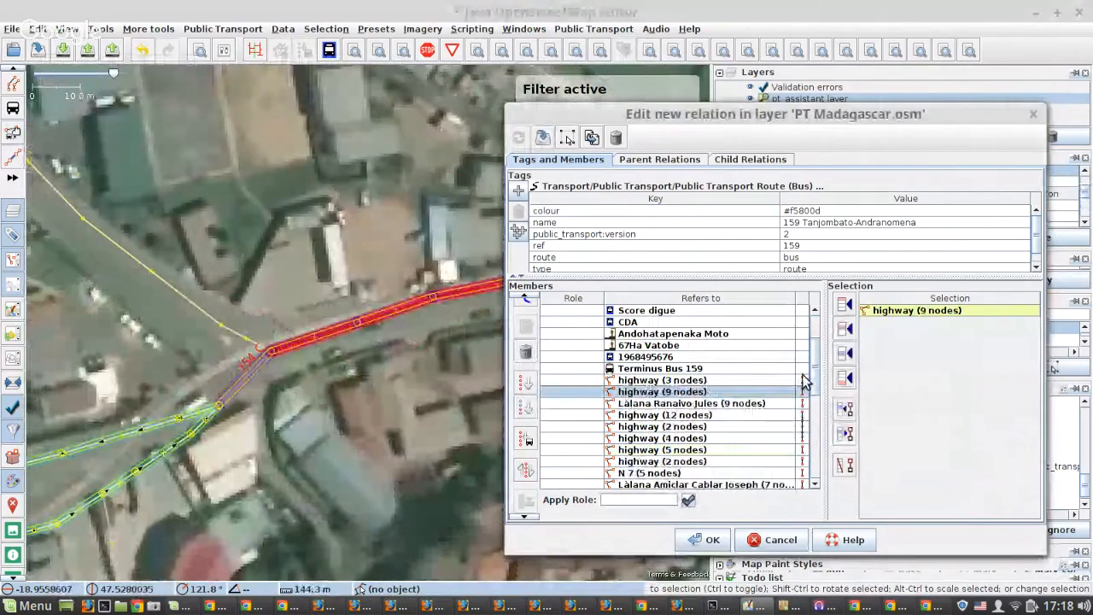
{"action": "left_click", "coordinate": [530, 406]}
Zoom to the gap at the highway (2 nodes) following highway (9 nodes), and remove that way from the relation.
{"action": "left_click", "coordinate": [675, 403]}
{"action": "right_click", "coordinate": [681, 404]}
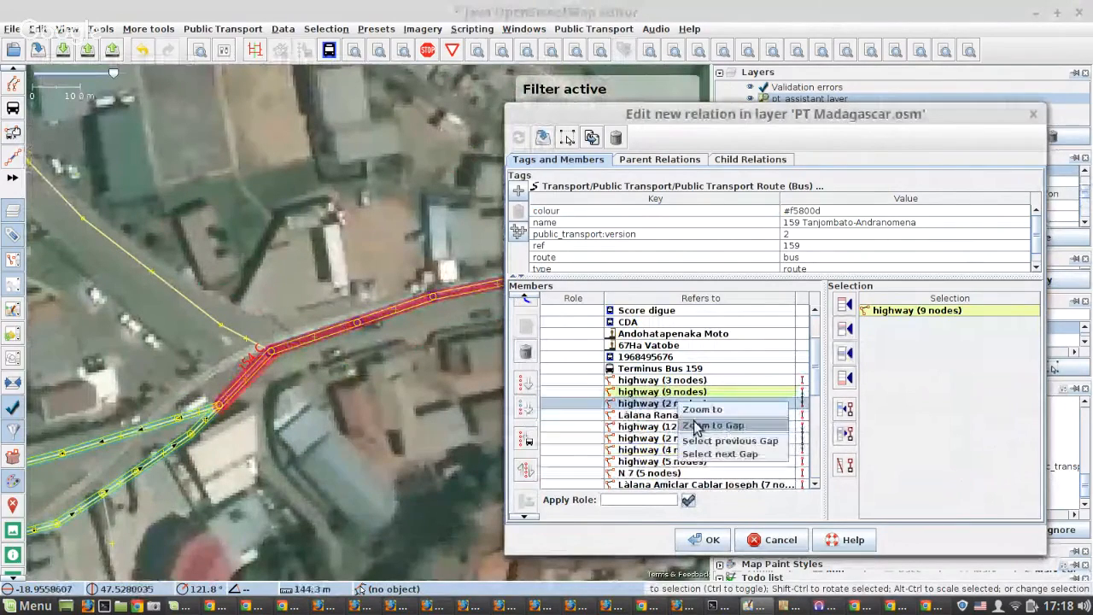
{"action": "left_click", "coordinate": [712, 426]}
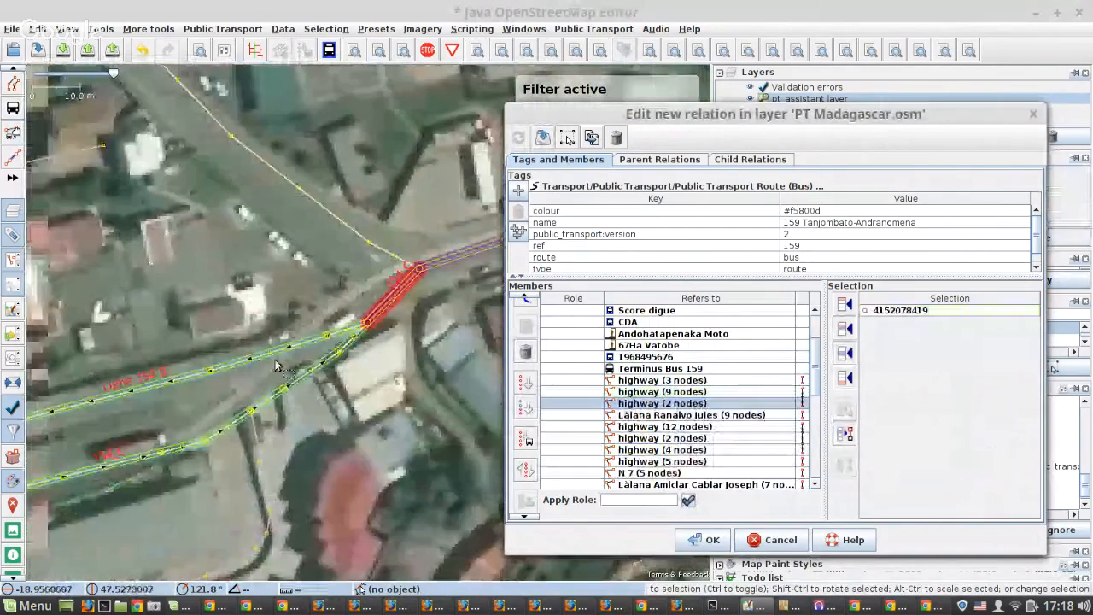
{"action": "scroll", "coordinate": [275, 366], "scroll_direction": "down", "scroll_amount": 5}
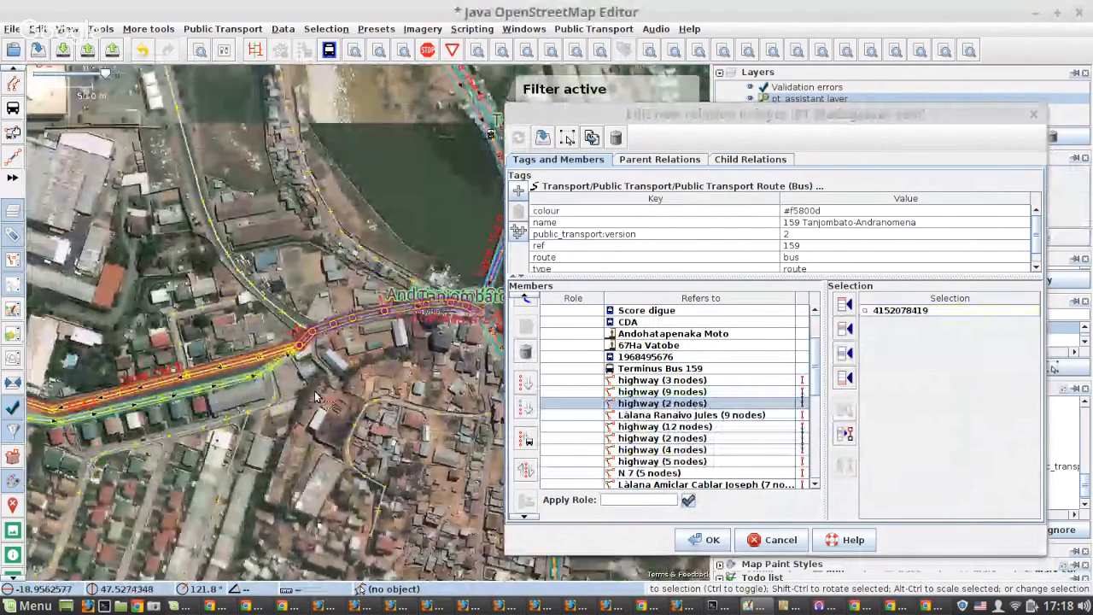
{"action": "left_click", "coordinate": [647, 407]}
{"action": "key", "text": "Delete"}
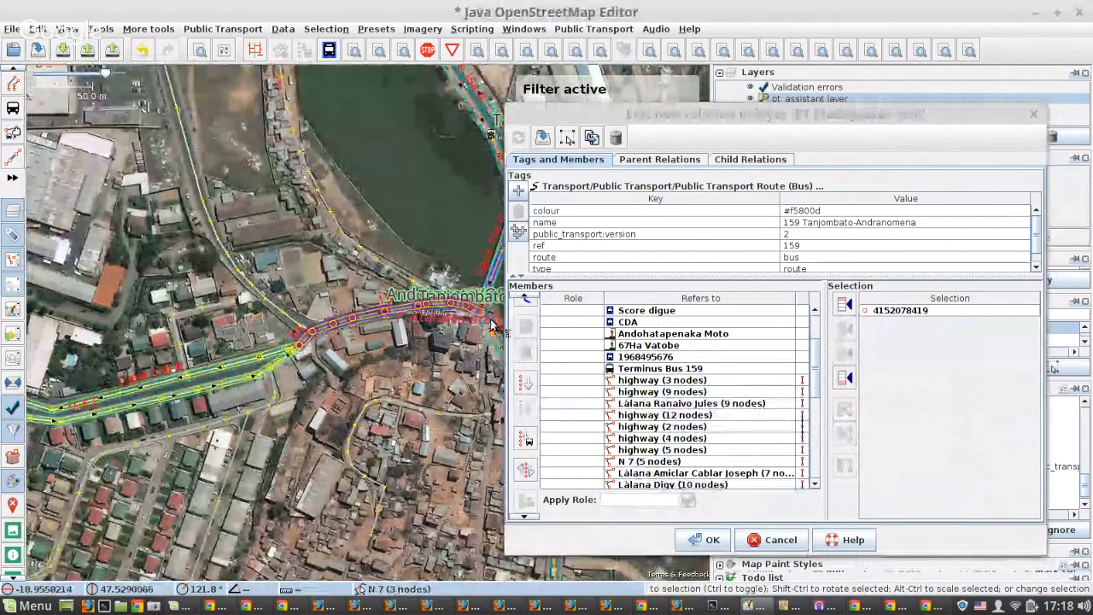
Locate the N 7 way (5 nodes) at the Andrefan'Ambohijanahary JIRAMA roundabout, move it directly after highway (9 nodes), and save the relation.
{"action": "scroll", "coordinate": [491, 325], "scroll_direction": "up", "scroll_amount": 4}
{"action": "left_click", "coordinate": [475, 203]}
{"action": "scroll", "coordinate": [226, 393], "scroll_direction": "down", "scroll_amount": 6}
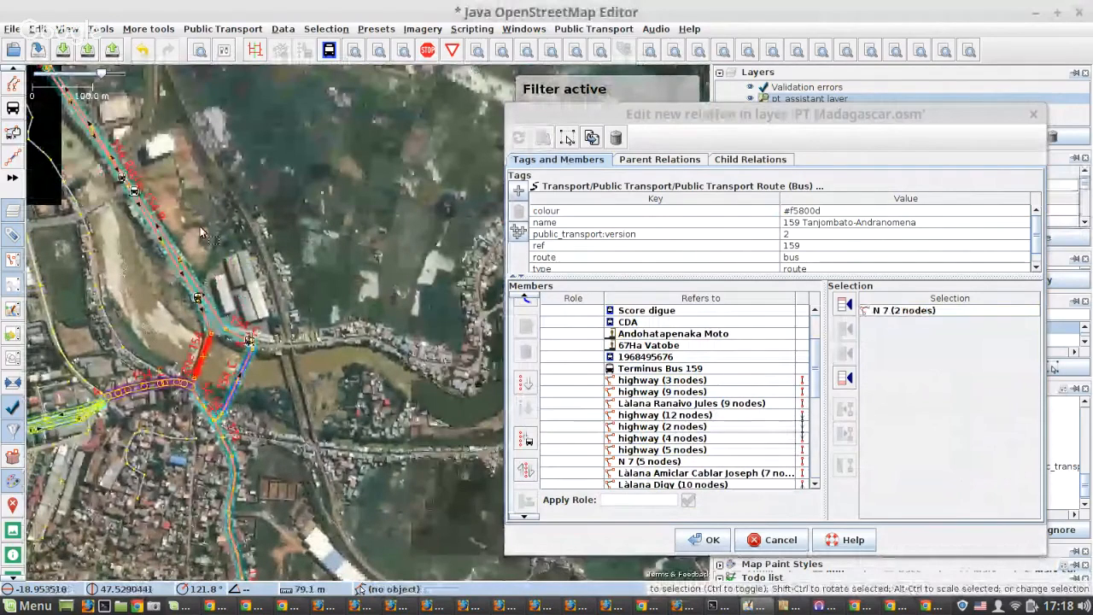
{"action": "scroll", "coordinate": [201, 233], "scroll_direction": "down", "scroll_amount": 2}
{"action": "left_click_drag", "start_coordinate": [201, 233], "coordinate": [335, 542]}
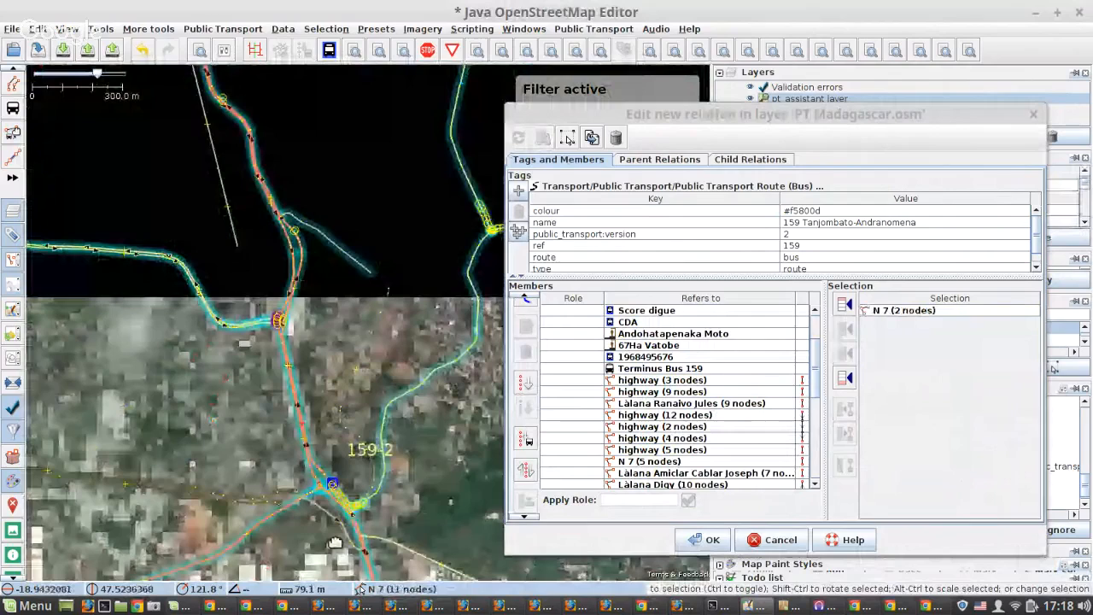
{"action": "scroll", "coordinate": [227, 174], "scroll_direction": "up", "scroll_amount": 5}
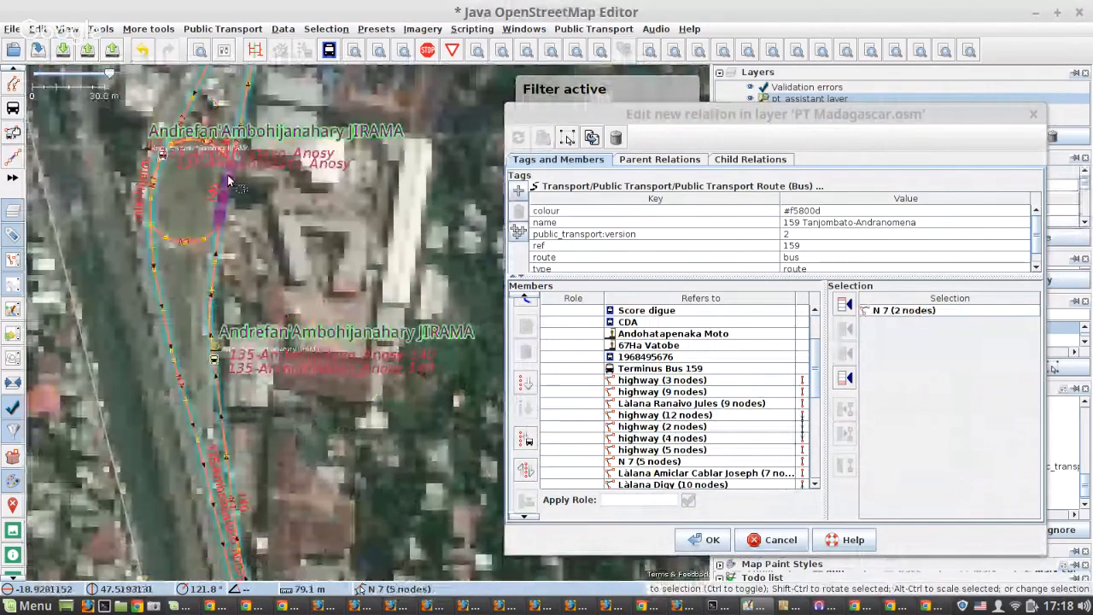
{"action": "scroll", "coordinate": [227, 175], "scroll_direction": "up", "scroll_amount": 3}
{"action": "left_click", "coordinate": [231, 181]}
{"action": "left_click", "coordinate": [845, 465]}
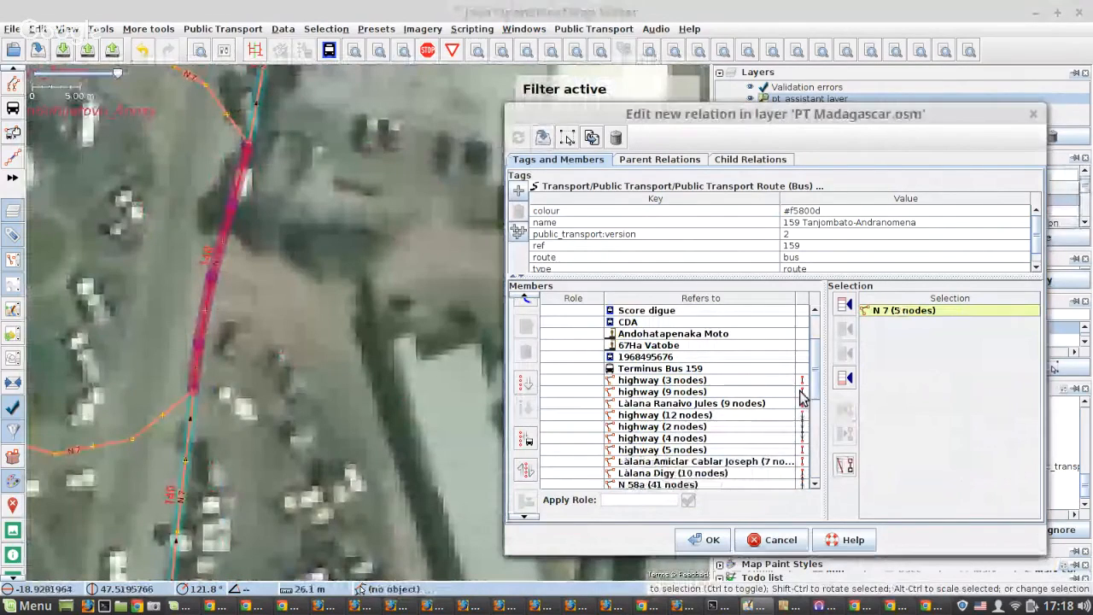
{"action": "left_click", "coordinate": [801, 393]}
{"action": "left_click", "coordinate": [843, 352]}
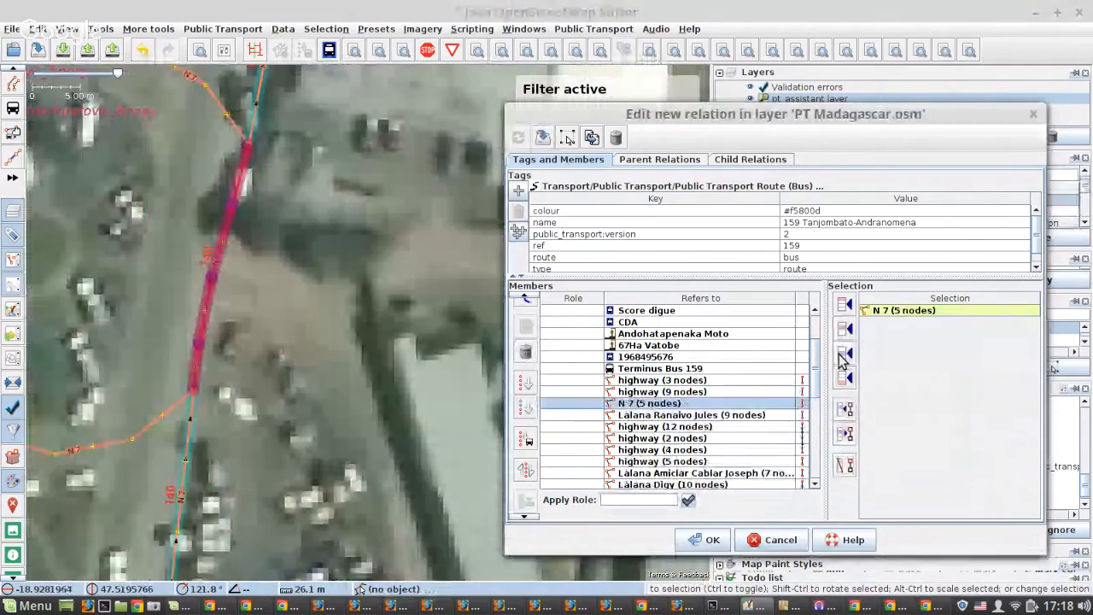
{"action": "left_click", "coordinate": [543, 139]}
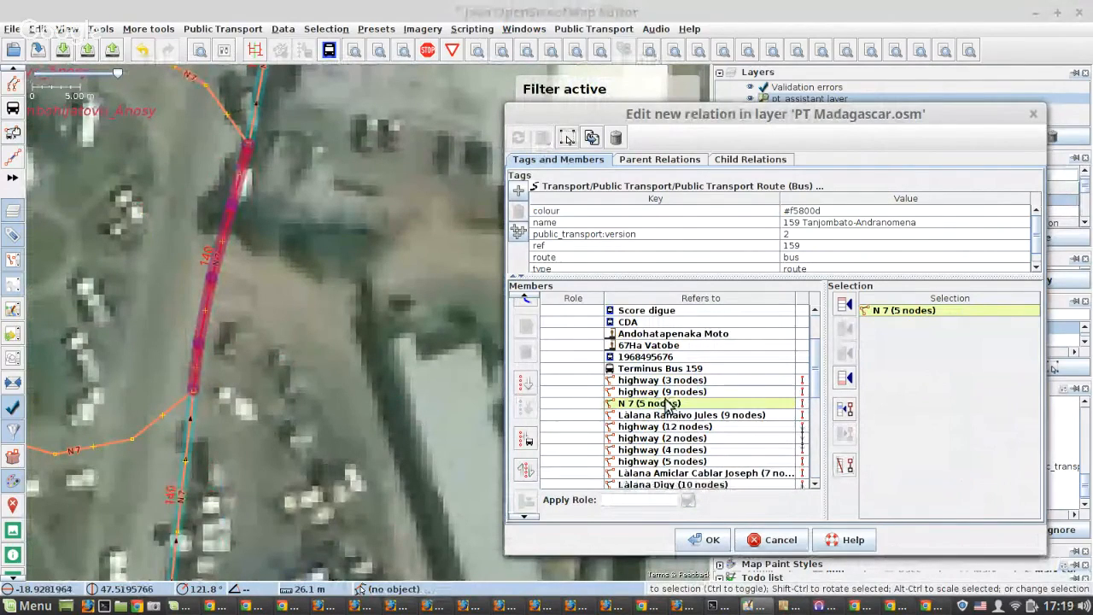
Trace the route past Làlana Ranaivo Jules to 67Ha Vatobe, and reverse the order of the highway members with 12, 2 and 4 nodes.
{"action": "scroll", "coordinate": [291, 372], "scroll_direction": "down", "scroll_amount": 5}
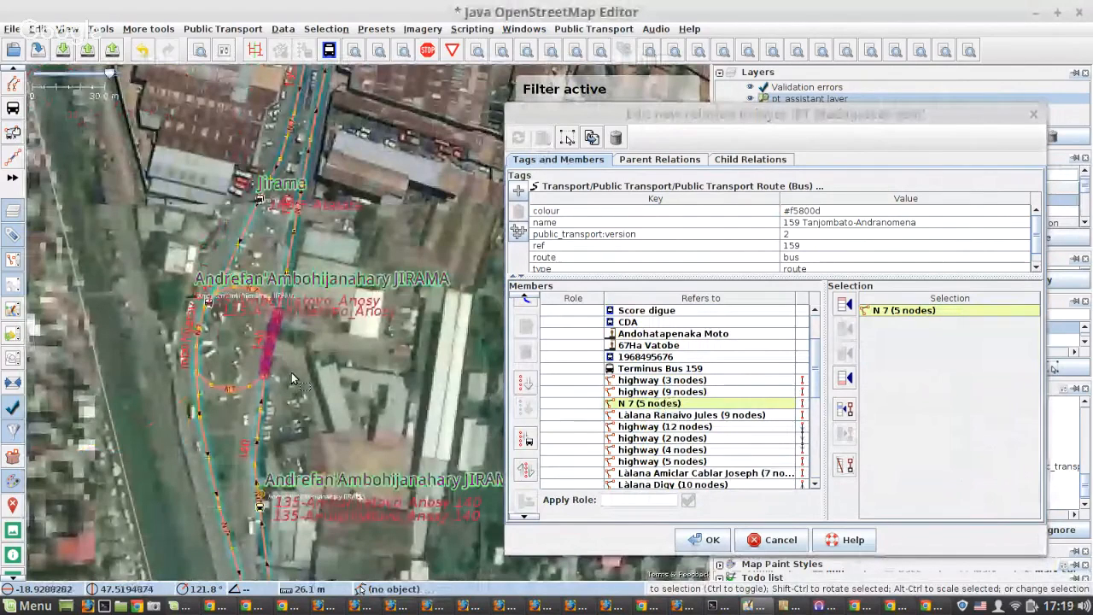
{"action": "scroll", "coordinate": [291, 373], "scroll_direction": "down", "scroll_amount": 8}
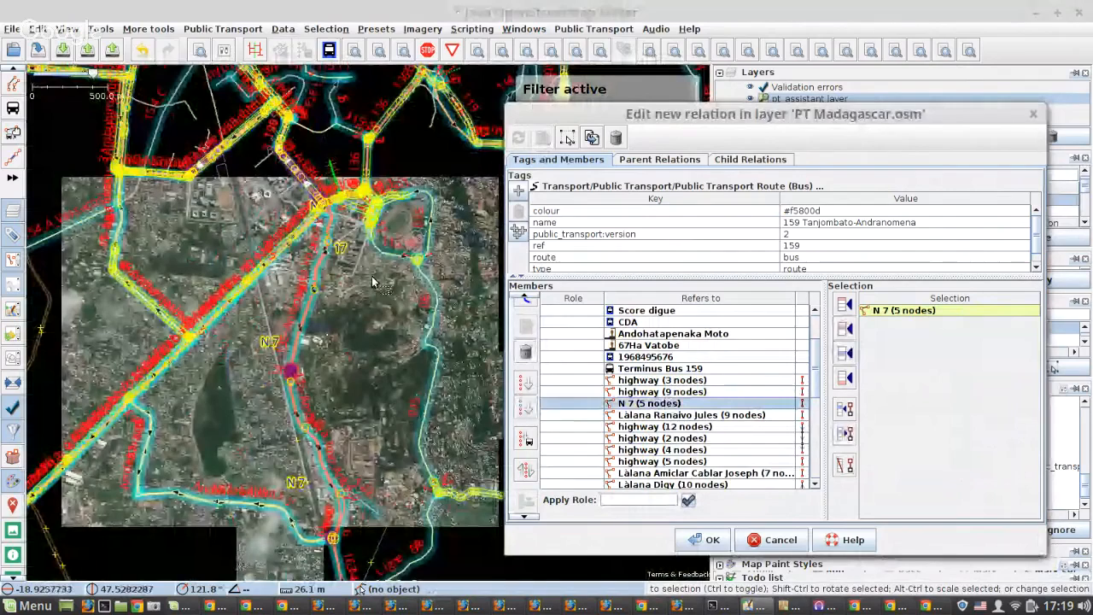
{"action": "scroll", "coordinate": [372, 276], "scroll_direction": "up", "scroll_amount": 8}
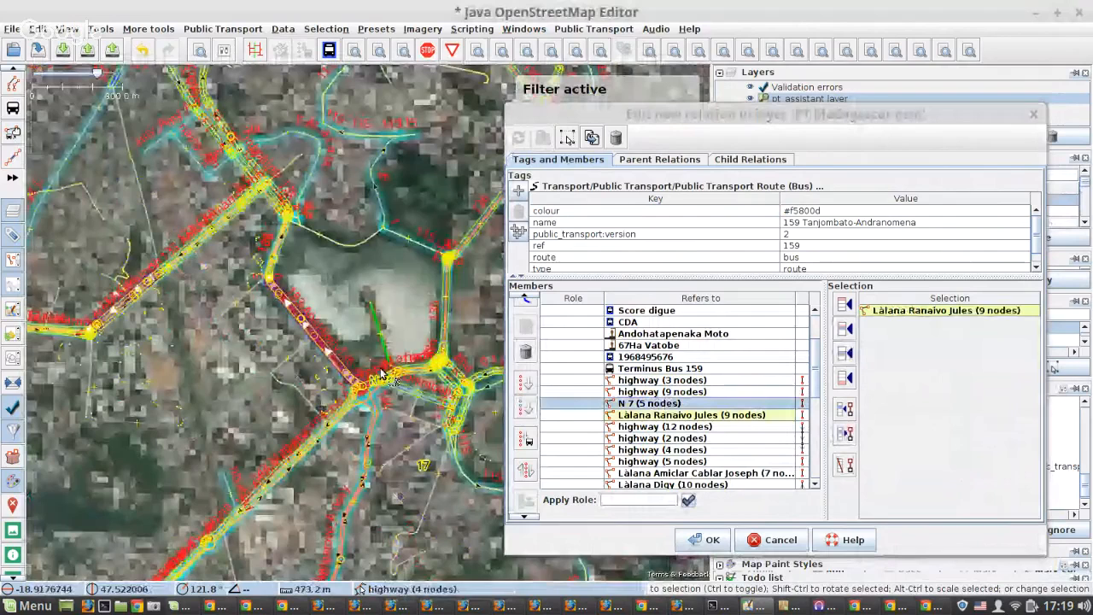
{"action": "left_click", "coordinate": [624, 415]}
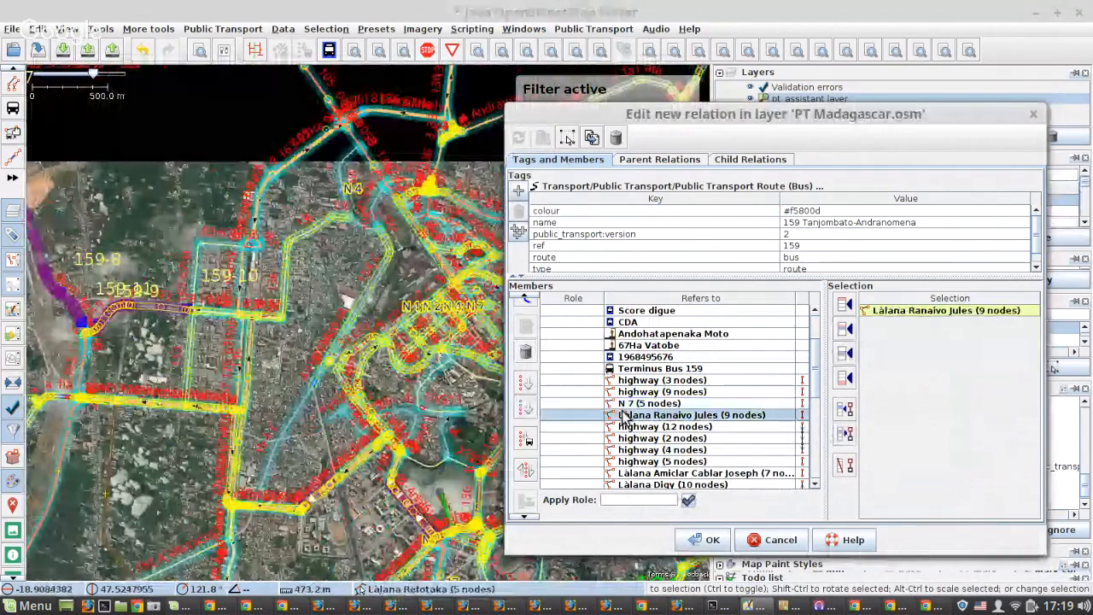
{"action": "double_click", "coordinate": [623, 415]}
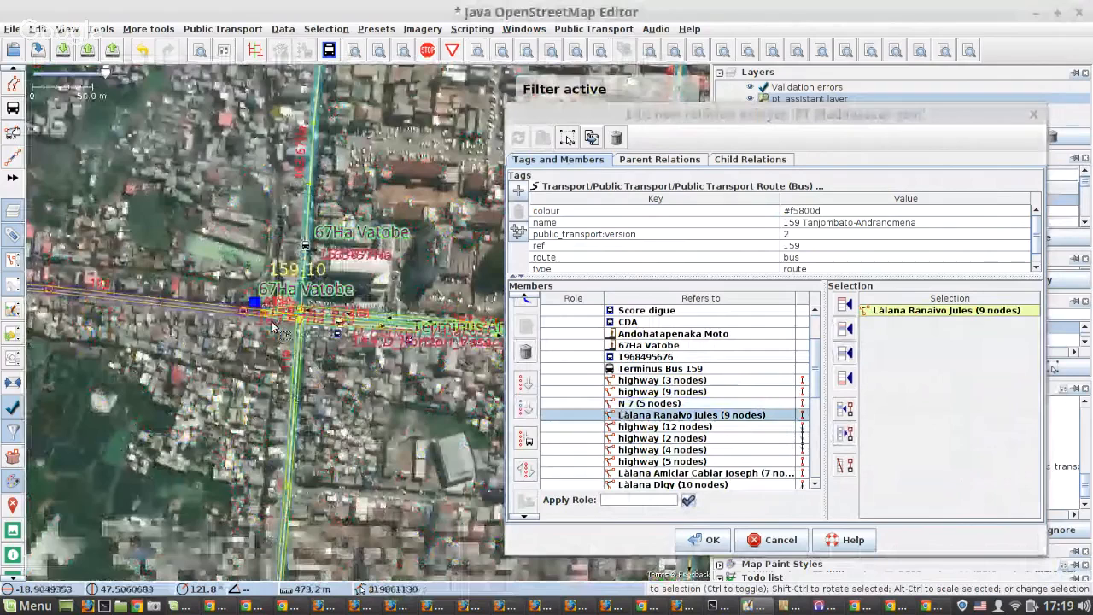
{"action": "scroll", "coordinate": [271, 321], "scroll_direction": "up", "scroll_amount": 4}
{"action": "left_click", "coordinate": [226, 281]}
{"action": "left_click_drag", "start_coordinate": [779, 449], "coordinate": [717, 427]}
{"action": "left_click", "coordinate": [527, 468]}
Remove the highway (5 nodes) and Làlana Amiclar Cablar Joseph ways between highway (12 nodes) and Làlana Digy (10 nodes) from the relation.
{"action": "right_click", "coordinate": [733, 452]}
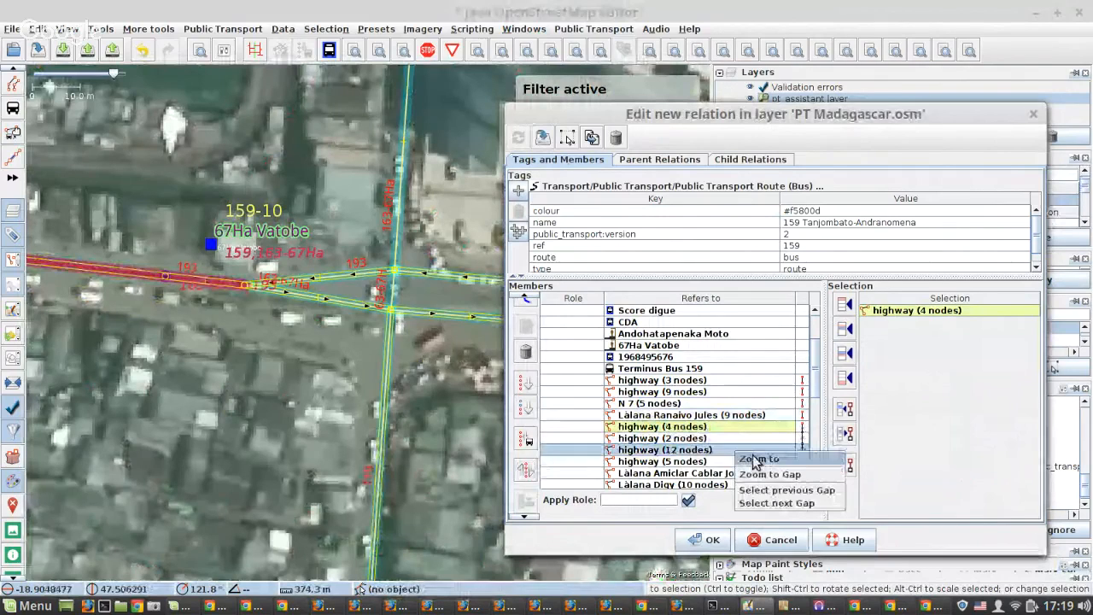
{"action": "left_click", "coordinate": [757, 460]}
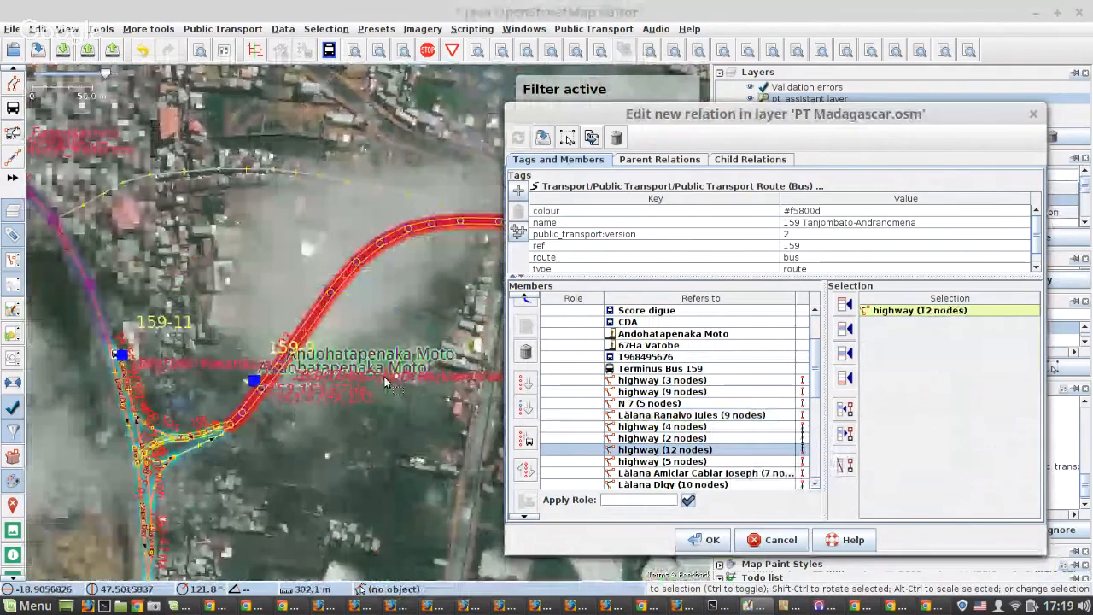
{"action": "scroll", "coordinate": [102, 340], "scroll_direction": "up", "scroll_amount": 4}
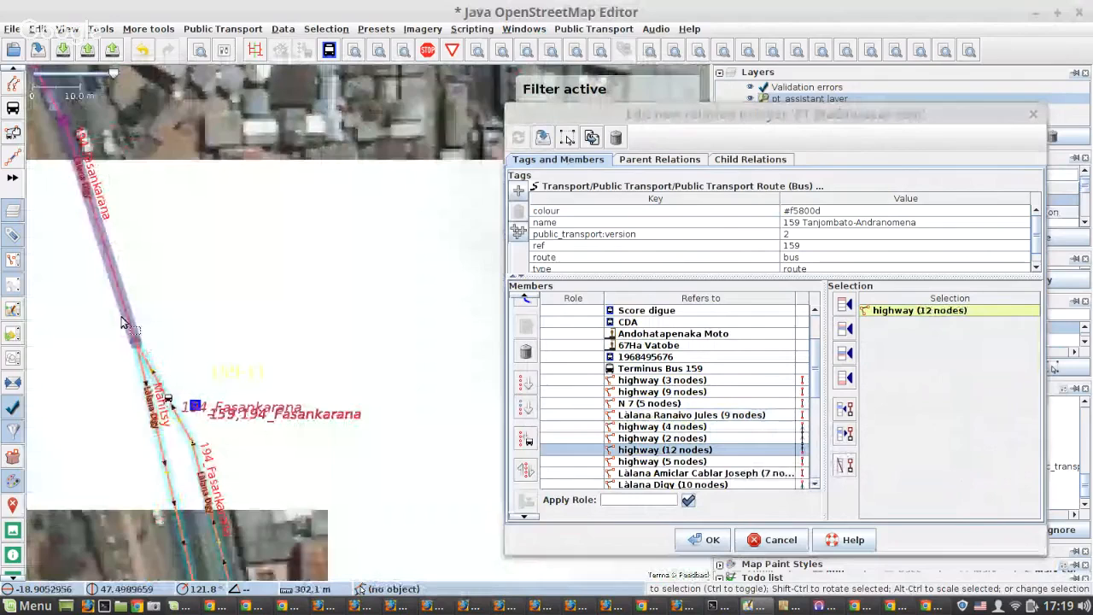
{"action": "left_click", "coordinate": [122, 320]}
{"action": "scroll", "coordinate": [722, 396], "scroll_direction": "down", "scroll_amount": 2}
{"action": "left_click_drag", "start_coordinate": [723, 393], "coordinate": [588, 404]}
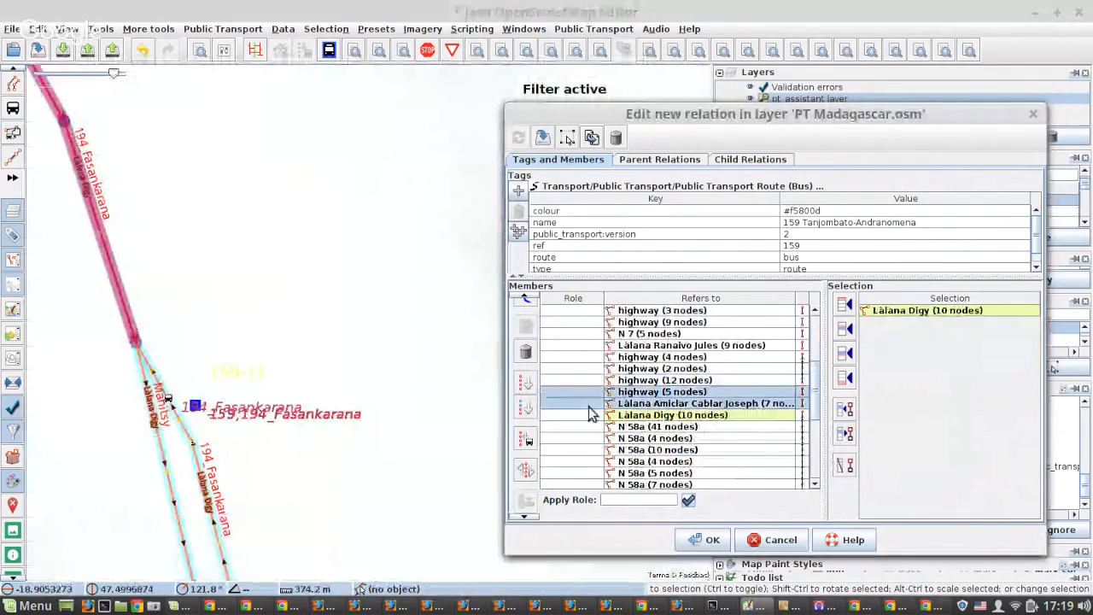
{"action": "left_click", "coordinate": [527, 354]}
Start the routing helper on the relation and choose red option 2 at the junction by Tanjombato Forello TNT.
{"action": "scroll", "coordinate": [769, 427], "scroll_direction": "down", "scroll_amount": 5}
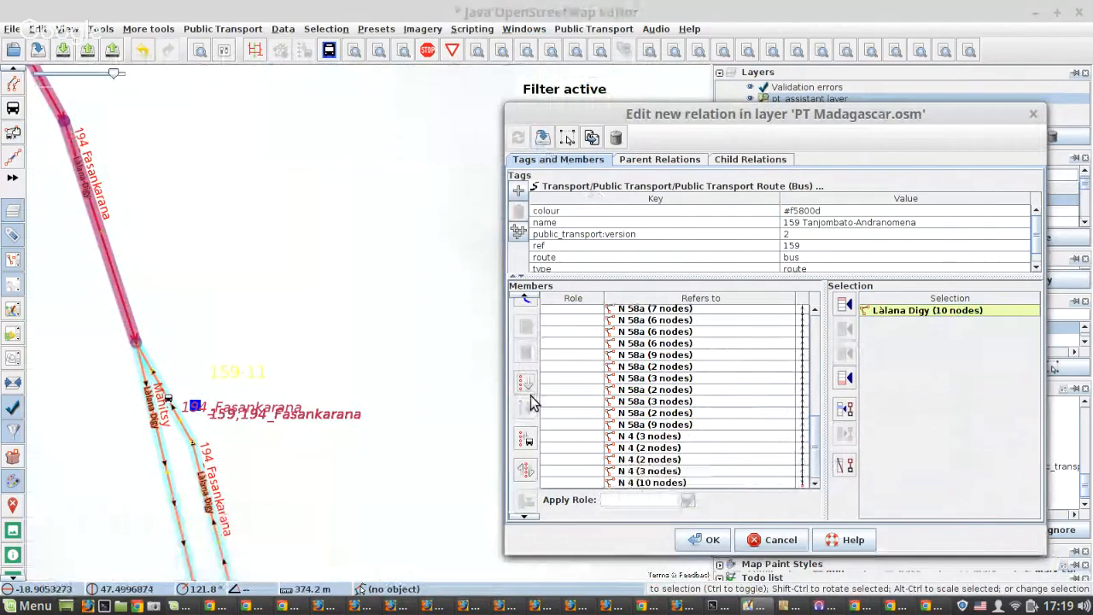
{"action": "scroll", "coordinate": [525, 393], "scroll_direction": "up", "scroll_amount": 3}
{"action": "left_click", "coordinate": [527, 368]}
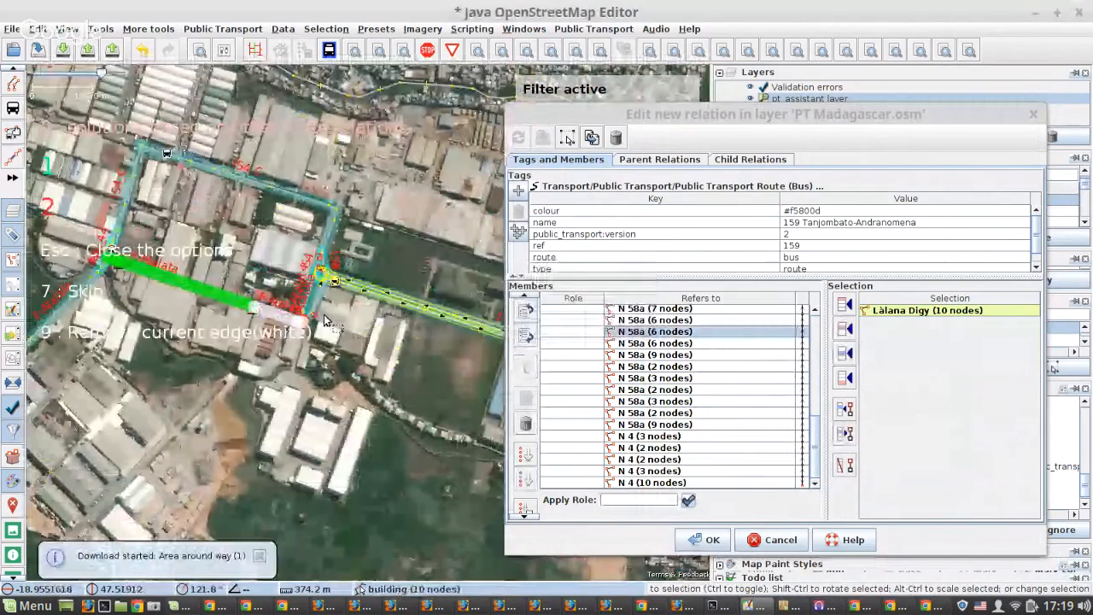
{"action": "scroll", "coordinate": [309, 314], "scroll_direction": "up", "scroll_amount": 3}
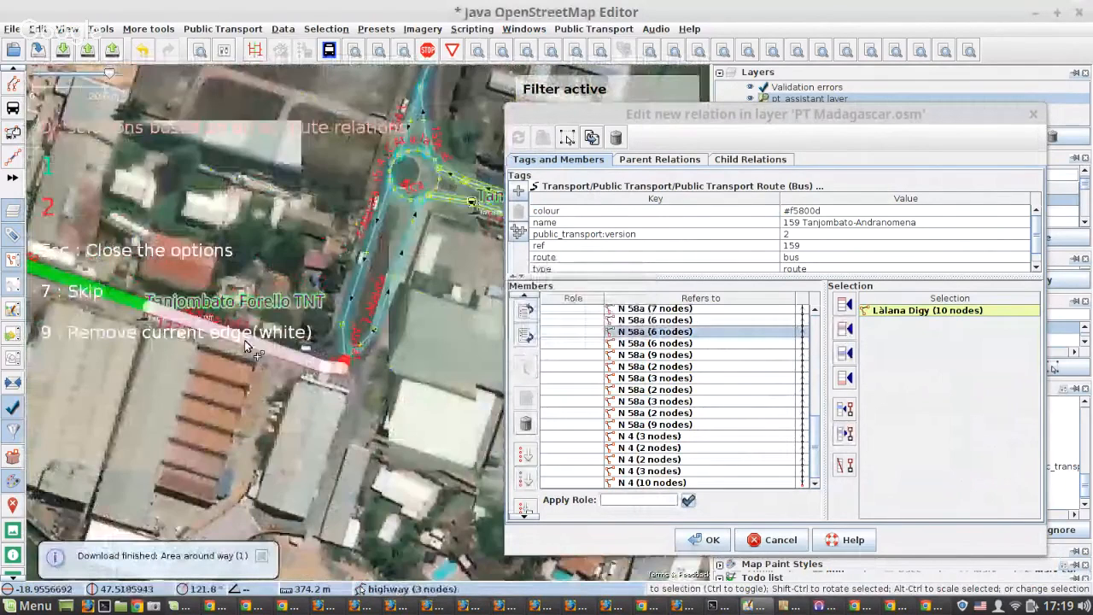
{"action": "scroll", "coordinate": [325, 358], "scroll_direction": "up", "scroll_amount": 7}
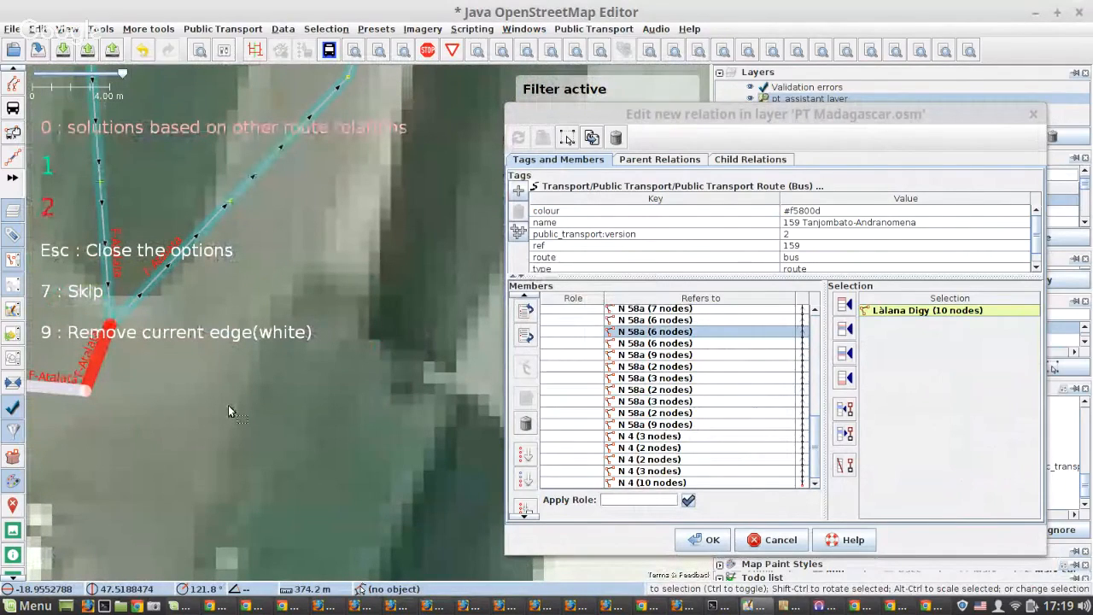
{"action": "key", "text": "2"}
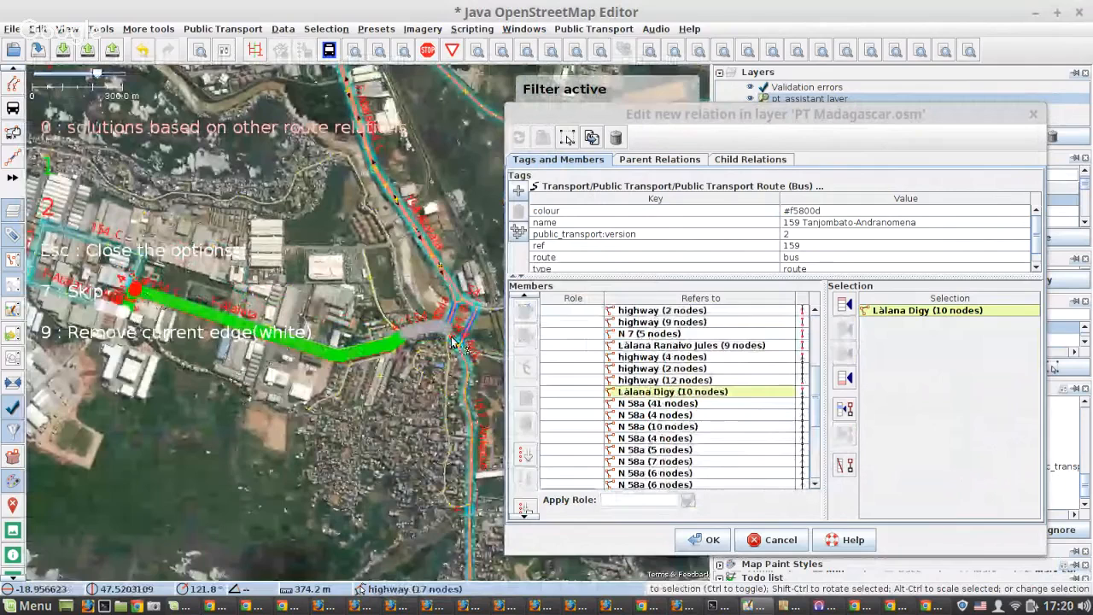
Fill the gaps up to and beyond highway (17 nodes) and highway (9 nodes) with green option 1, leading onto the Tanjombato N 7 bridge.
{"action": "key", "text": "1"}
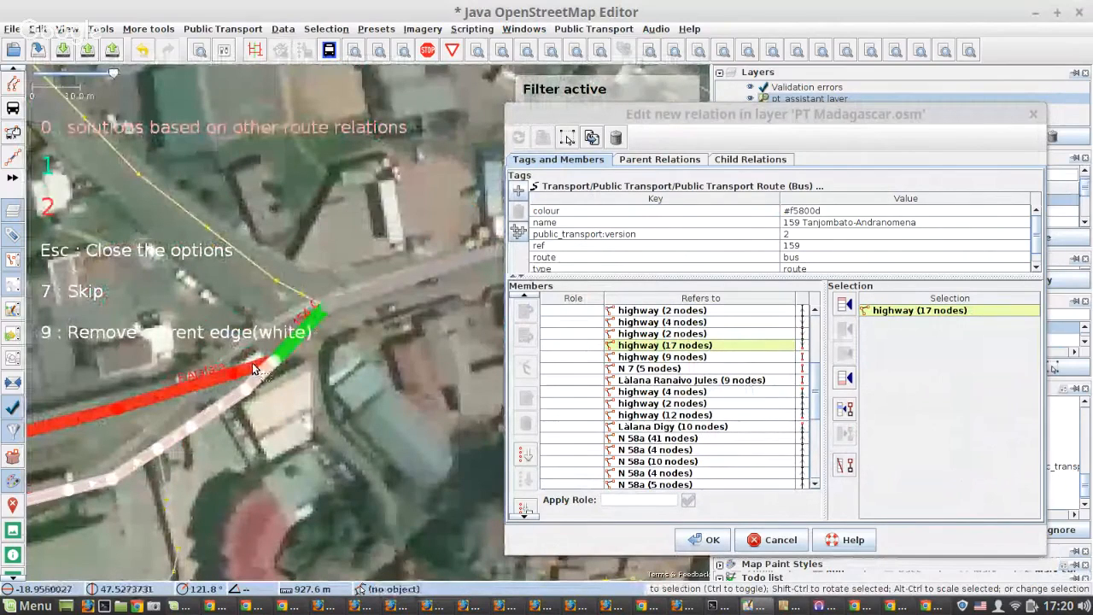
{"action": "key", "text": "1"}
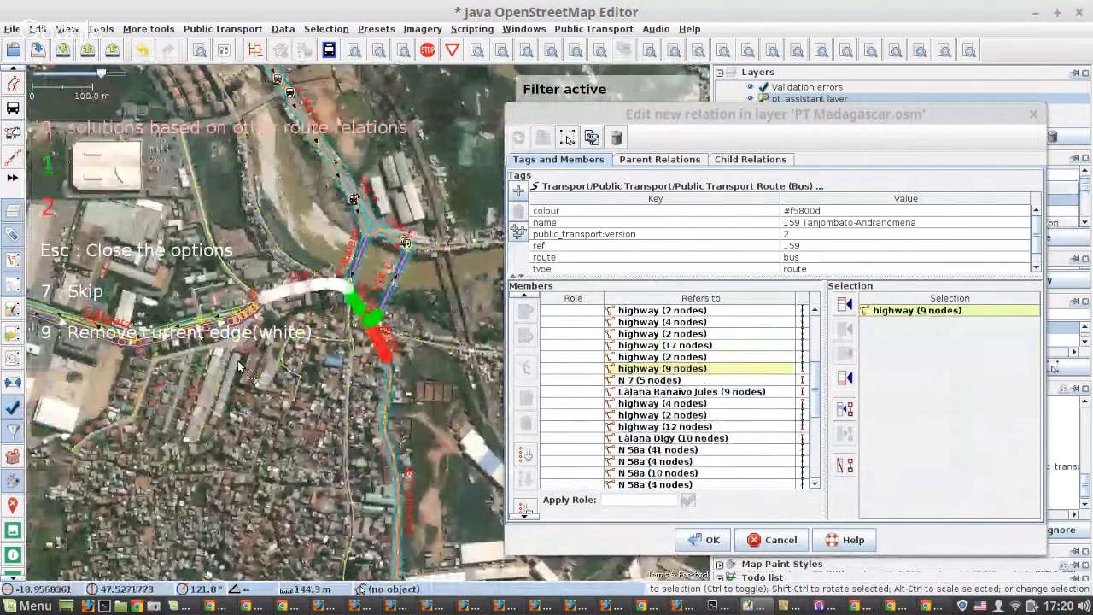
{"action": "scroll", "coordinate": [376, 314], "scroll_direction": "up", "scroll_amount": 5}
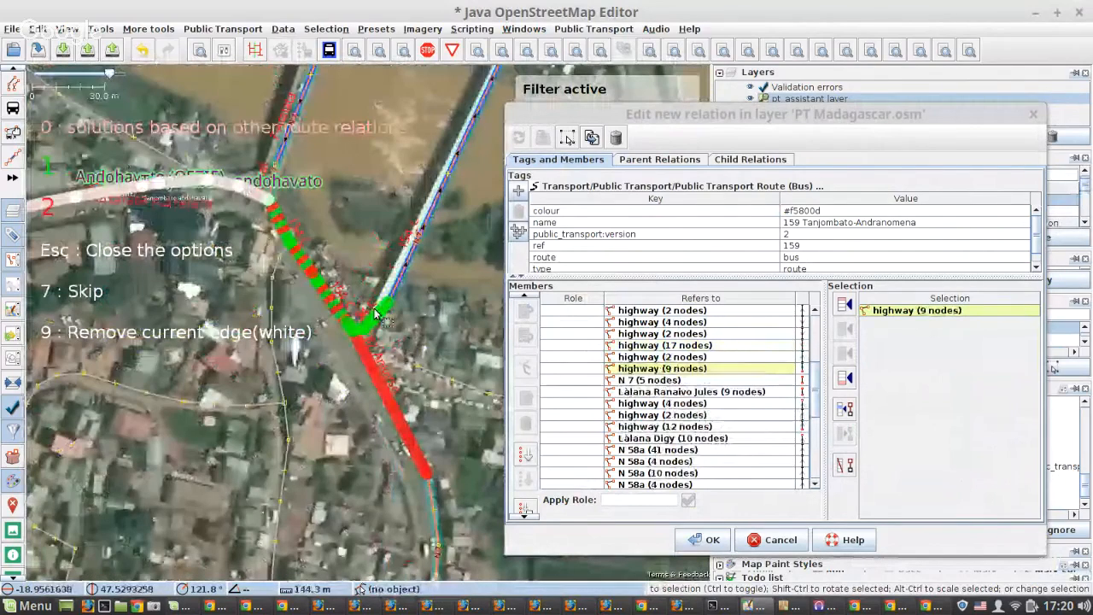
{"action": "key", "text": "1"}
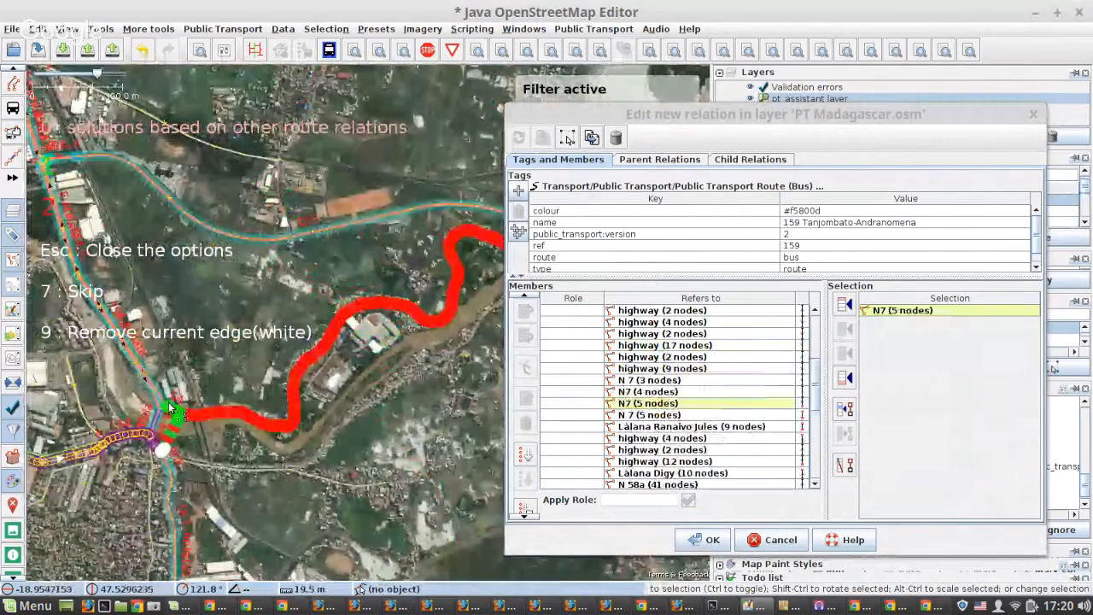
Extend the route north from Tanjombato tetezana along the N 7 with green option 1 at each intersection, past the roundabout before Ankadimbahoaka.
{"action": "scroll", "coordinate": [166, 408], "scroll_direction": "up", "scroll_amount": 4}
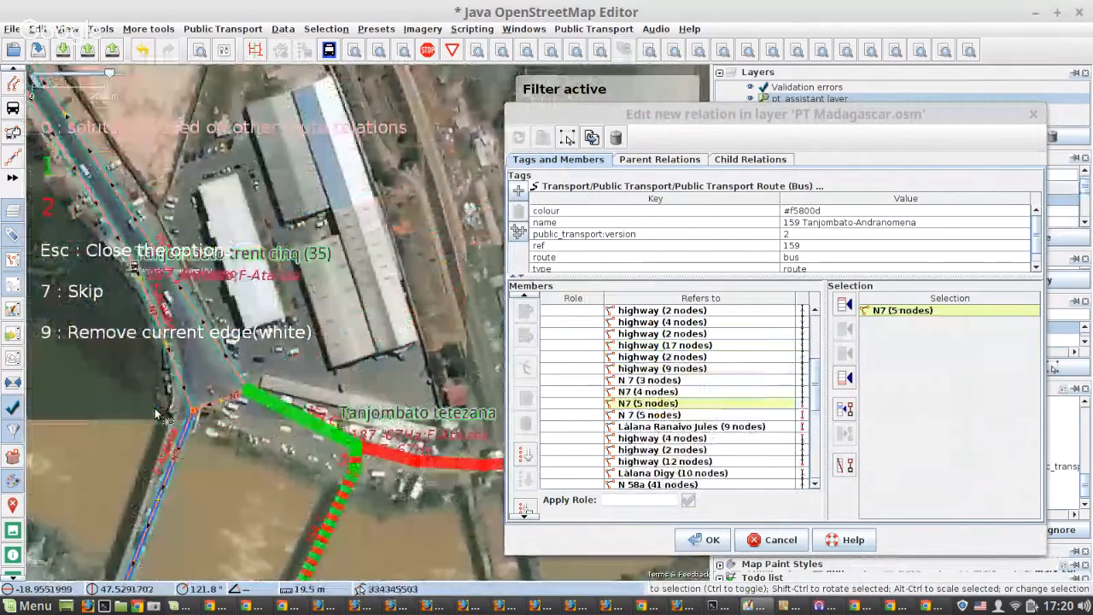
{"action": "key", "text": "1"}
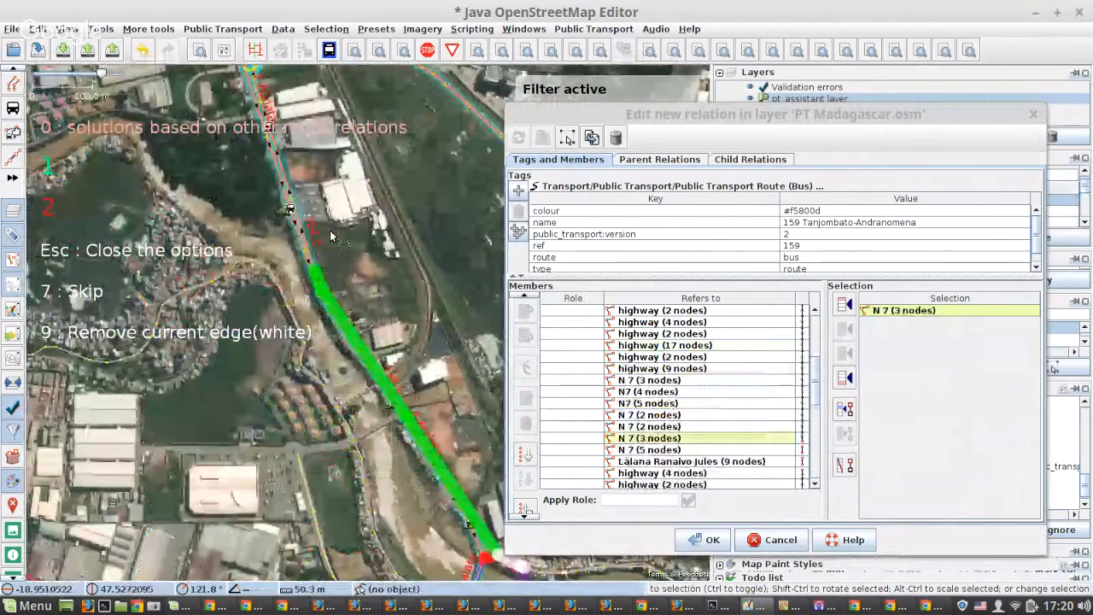
{"action": "scroll", "coordinate": [330, 230], "scroll_direction": "up", "scroll_amount": 2}
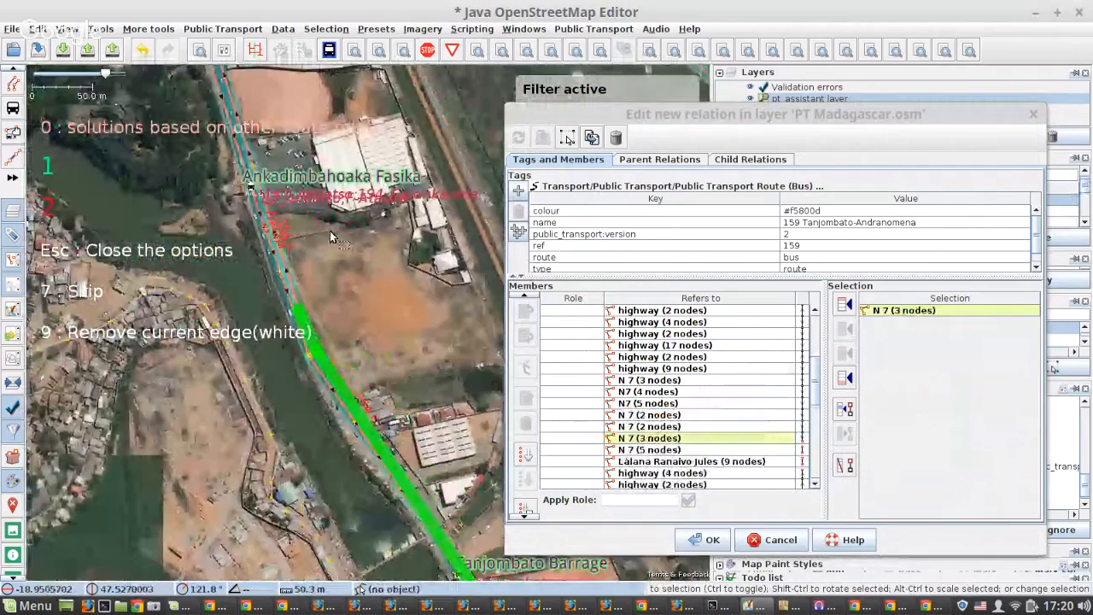
{"action": "key", "text": "1"}
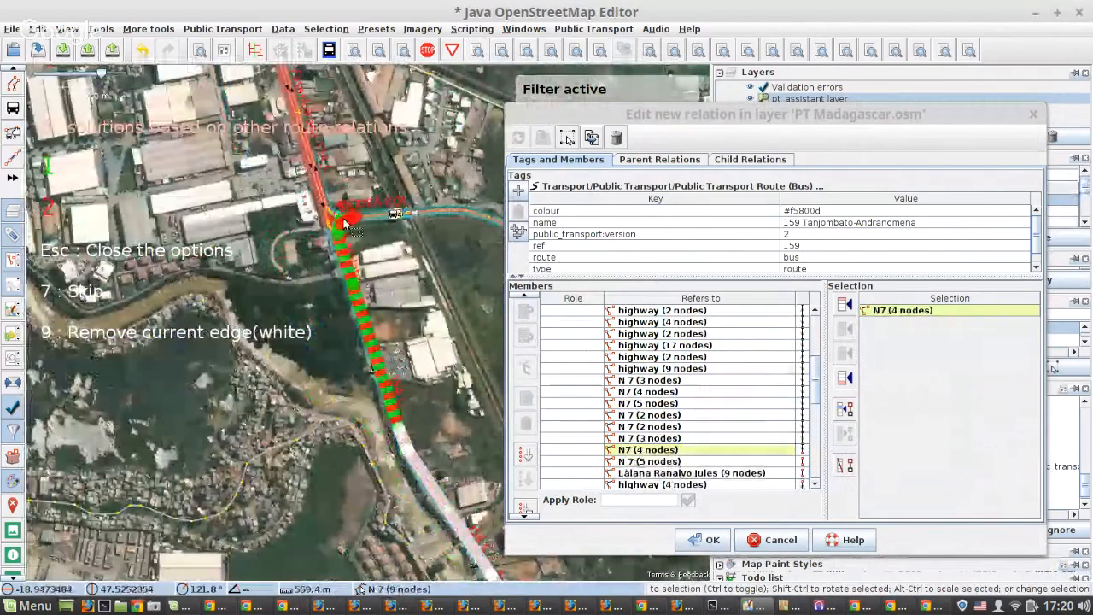
{"action": "scroll", "coordinate": [344, 224], "scroll_direction": "up", "scroll_amount": 4}
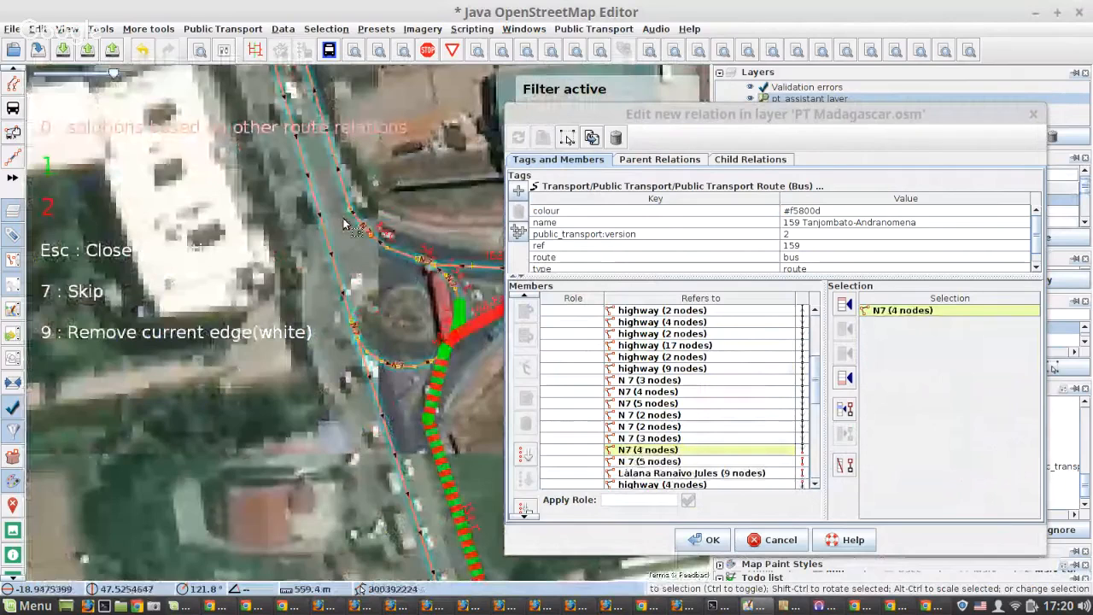
{"action": "key", "text": "1"}
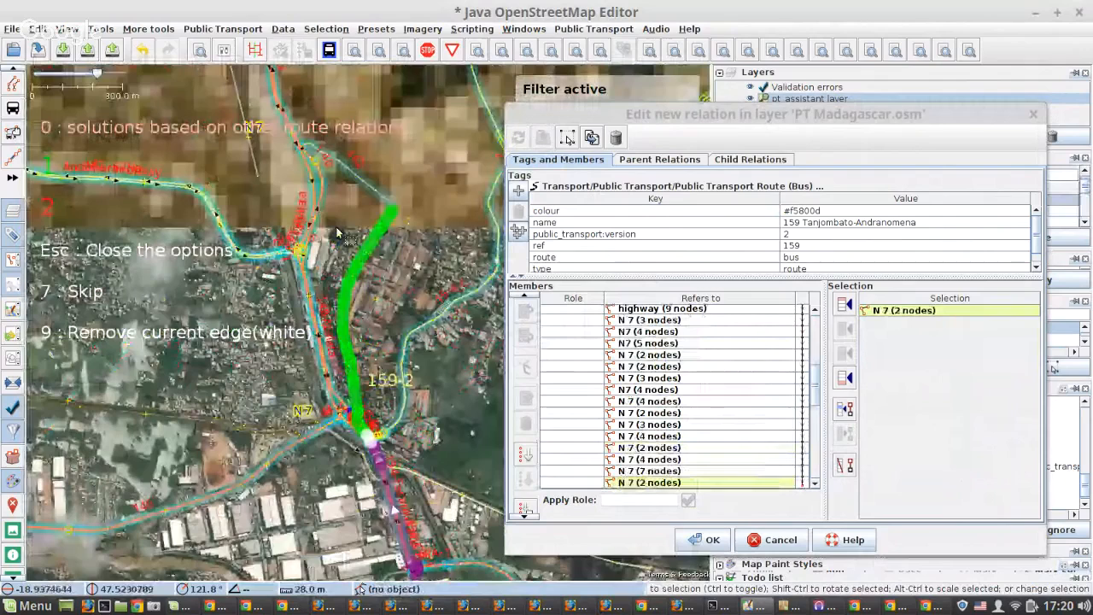
Choose green option 1 at Ankadimbahoaka, and fill the N 7 stretch past Soanierana with the solution based on other route relations.
{"action": "scroll", "coordinate": [361, 409], "scroll_direction": "up", "scroll_amount": 5}
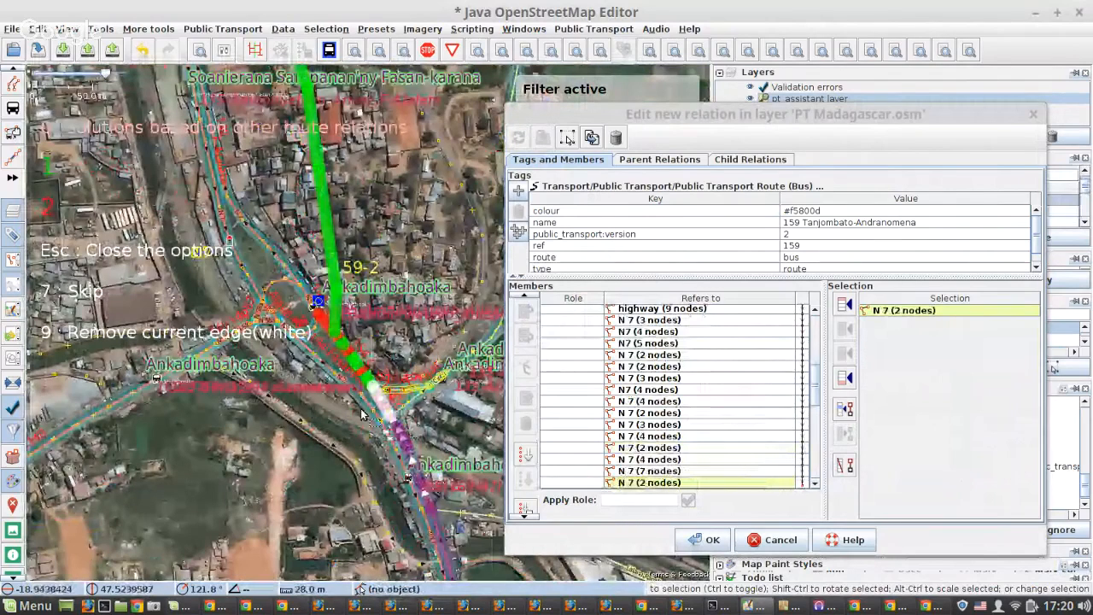
{"action": "scroll", "coordinate": [325, 331], "scroll_direction": "up", "scroll_amount": 2}
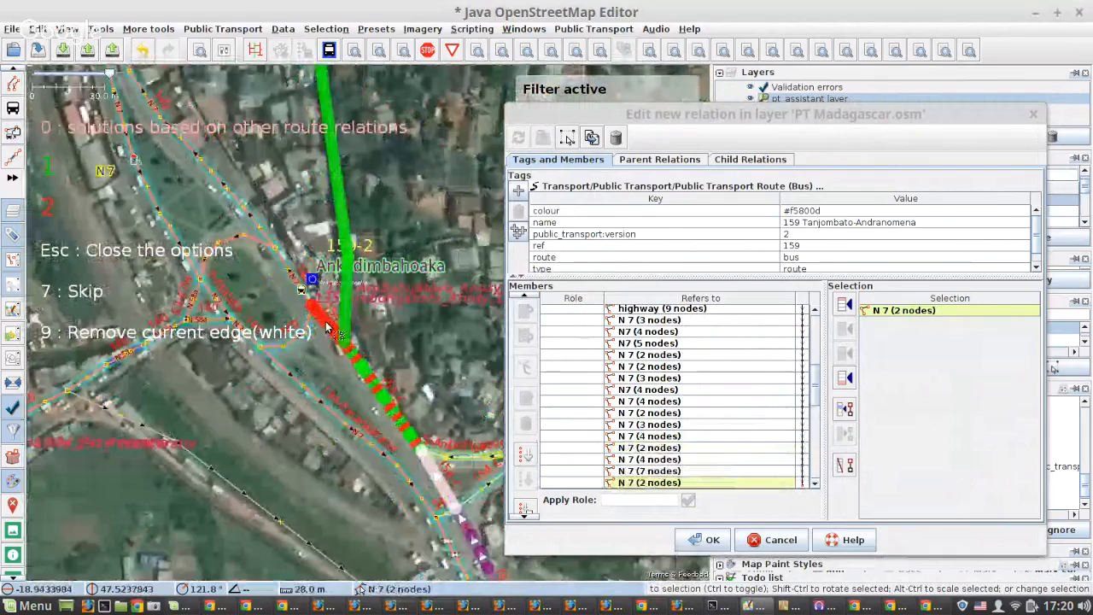
{"action": "key", "text": "1"}
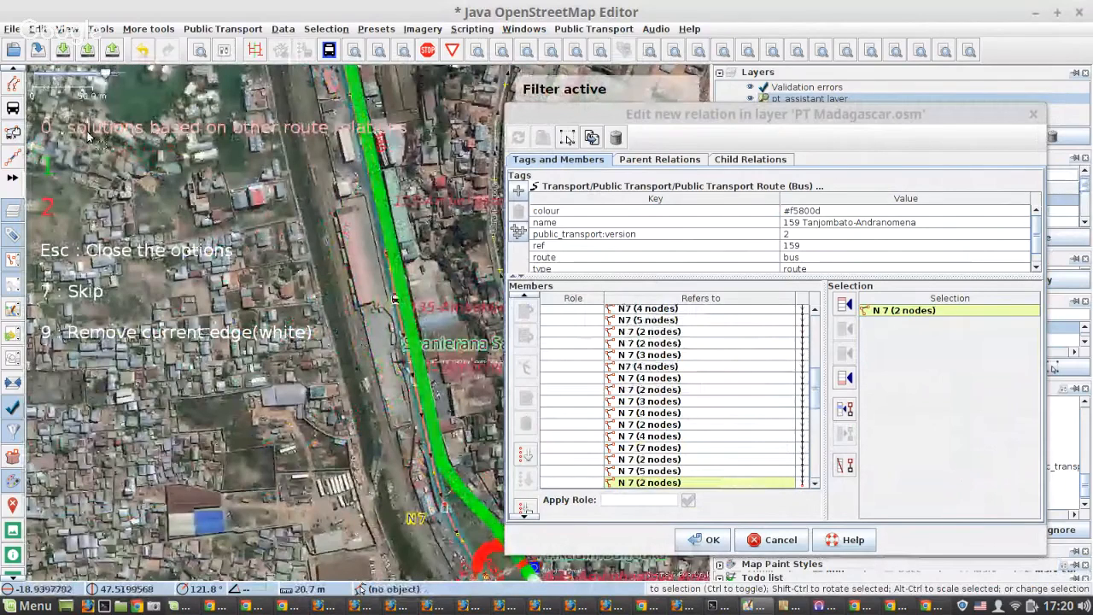
{"action": "key", "text": "0"}
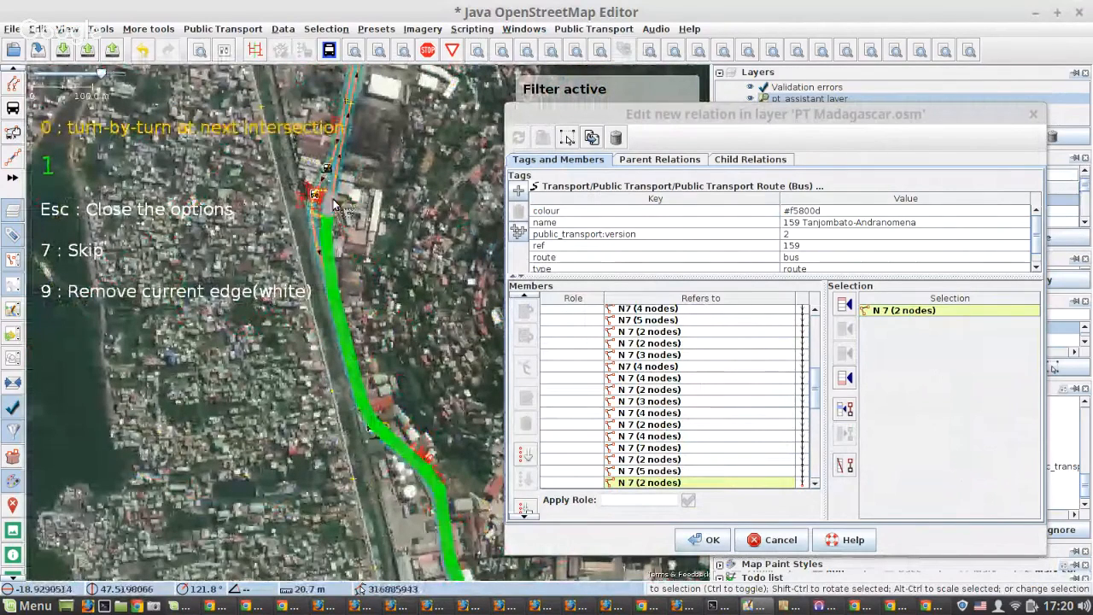
{"action": "key", "text": "1"}
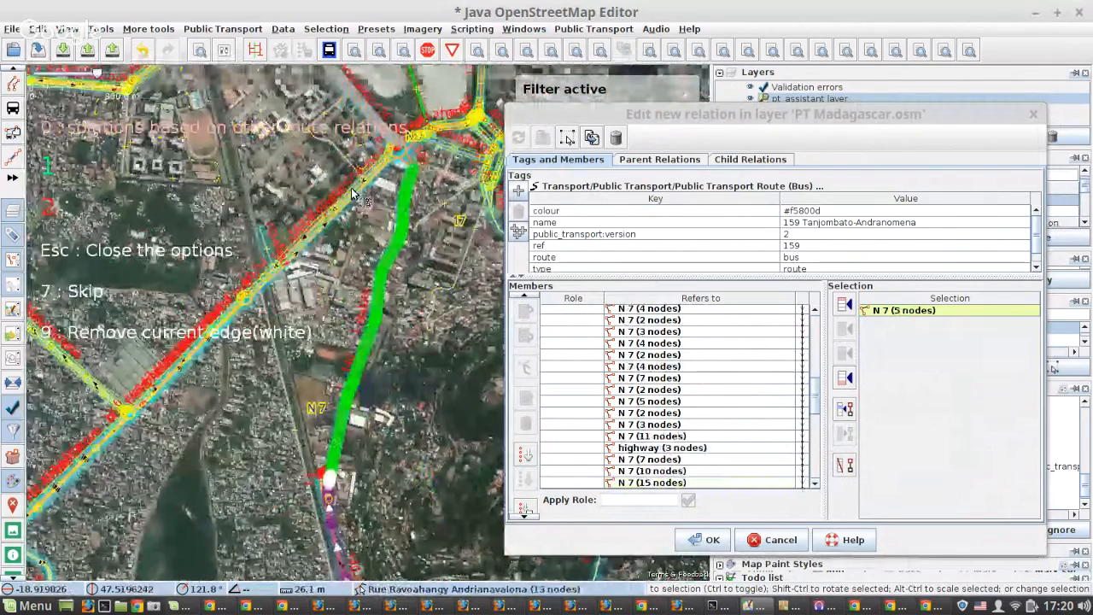
Fill the gaps at the Anosy roundabout and after Làlana Ranaivo Jules (9 nodes) with solutions based on other route relations, reaching 67Ha.
{"action": "scroll", "coordinate": [431, 163], "scroll_direction": "up", "scroll_amount": 5}
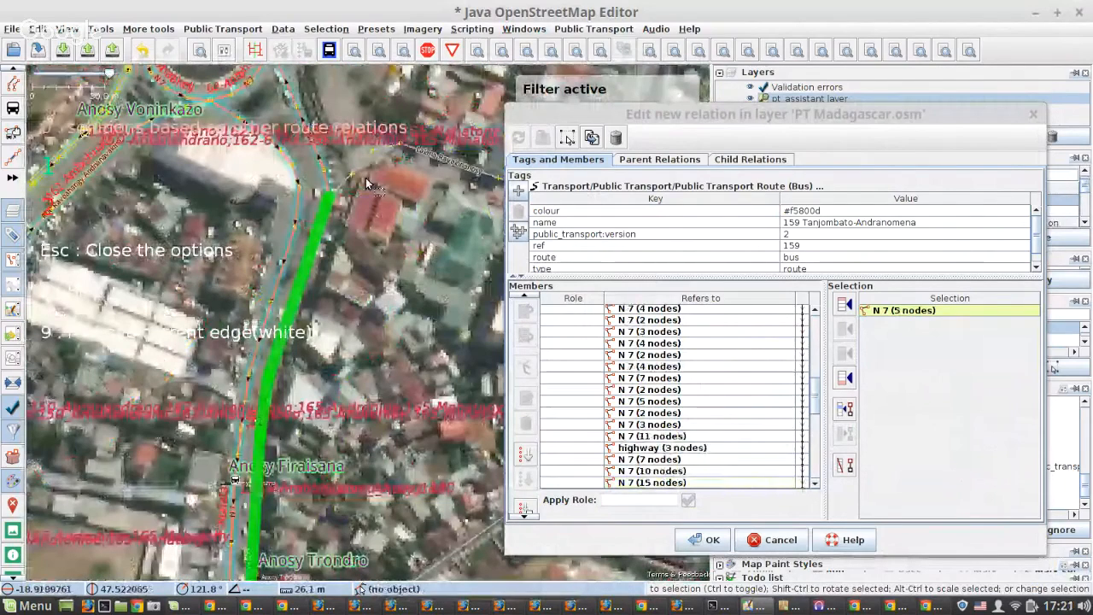
{"action": "key", "text": "0"}
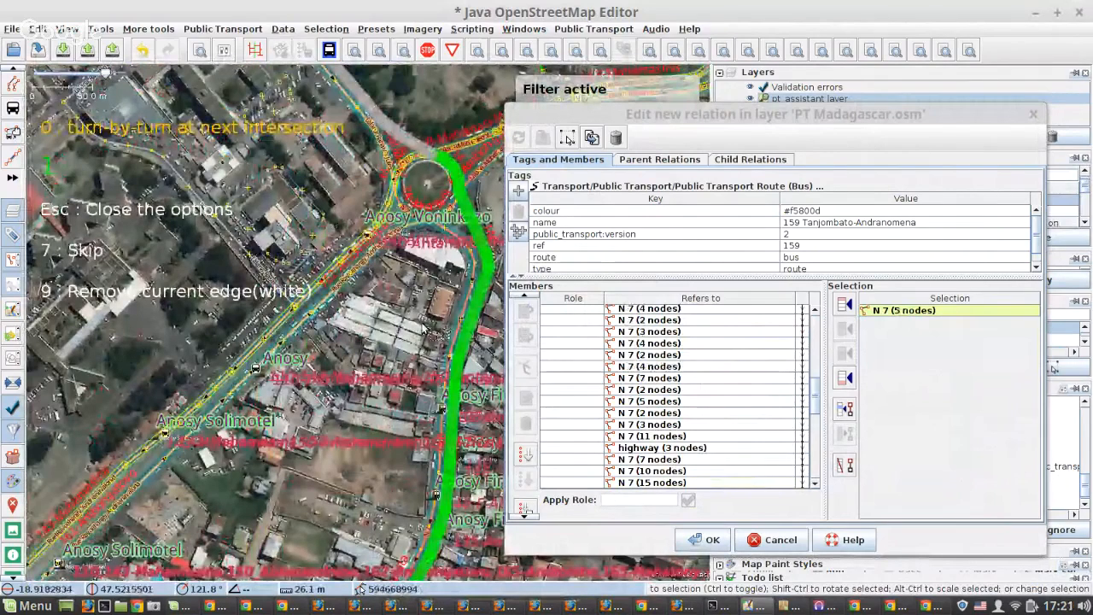
{"action": "key", "text": "1"}
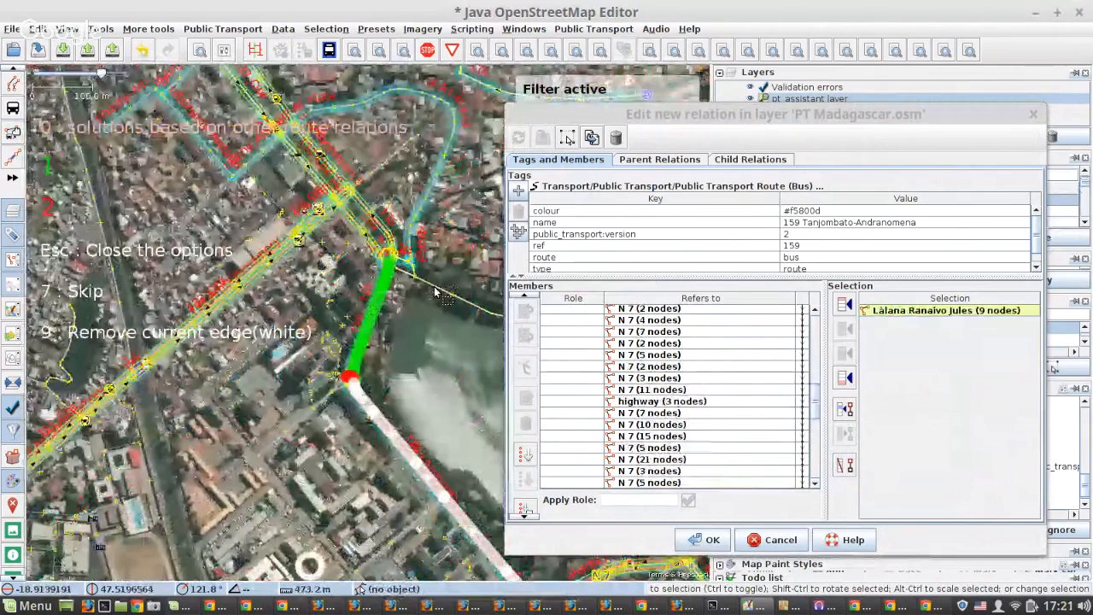
{"action": "key", "text": "0"}
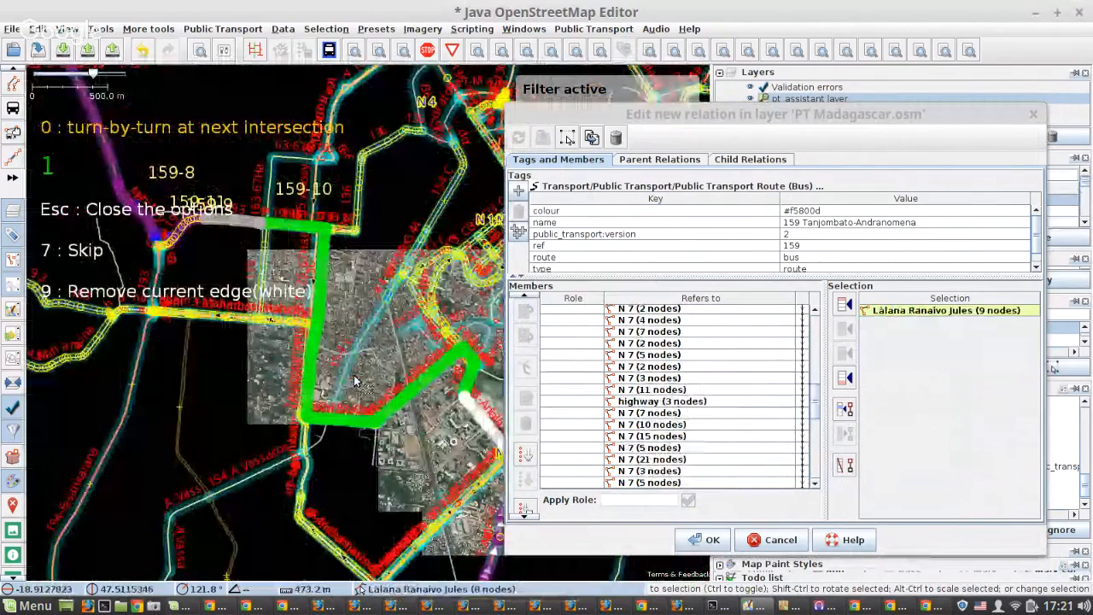
{"action": "scroll", "coordinate": [290, 231], "scroll_direction": "up", "scroll_amount": 2}
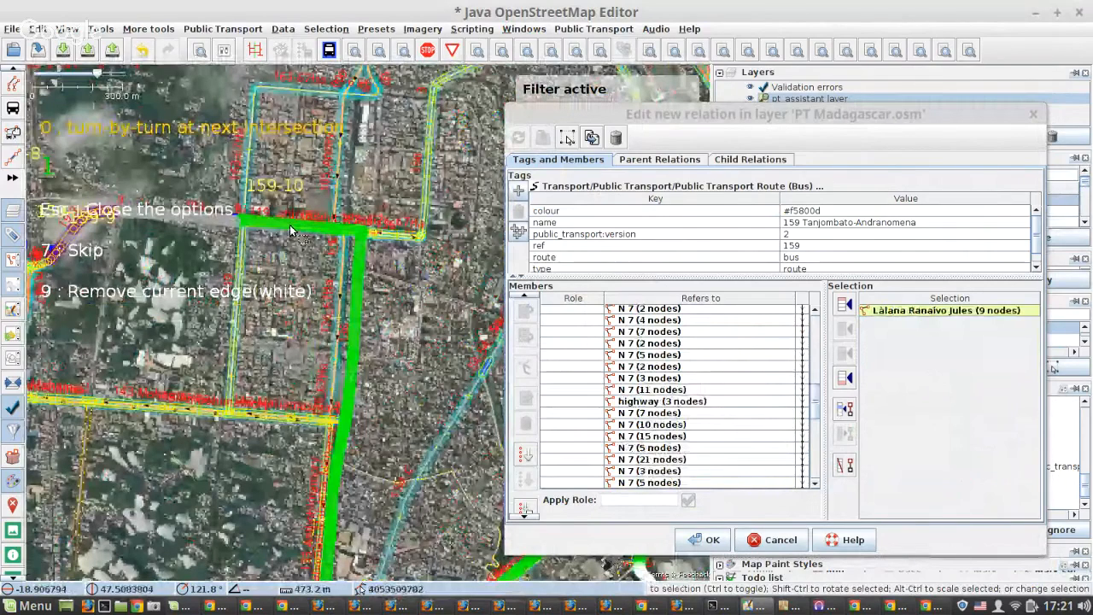
{"action": "key", "text": "0"}
Close the gap between highway (12 nodes) and Làlana Digy at the Fasankarana junction with green option 1 twice.
{"action": "scroll", "coordinate": [316, 305], "scroll_direction": "up", "scroll_amount": 2}
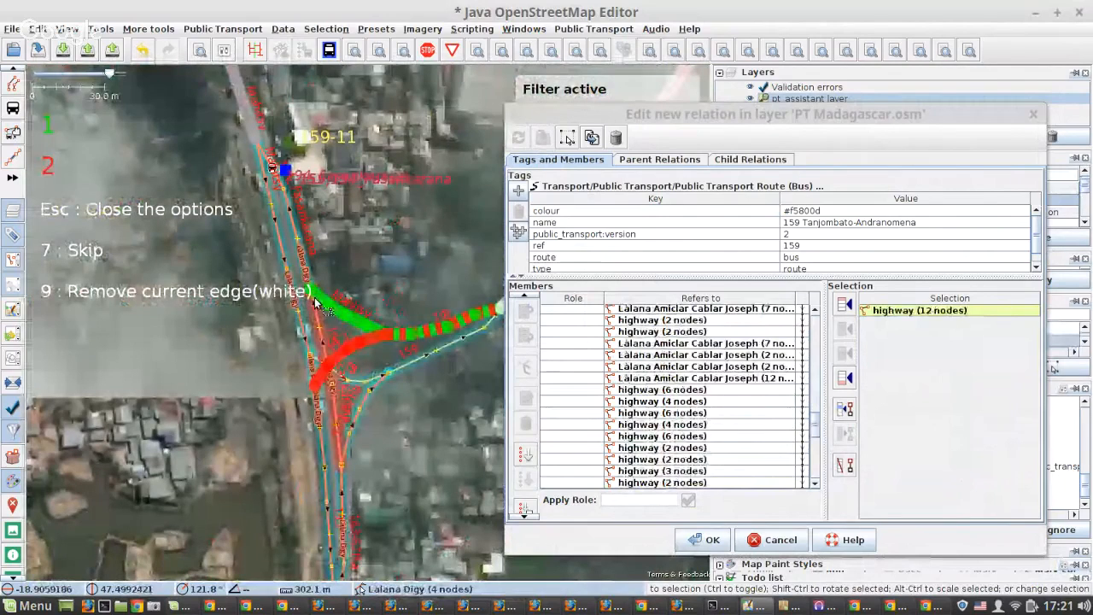
{"action": "key", "text": "1"}
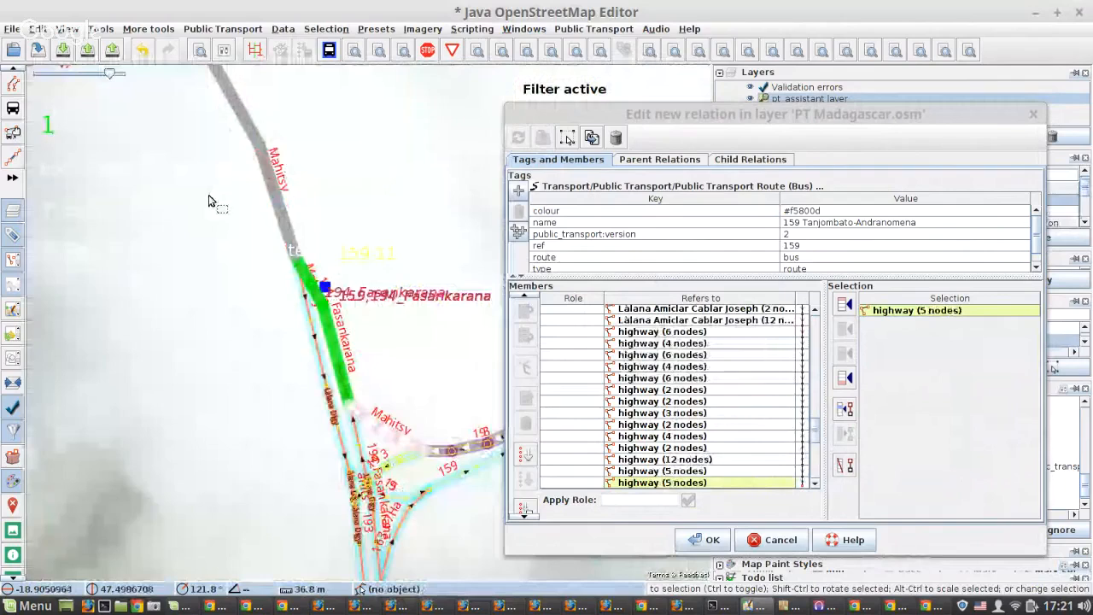
{"action": "key", "text": "1"}
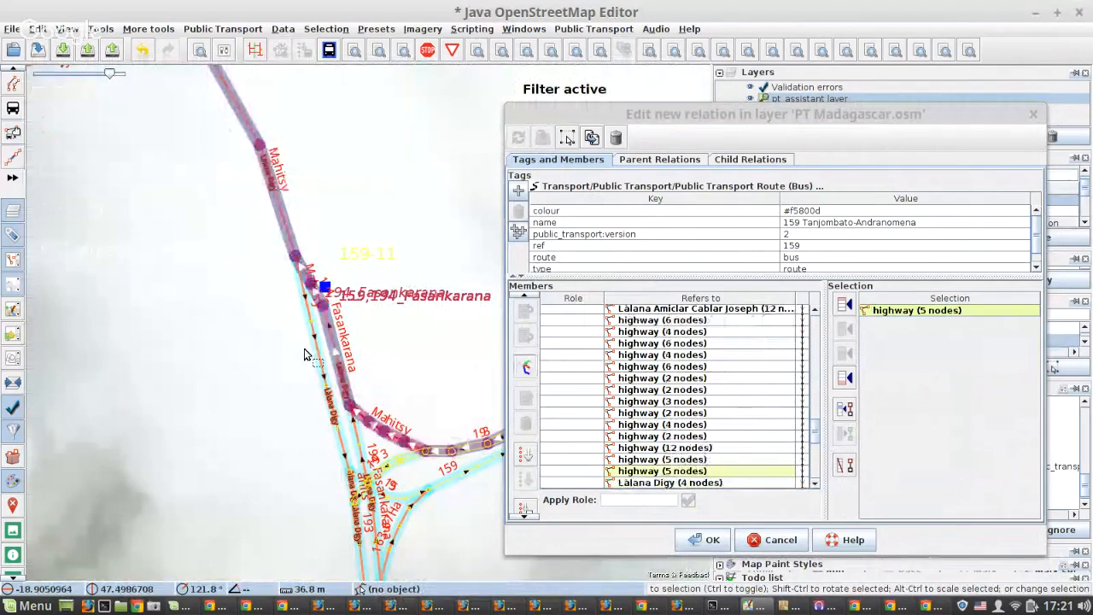
Sort the relation's public transport stops along the route and assign them the platform role.
{"action": "scroll", "coordinate": [752, 461], "scroll_direction": "down", "scroll_amount": 6}
{"action": "scroll", "coordinate": [757, 451], "scroll_direction": "up", "scroll_amount": 5}
{"action": "scroll", "coordinate": [756, 443], "scroll_direction": "down", "scroll_amount": 3}
{"action": "scroll", "coordinate": [753, 442], "scroll_direction": "up", "scroll_amount": 10}
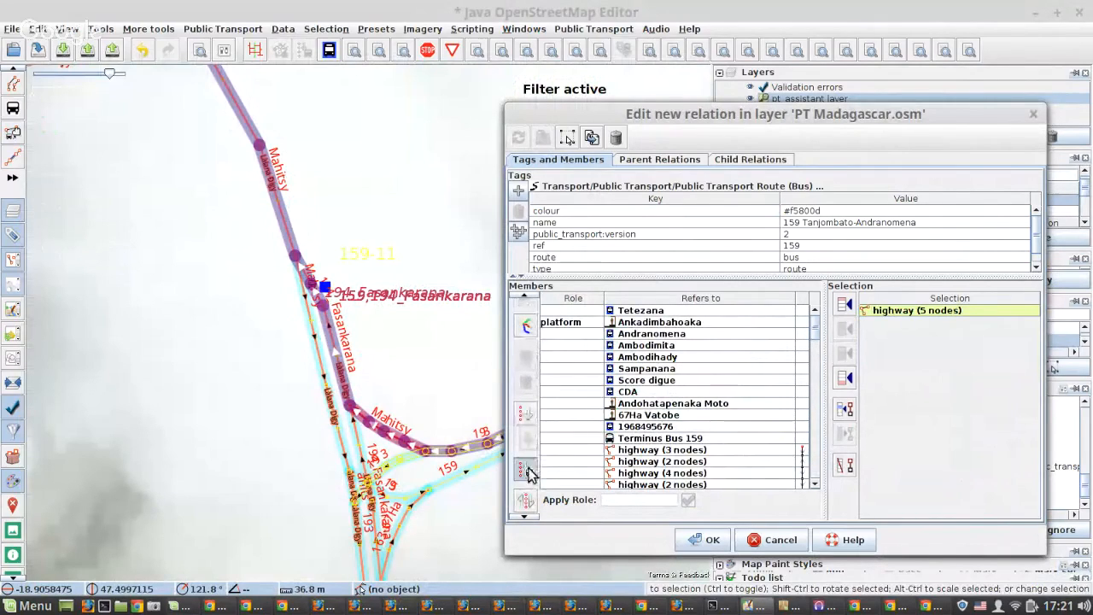
{"action": "left_click", "coordinate": [528, 470]}
{"action": "left_click", "coordinate": [270, 264]}
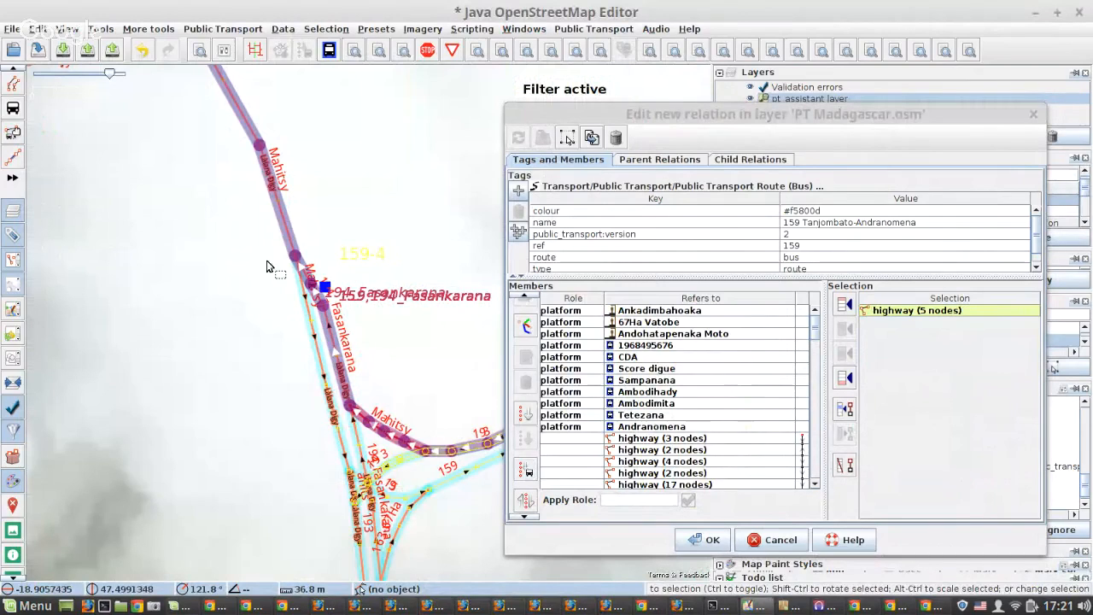
Check the assembled route on the map down to the Tanjombato bridges, and select the Terminus Bus 159 member at the end of the list.
{"action": "scroll", "coordinate": [267, 266], "scroll_direction": "down", "scroll_amount": 3}
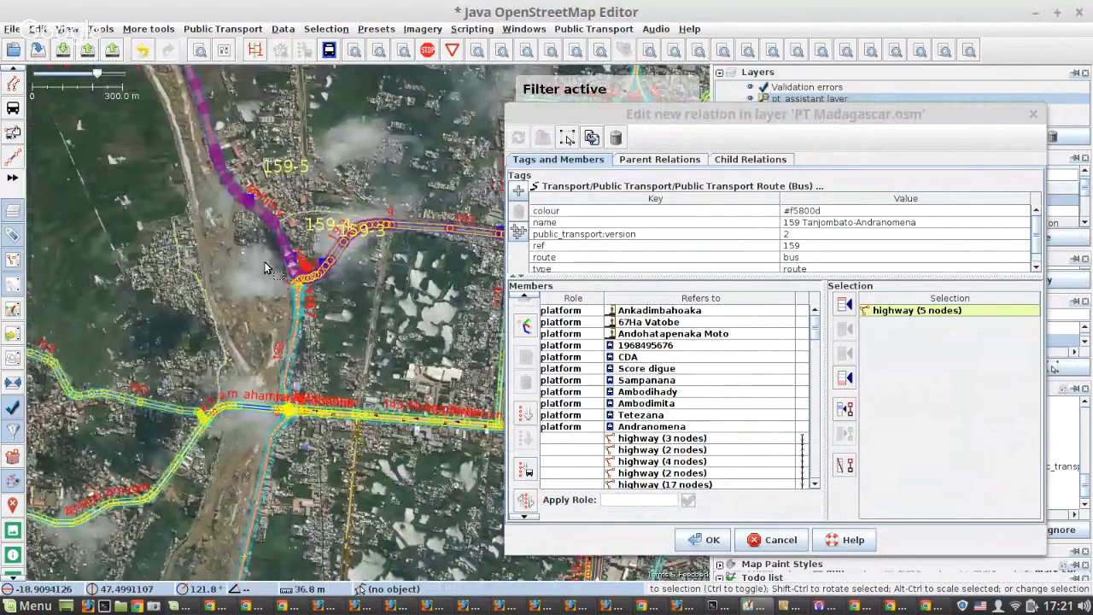
{"action": "scroll", "coordinate": [266, 268], "scroll_direction": "down", "scroll_amount": 3}
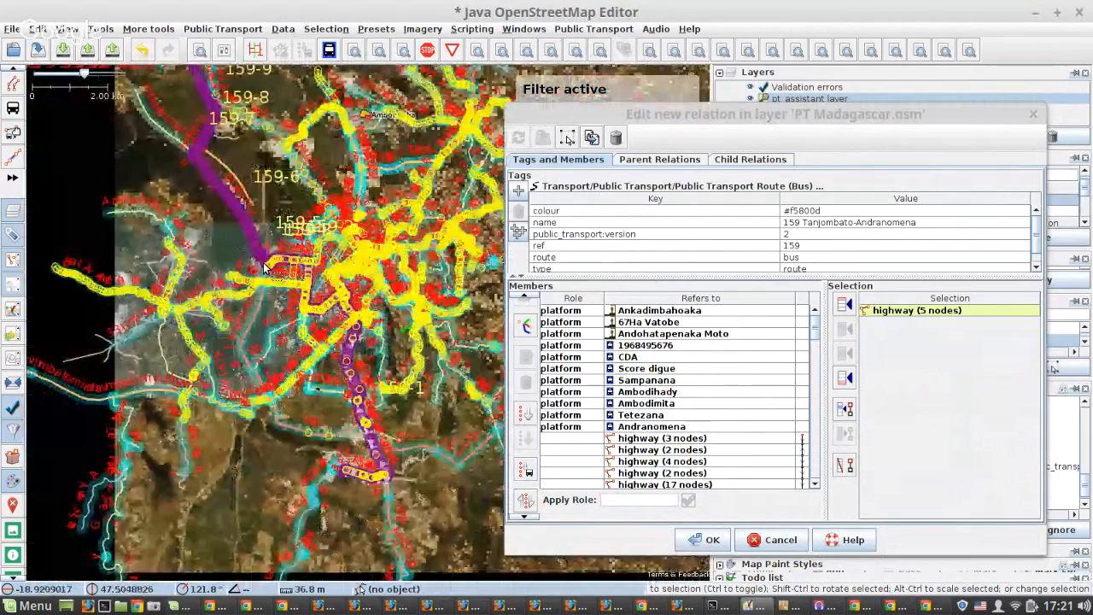
{"action": "scroll", "coordinate": [266, 268], "scroll_direction": "up", "scroll_amount": 5}
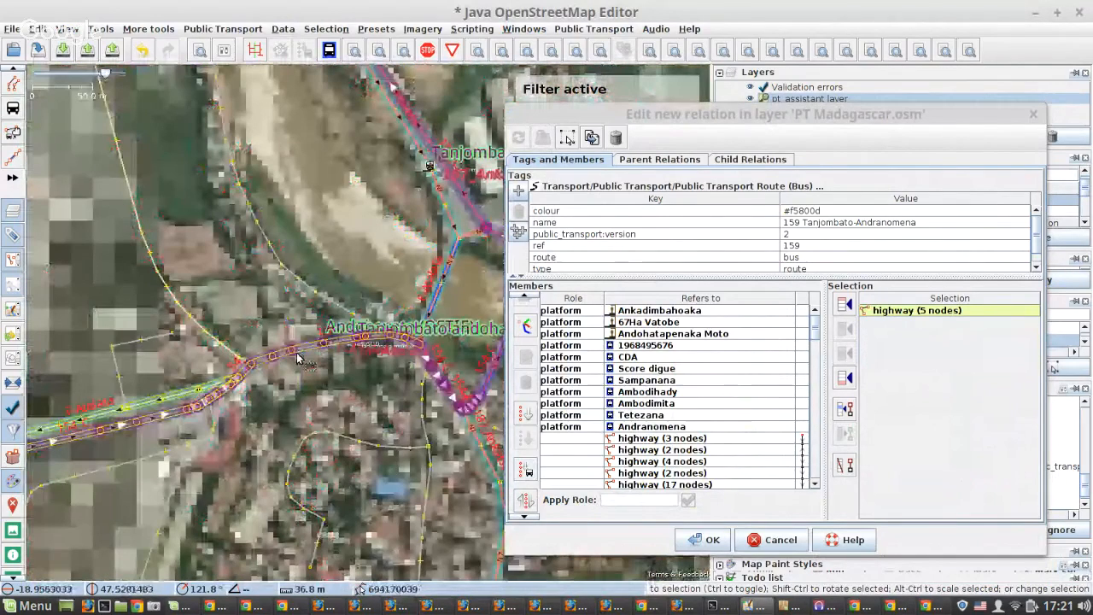
{"action": "scroll", "coordinate": [696, 407], "scroll_direction": "down", "scroll_amount": 4}
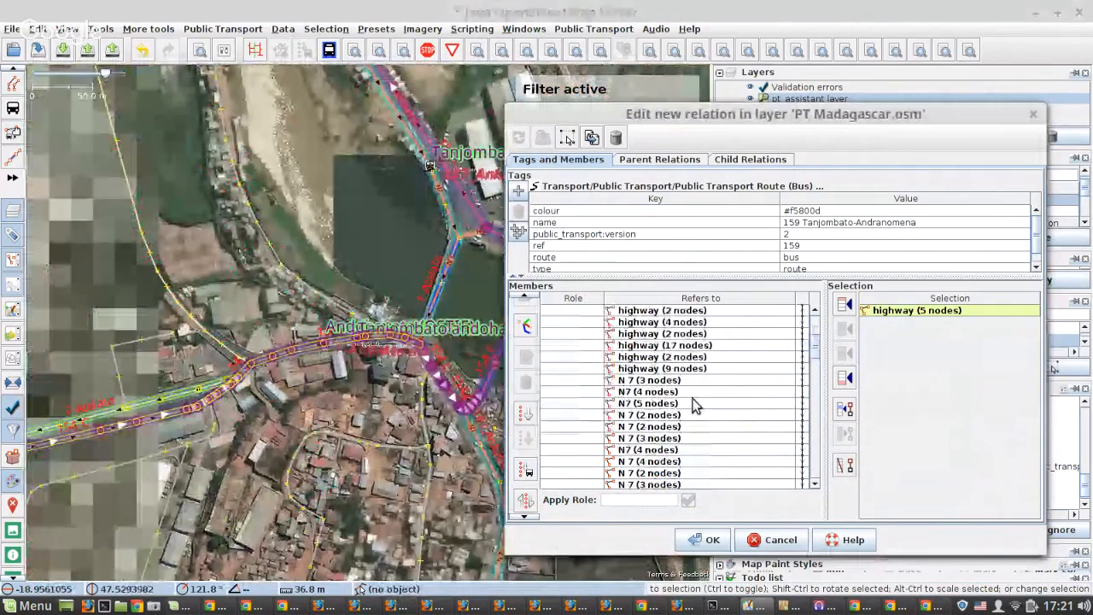
{"action": "scroll", "coordinate": [696, 407], "scroll_direction": "down", "scroll_amount": 5}
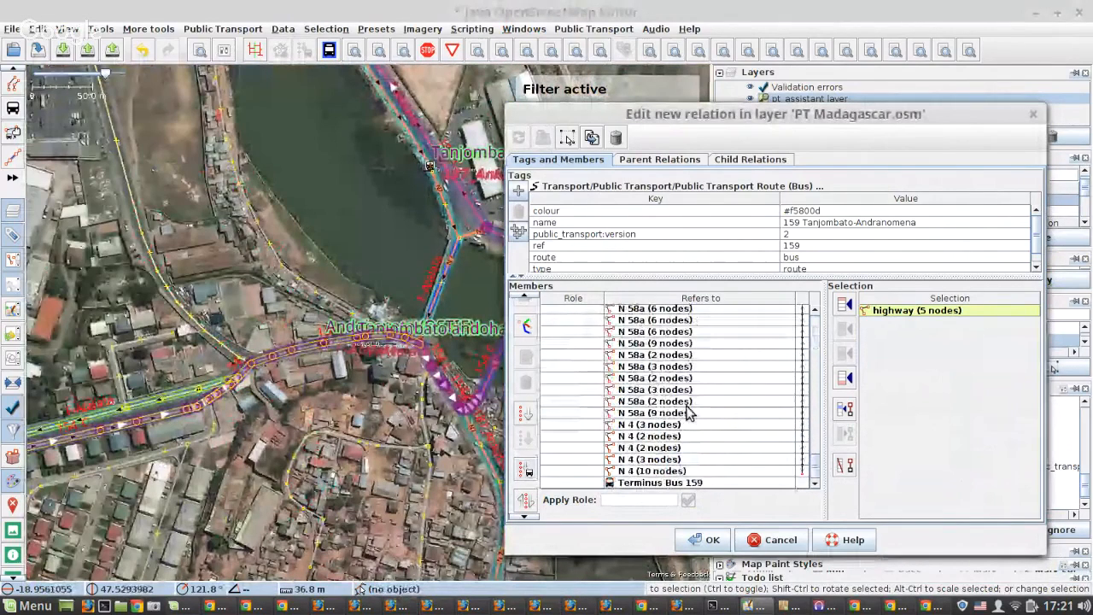
{"action": "right_click", "coordinate": [629, 484]}
{"action": "left_click", "coordinate": [526, 407]}
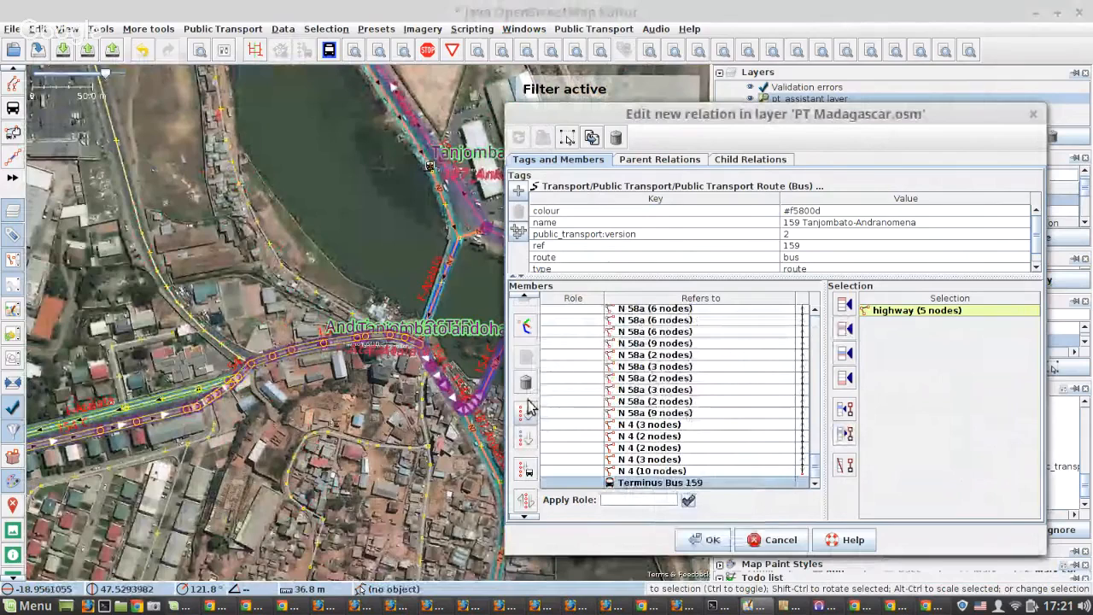